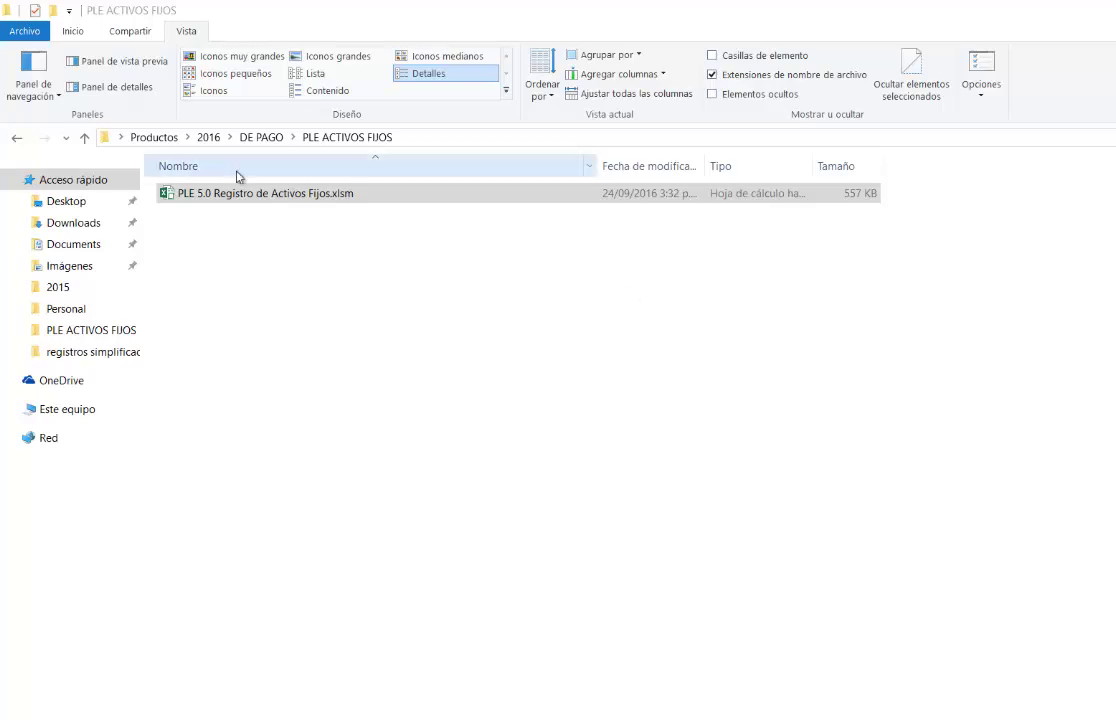
# Open 'PLE 5.0 Registro de Activos Fijos.xlsm' from the PLE ACTIVOS FIJOS folder
pyautogui.doubleClick(268, 193)
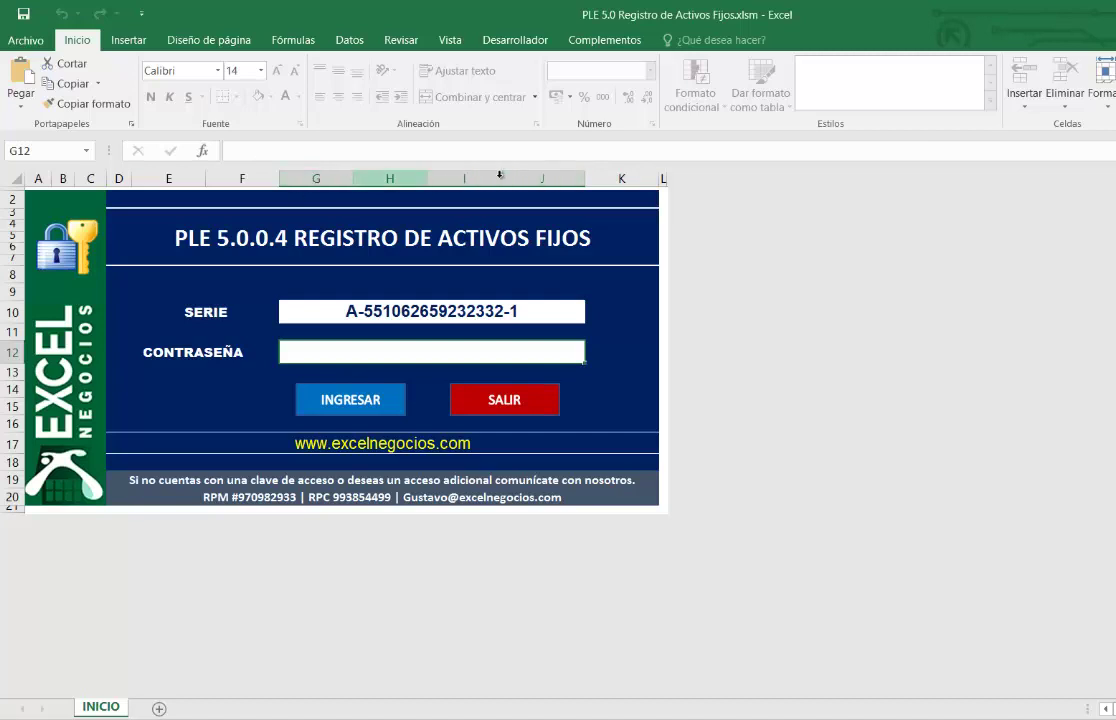
# Log in with the workbook's access password after checking the serial, then dismiss the welcome message
pyautogui.click(413, 151)
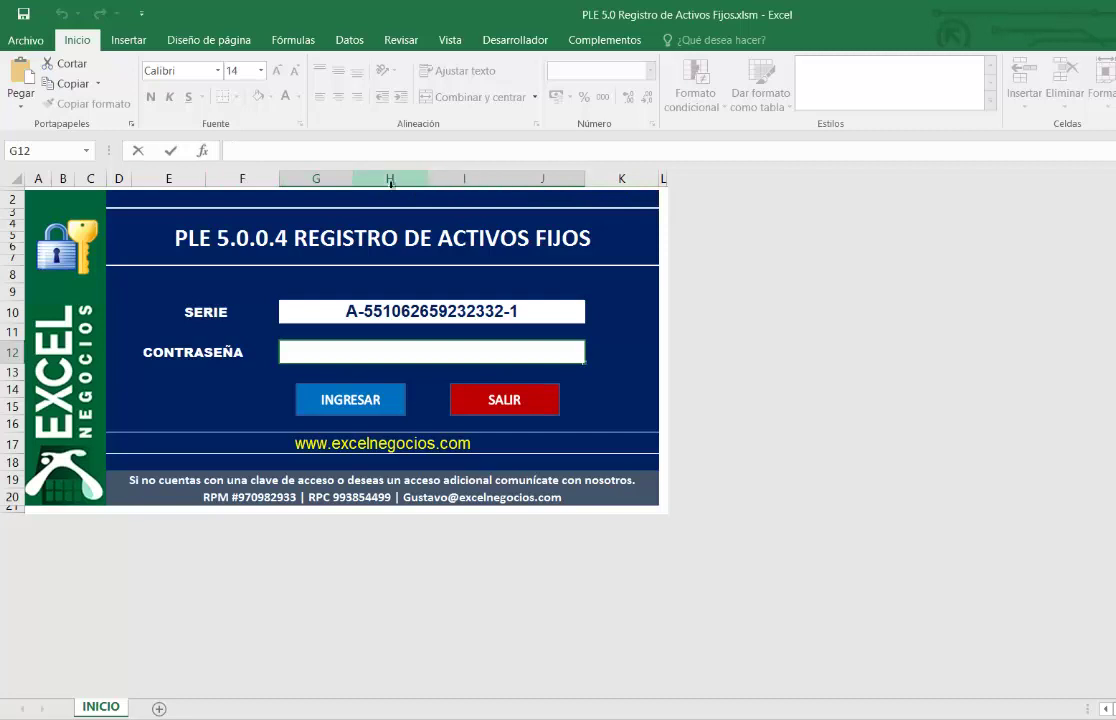
pyautogui.click(497, 312)
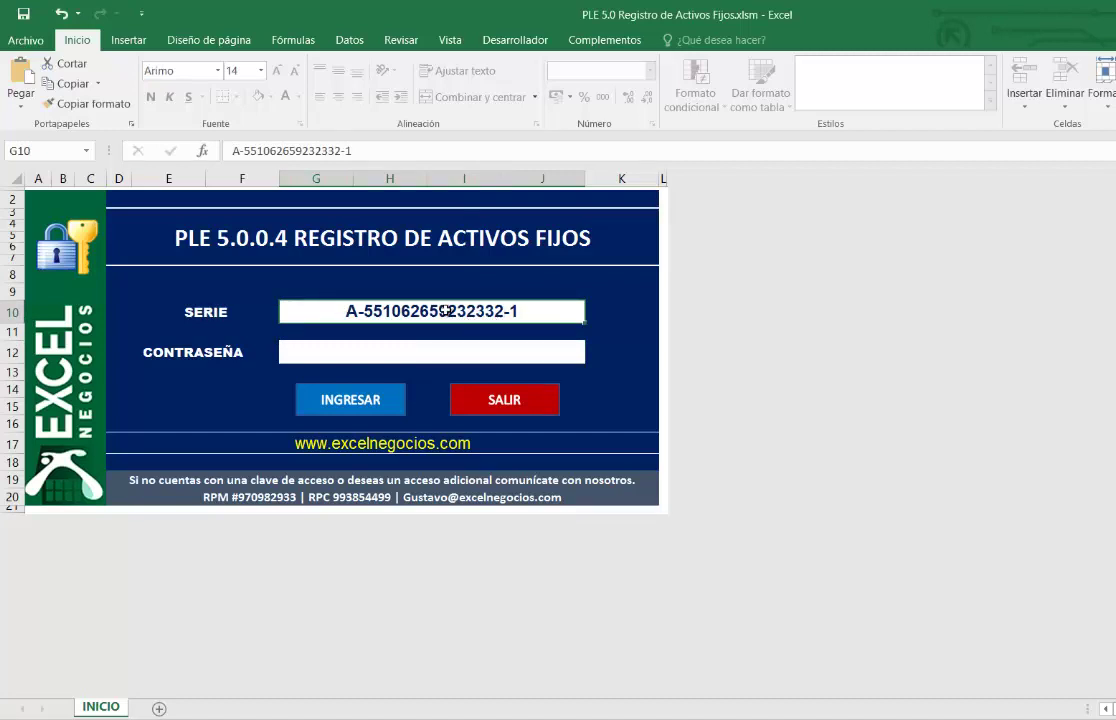
pyautogui.click(432, 352)
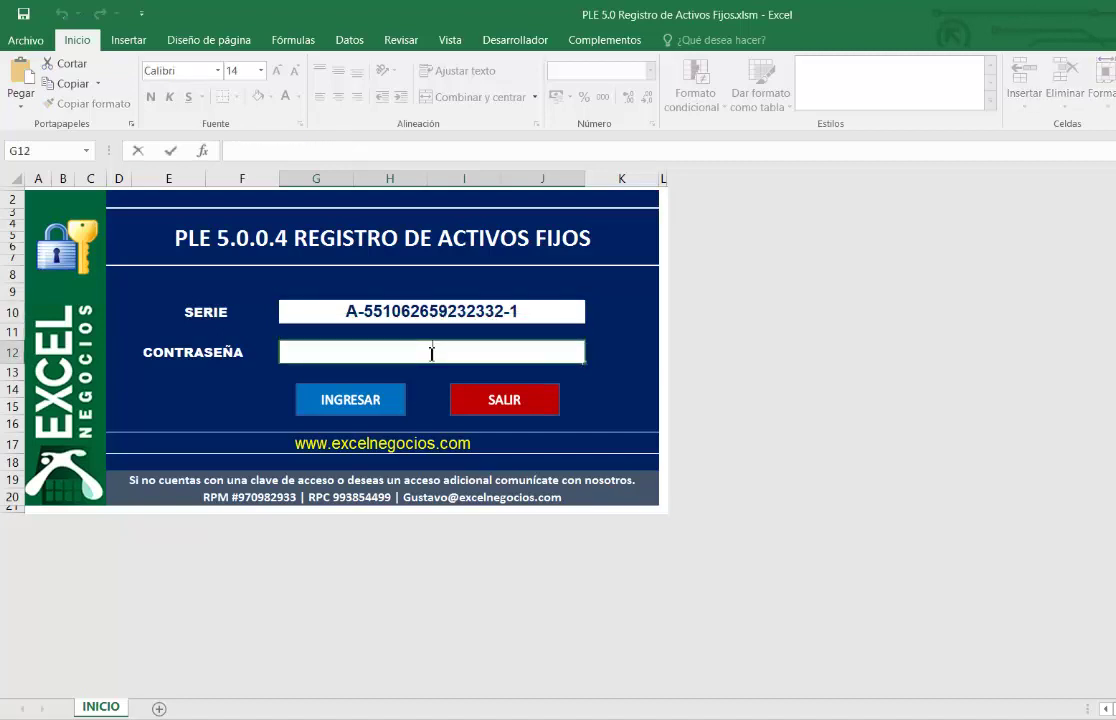
pyautogui.click(605, 350)
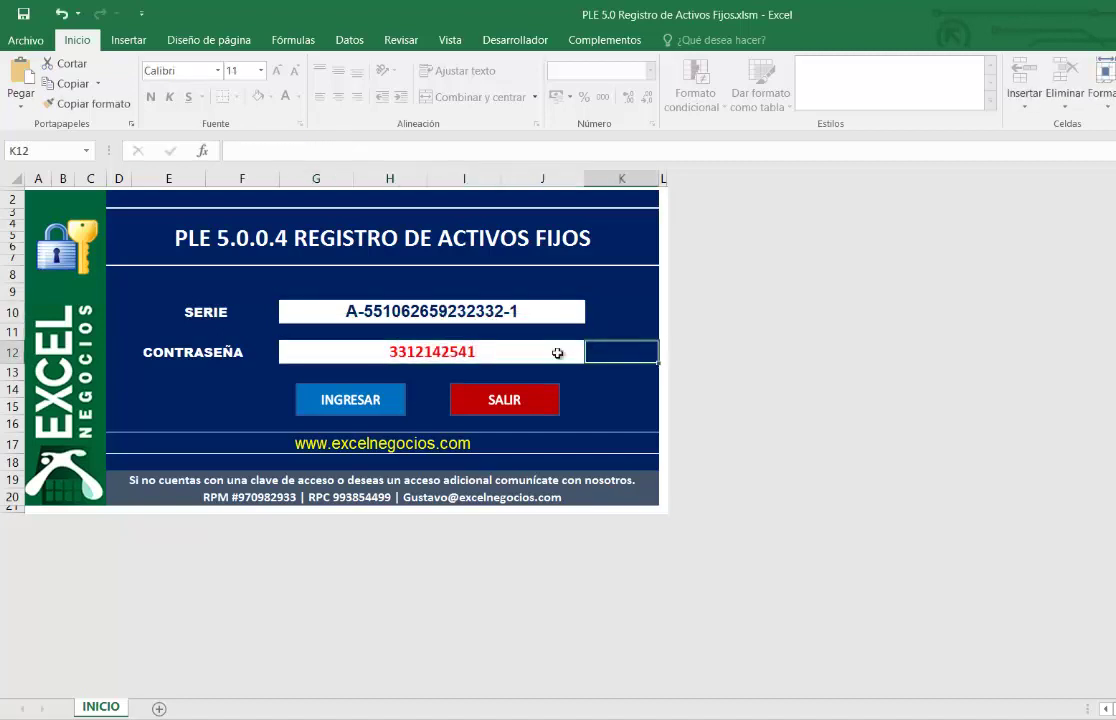
pyautogui.click(372, 392)
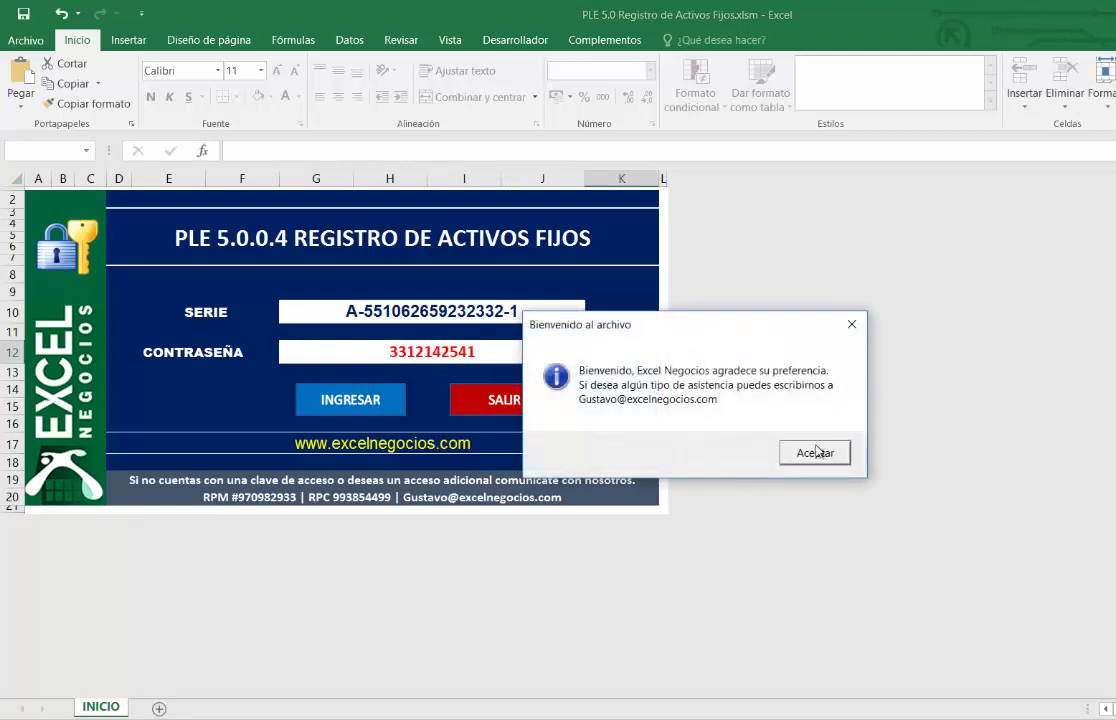
pyautogui.click(815, 453)
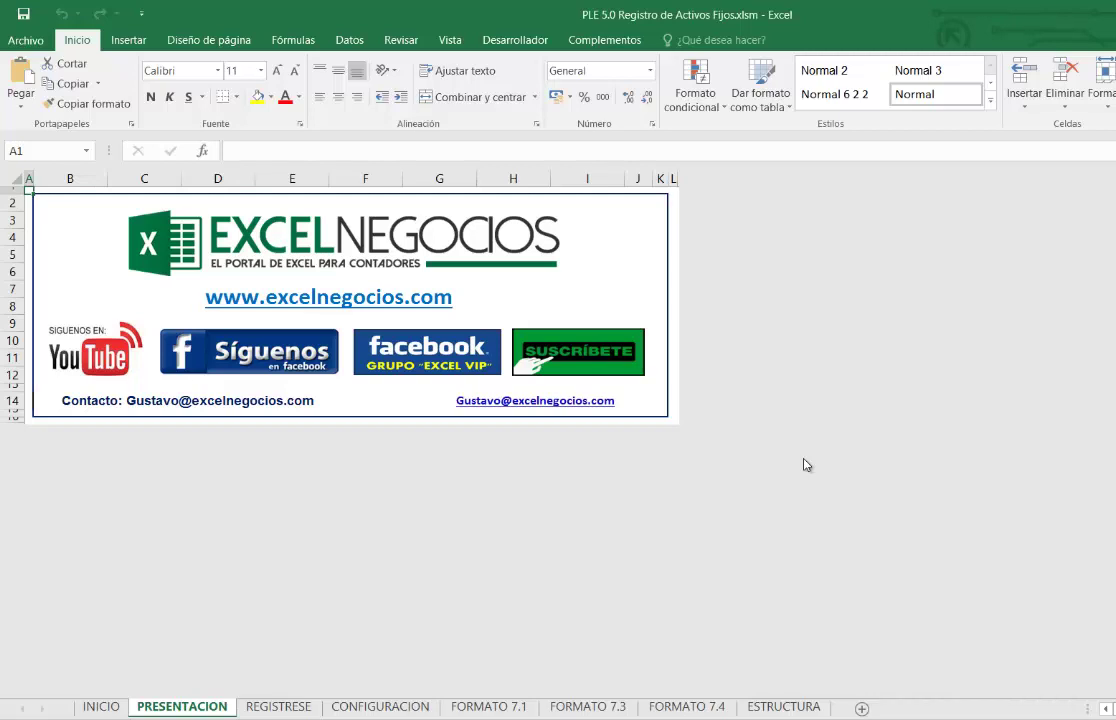
# Look over the REGISTRESE registration fields, then go to the CONFIGURACION settings sheet
pyautogui.click(283, 708)
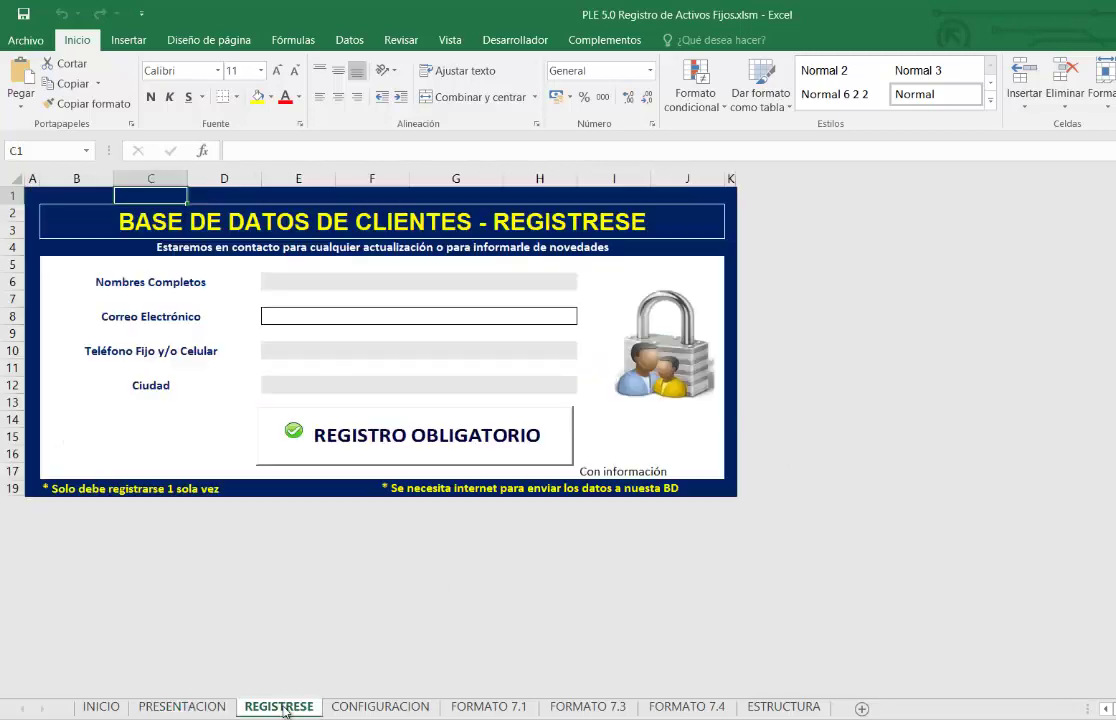
pyautogui.click(456, 281)
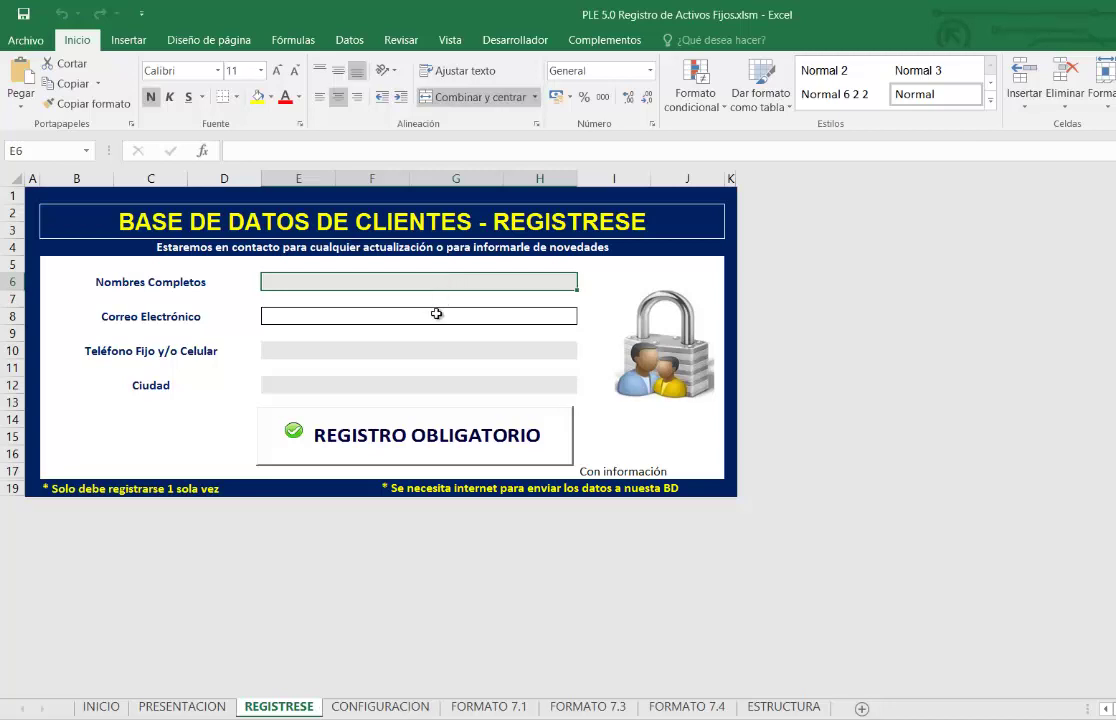
pyautogui.click(436, 313)
pyautogui.click(426, 350)
pyautogui.click(413, 383)
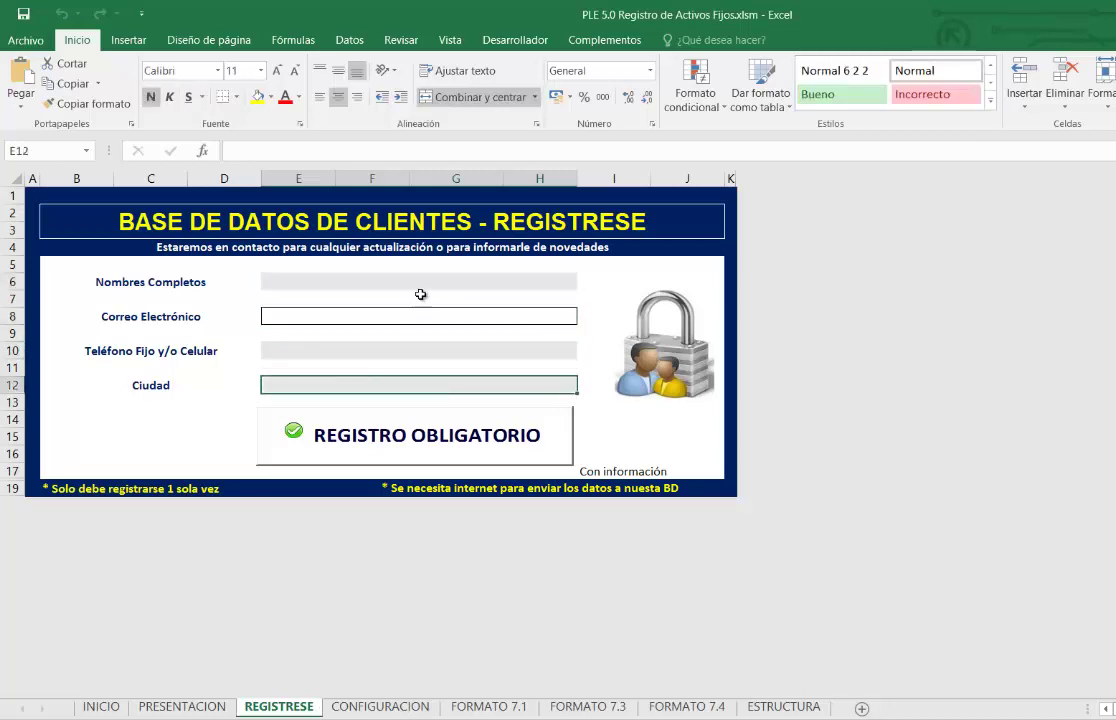
pyautogui.click(418, 338)
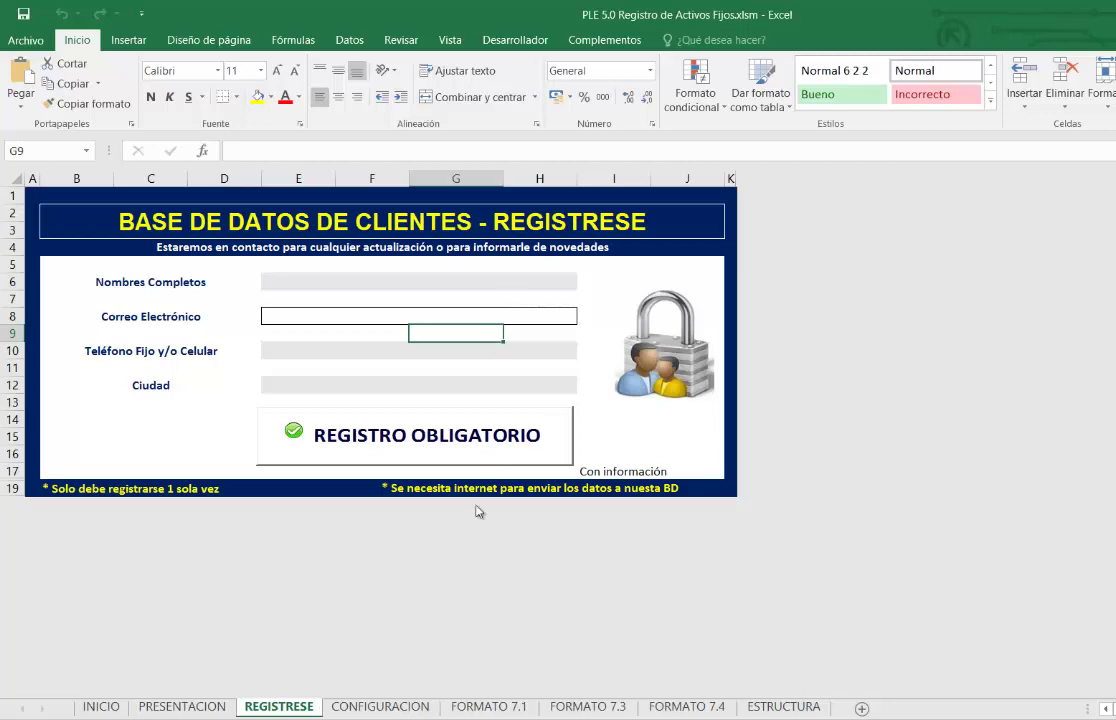
pyautogui.click(419, 708)
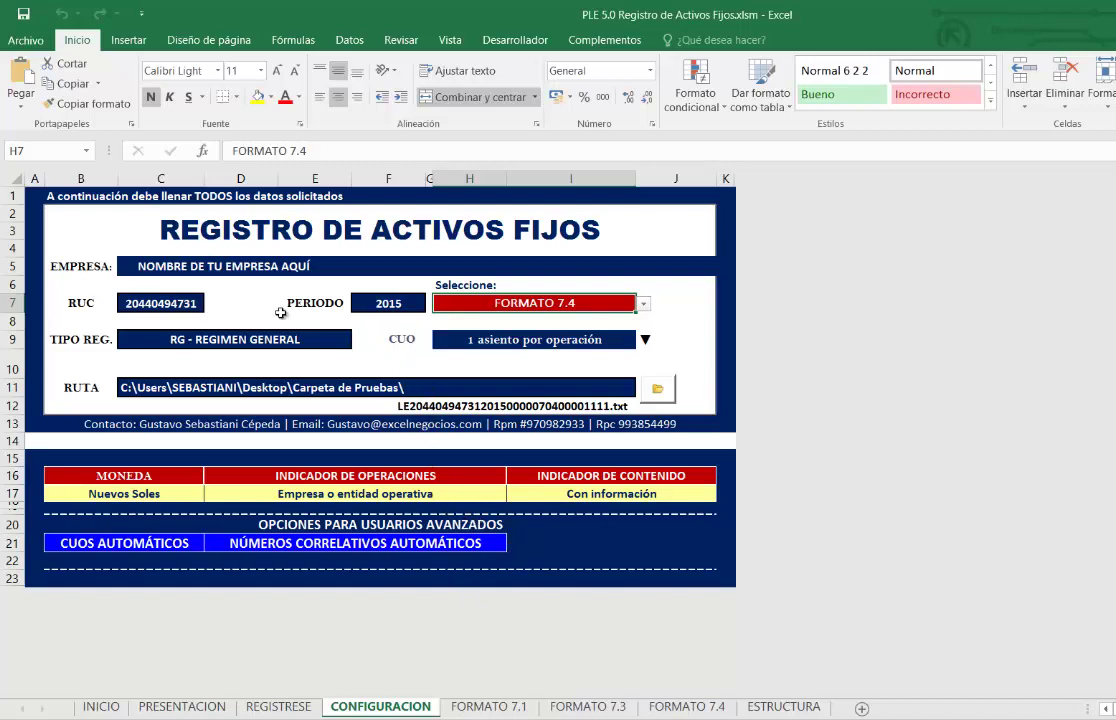
# Replace the placeholder company name with EXCEL NEGOCIOS
pyautogui.click(344, 266)
pyautogui.moveTo(344, 266); pyautogui.dragTo(65, 265)
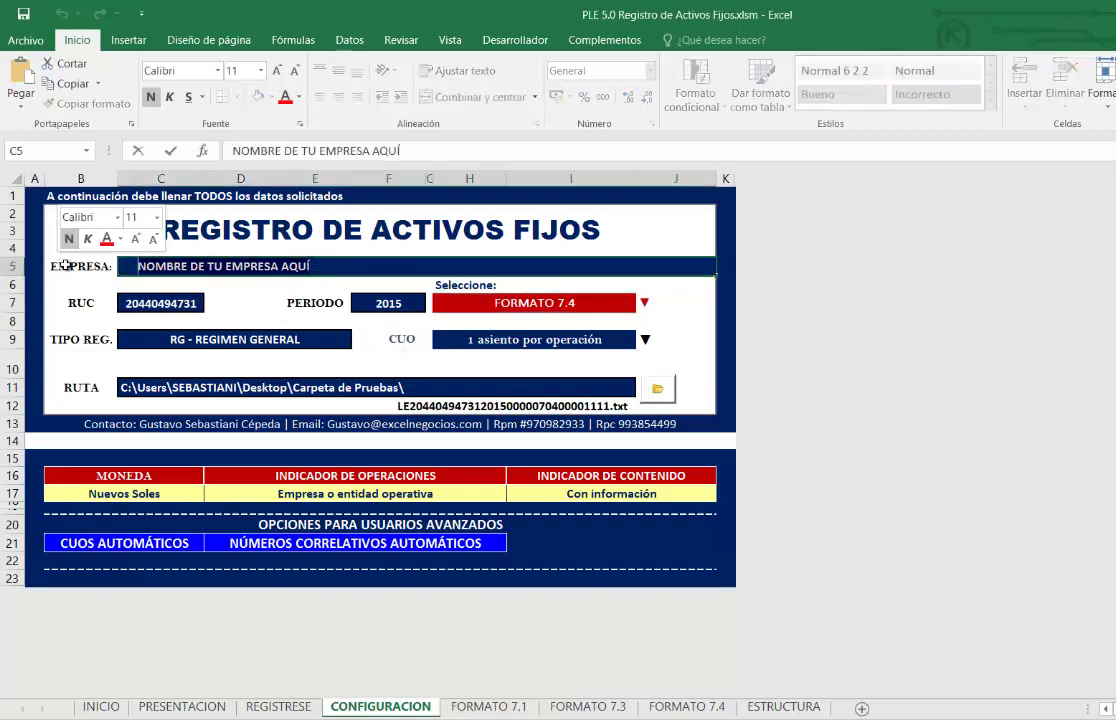
pyautogui.write('EXCEL')
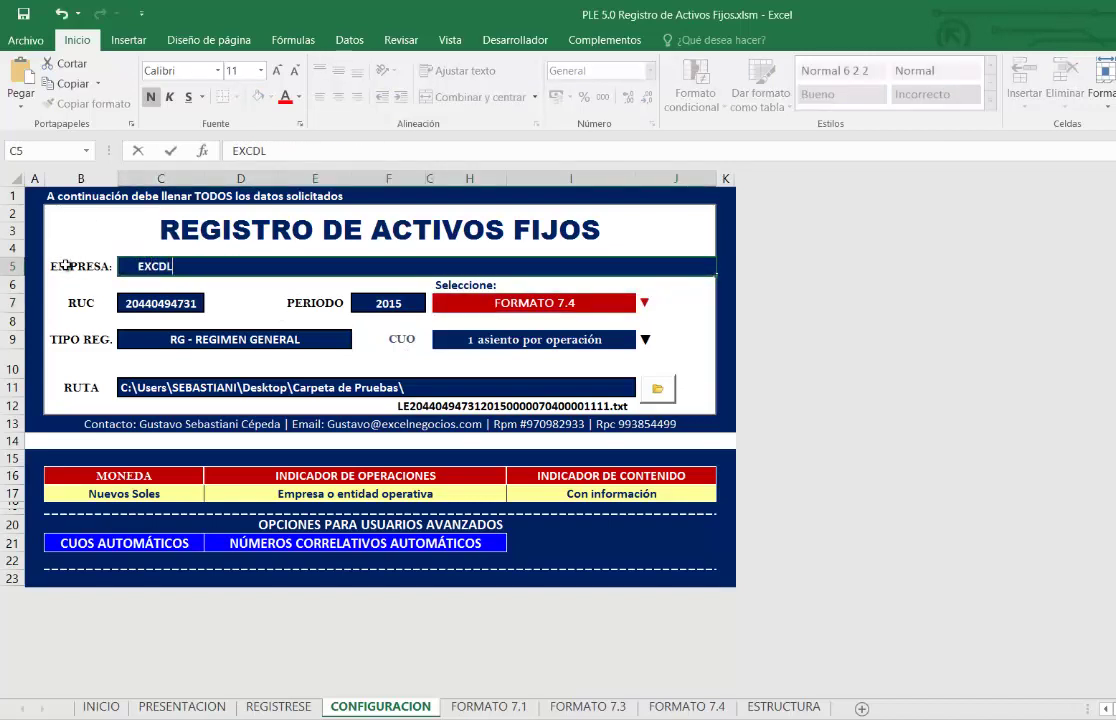
pyautogui.press('BackSpace')
pyautogui.press('BackSpace')
pyautogui.write('EL NEGOC')
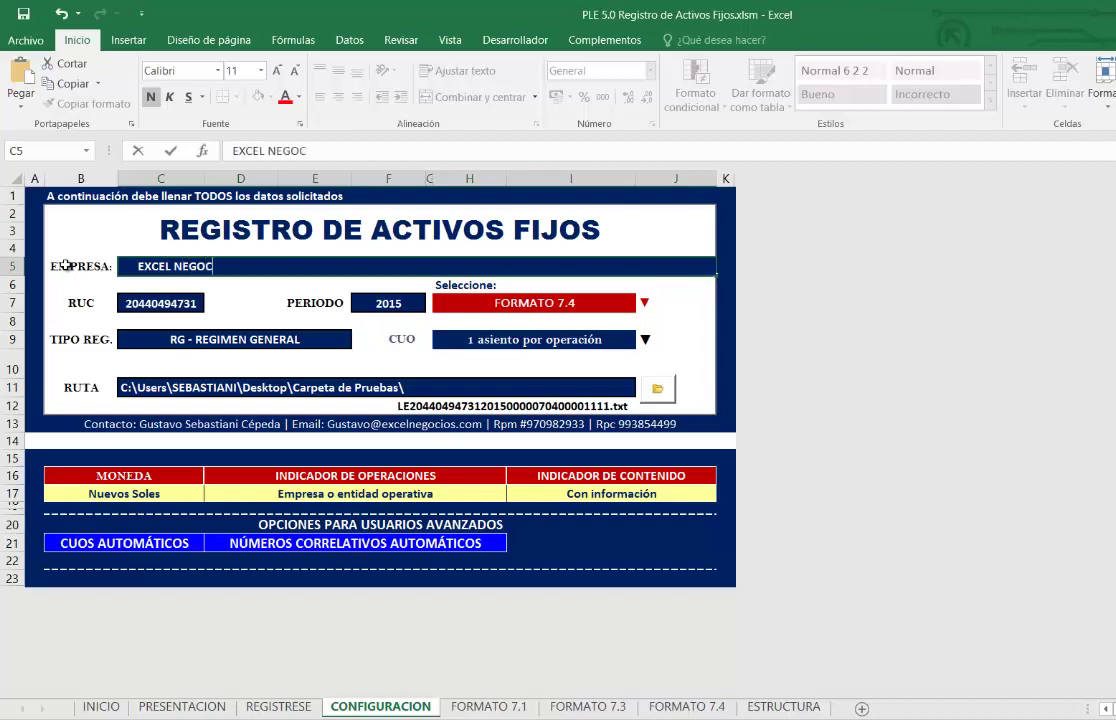
pyautogui.write('IOS')
pyautogui.press('Return')
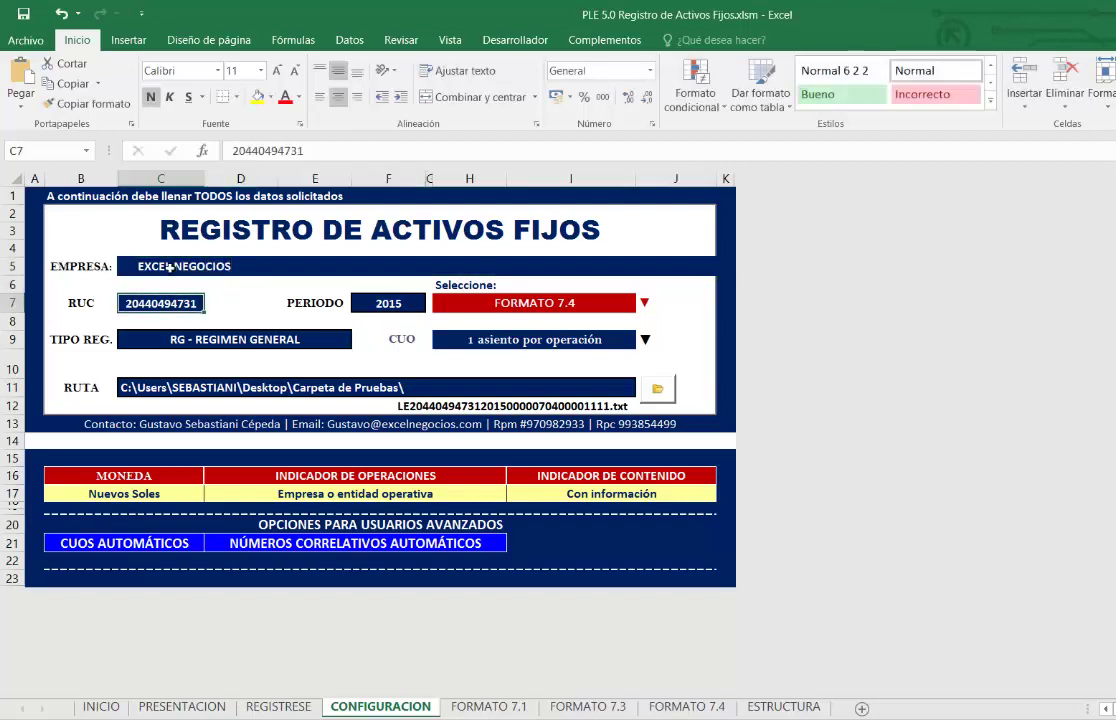
# Keep the period at 2015 and set the register format to FORMATO 7.1
pyautogui.click(407, 303)
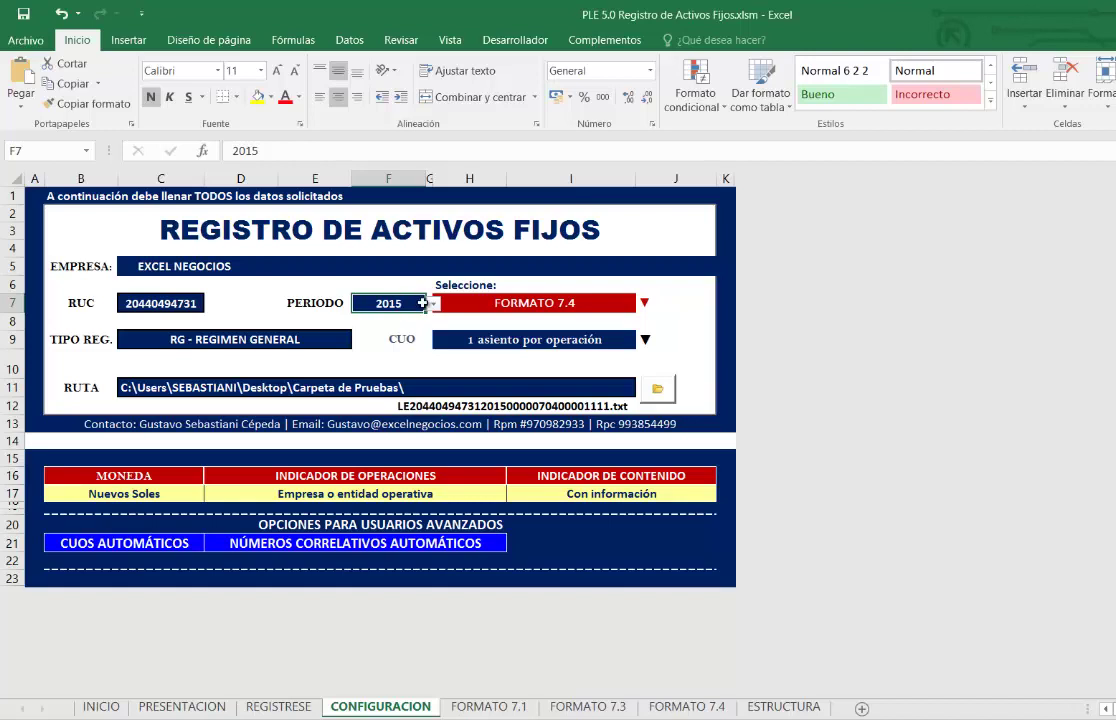
pyautogui.click(434, 304)
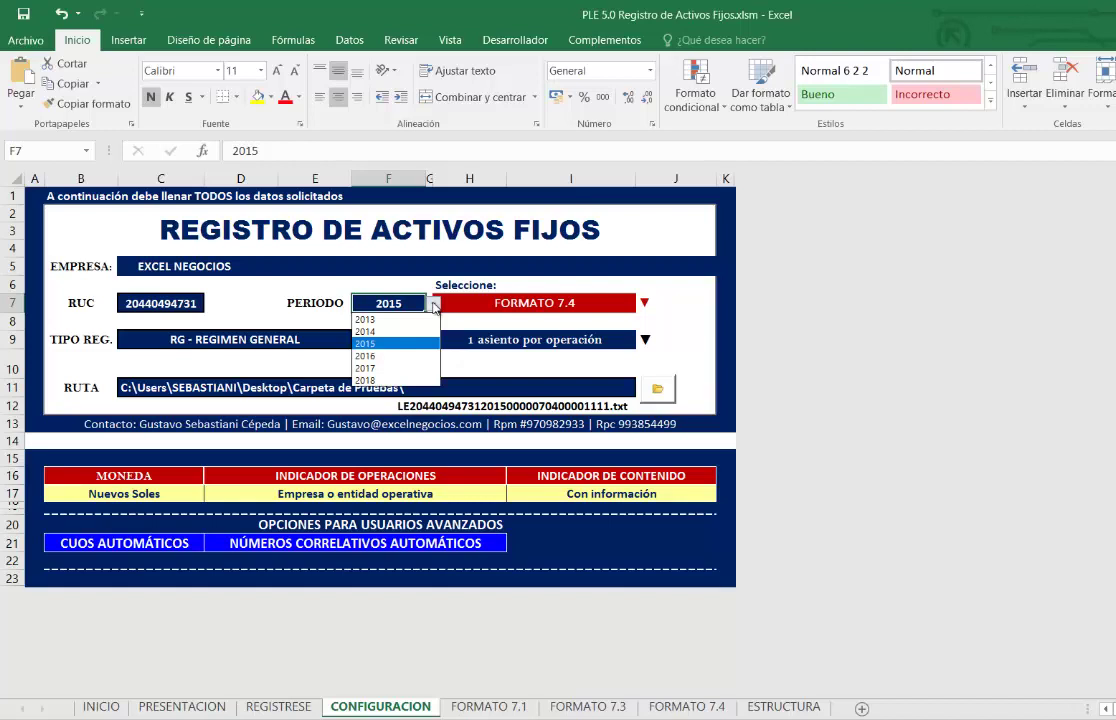
pyautogui.click(398, 344)
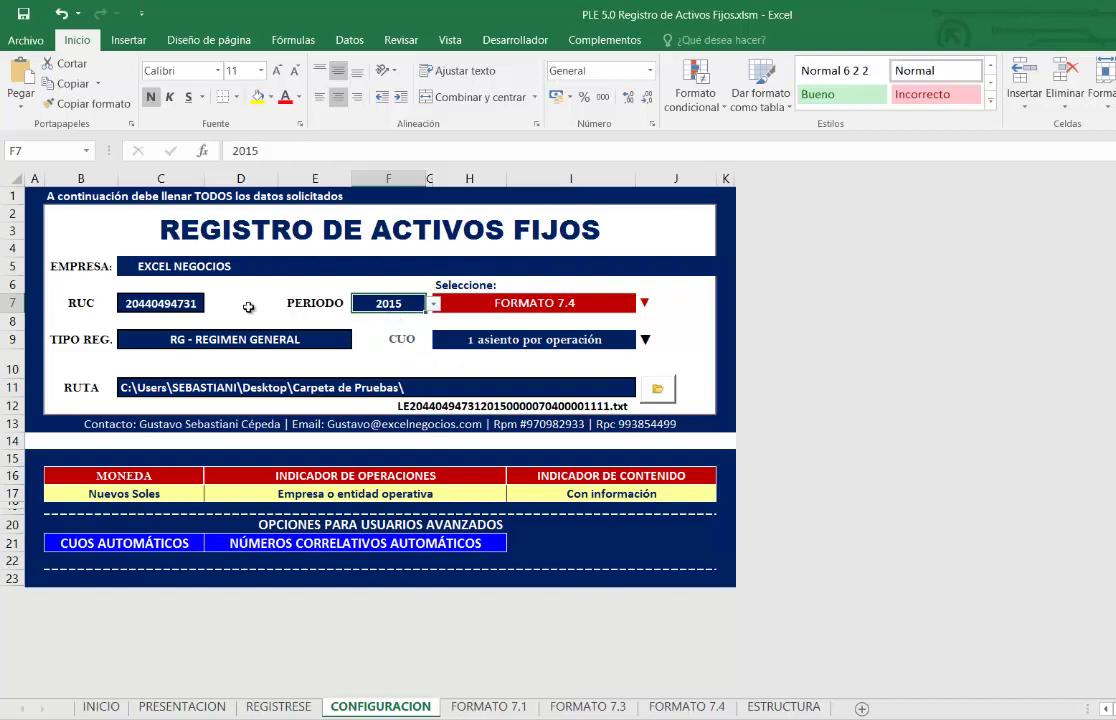
pyautogui.click(540, 304)
pyautogui.click(645, 304)
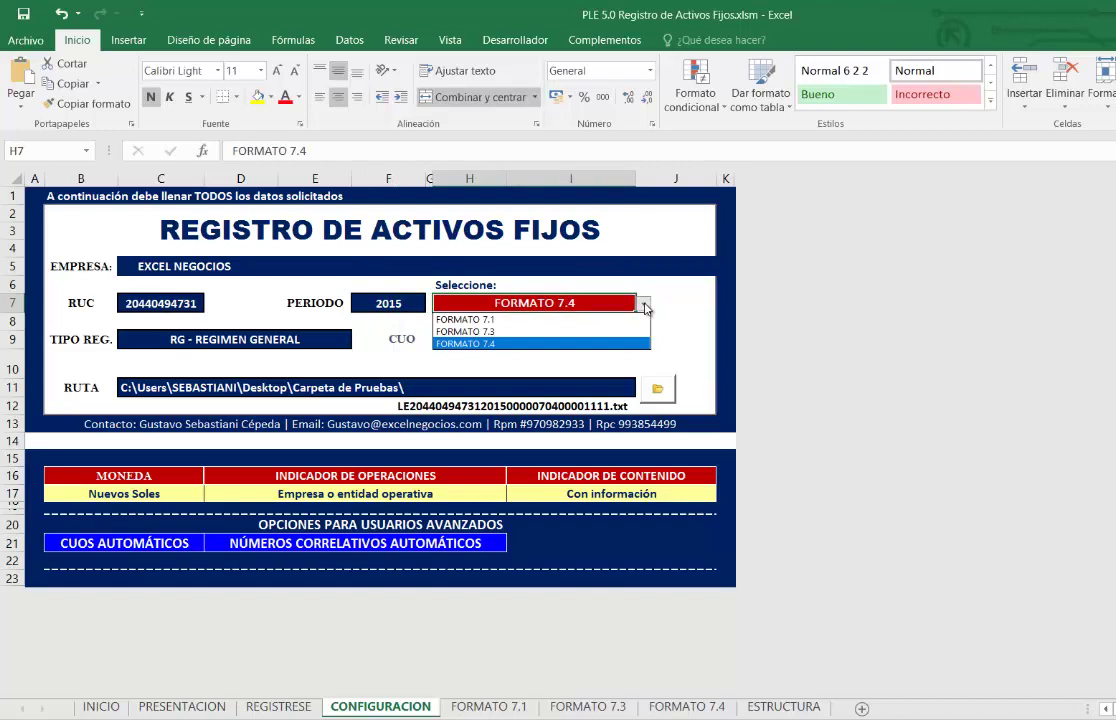
pyautogui.click(468, 319)
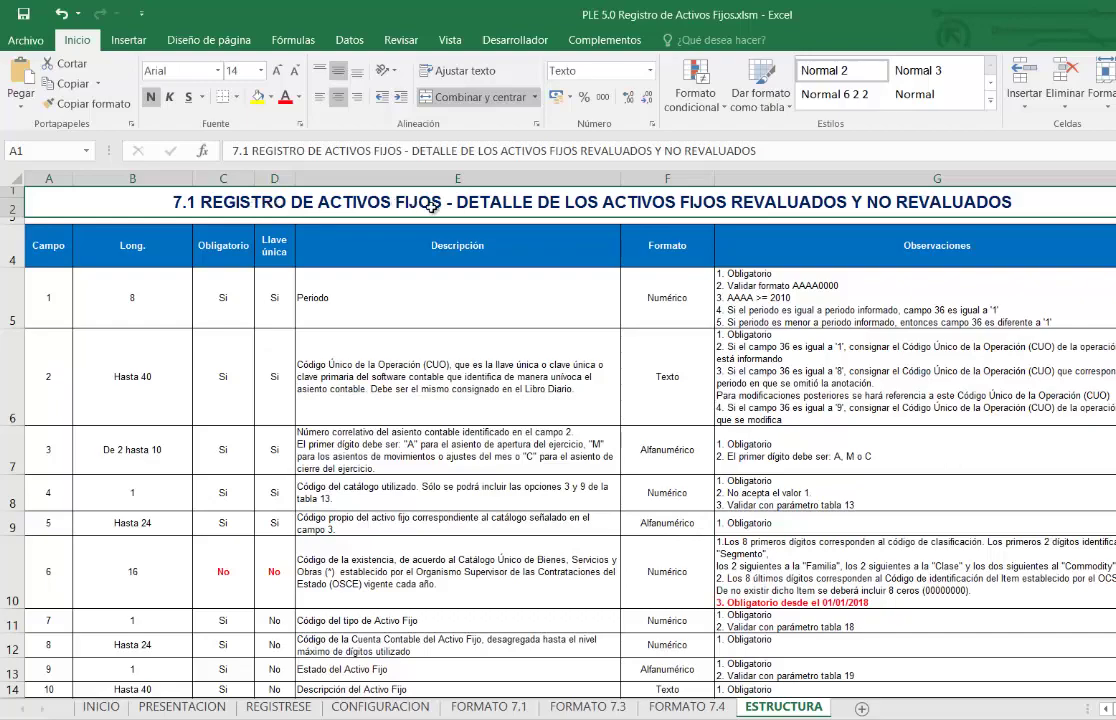
# Scroll through the 7.3 and 7.4 field tables on ESTRUCTURA, then return to CONFIGURACION
pyautogui.scroll(-1, 558, 440)
pyautogui.scroll(-3, 558, 440)
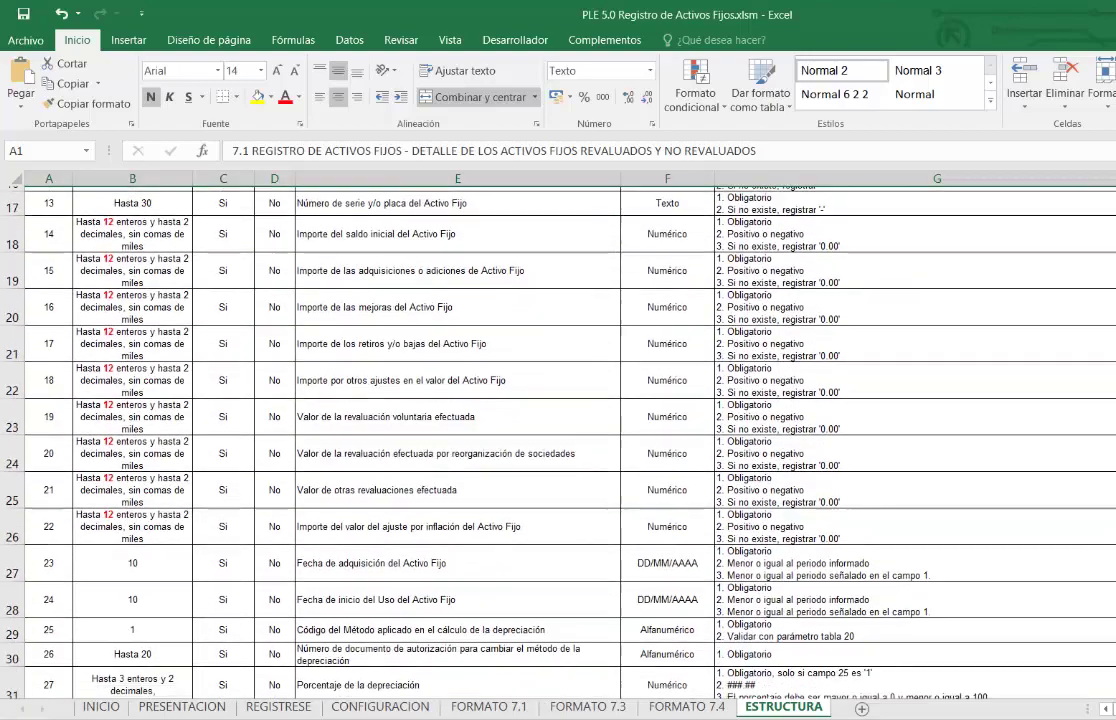
pyautogui.scroll(-5, 558, 440)
pyautogui.scroll(-4, 558, 440)
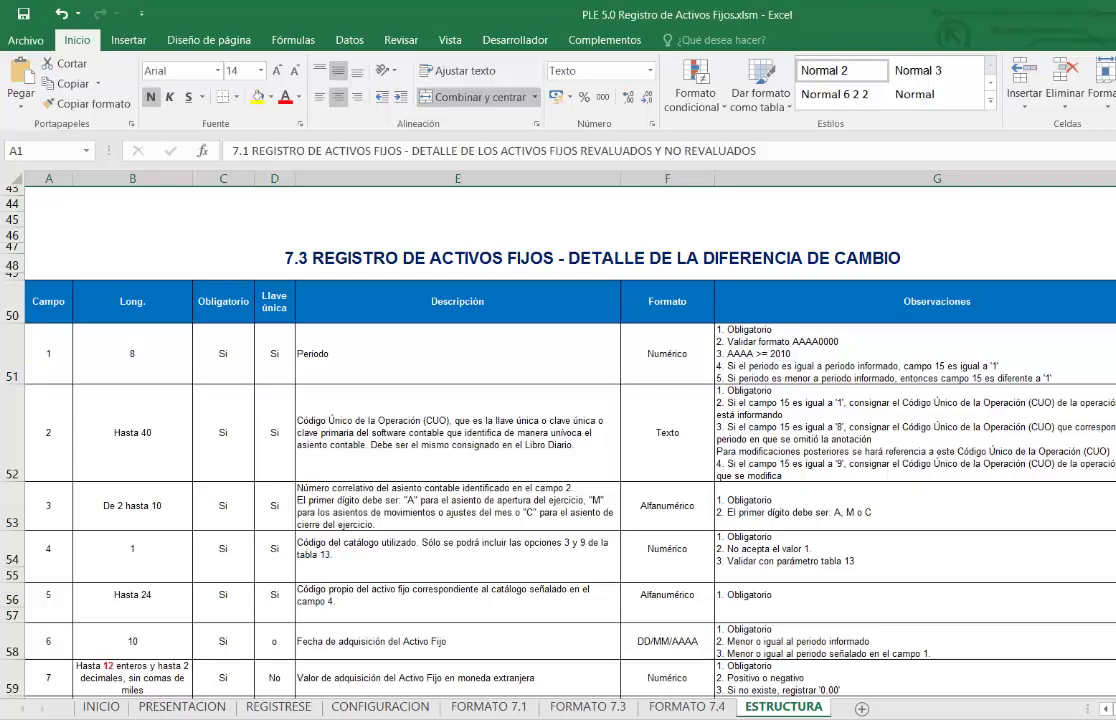
pyautogui.scroll(-3, 558, 440)
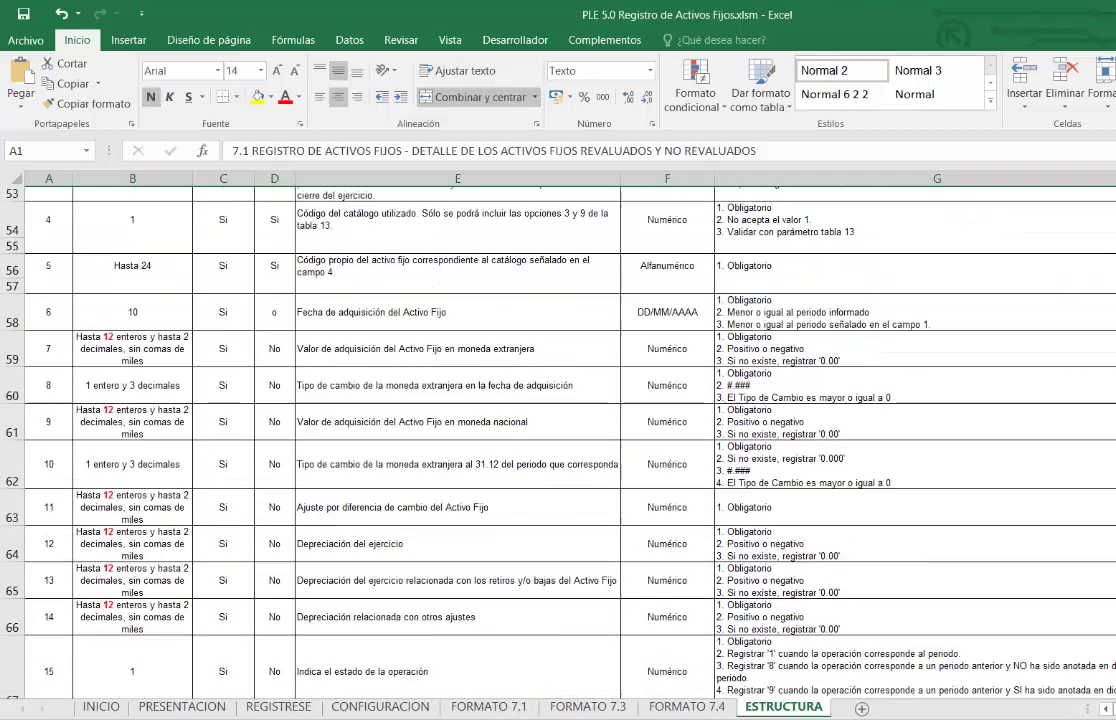
pyautogui.scroll(-5, 558, 440)
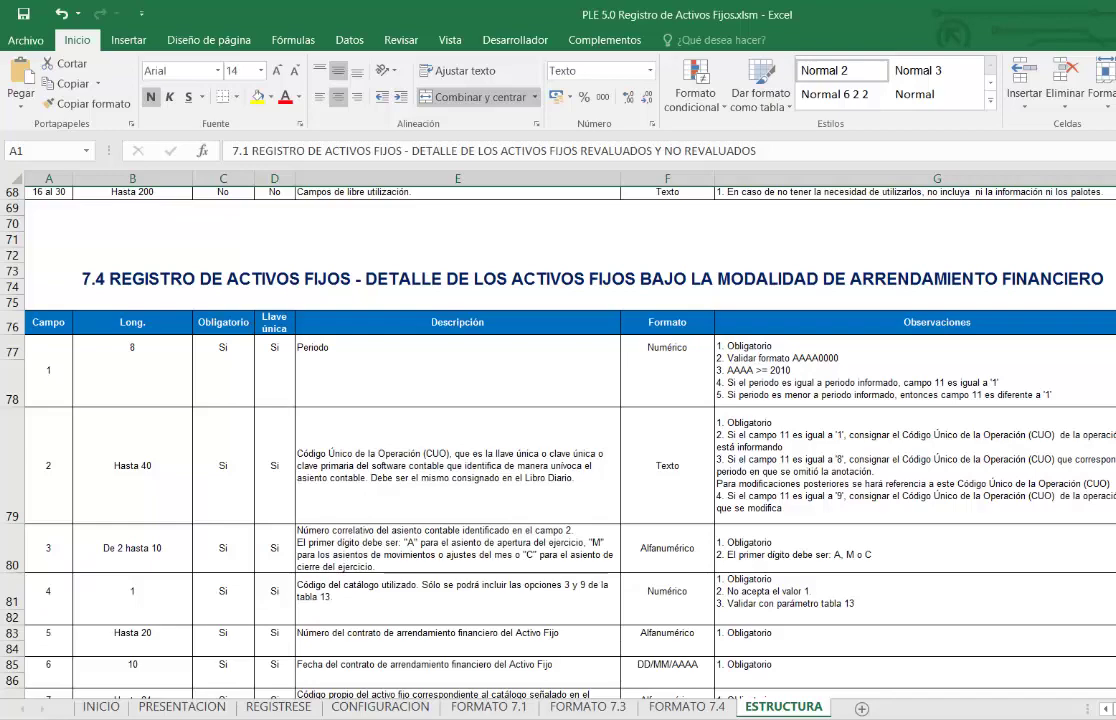
pyautogui.scroll(13, 589, 339)
pyautogui.scroll(10, 589, 339)
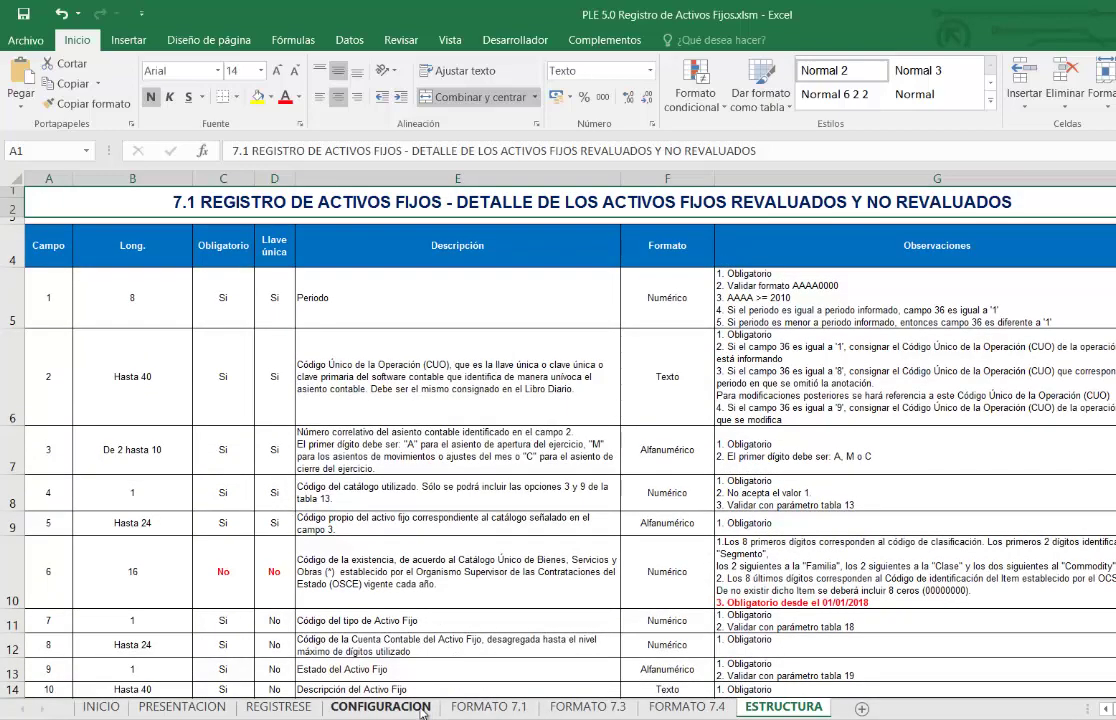
pyautogui.click(380, 706)
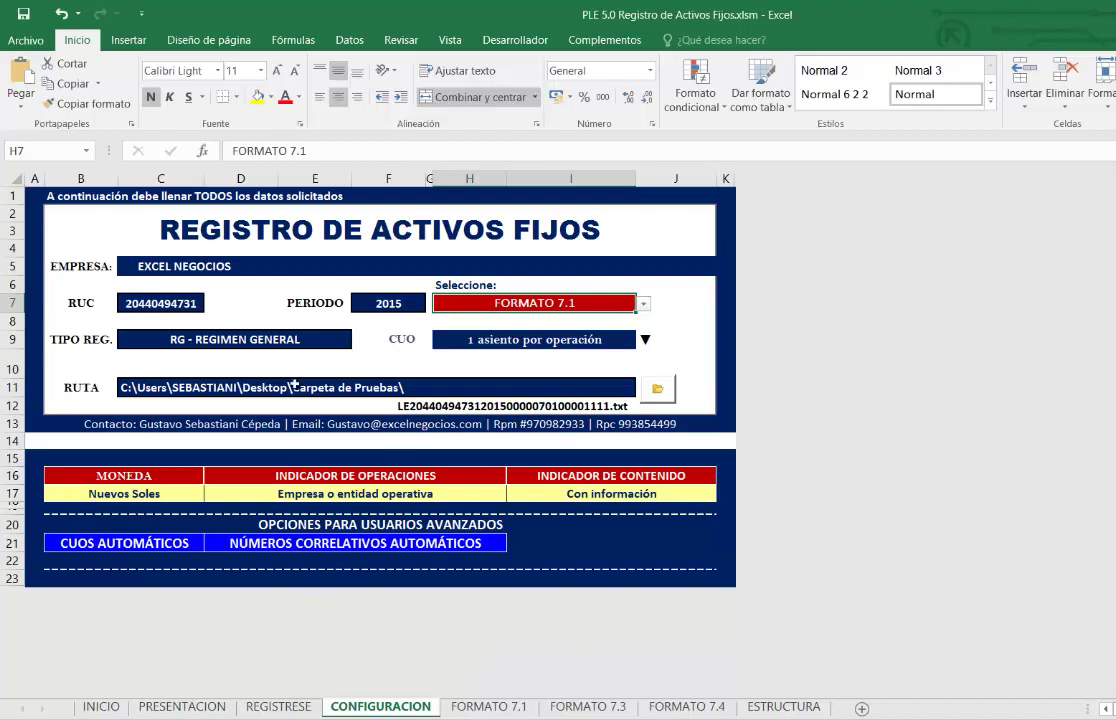
# Check the CUO options, keeping 1 asiento por operación
pyautogui.click(288, 341)
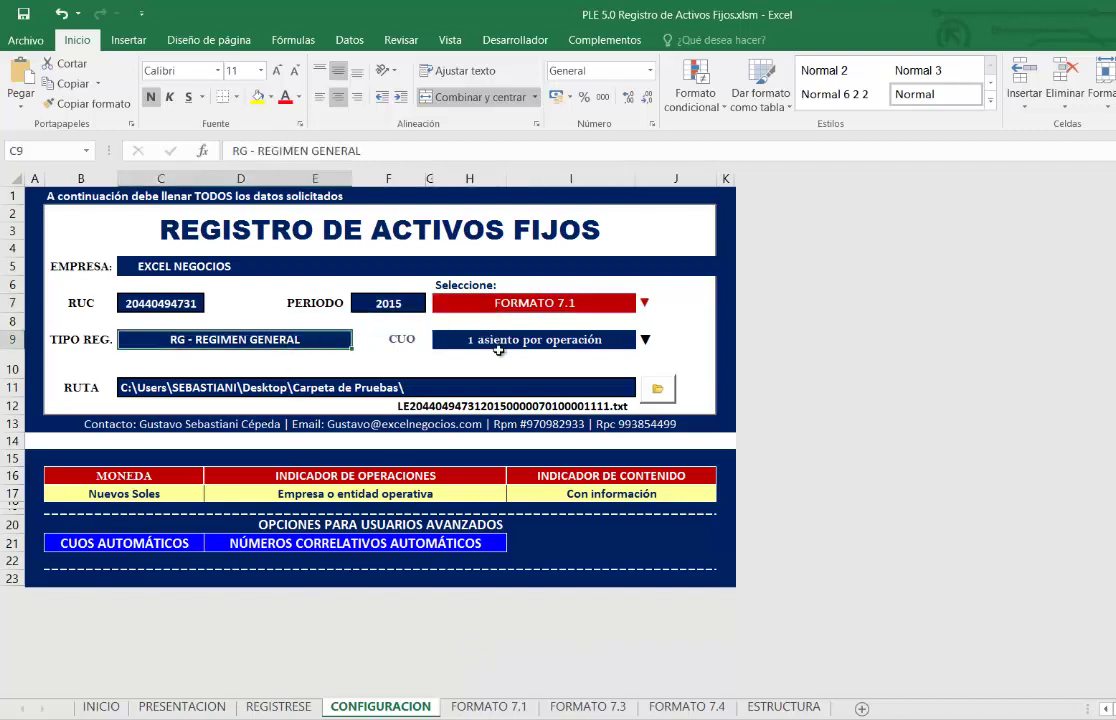
pyautogui.click(575, 341)
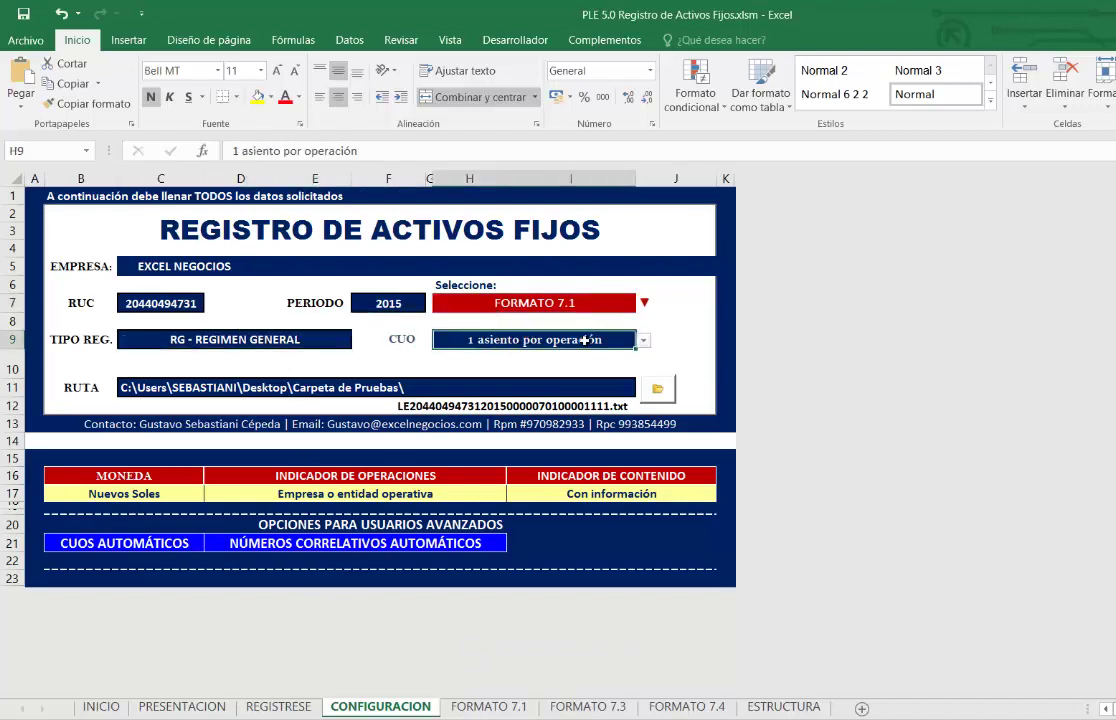
pyautogui.click(643, 340)
# Set the RUTA output folder to Carpeta de Pruebas on the Desktop
pyautogui.click(655, 390)
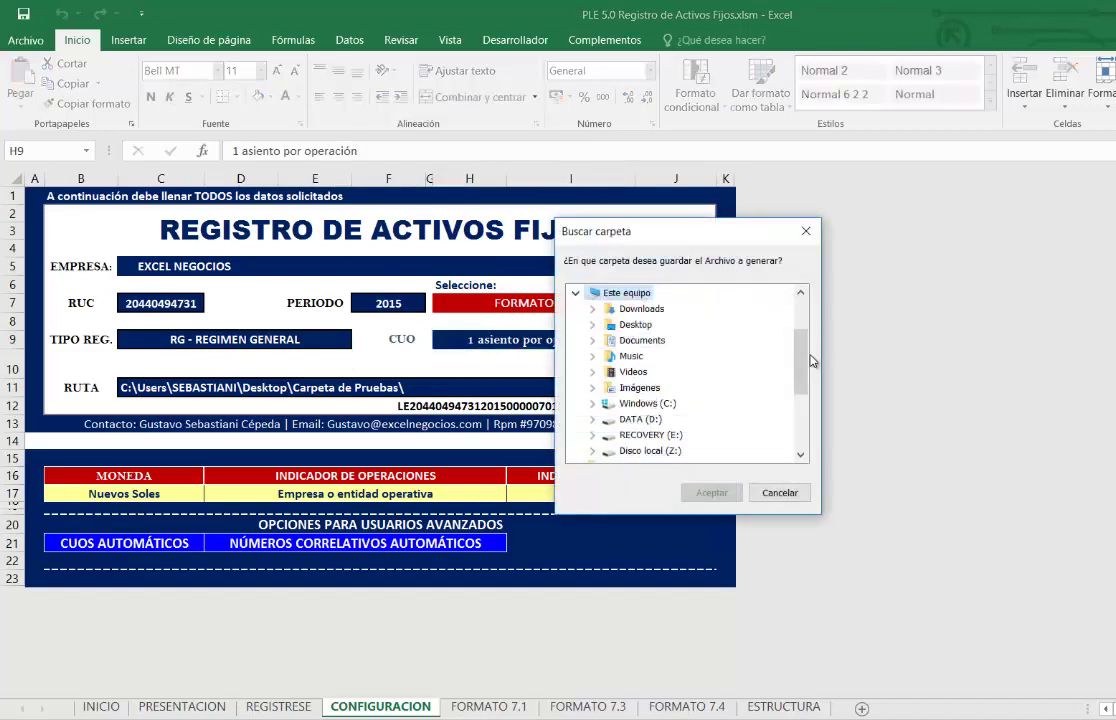
pyautogui.moveTo(800, 360)
pyautogui.mouseDown()
pyautogui.moveTo(800, 445)
pyautogui.moveTo(796, 313)
pyautogui.moveTo(790, 414)
pyautogui.mouseUp()
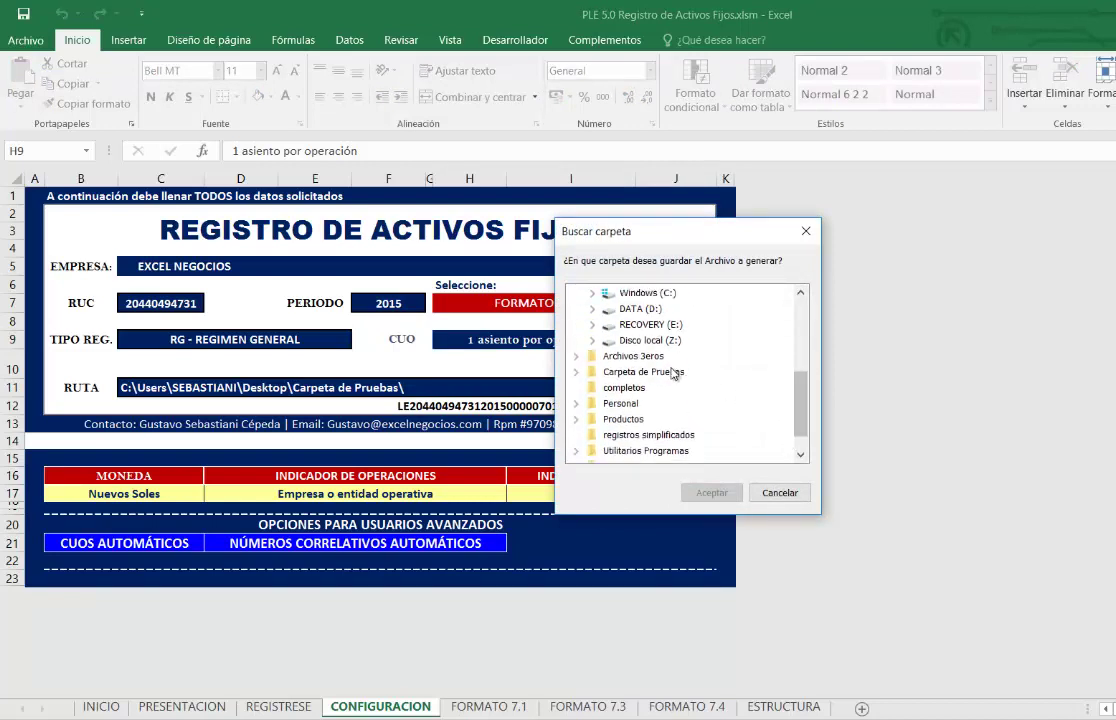
pyautogui.click(738, 372)
pyautogui.click(696, 491)
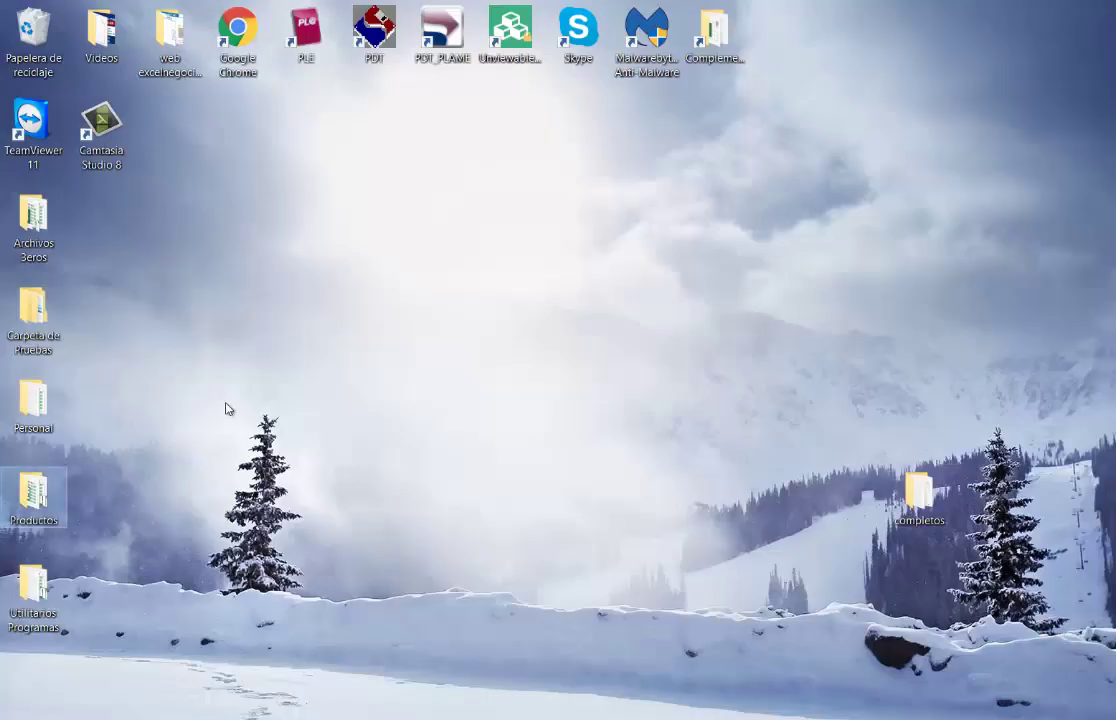
# Delete the RUC-named subfolder inside Carpeta de Pruebas and return to Excel
pyautogui.click(58, 320)
pyautogui.doubleClick(40, 312)
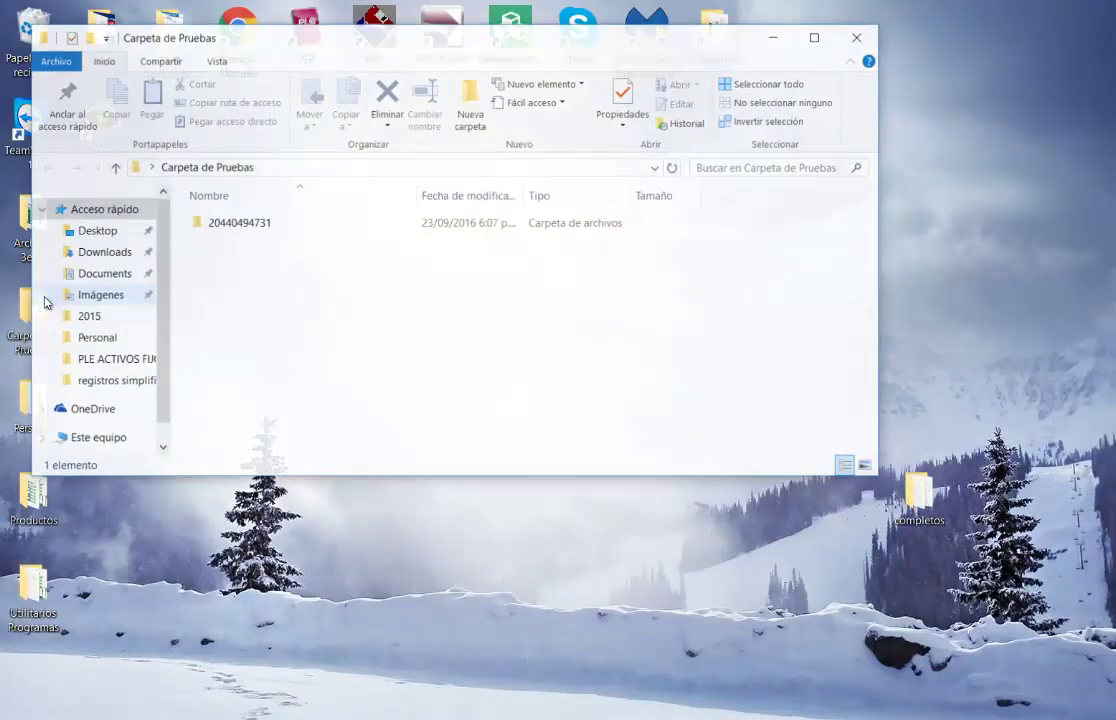
pyautogui.click(255, 224)
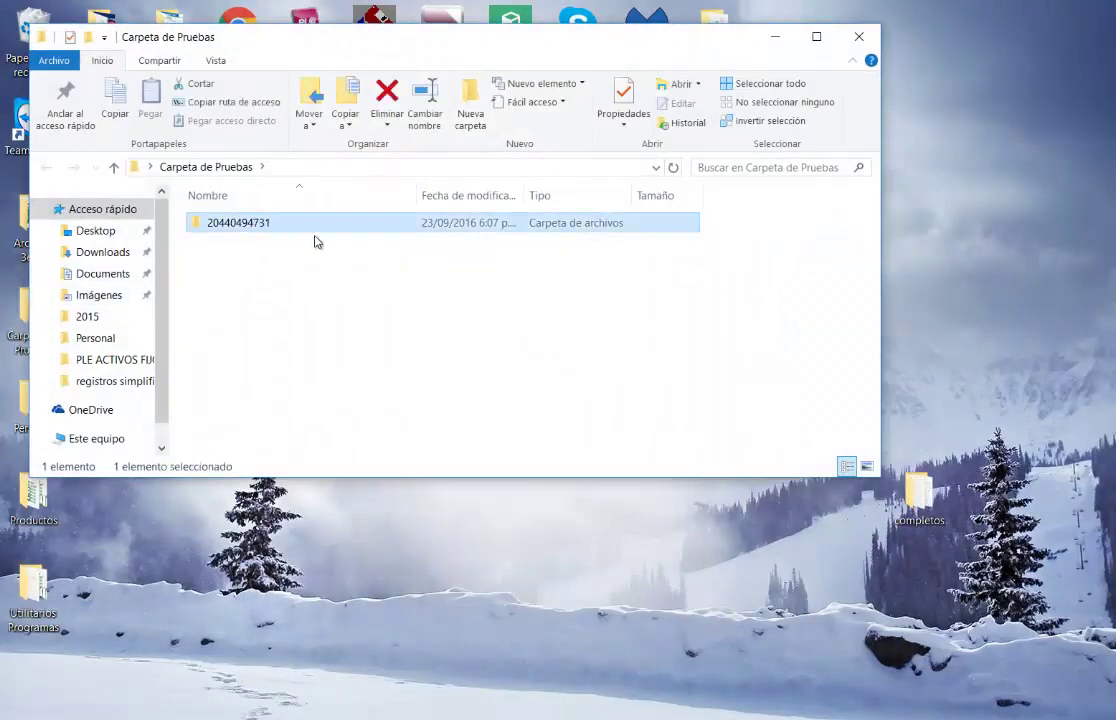
pyautogui.press('Delete')
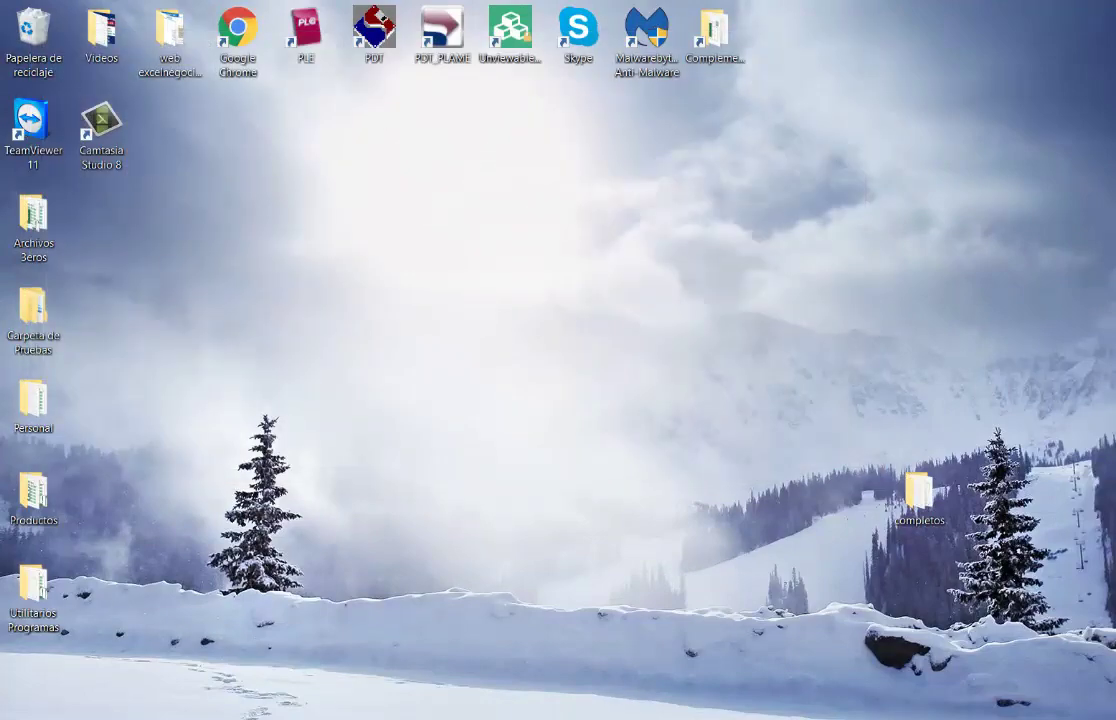
pyautogui.hotkey('alt', 'Tab')
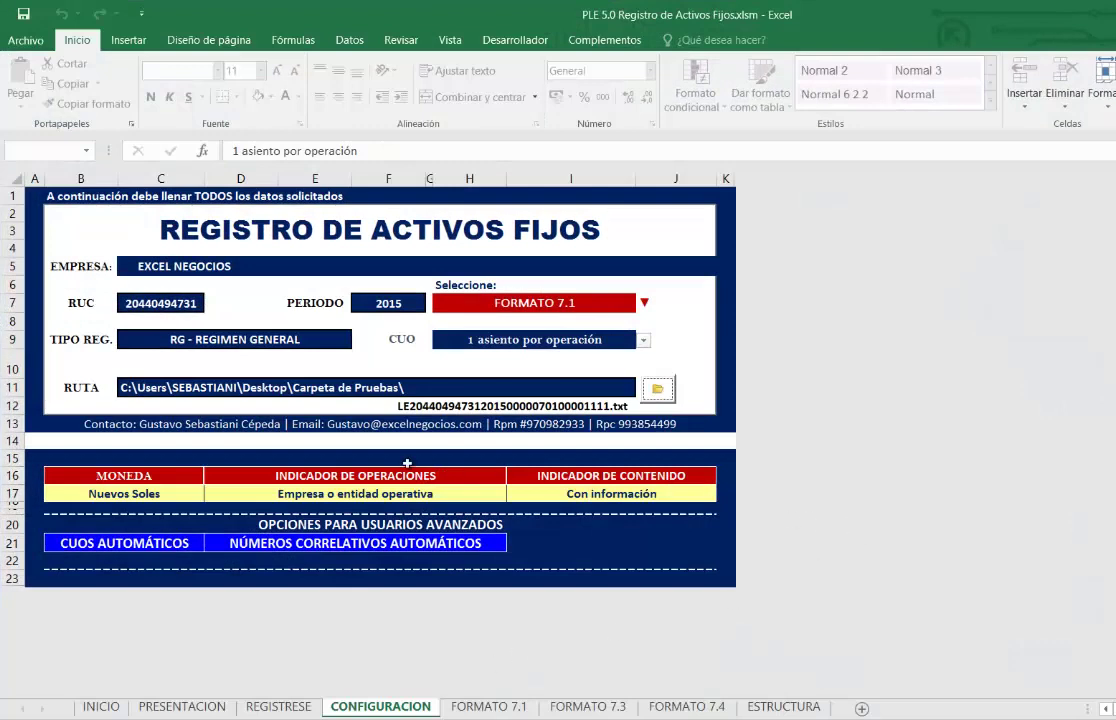
# Keep Nuevos Soles, Empresa o entidad operativa and Con información as the currency and indicators
pyautogui.moveTo(88, 479); pyautogui.dragTo(225, 509)
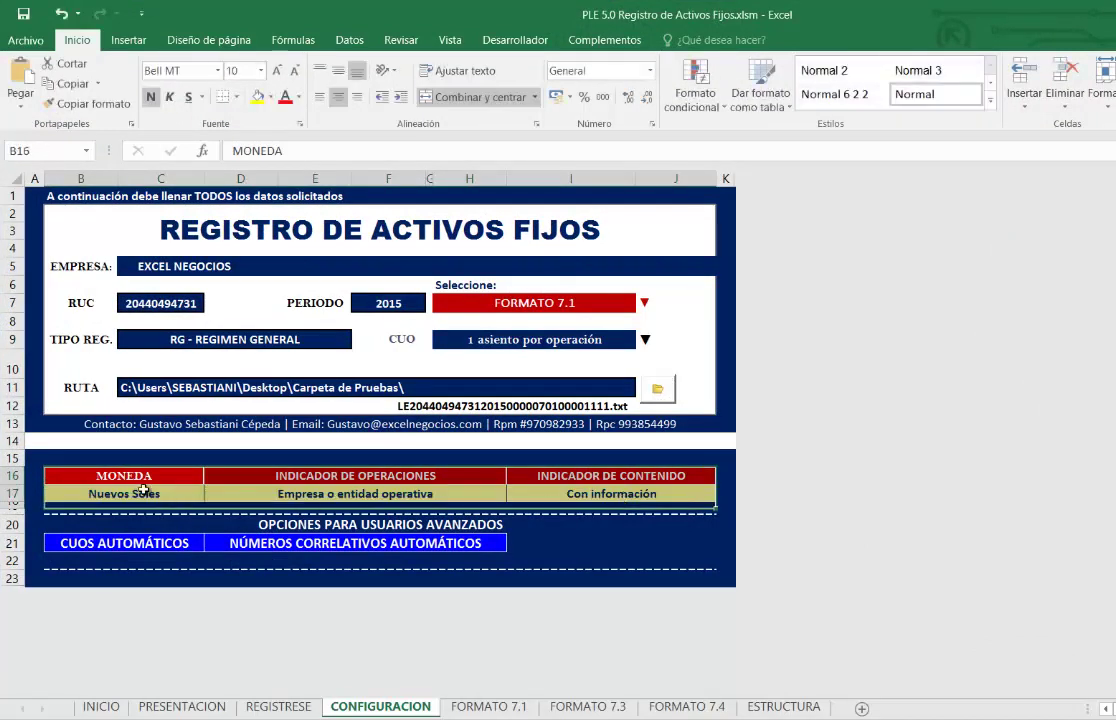
pyautogui.click(125, 493)
pyautogui.click(380, 494)
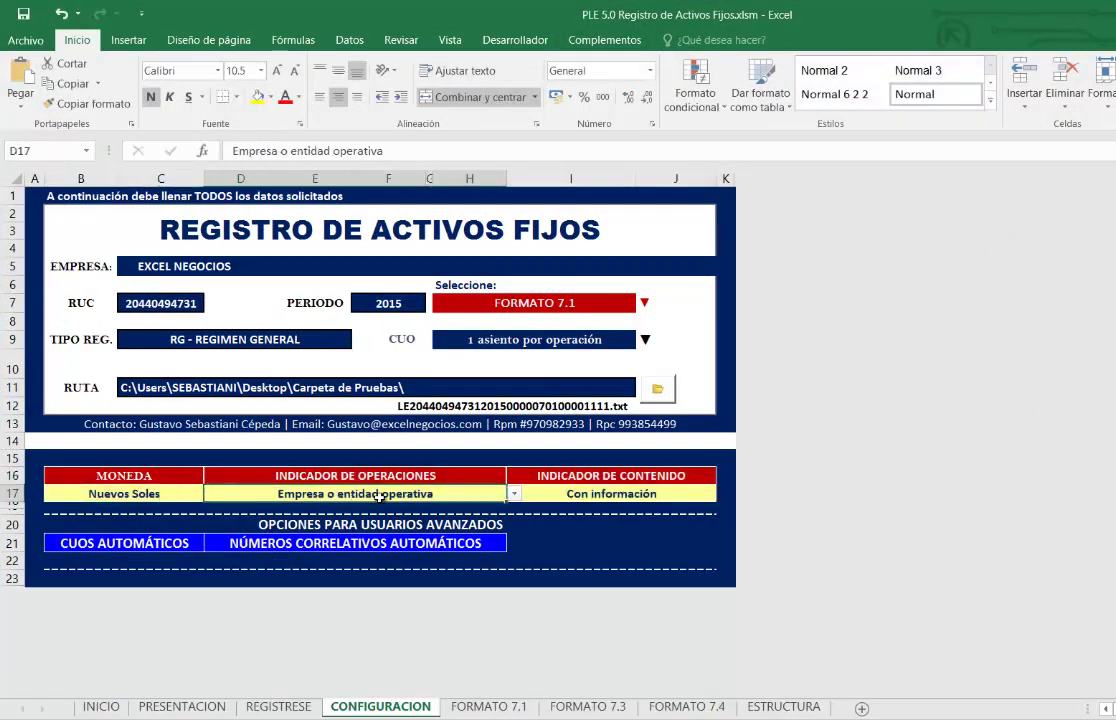
pyautogui.click(514, 494)
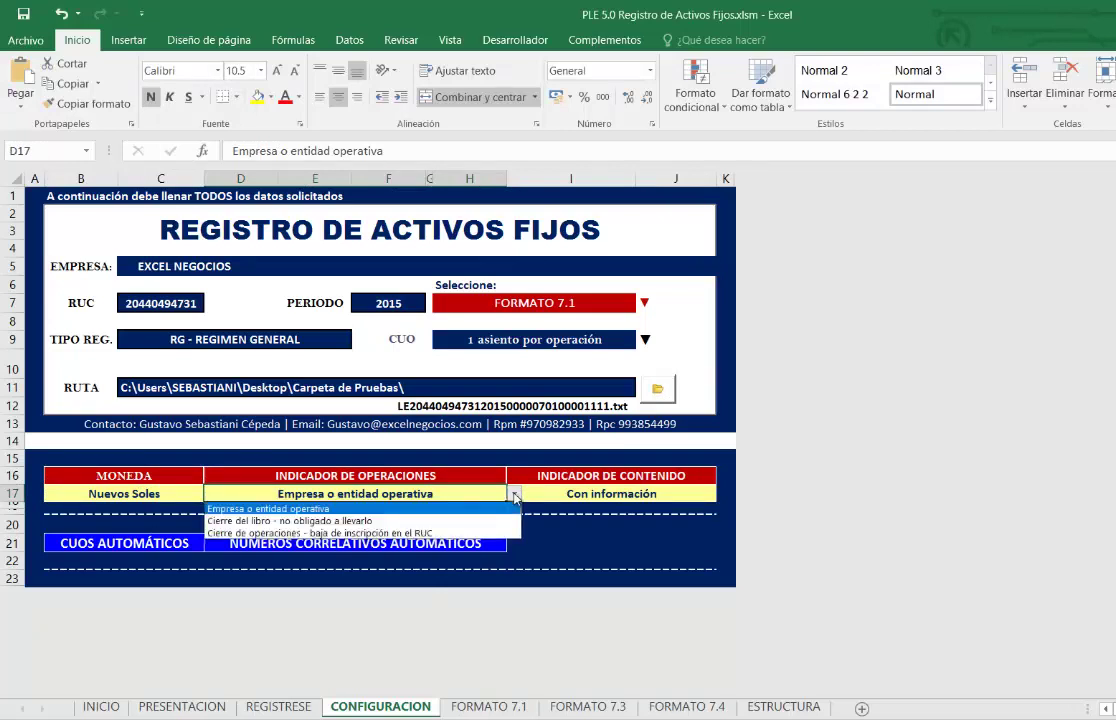
pyautogui.click(328, 514)
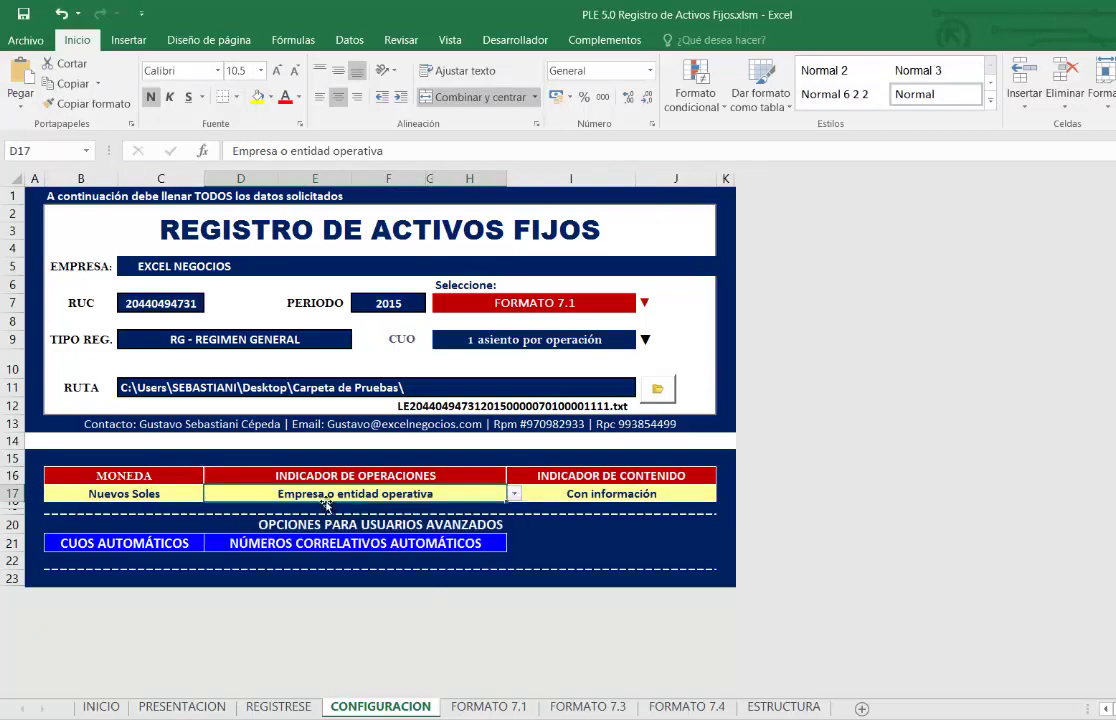
pyautogui.click(610, 494)
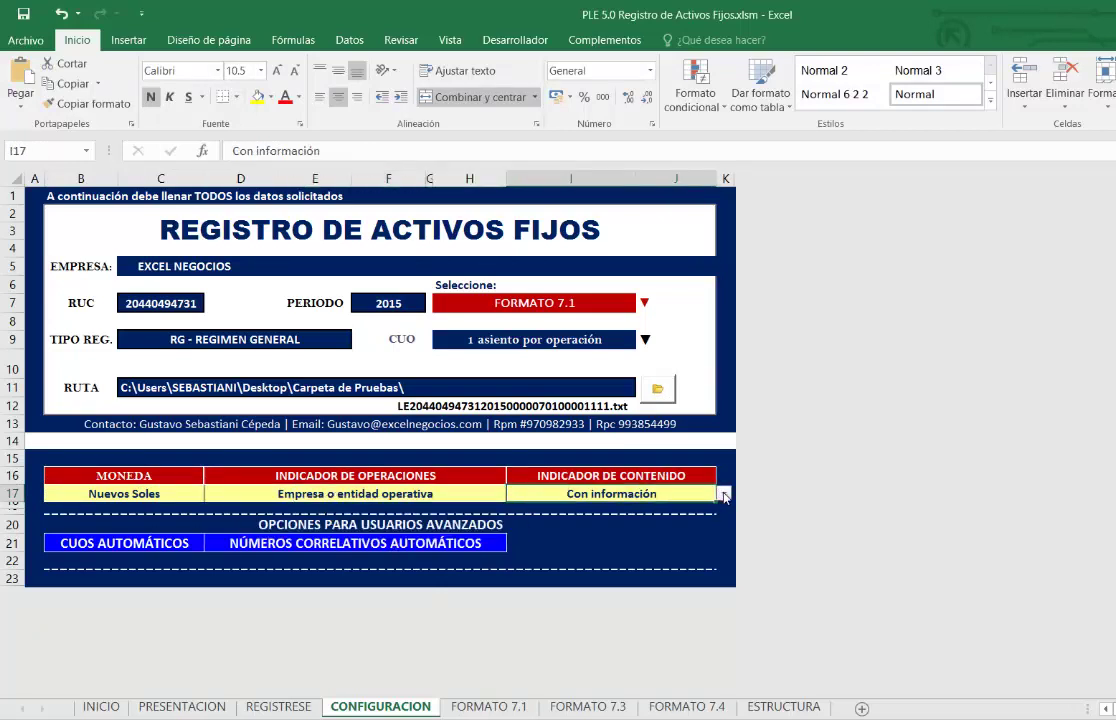
pyautogui.click(724, 494)
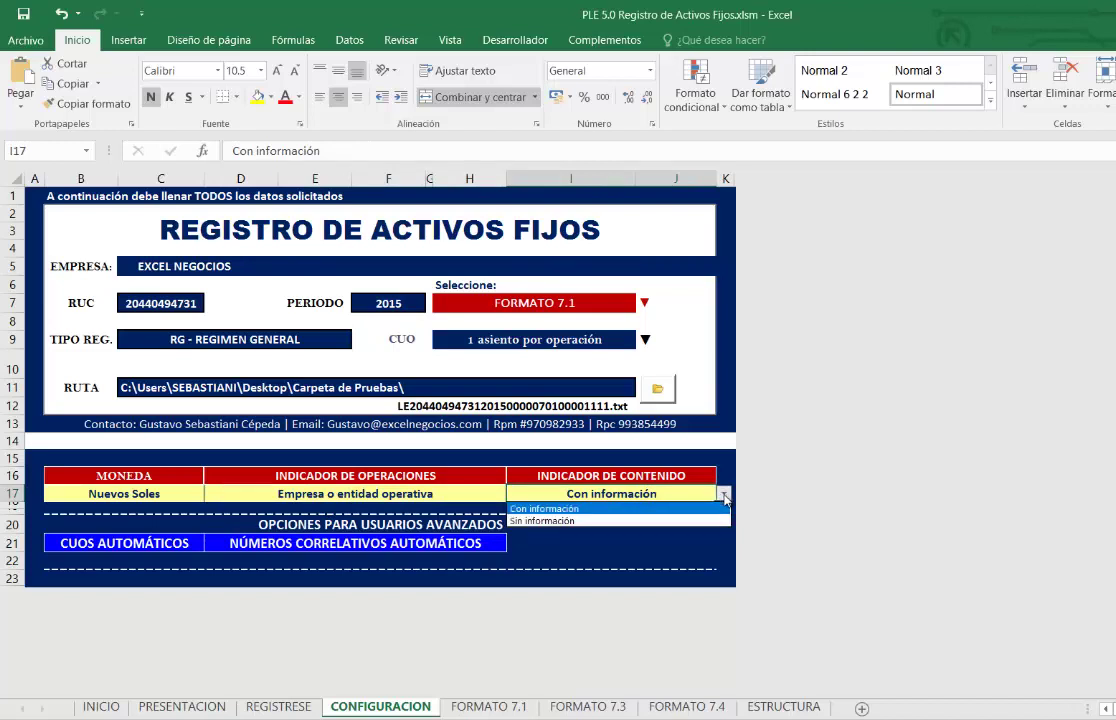
pyautogui.click(708, 521)
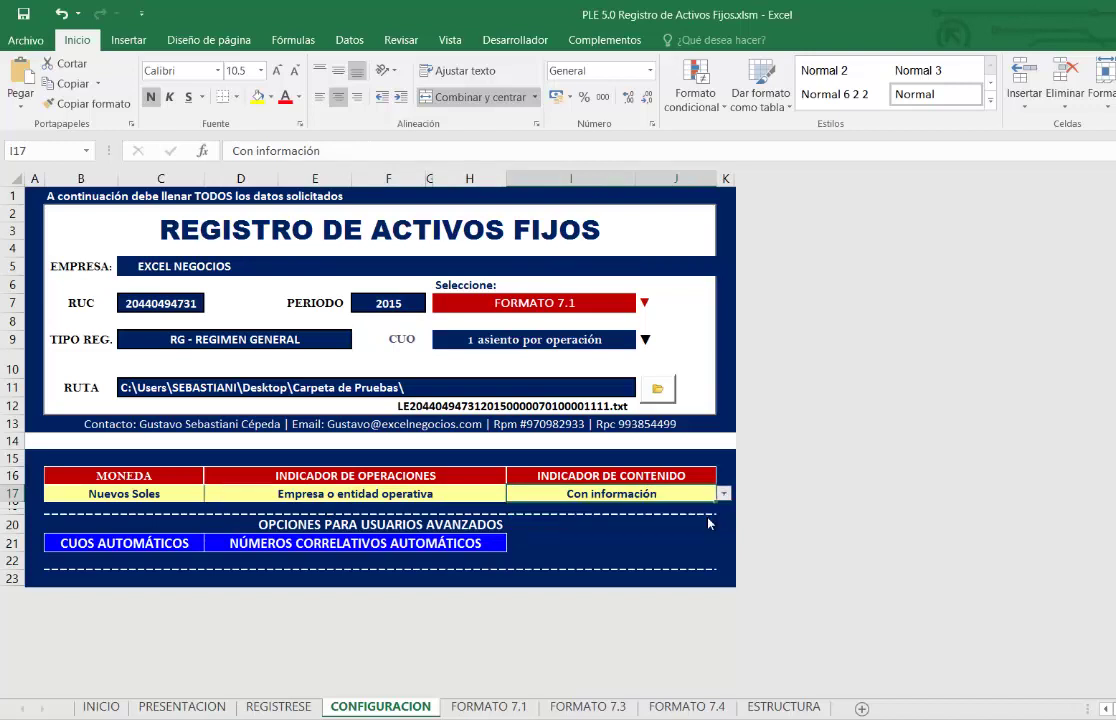
pyautogui.click(724, 494)
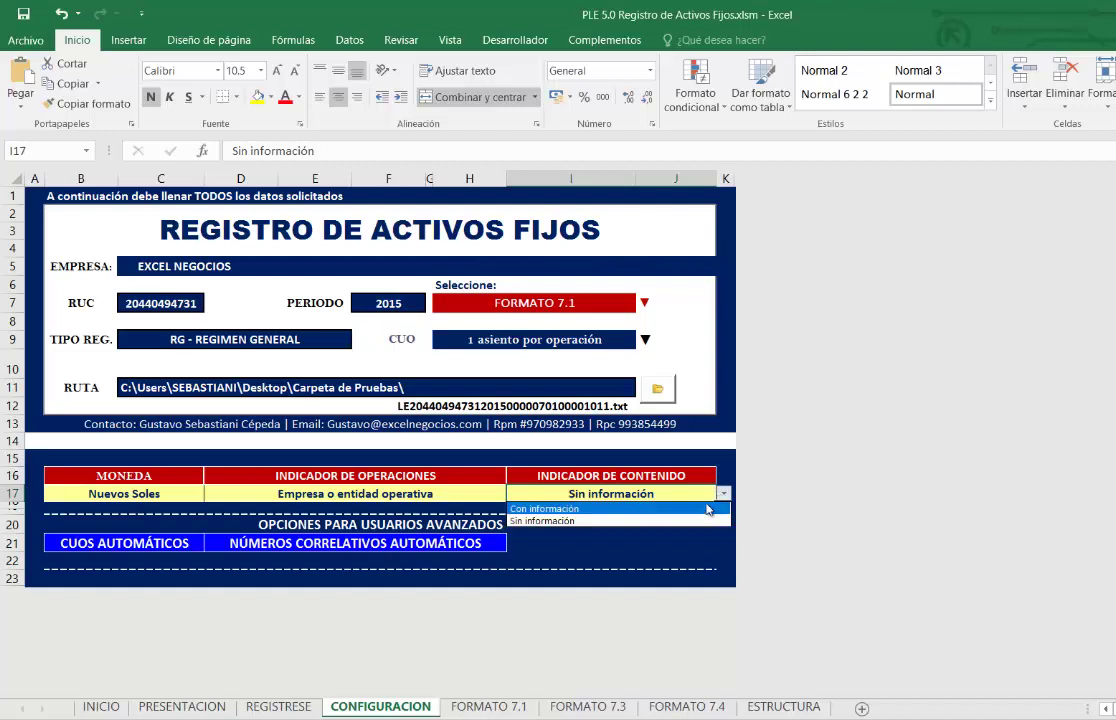
pyautogui.click(703, 510)
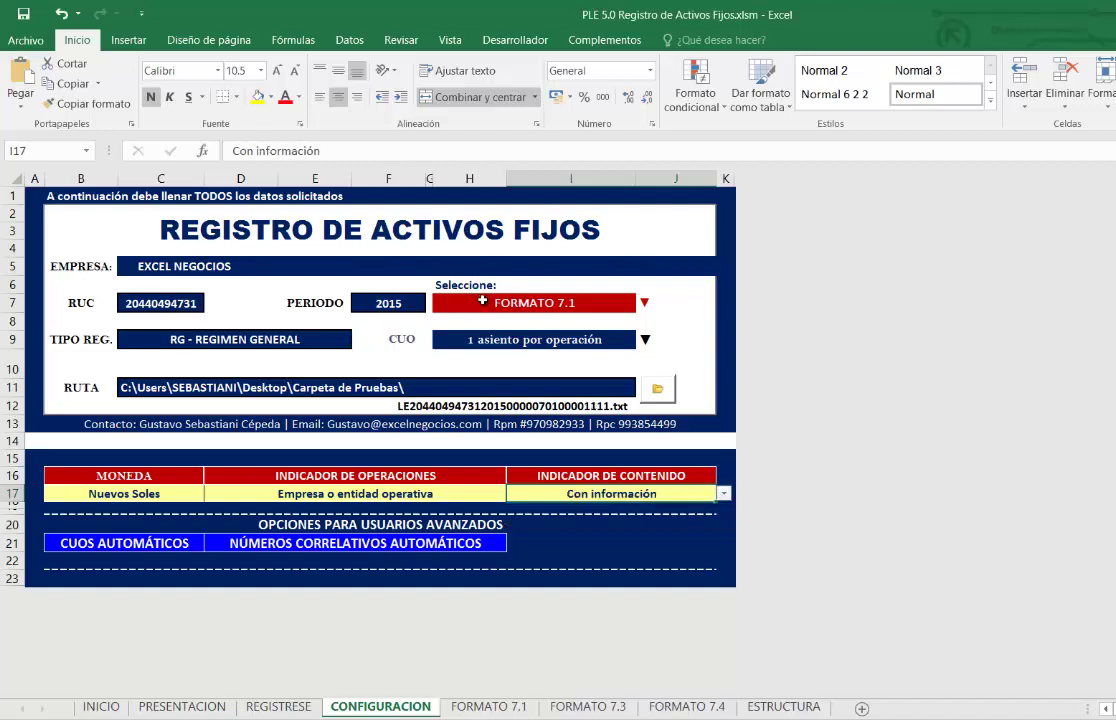
# Cycle the register format through FORMATO 7.3, 7.1 and 7.4, checking the file-name formula
pyautogui.click(482, 300)
pyautogui.click(645, 305)
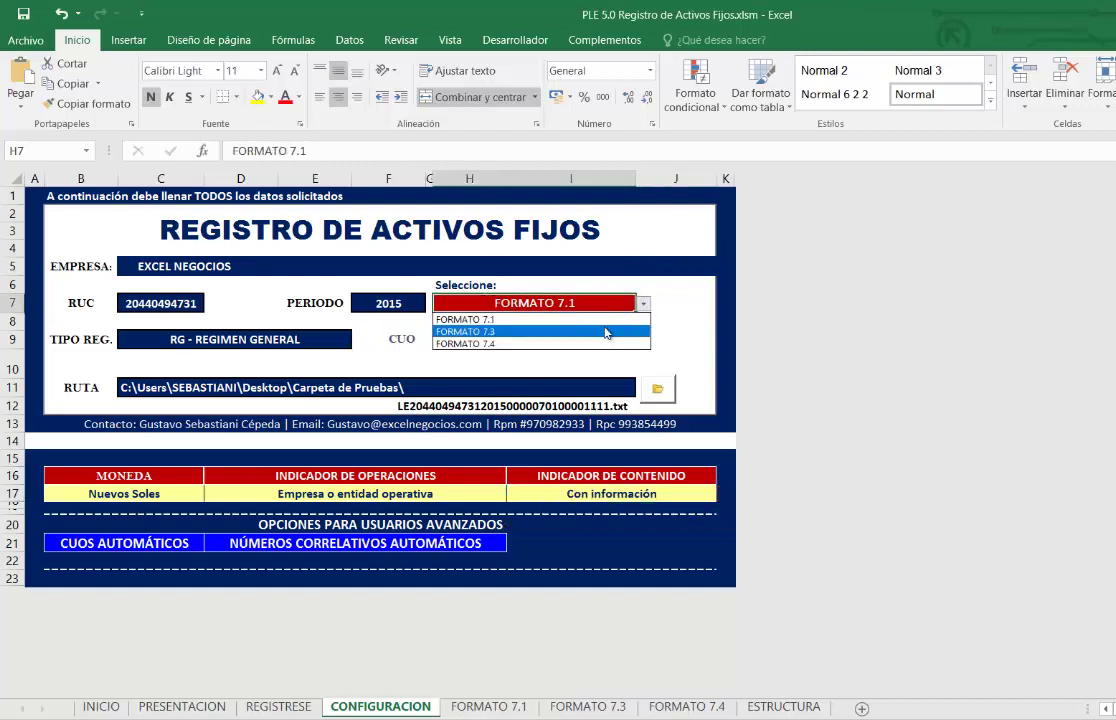
pyautogui.click(460, 328)
pyautogui.click(643, 305)
pyautogui.click(618, 320)
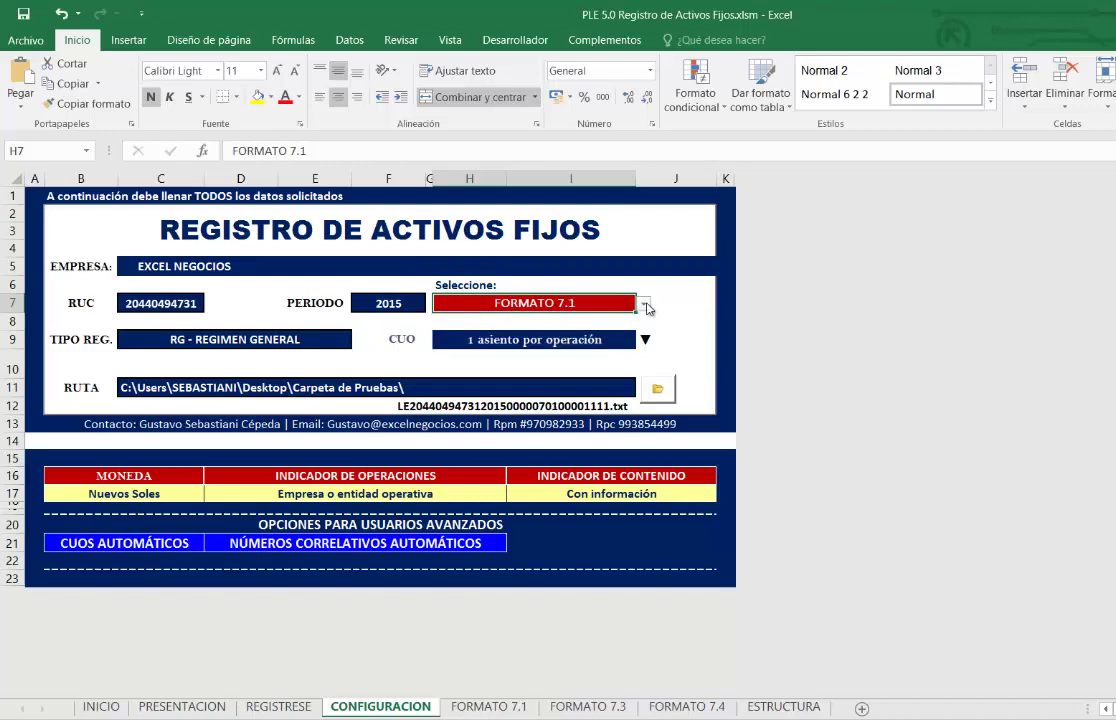
pyautogui.click(643, 305)
pyautogui.click(605, 320)
pyautogui.click(644, 305)
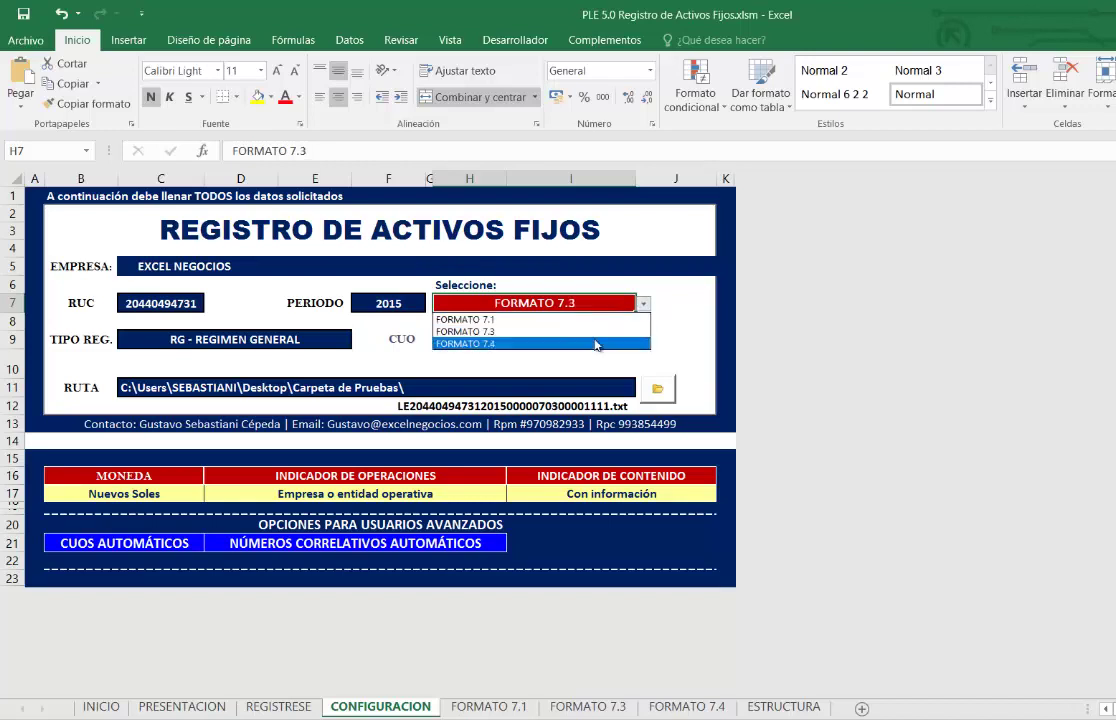
pyautogui.click(665, 344)
pyautogui.click(545, 406)
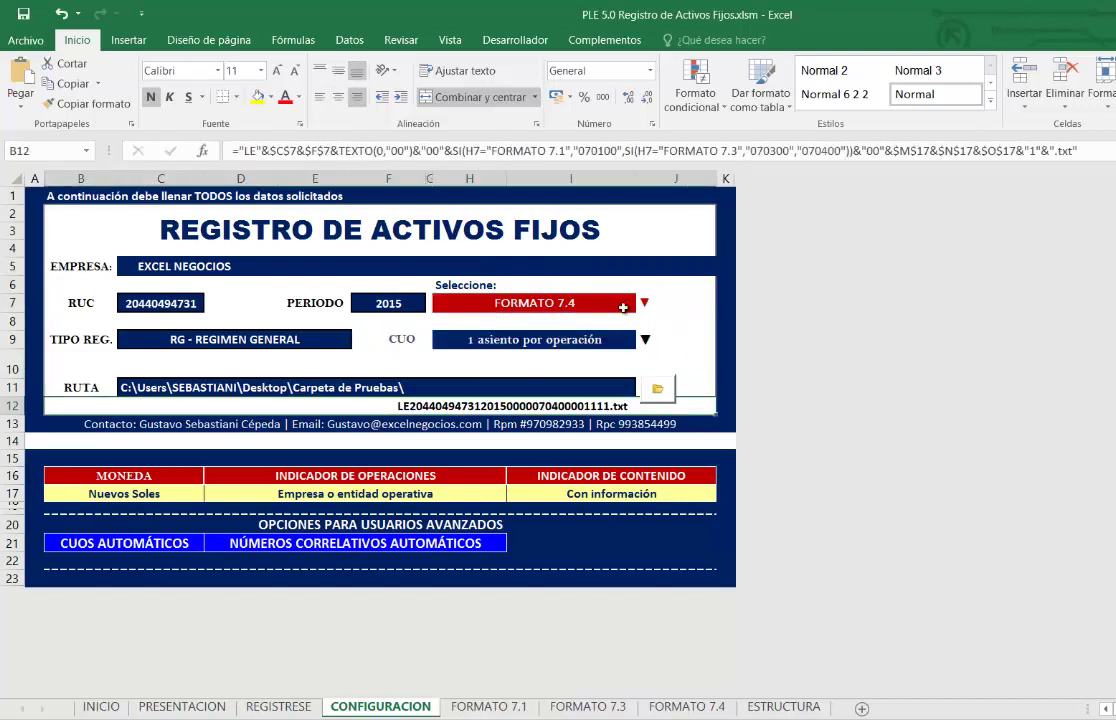
# Set the register format to FORMATO 7.3
pyautogui.click(623, 308)
pyautogui.click(643, 305)
pyautogui.click(630, 319)
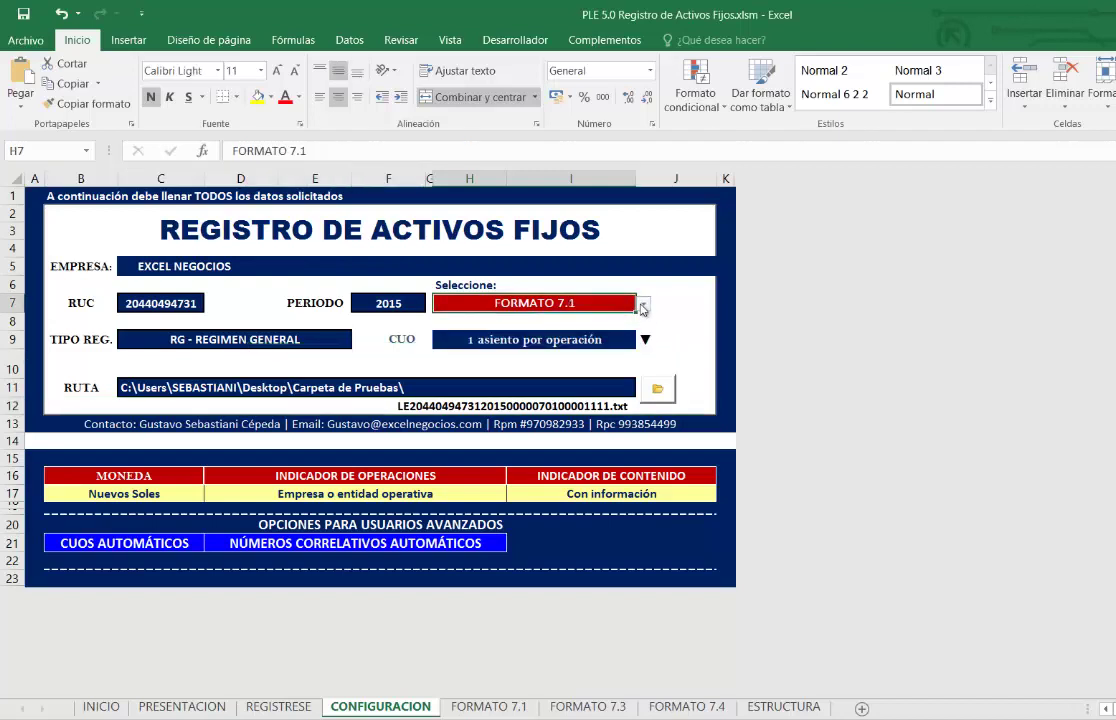
pyautogui.click(643, 305)
pyautogui.click(608, 331)
# Inspect the advanced user options and the CUO settings row
pyautogui.click(66, 522)
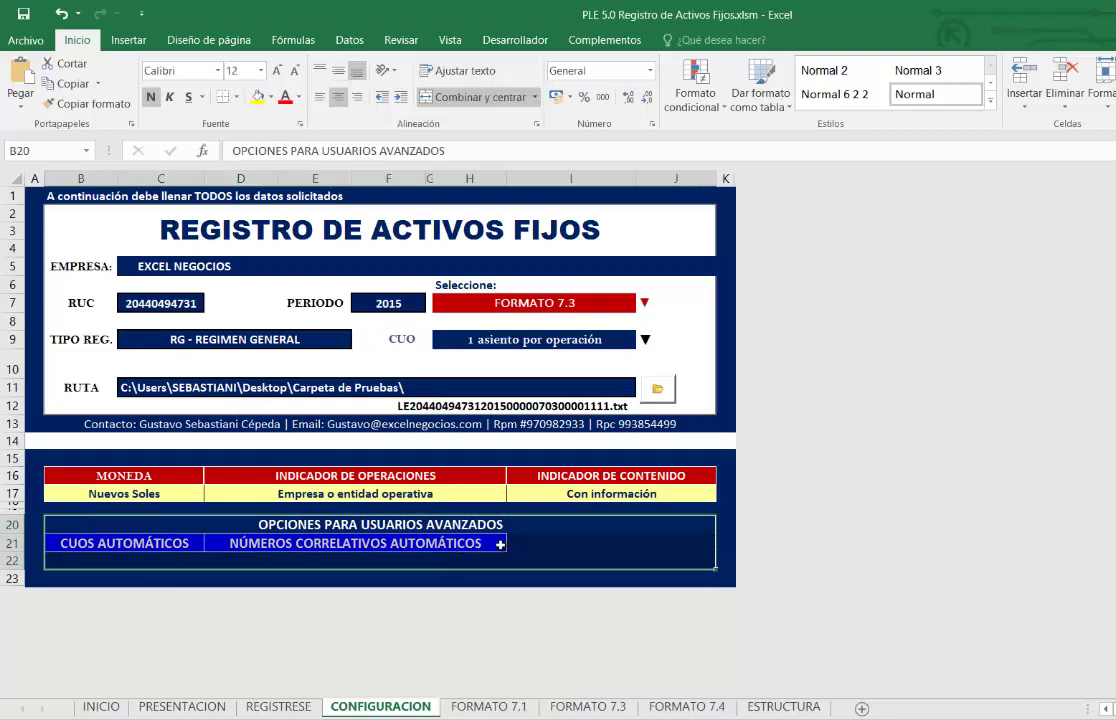
pyautogui.click(577, 545)
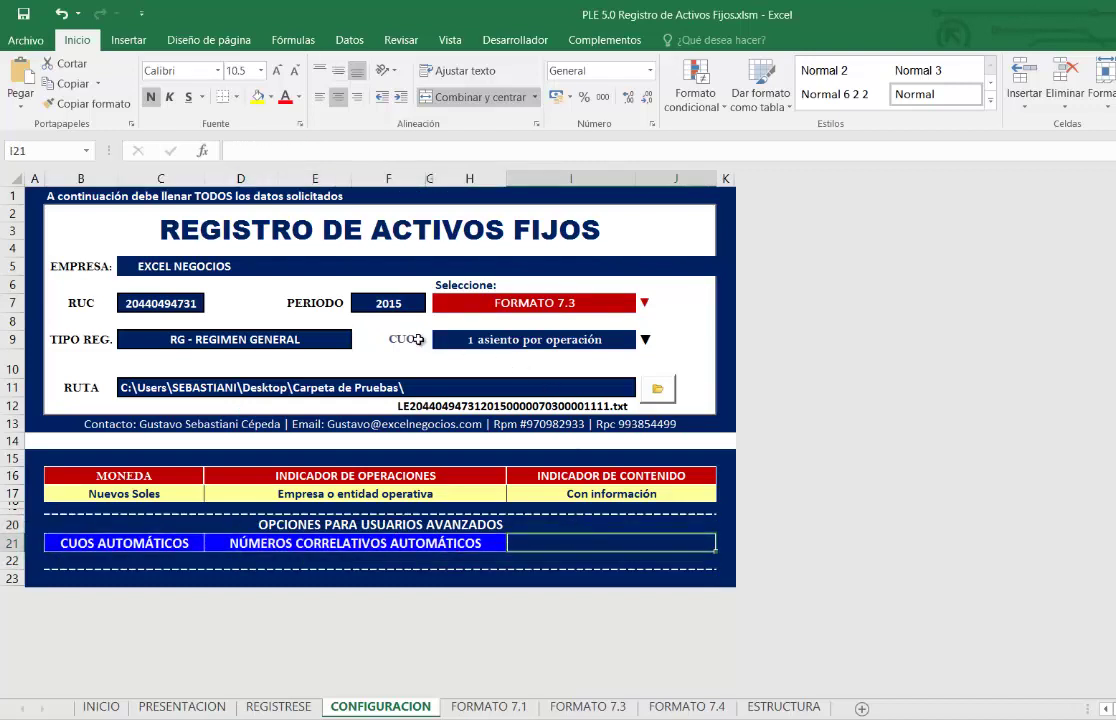
pyautogui.moveTo(418, 340); pyautogui.dragTo(600, 350)
pyautogui.click(672, 345)
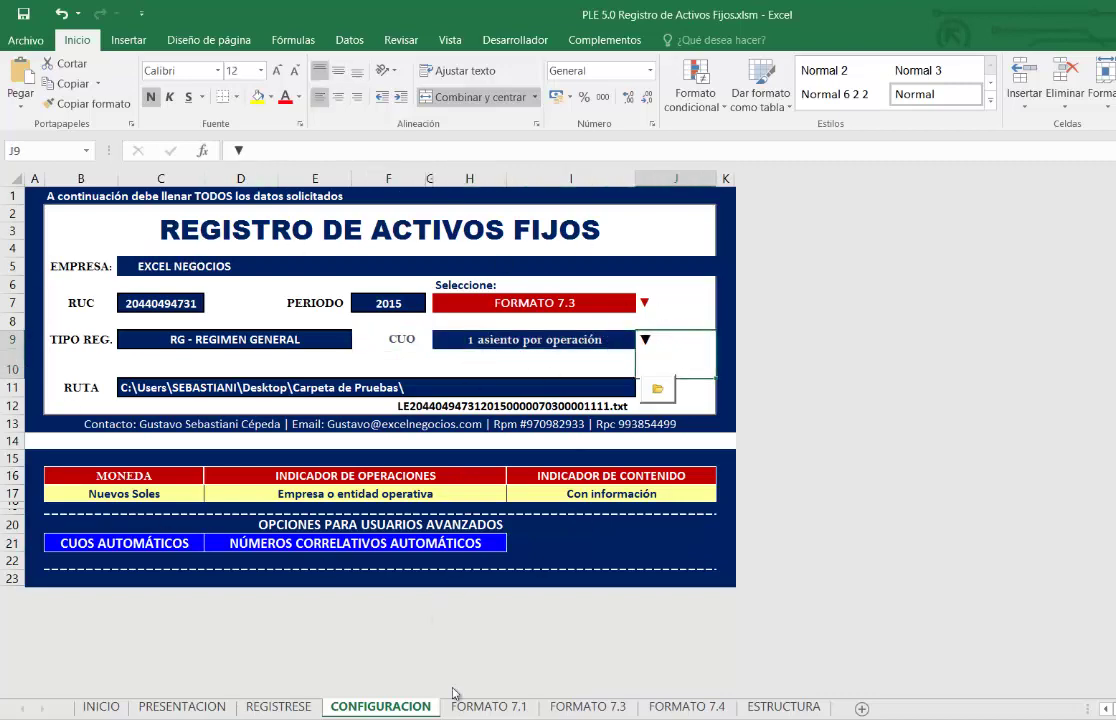
# Compare the FORMATO 7.1, 7.3 and 7.4 sheets, ending in FORMATO 7.1's data area
pyautogui.click(490, 707)
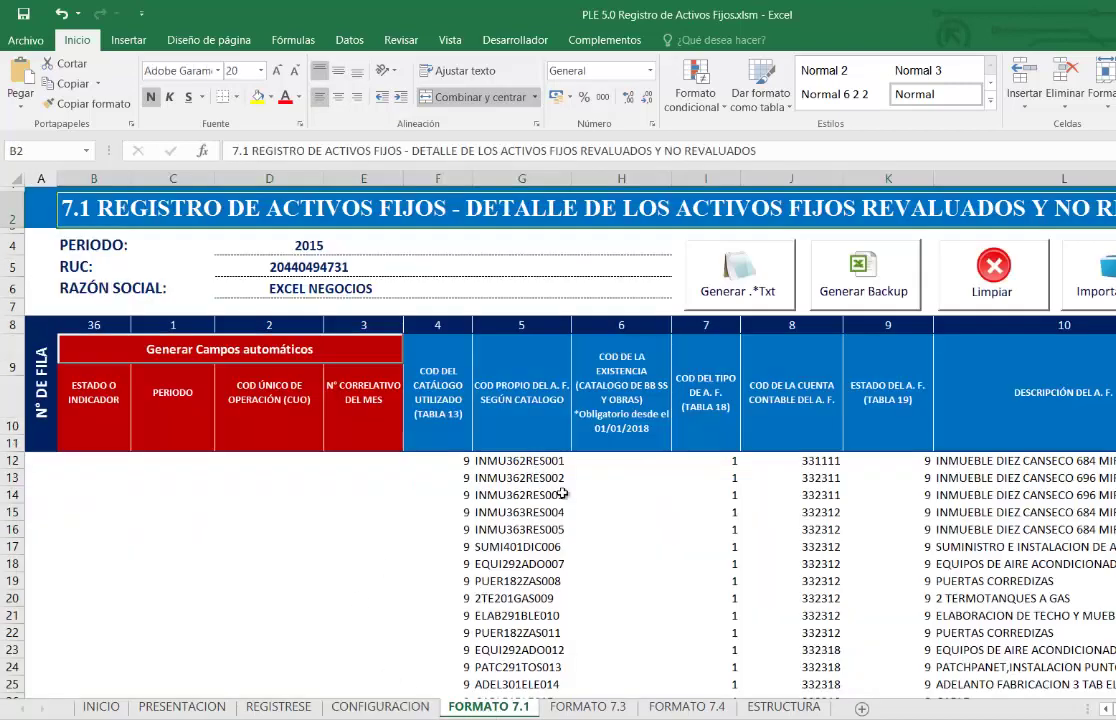
pyautogui.hotkey('ctrl', 'pagedown')
pyautogui.hotkey('ctrl', 'pagedown')
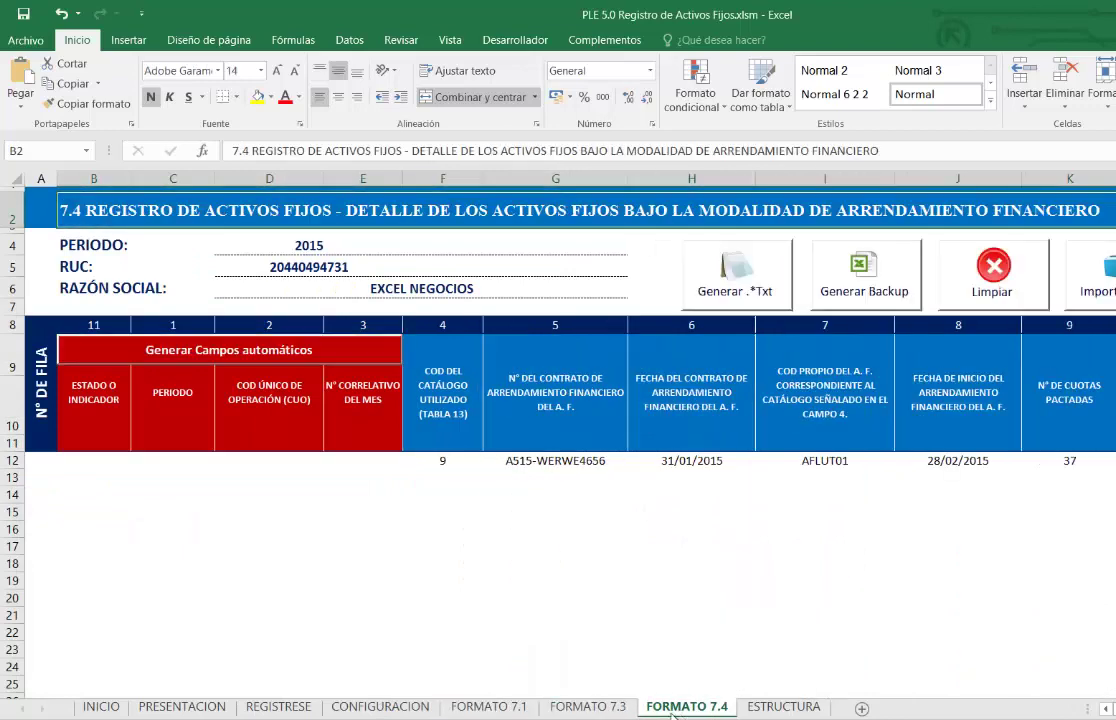
pyautogui.click(530, 710)
pyautogui.hotkey('ctrl', 'pagedown')
pyautogui.hotkey('ctrl', 'pagedown')
pyautogui.click(506, 708)
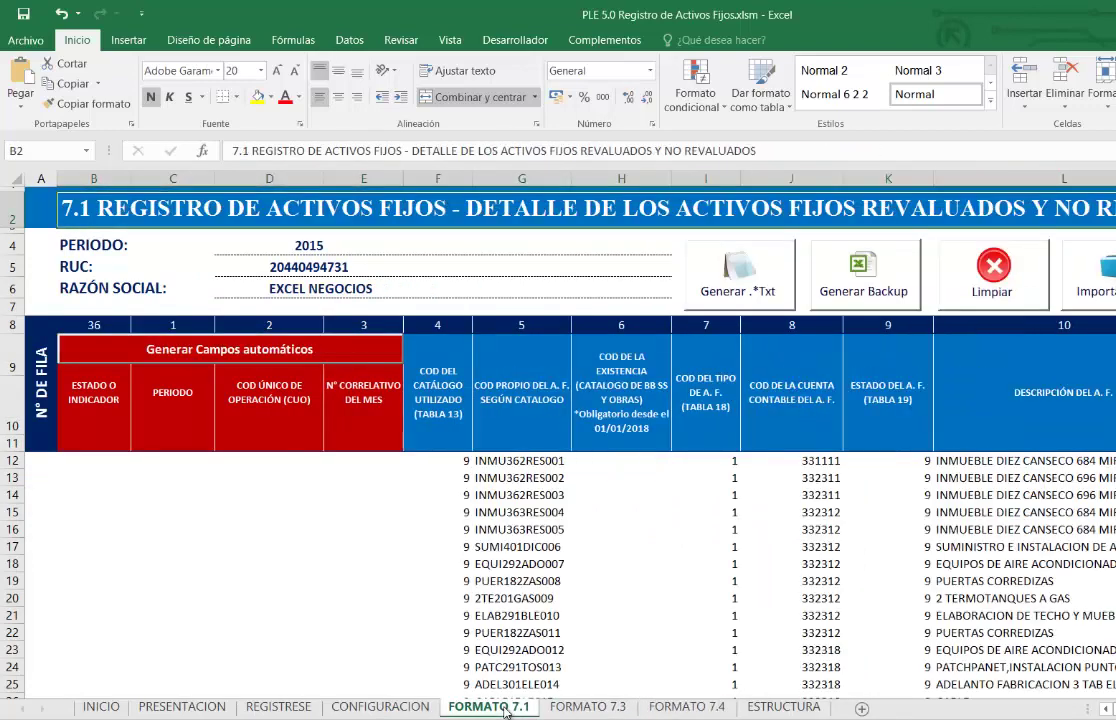
pyautogui.click(588, 708)
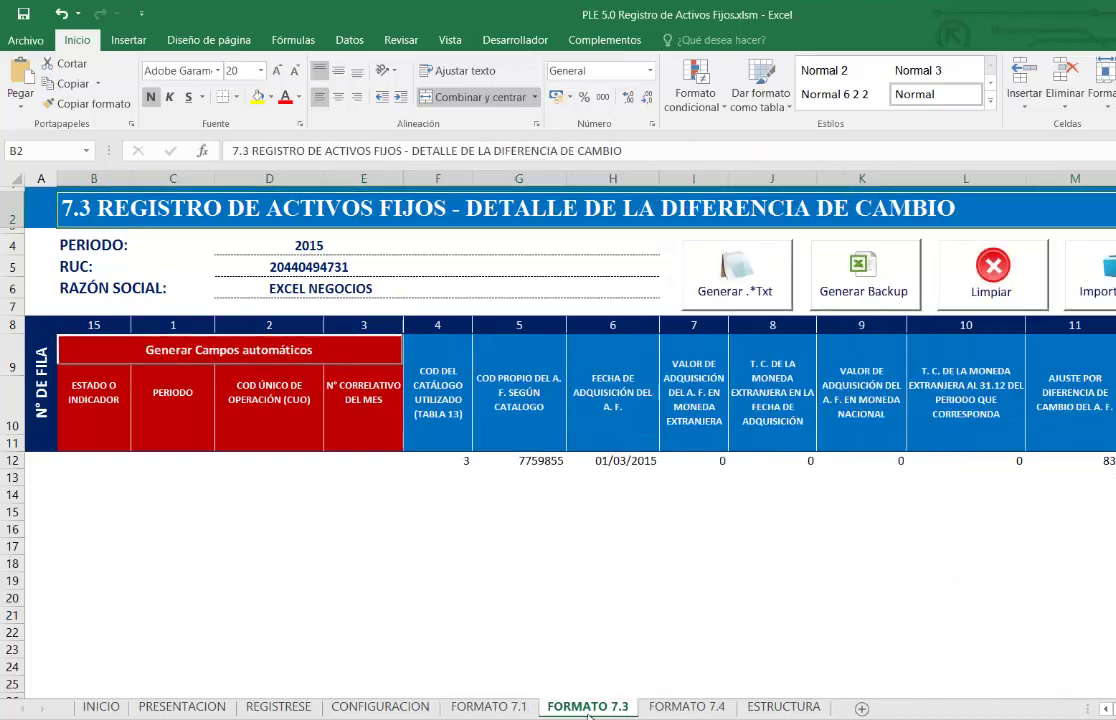
pyautogui.click(672, 710)
pyautogui.click(488, 707)
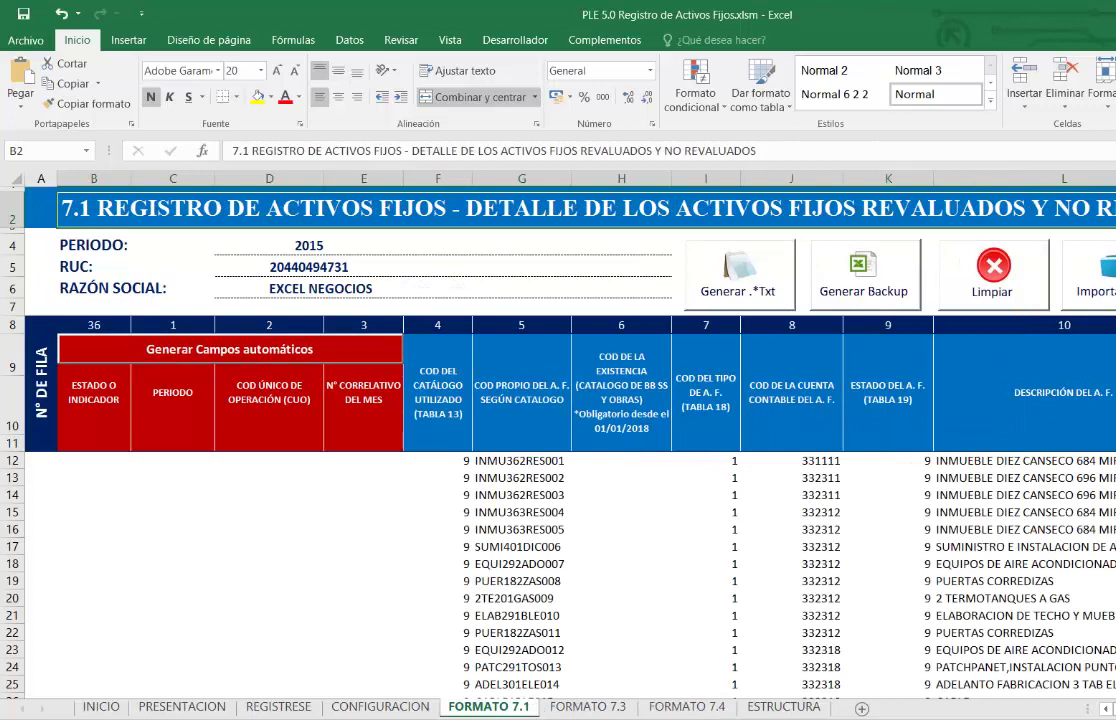
pyautogui.click(276, 510)
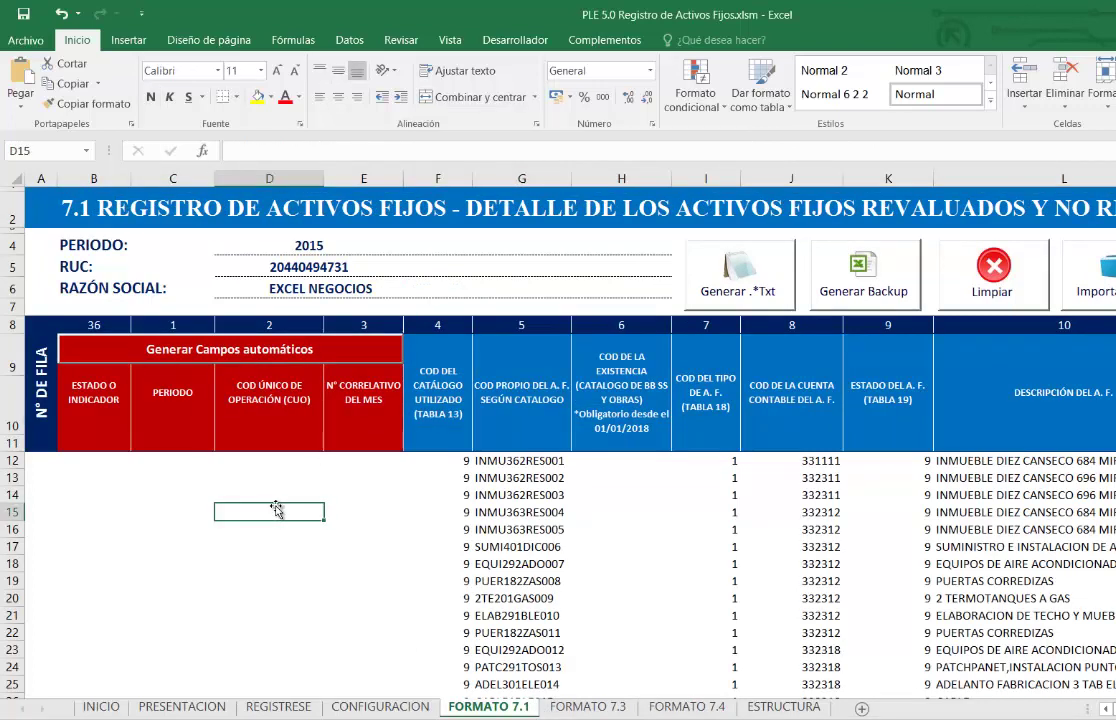
pyautogui.click(438, 392)
pyautogui.click(521, 392)
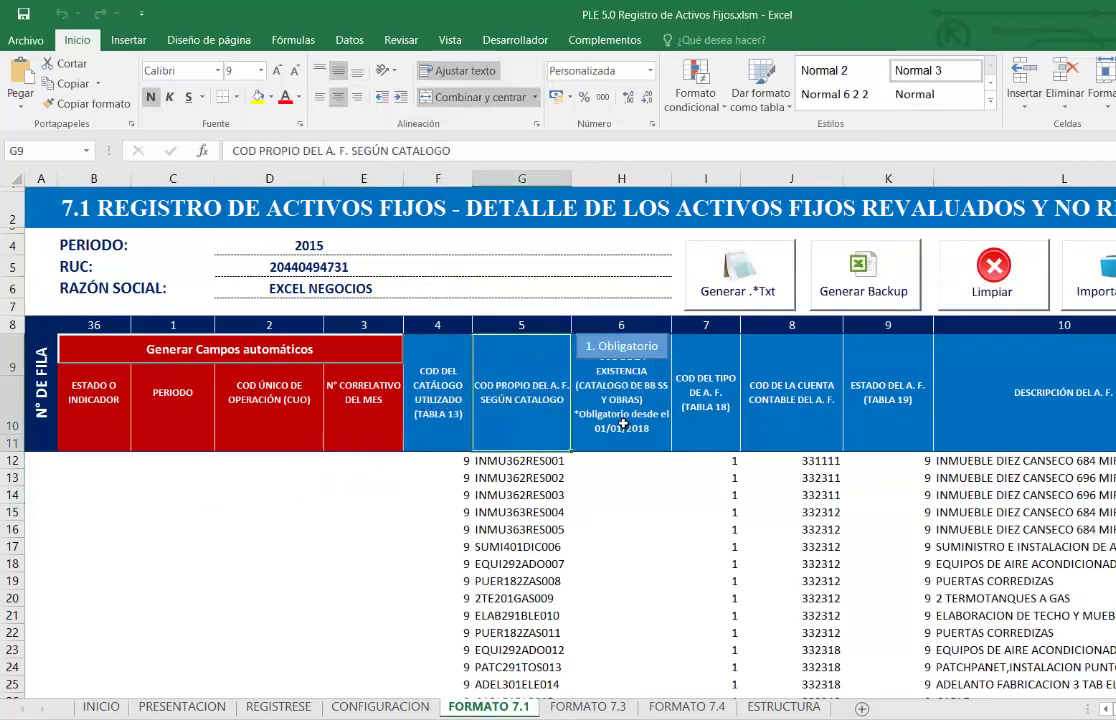
pyautogui.click(622, 424)
pyautogui.click(438, 397)
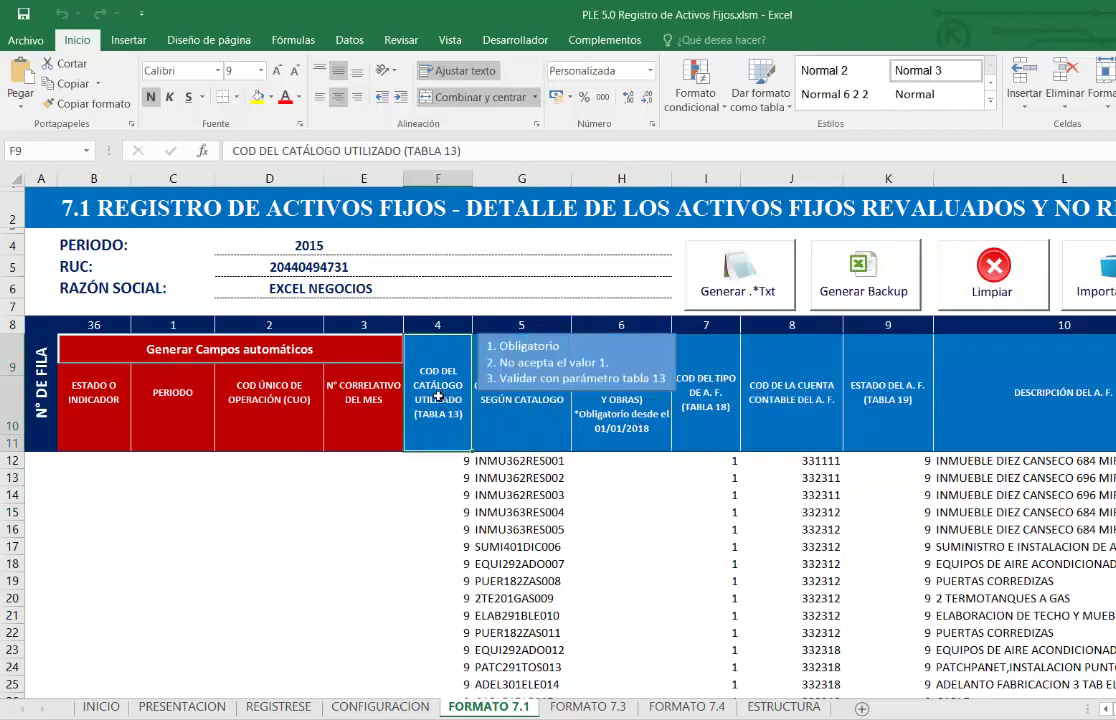
pyautogui.click(365, 395)
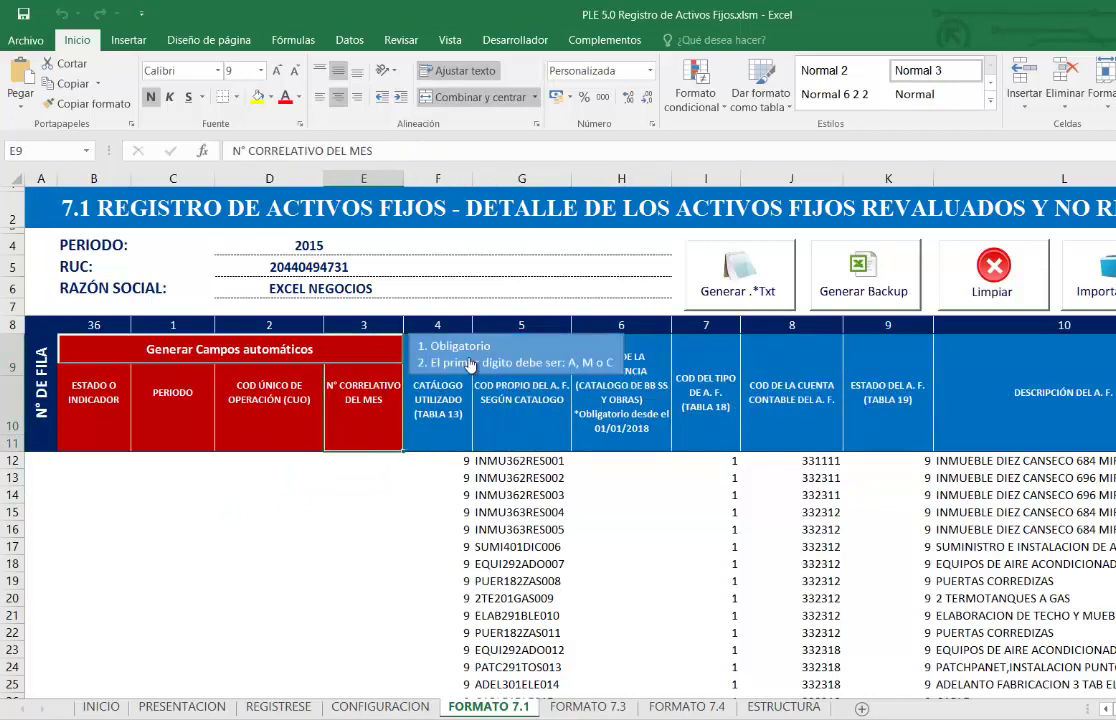
pyautogui.click(726, 414)
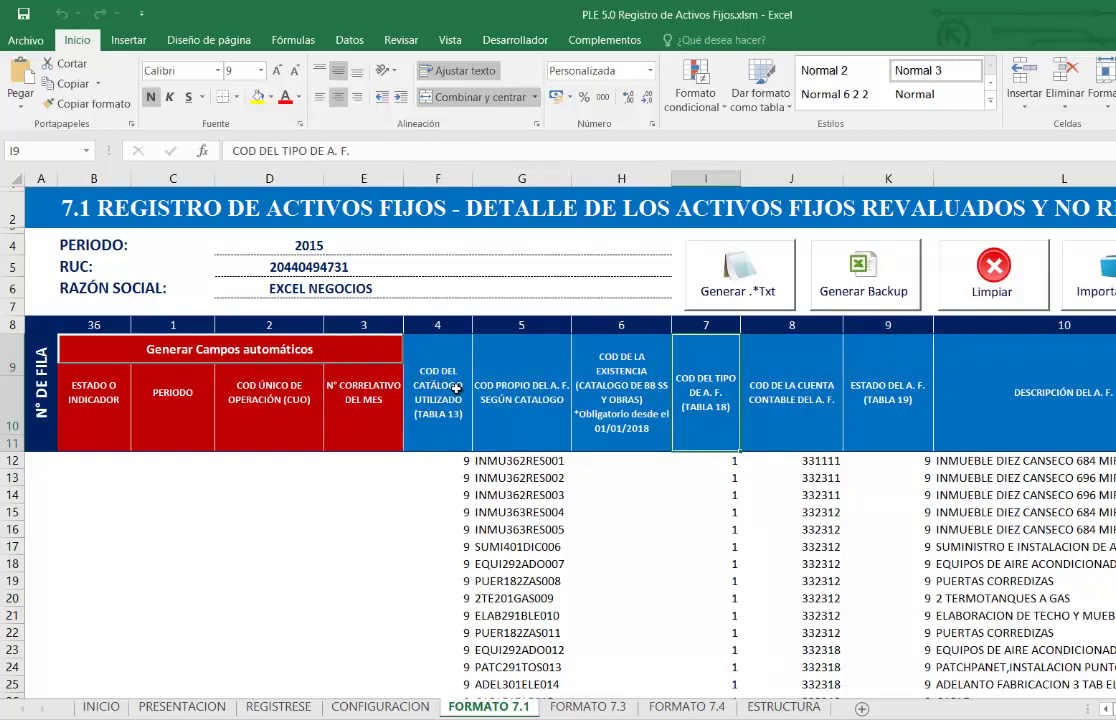
pyautogui.click(430, 400)
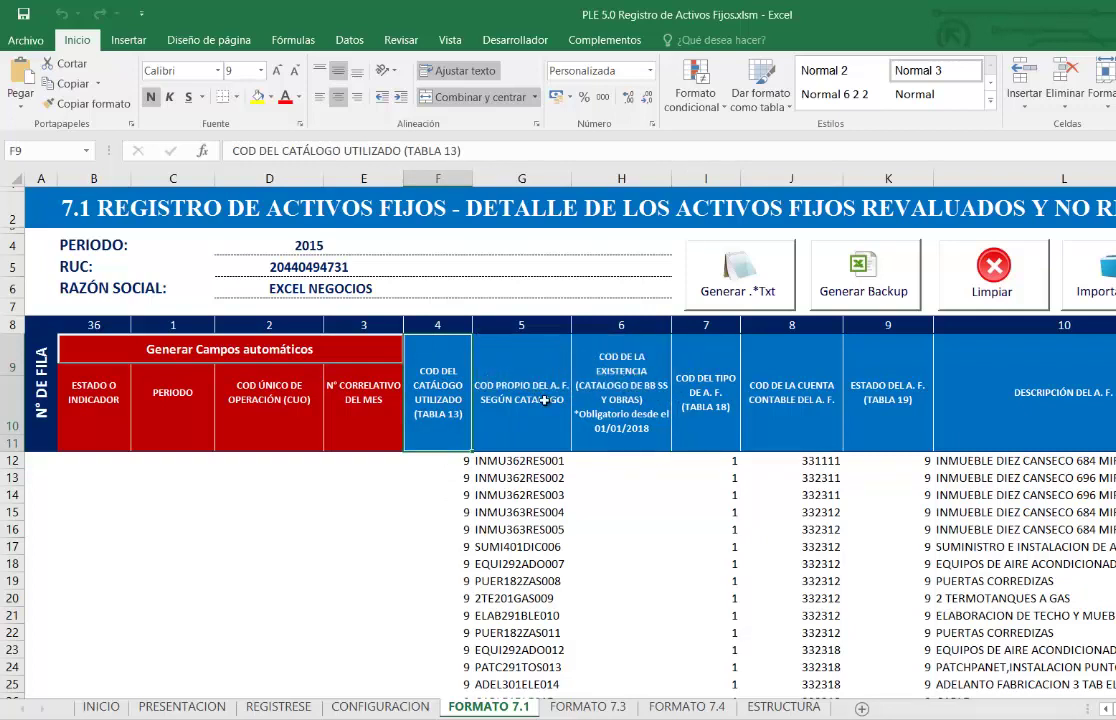
pyautogui.click(440, 461)
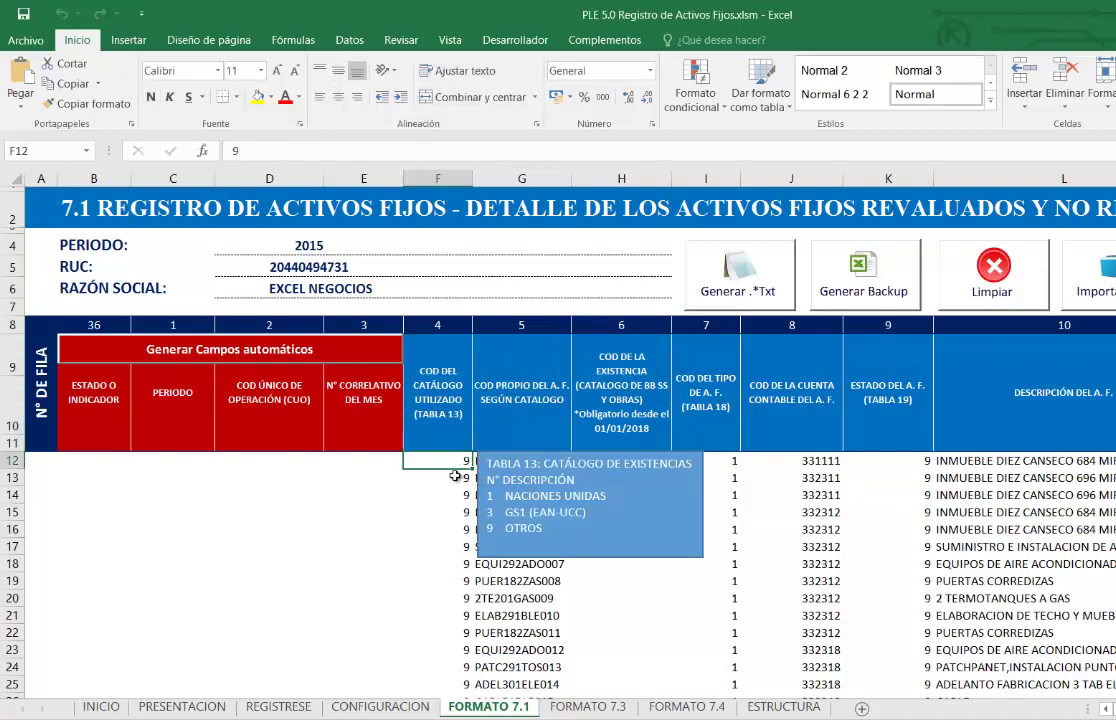
pyautogui.click(445, 565)
pyautogui.click(436, 613)
pyautogui.click(453, 518)
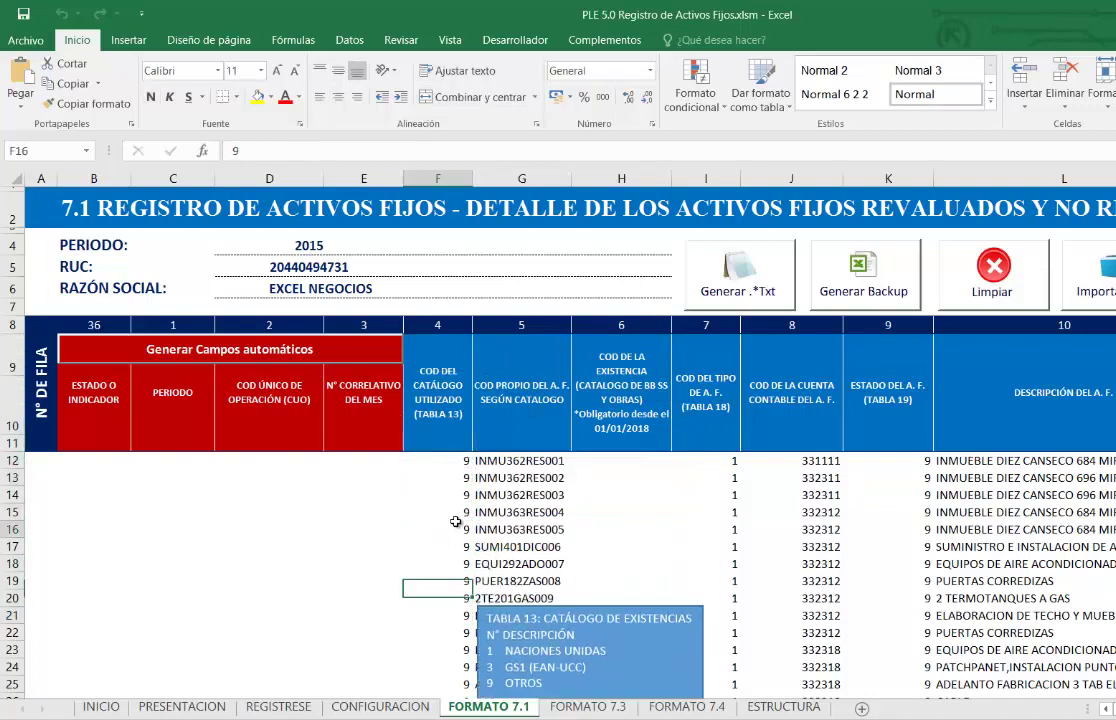
pyautogui.click(448, 463)
pyautogui.click(440, 520)
pyautogui.click(448, 581)
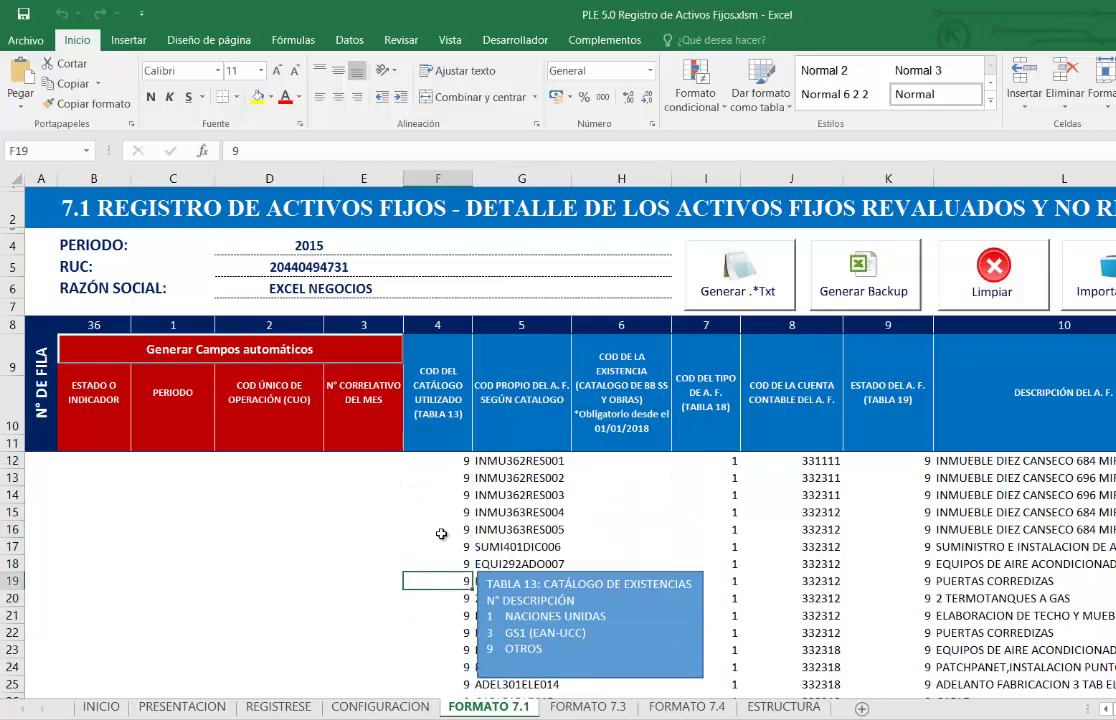
pyautogui.click(451, 495)
pyautogui.click(521, 395)
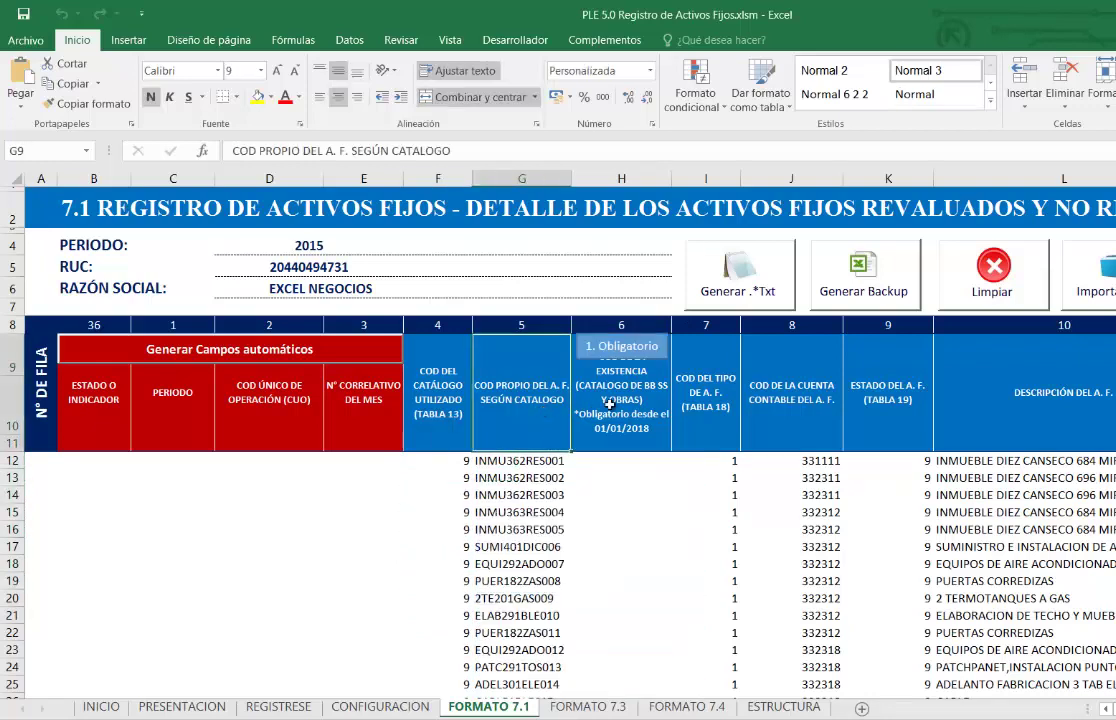
pyautogui.click(621, 395)
pyautogui.click(865, 395)
pyautogui.click(790, 395)
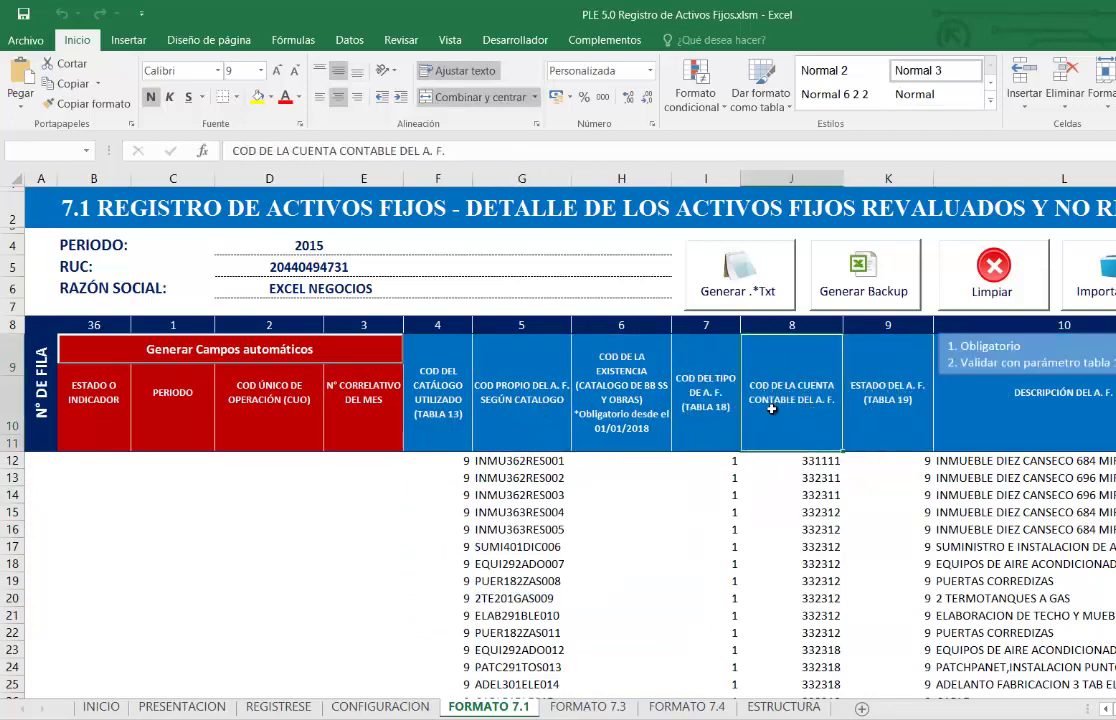
pyautogui.click(361, 402)
pyautogui.click(294, 410)
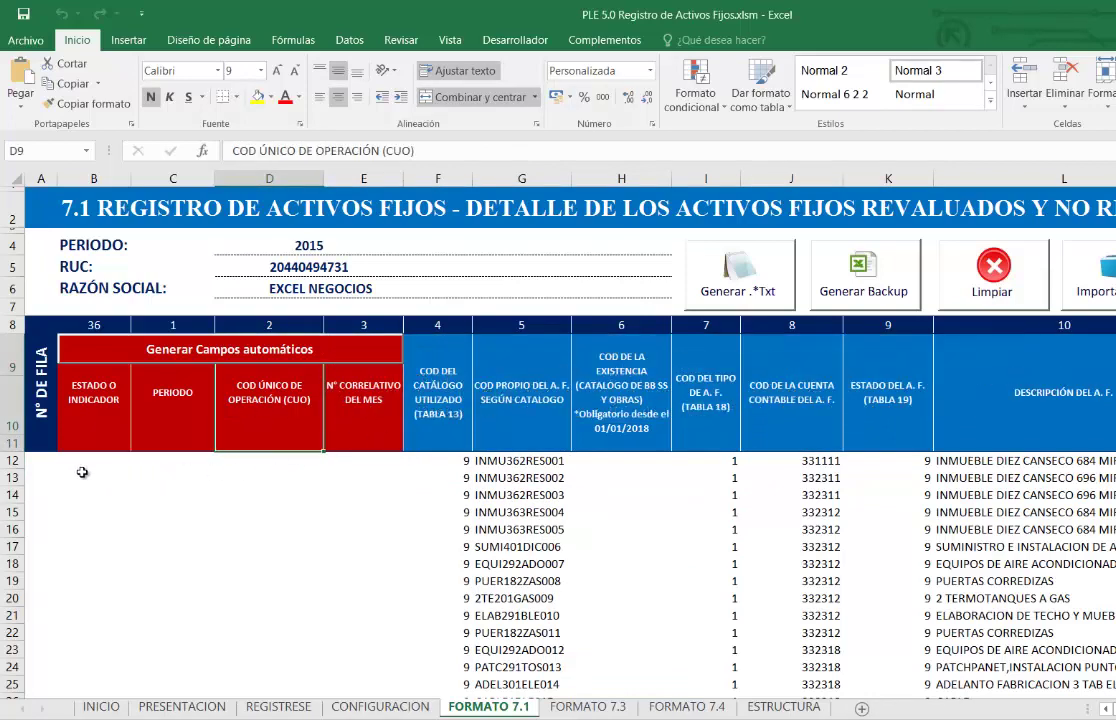
pyautogui.moveTo(85, 470); pyautogui.dragTo(368, 376)
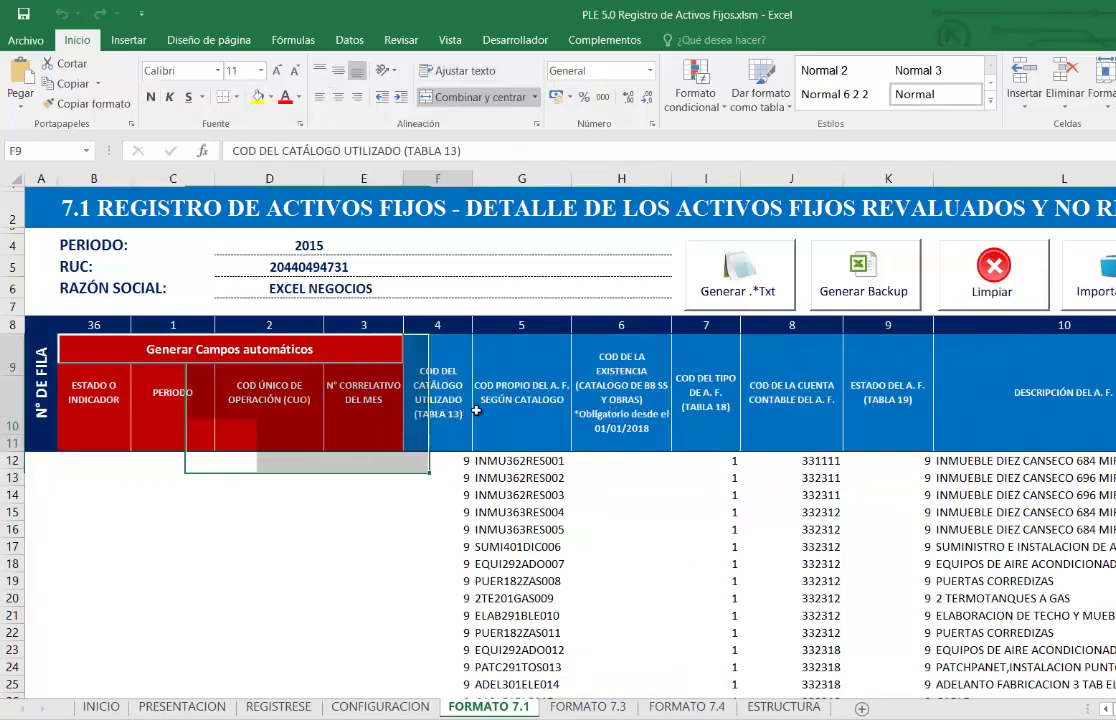
pyautogui.moveTo(437, 395); pyautogui.dragTo(880, 395)
pyautogui.click(832, 531)
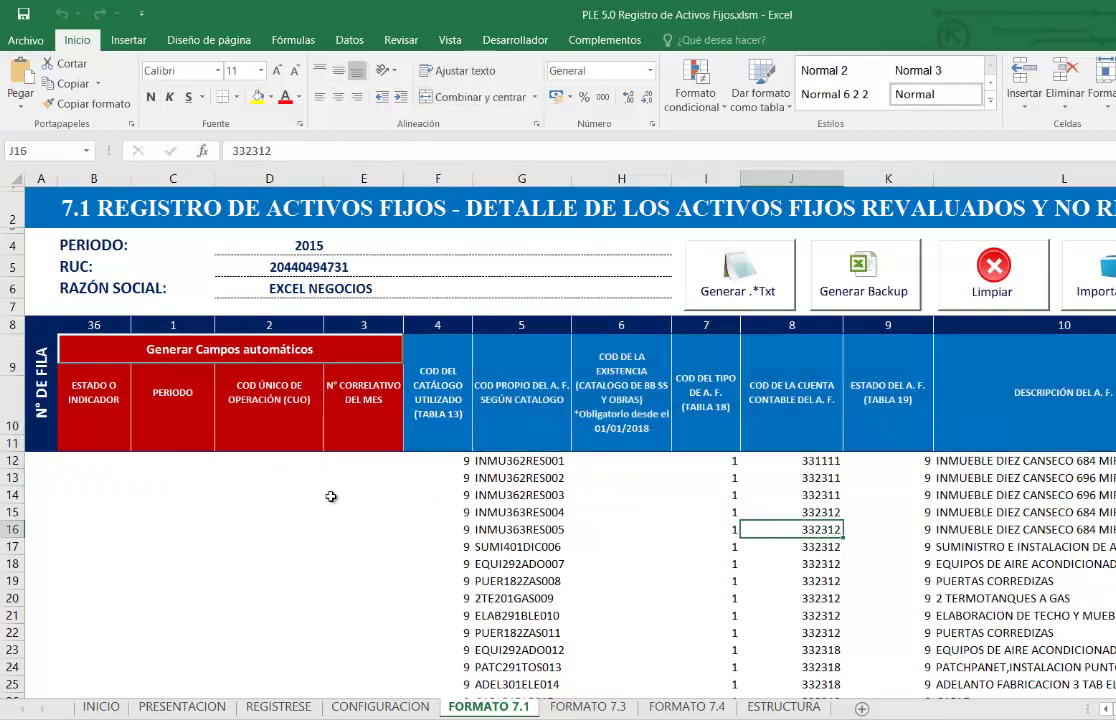
pyautogui.moveTo(60, 460); pyautogui.dragTo(343, 597)
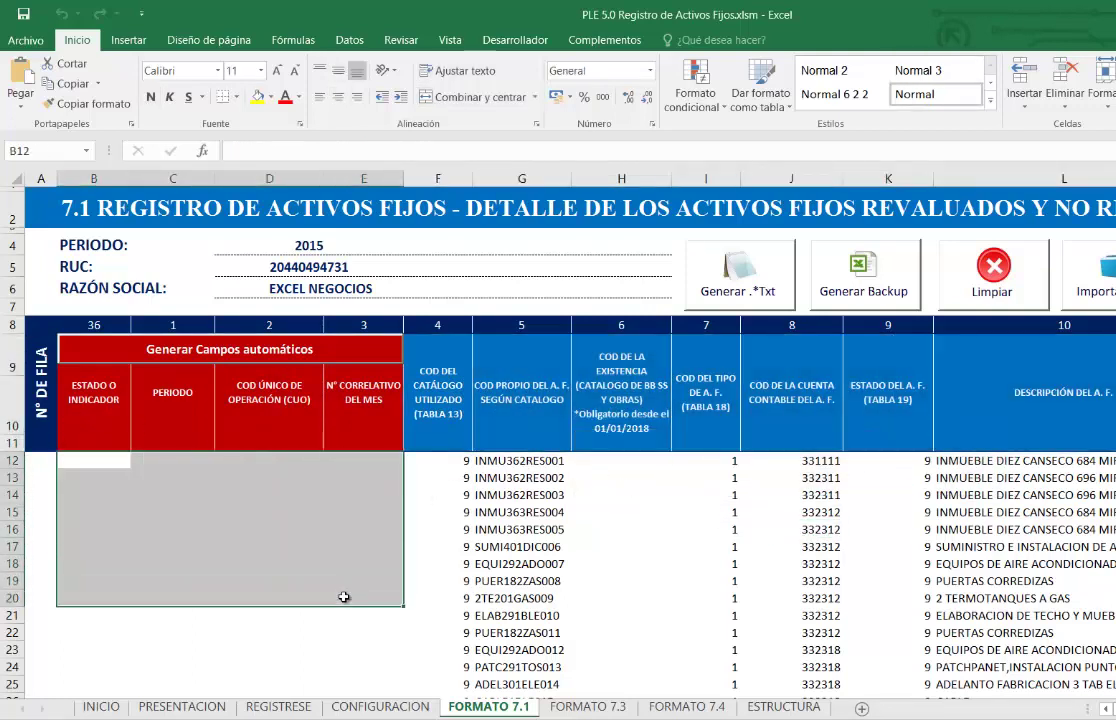
pyautogui.click(277, 527)
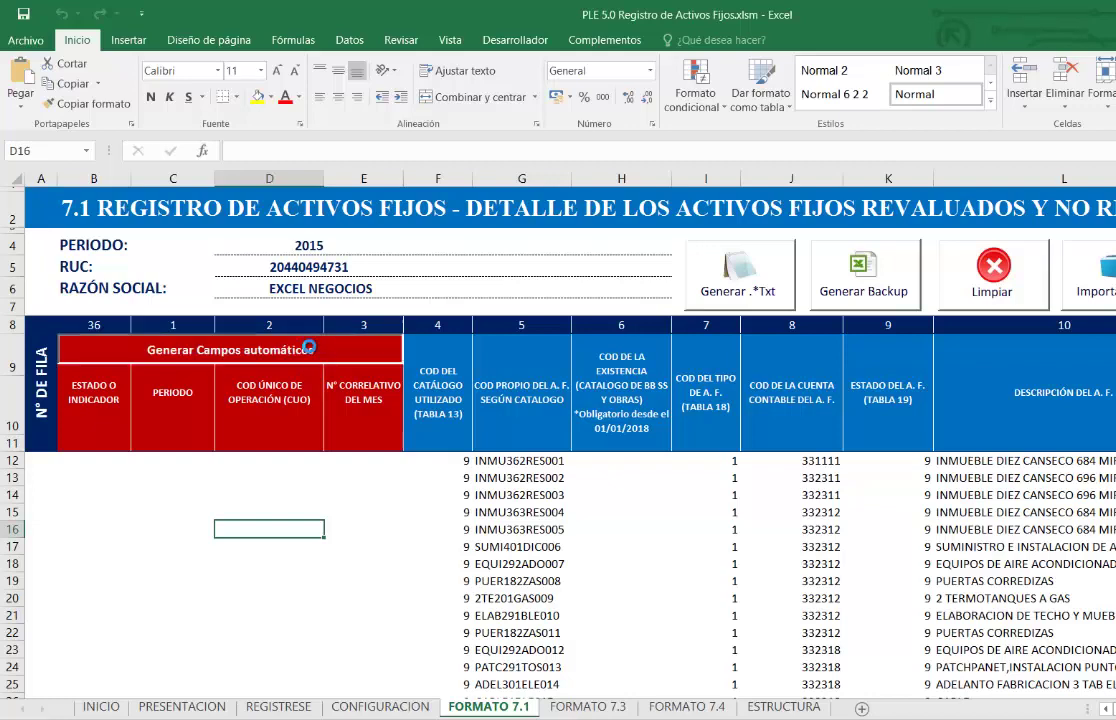
pyautogui.click(301, 349)
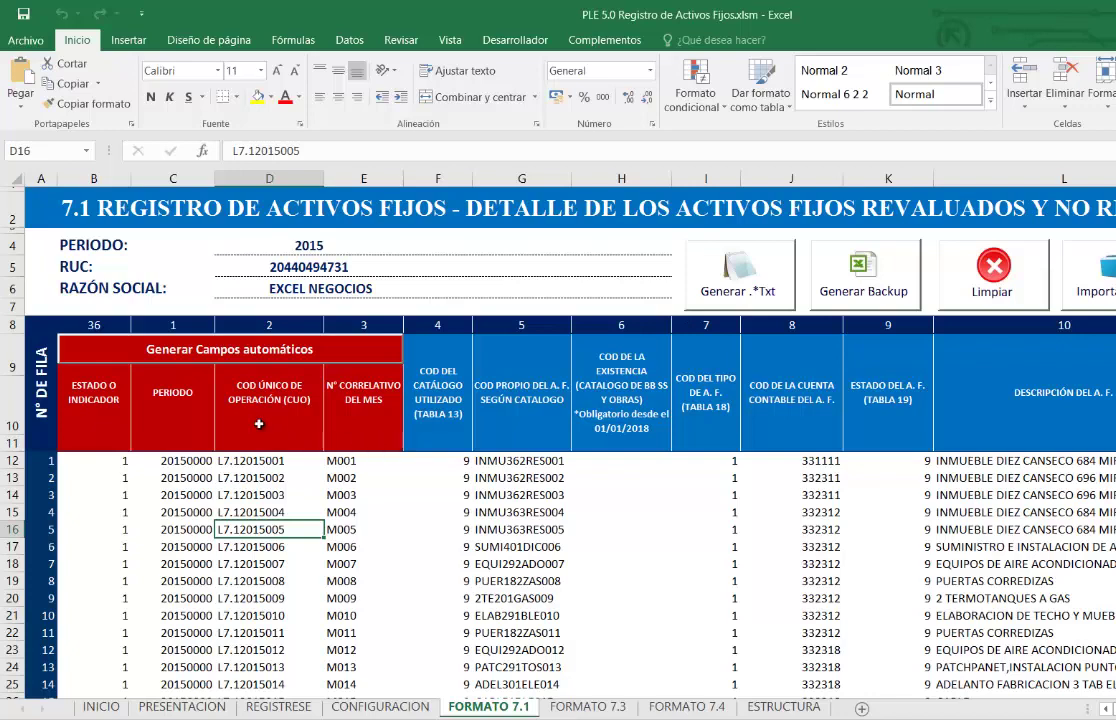
pyautogui.moveTo(258, 424); pyautogui.dragTo(358, 572)
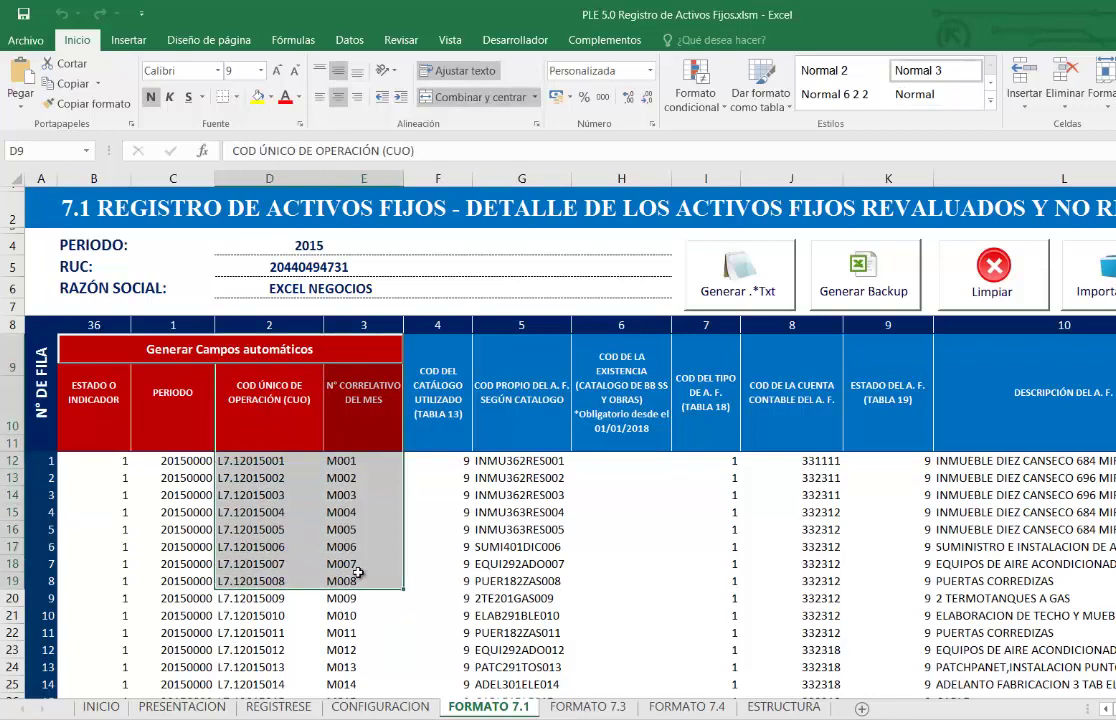
pyautogui.click(438, 540)
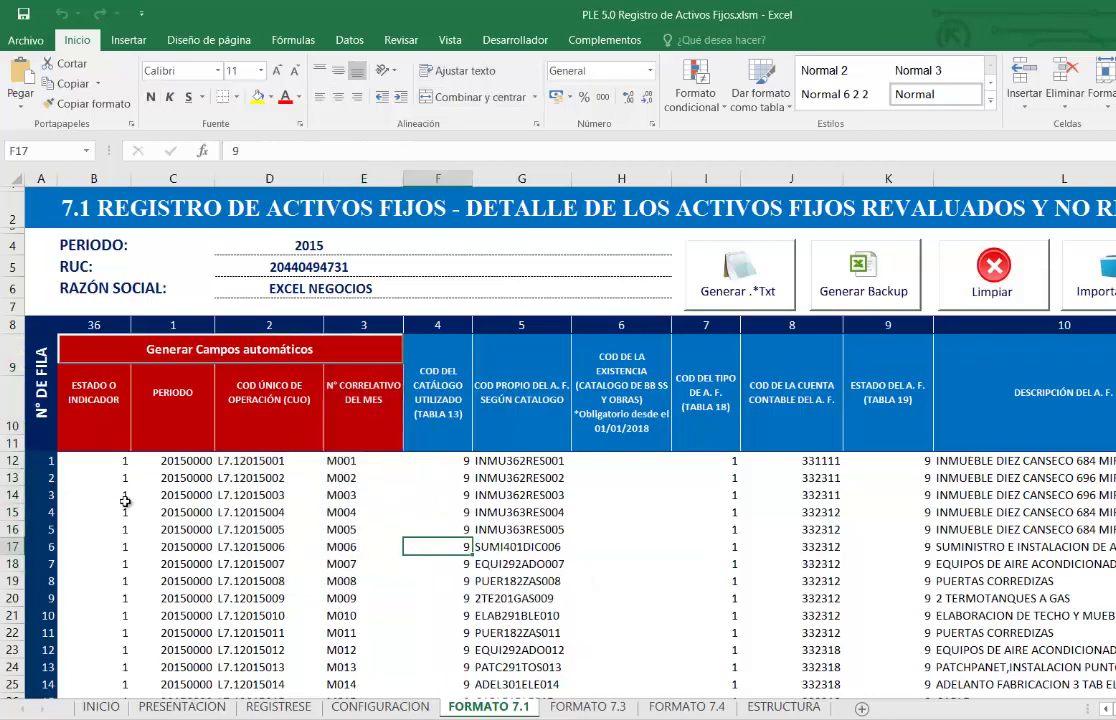
pyautogui.click(79, 460)
pyautogui.moveTo(79, 460); pyautogui.dragTo(365, 532)
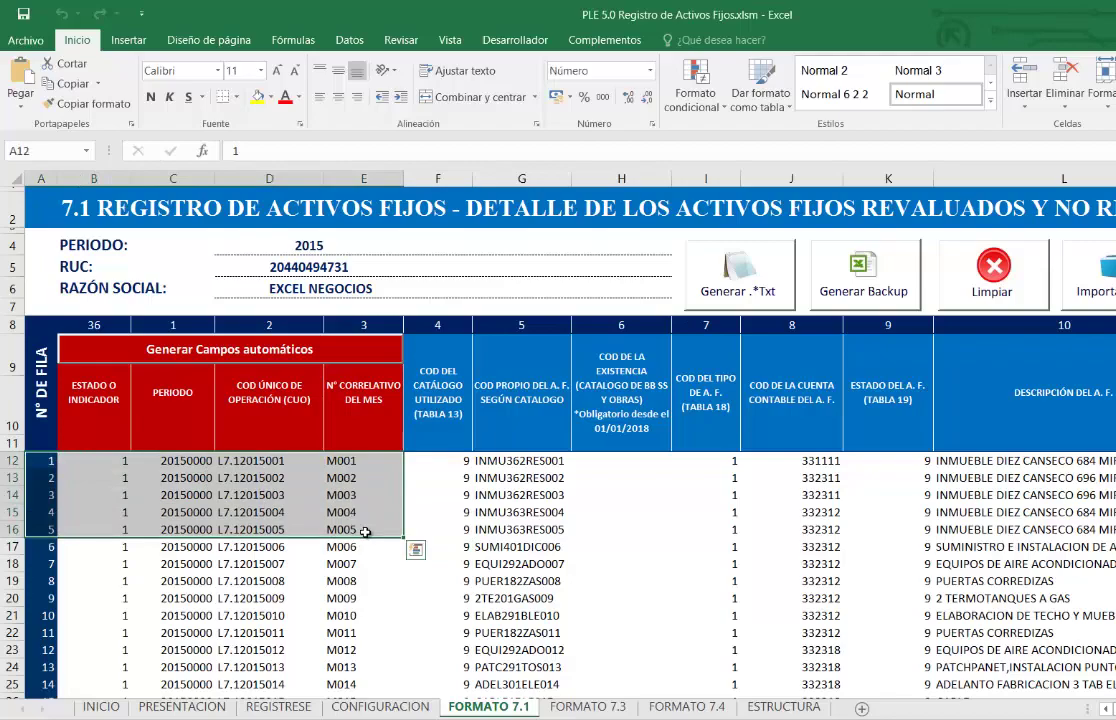
pyautogui.hotkey('ctrl', 'shift', 'Down')
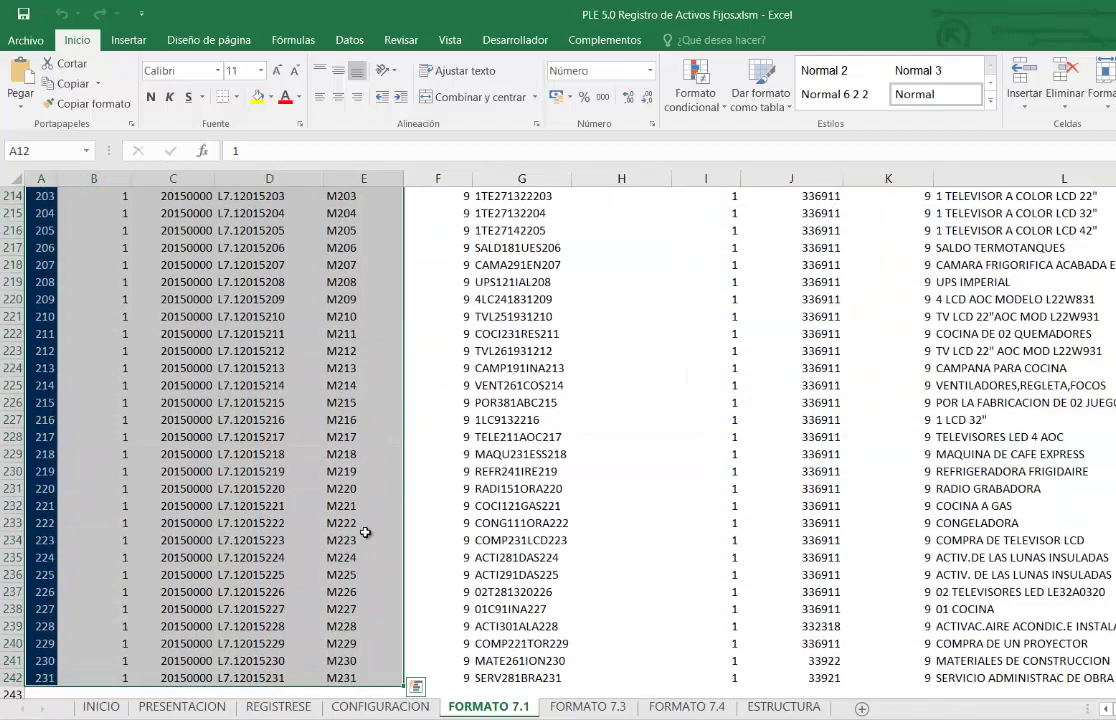
pyautogui.press('Delete')
# On CONFIGURACION, set both CUO and correlative numbers to manual entry
pyautogui.click(363, 529)
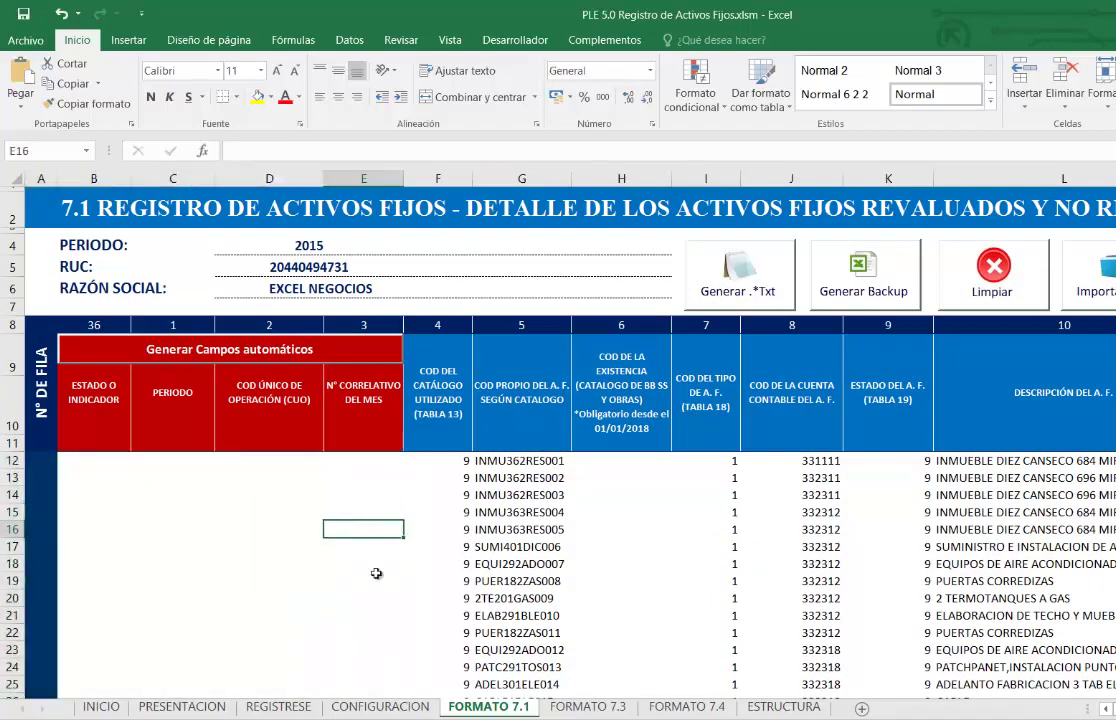
pyautogui.click(380, 706)
pyautogui.click(124, 543)
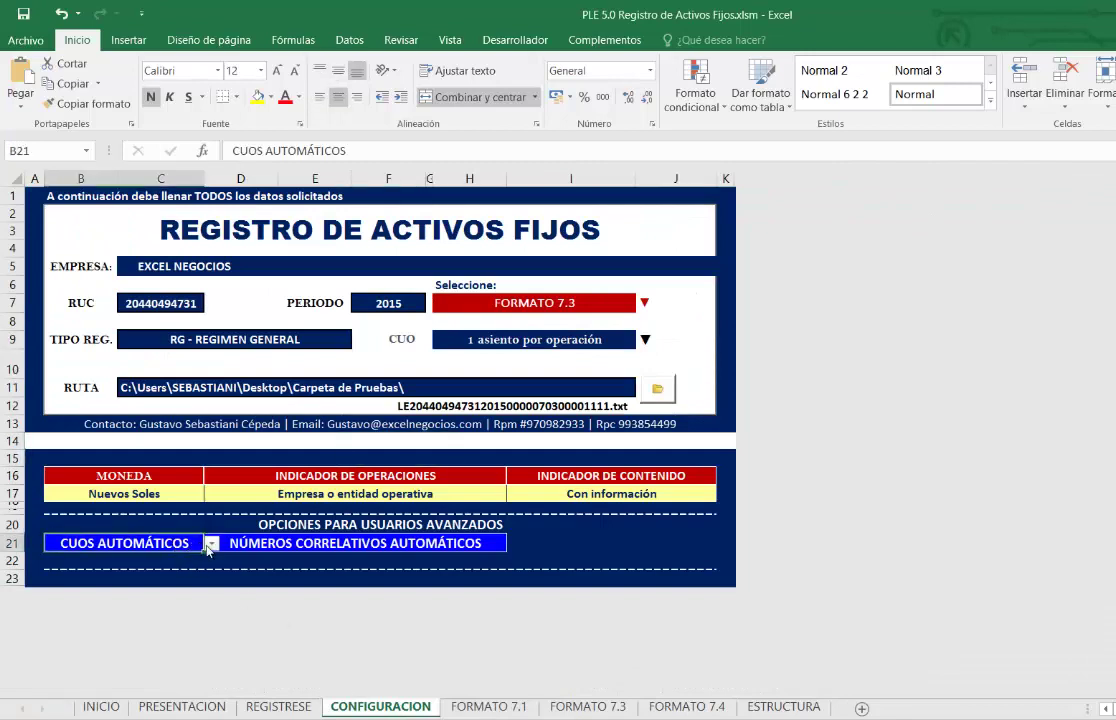
pyautogui.click(211, 543)
pyautogui.click(187, 571)
pyautogui.click(448, 545)
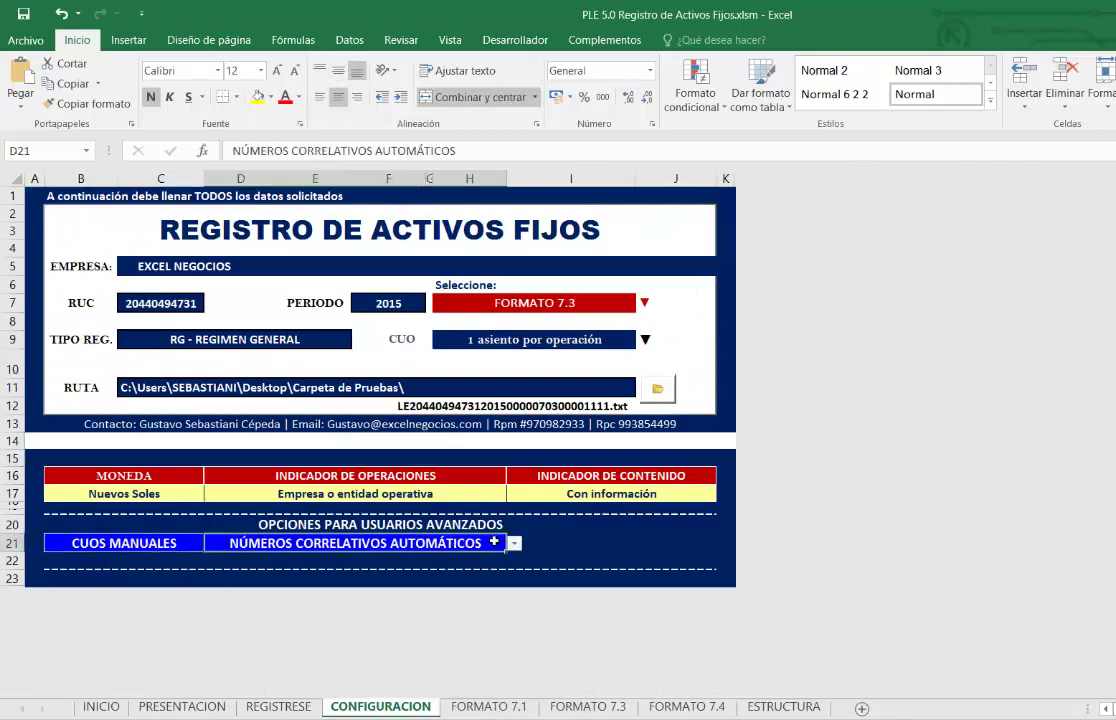
pyautogui.click(513, 543)
pyautogui.click(486, 571)
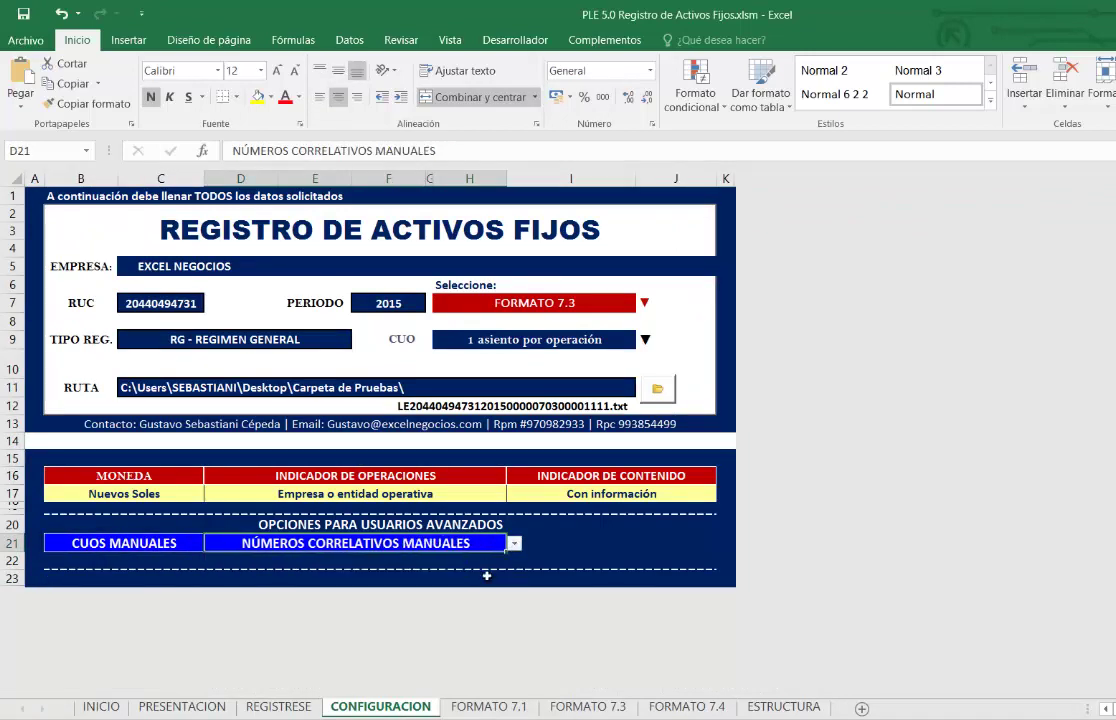
pyautogui.click(488, 706)
# Seed CUOs 1 and 2 in D12:D13 and correlativos M1 and M2 in E12:E13
pyautogui.click(276, 463)
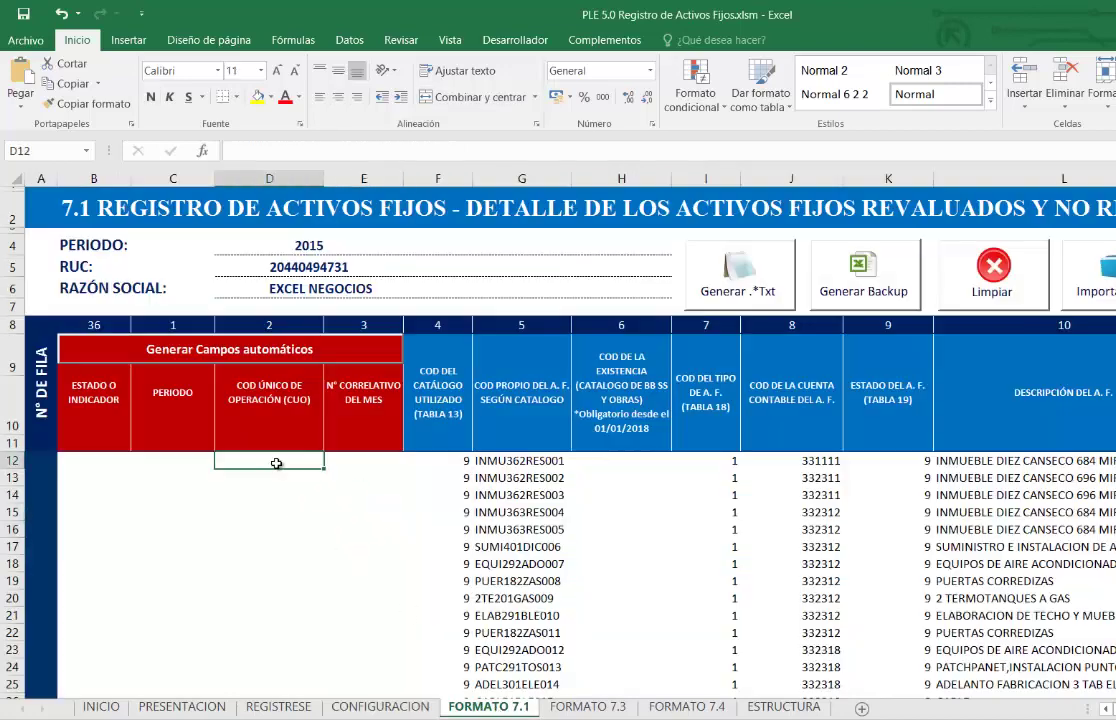
pyautogui.write('1')
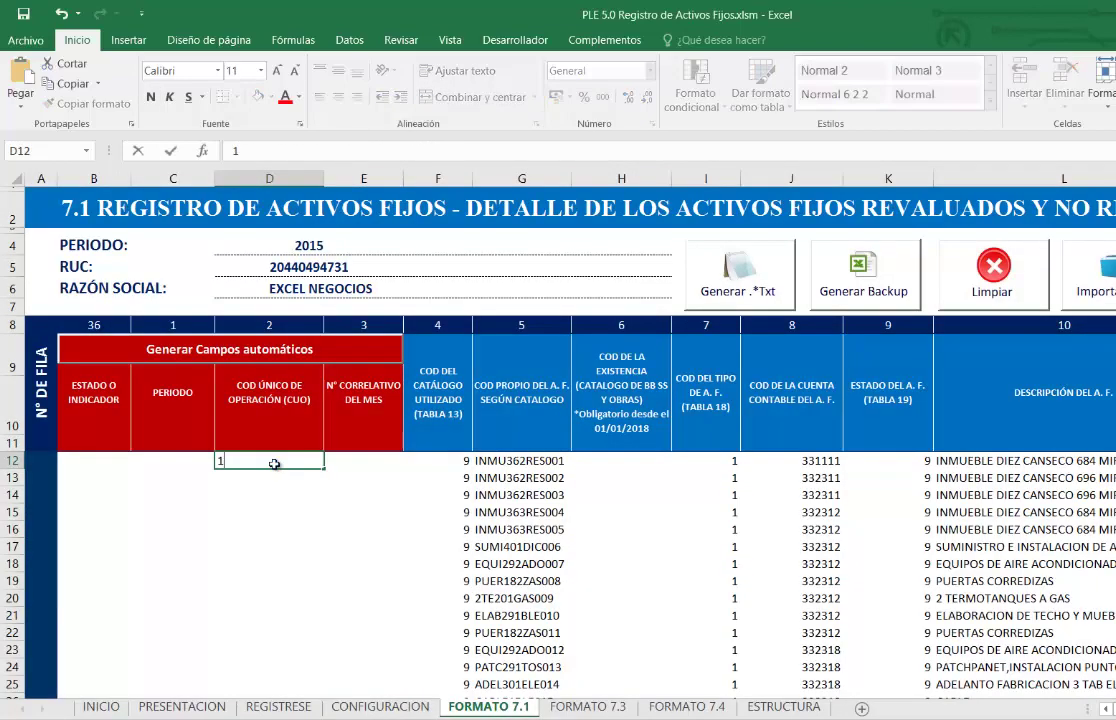
pyautogui.press('Return')
pyautogui.write('2')
pyautogui.press('Return')
pyautogui.click(372, 460)
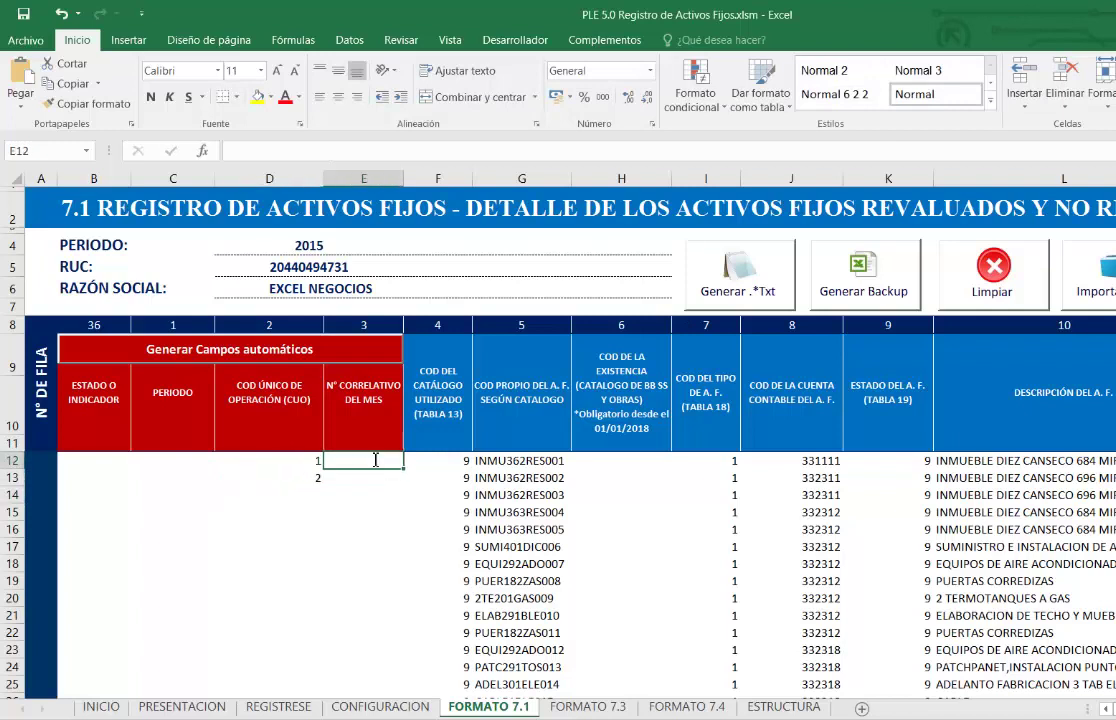
pyautogui.write('M1')
pyautogui.press('Return')
pyautogui.write('M2')
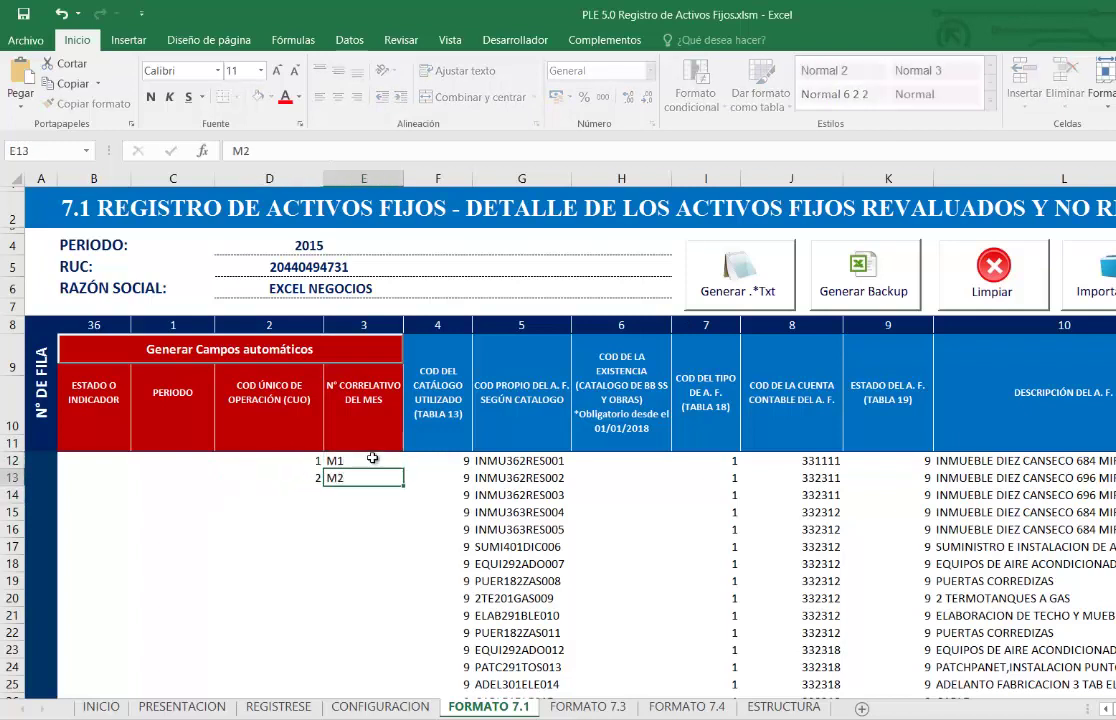
pyautogui.press('Return')
# Fill the CUO and correlativo series down the whole table from D12:E13
pyautogui.click(312, 461)
pyautogui.moveTo(343, 469); pyautogui.dragTo(389, 482)
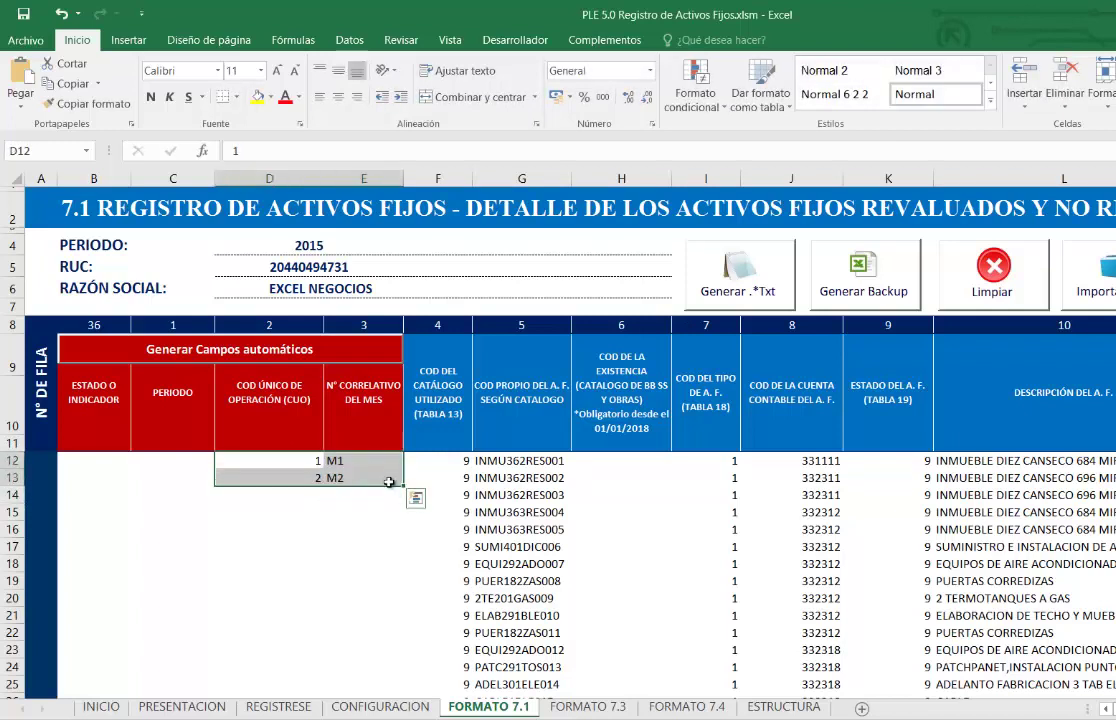
pyautogui.doubleClick(405, 485)
pyautogui.click(363, 528)
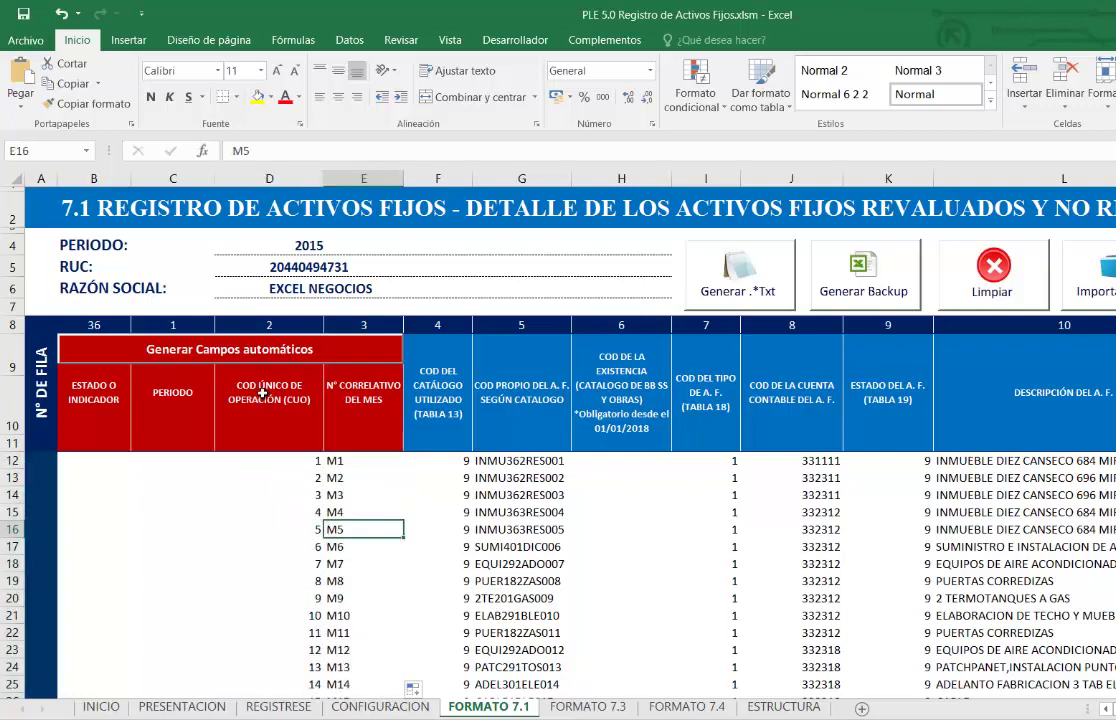
# Generate the automatic fields: row numbers, indicator 1 and period 20150000
pyautogui.click(273, 350)
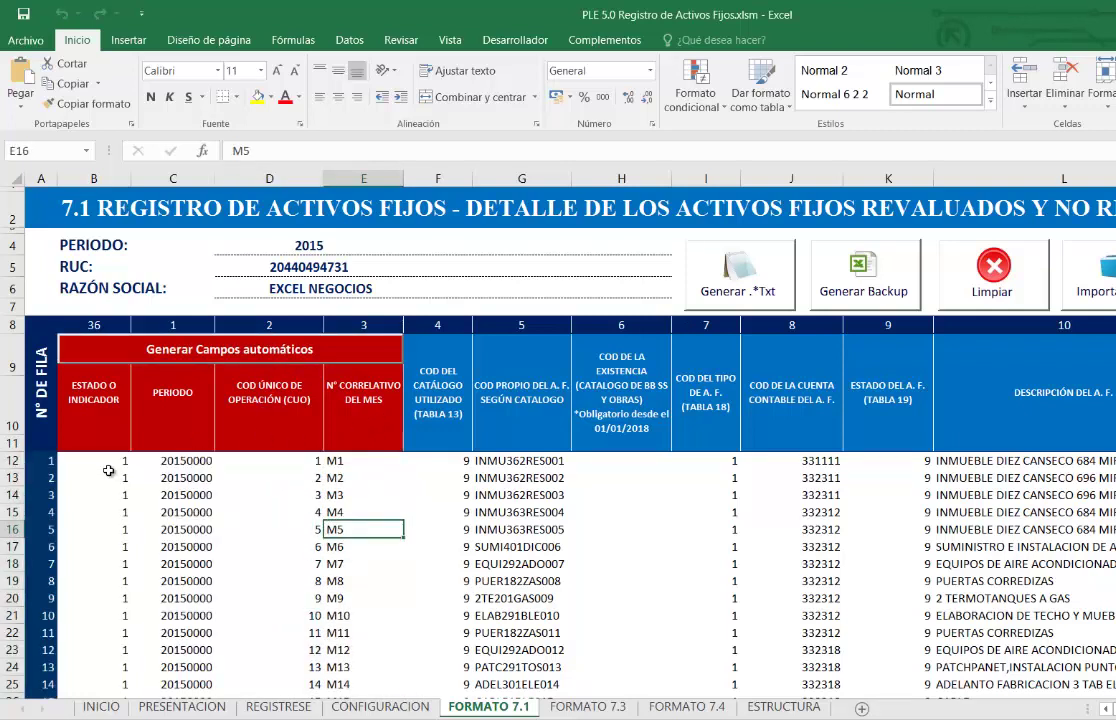
pyautogui.moveTo(100, 461)
pyautogui.mouseDown()
pyautogui.moveTo(229, 516)
pyautogui.moveTo(300, 516)
pyautogui.mouseUp()
pyautogui.click(328, 529)
pyautogui.click(268, 408)
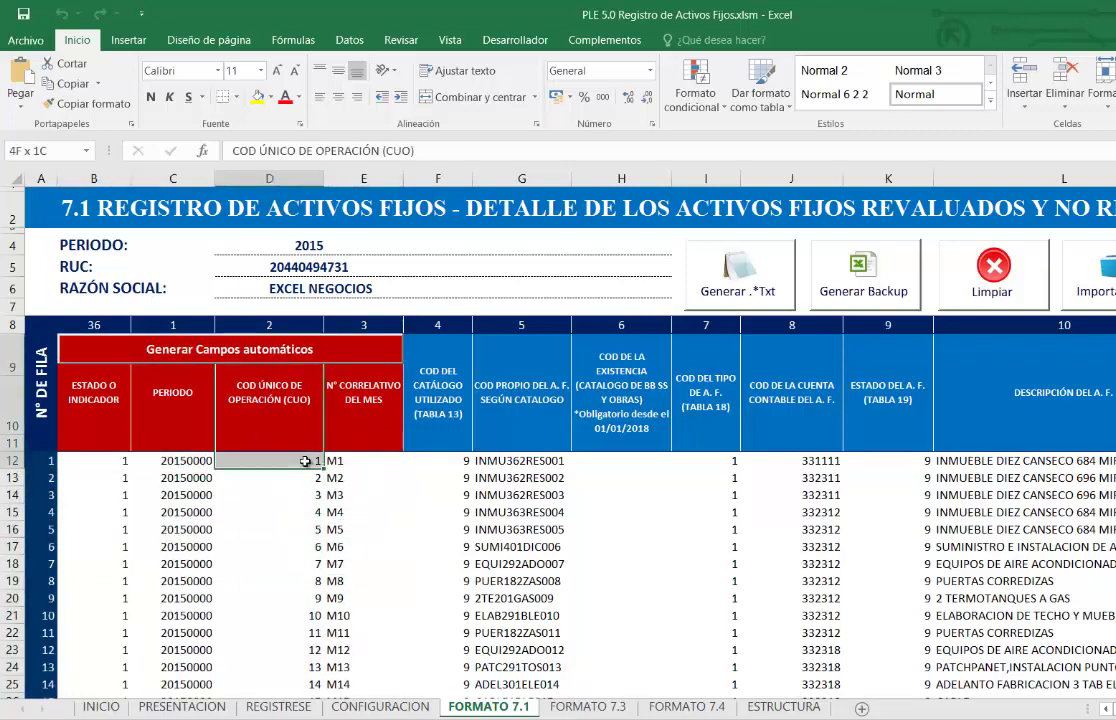
pyautogui.click(285, 512)
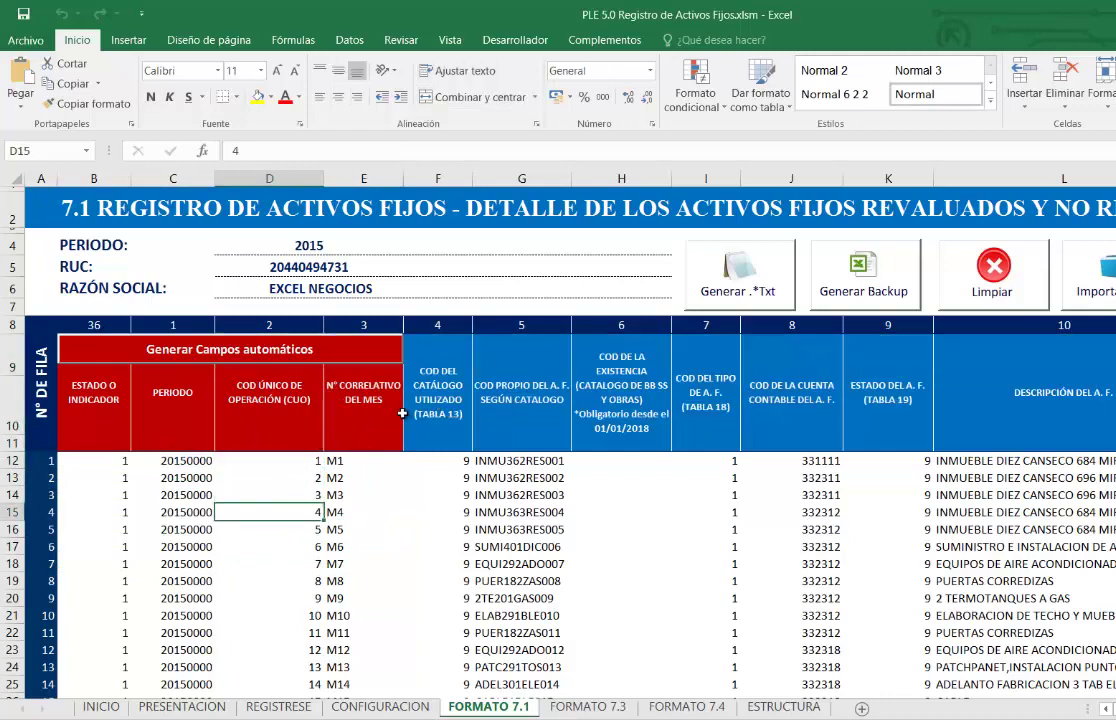
# On CONFIGURACION, set B21 to CUOS AUTOMÁTICOS and D21 to NÚMEROS CORRELATIVOS AUTOMÁTICOS
pyautogui.click(380, 706)
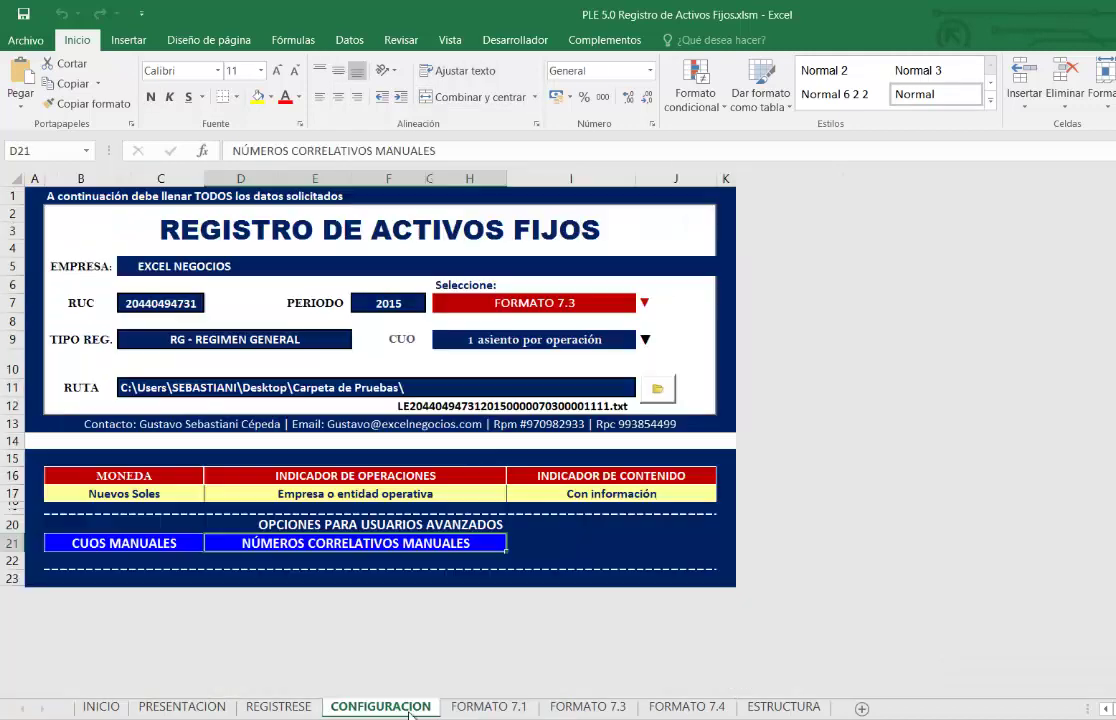
pyautogui.click(152, 542)
pyautogui.click(211, 543)
pyautogui.click(203, 558)
pyautogui.click(250, 543)
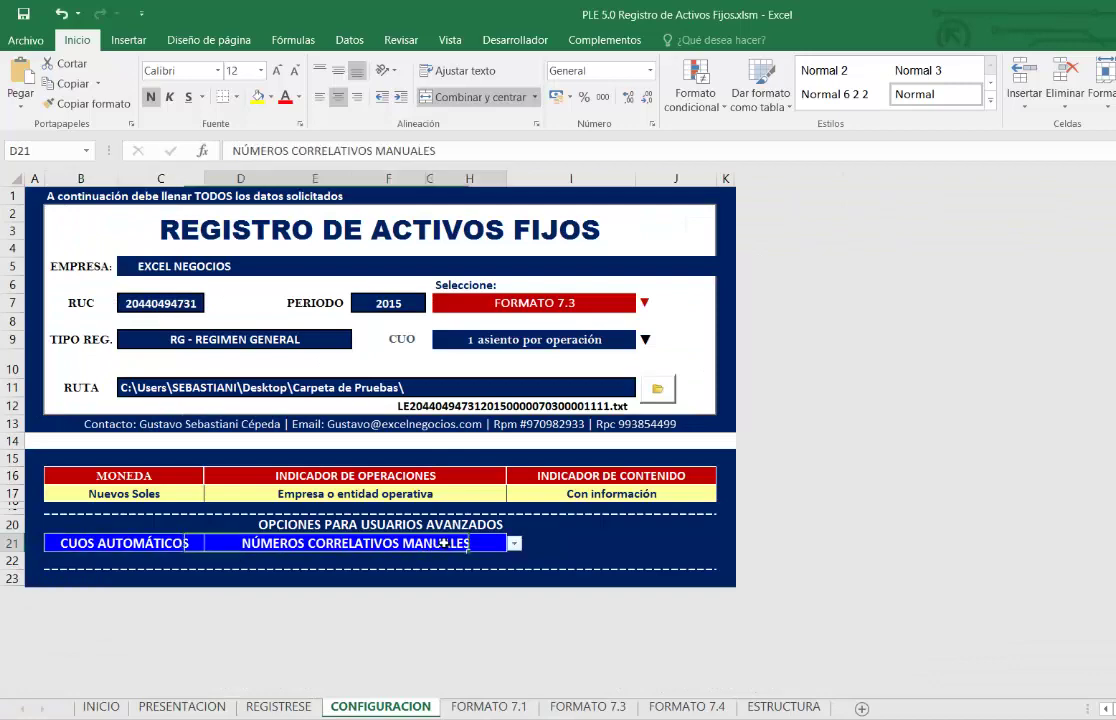
pyautogui.click(513, 543)
pyautogui.click(498, 559)
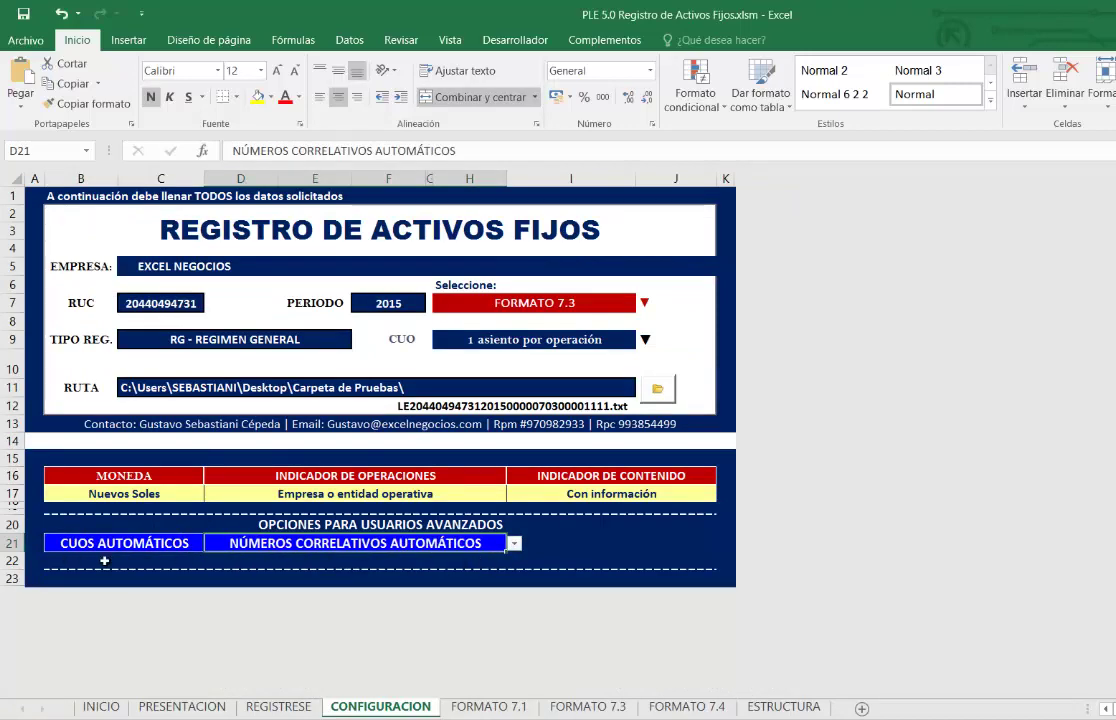
# Accept reprocessing on FORMATO 7.1 so codes regenerate as L7.12015001 and M001, then go back to CONFIGURACION
pyautogui.click(490, 706)
pyautogui.click(761, 481)
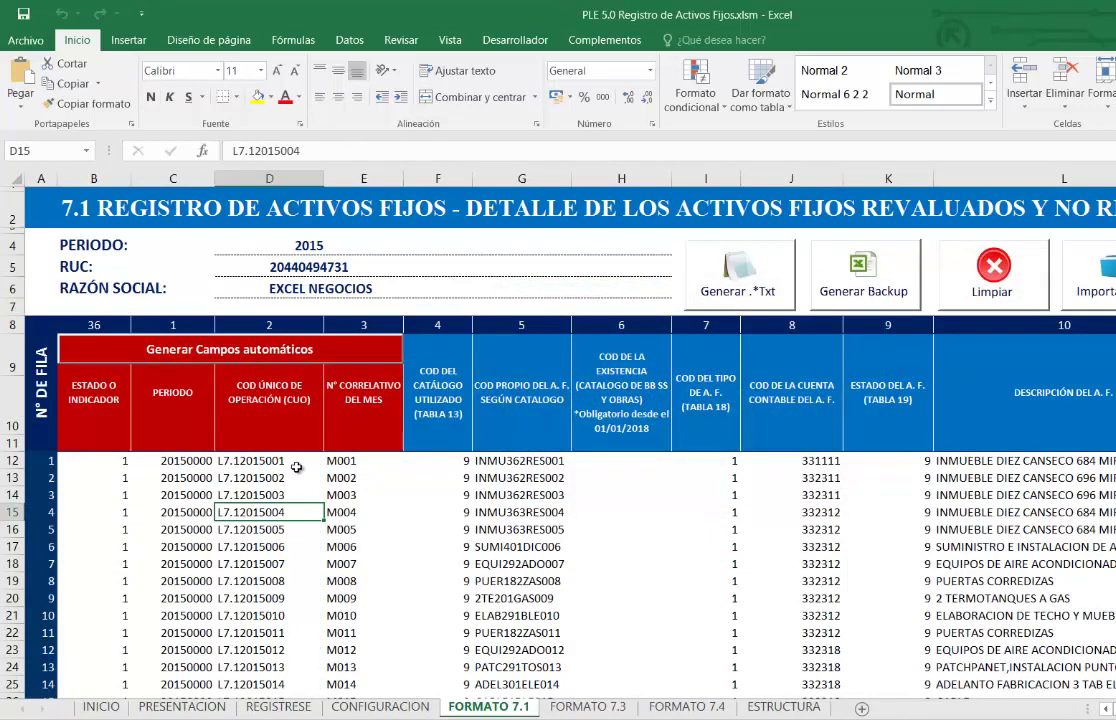
pyautogui.hotkey('ctrl', 'pagedown')
pyautogui.hotkey('ctrl', 'pagedown')
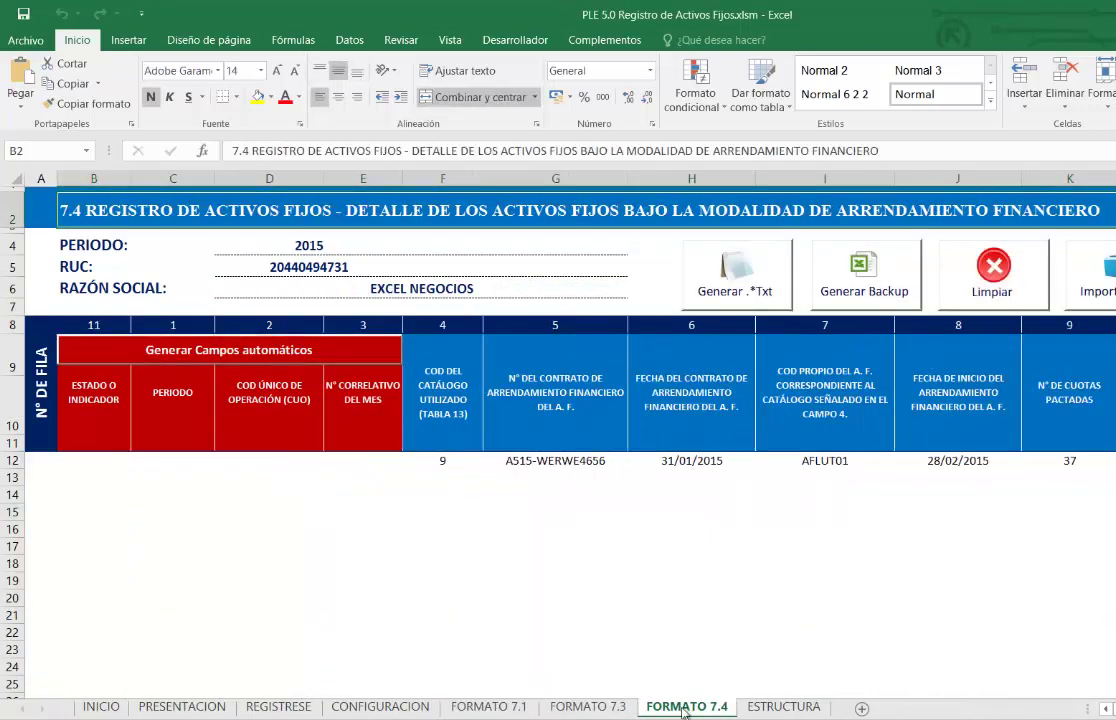
pyautogui.click(490, 706)
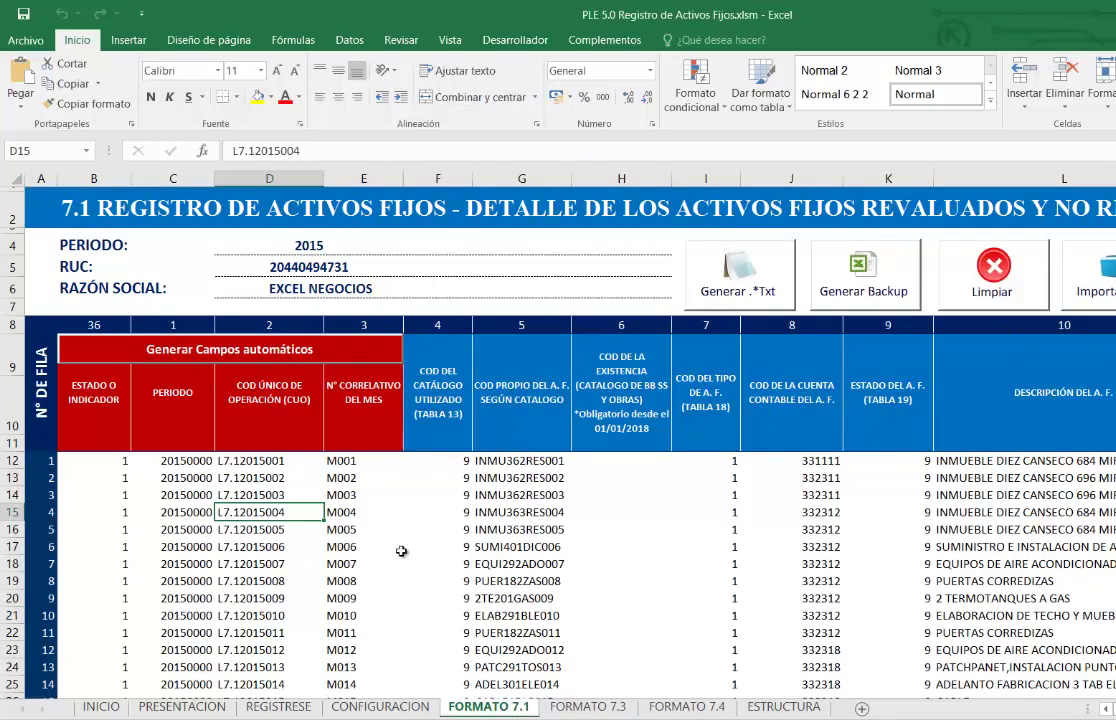
pyautogui.click(393, 706)
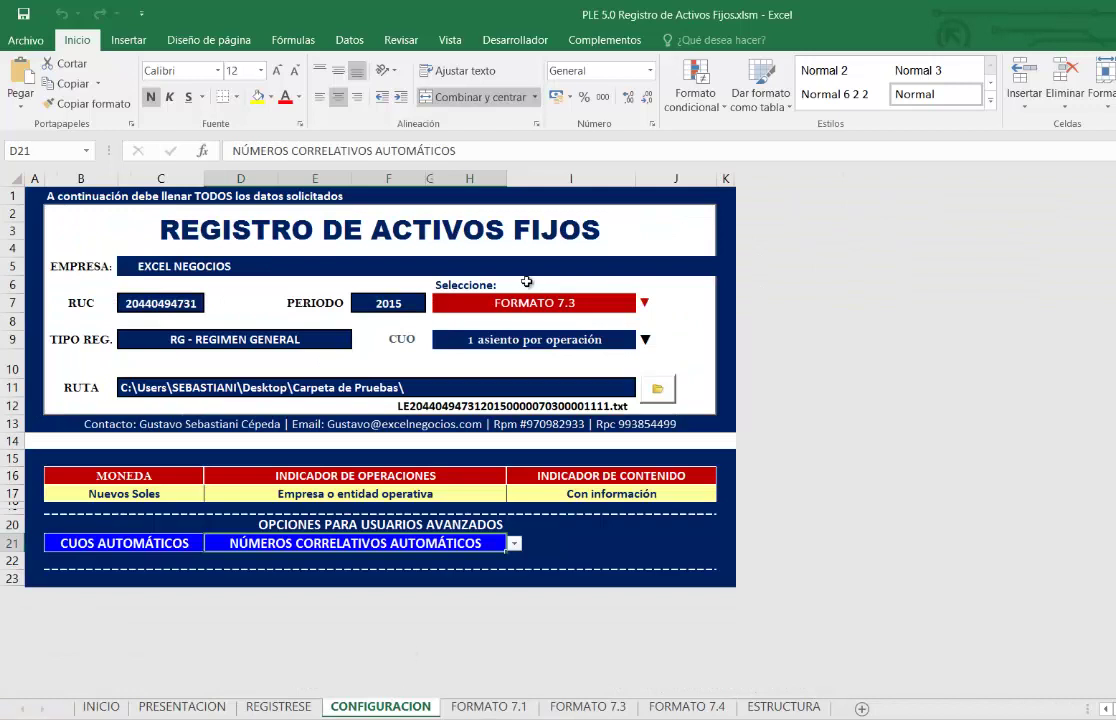
pyautogui.click(572, 341)
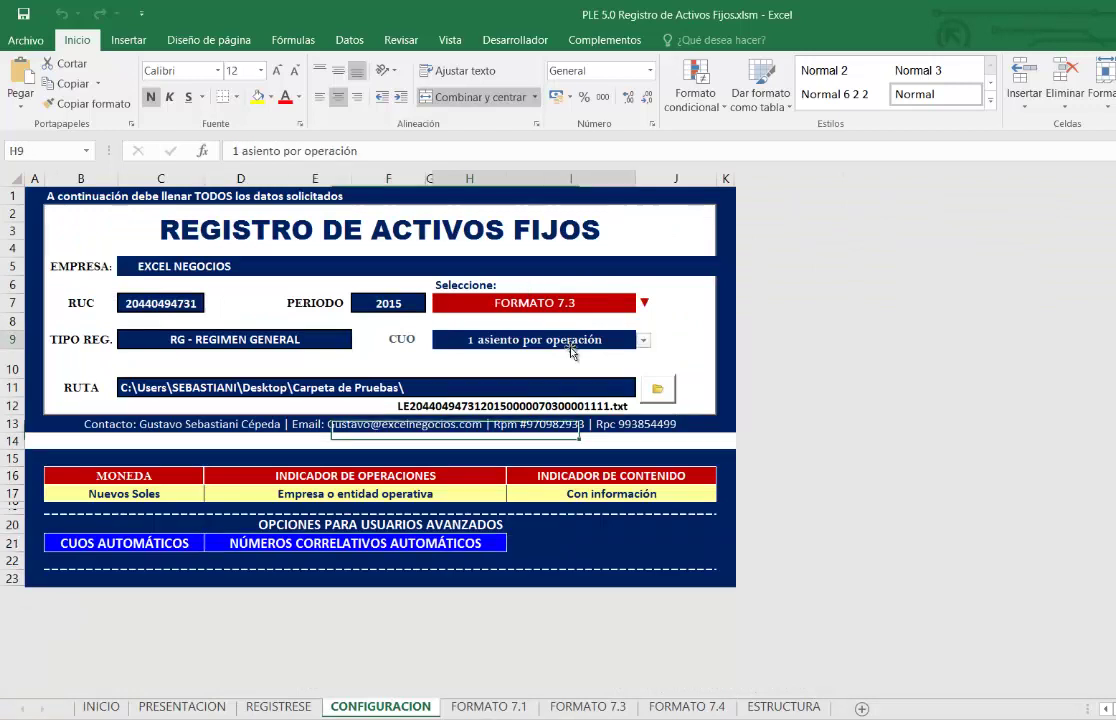
pyautogui.click(644, 341)
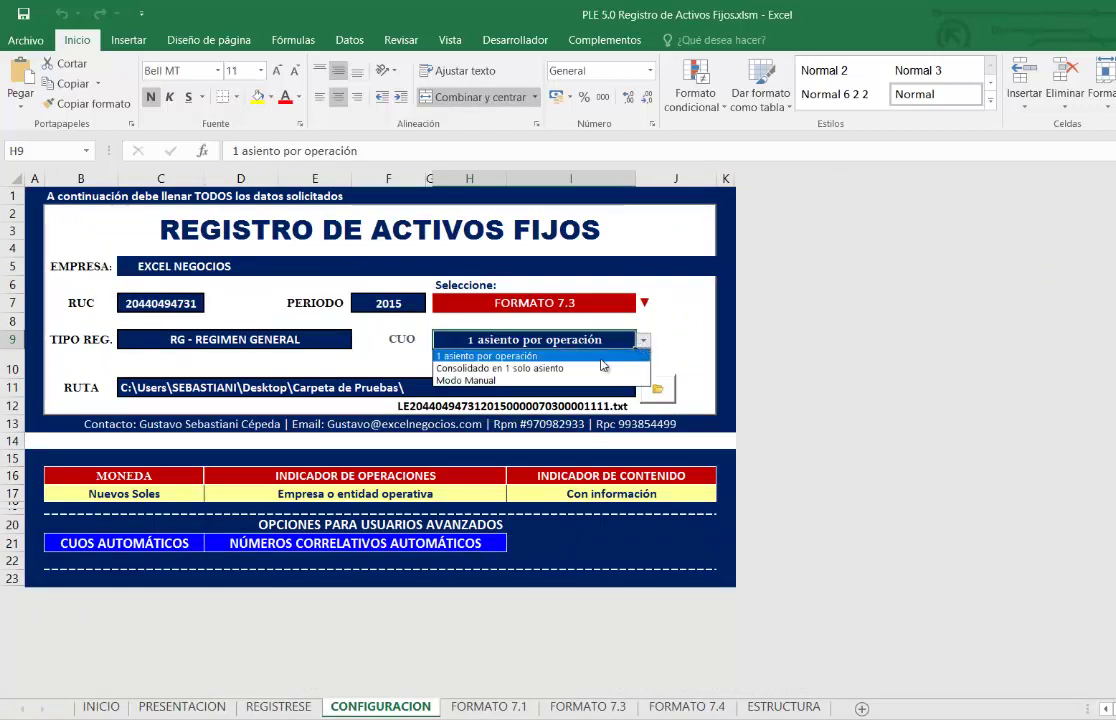
pyautogui.click(520, 356)
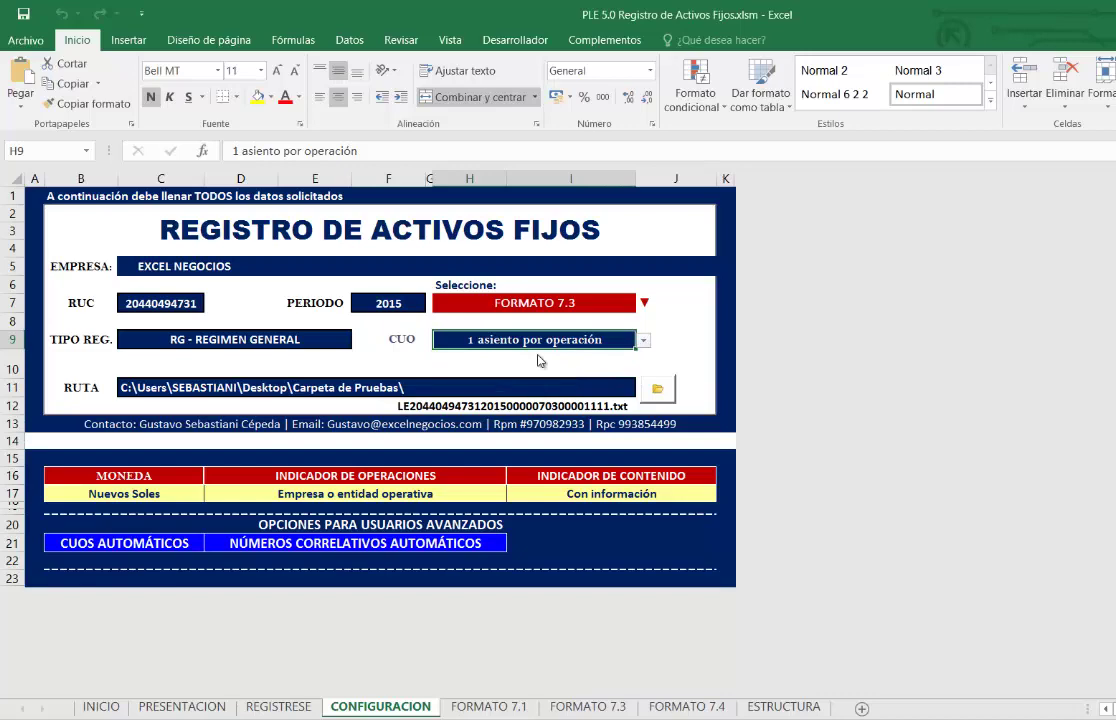
pyautogui.click(470, 707)
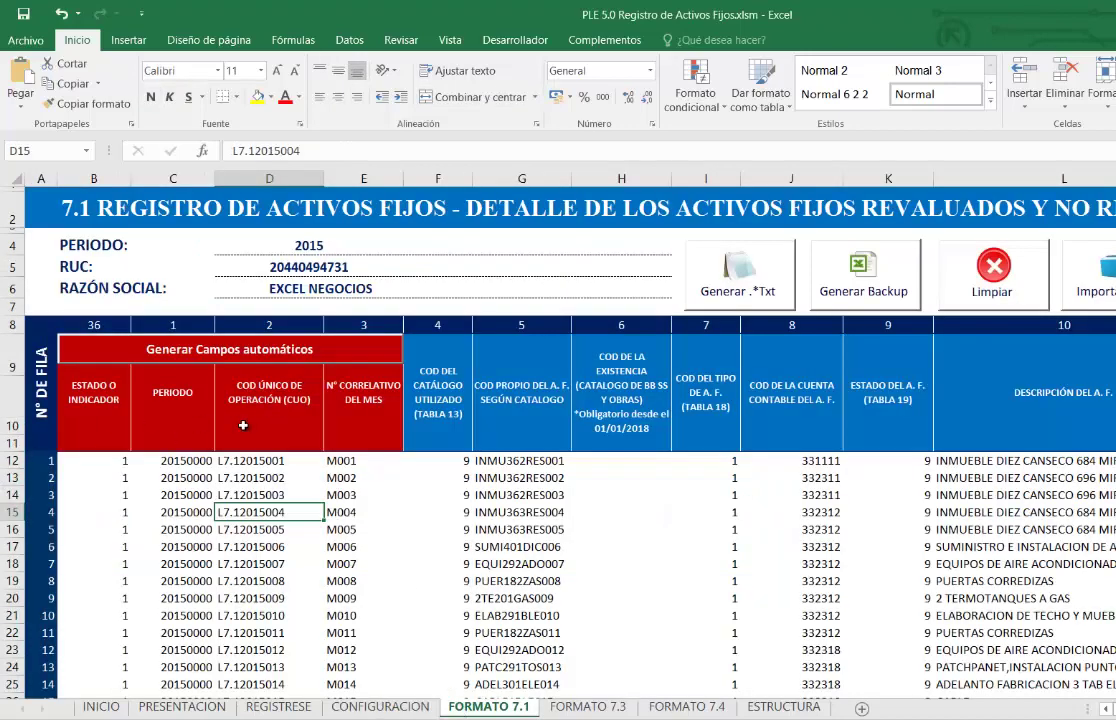
pyautogui.click(12, 478)
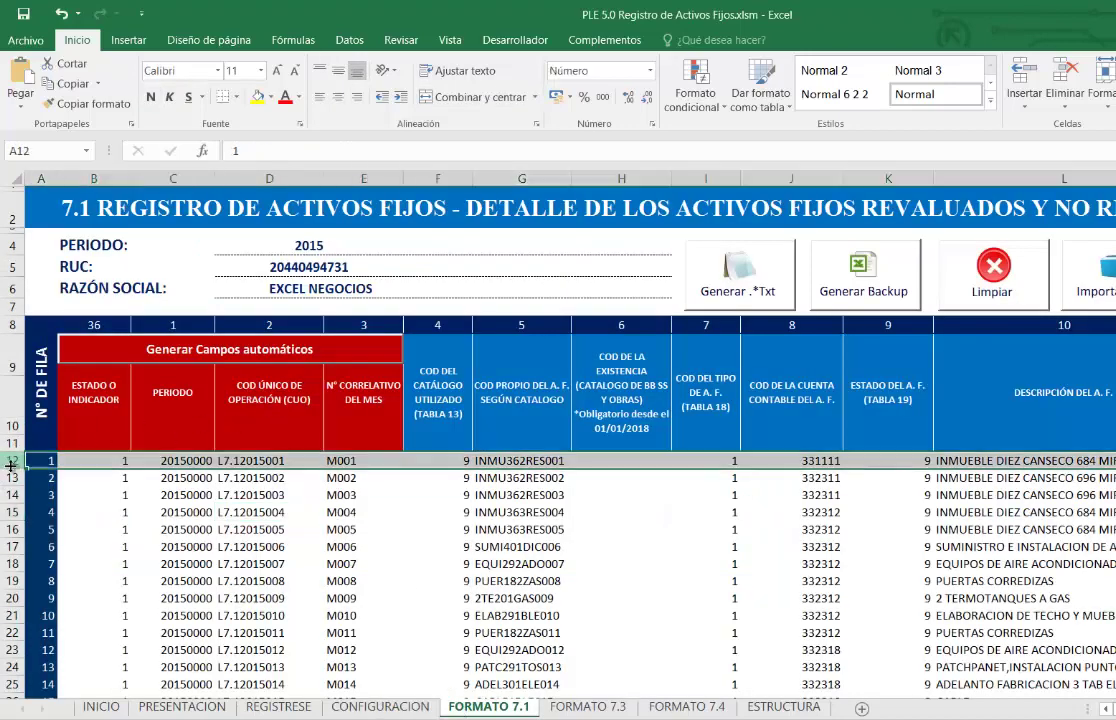
pyautogui.click(10, 495)
pyautogui.click(10, 512)
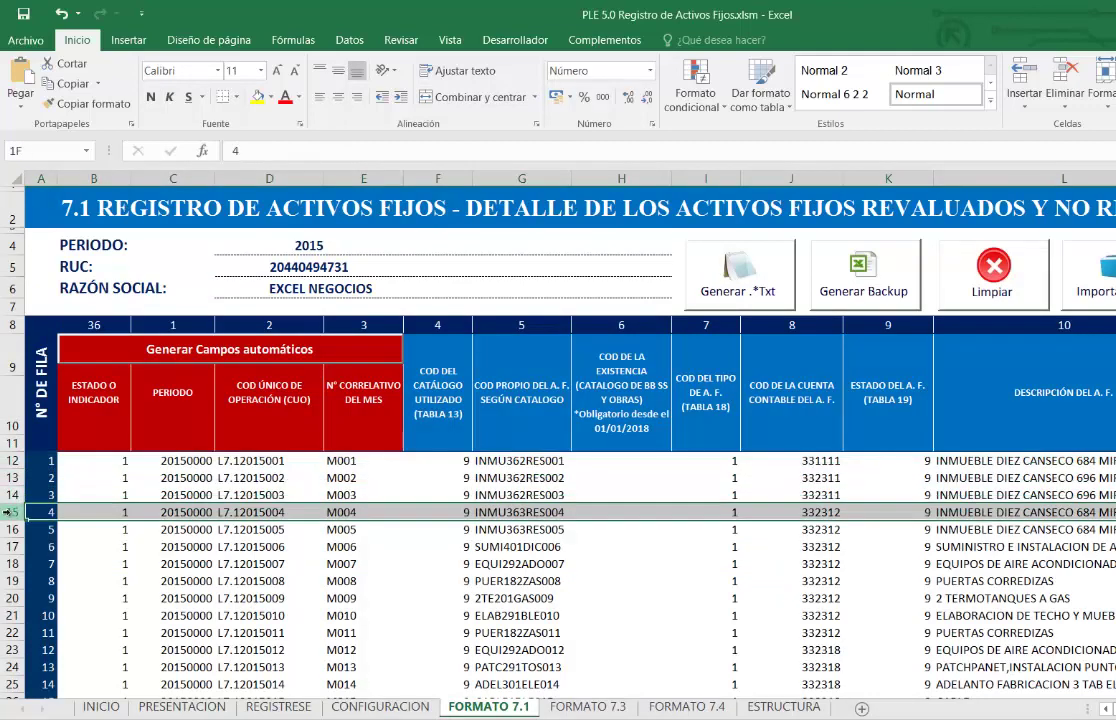
pyautogui.click(10, 529)
pyautogui.click(10, 547)
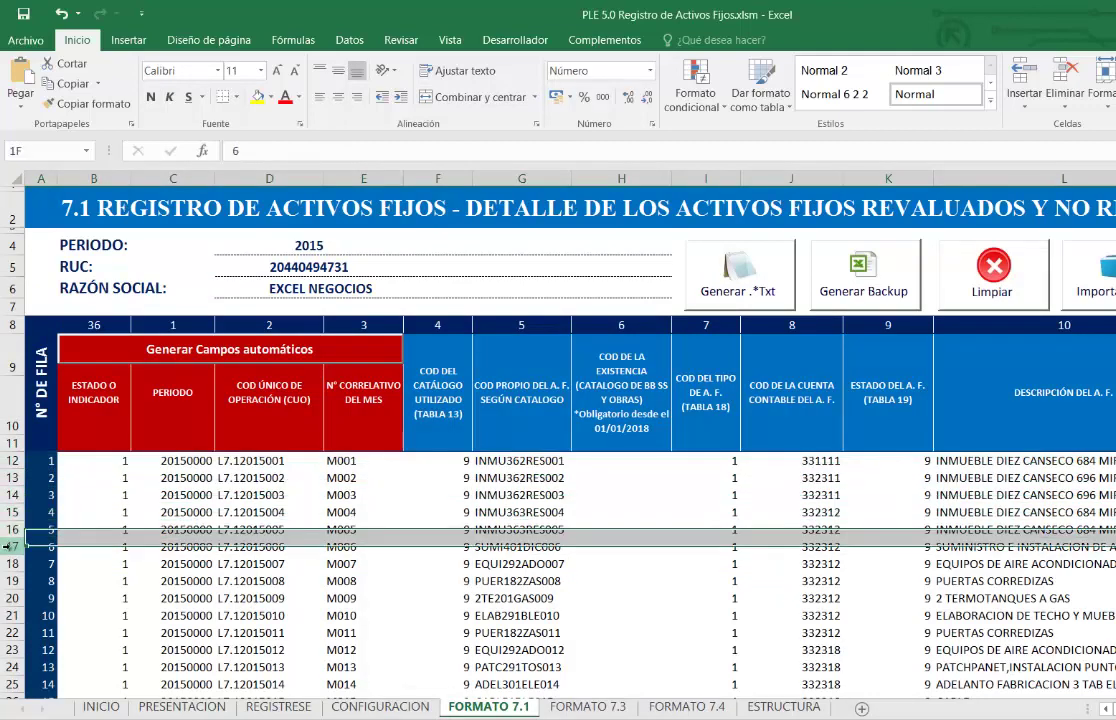
pyautogui.click(132, 478)
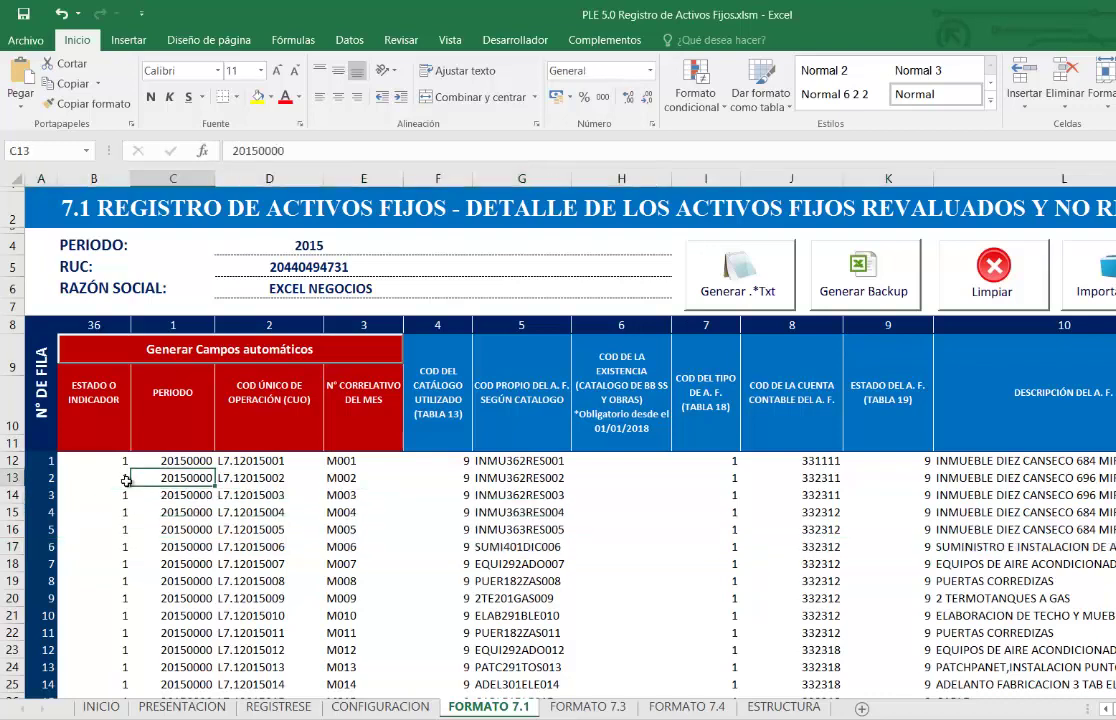
pyautogui.click(380, 707)
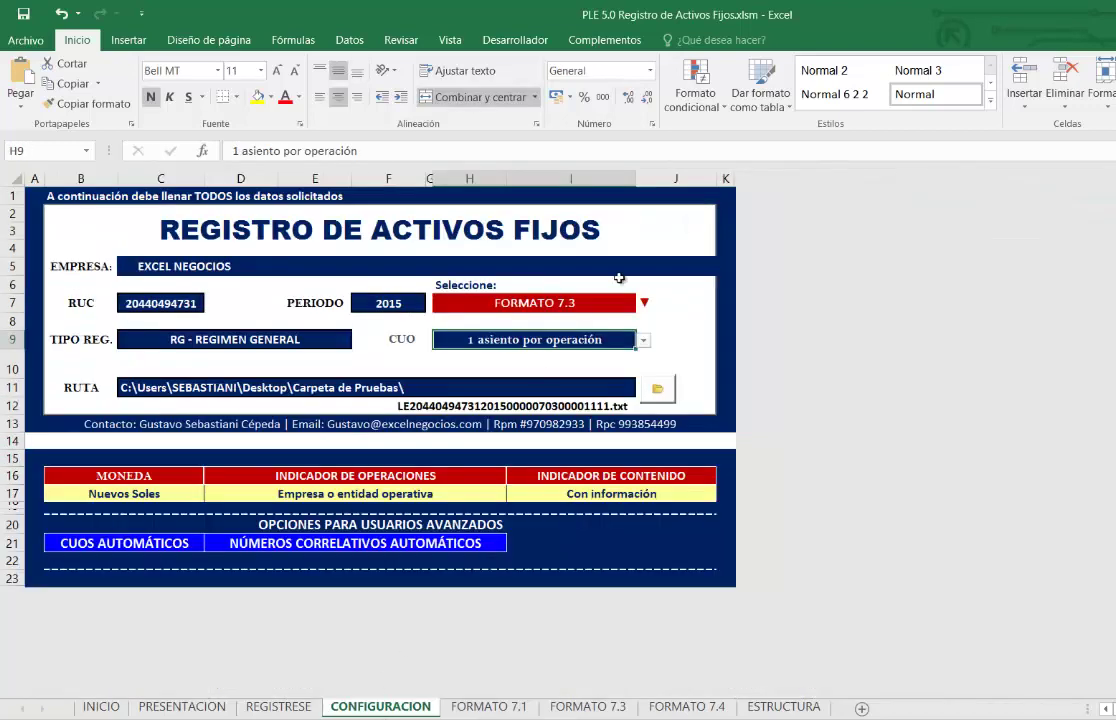
# Set CUO grouping to Consolidado en 1 solo asiento and confirm reprocessing on FORMATO 7.1
pyautogui.click(643, 341)
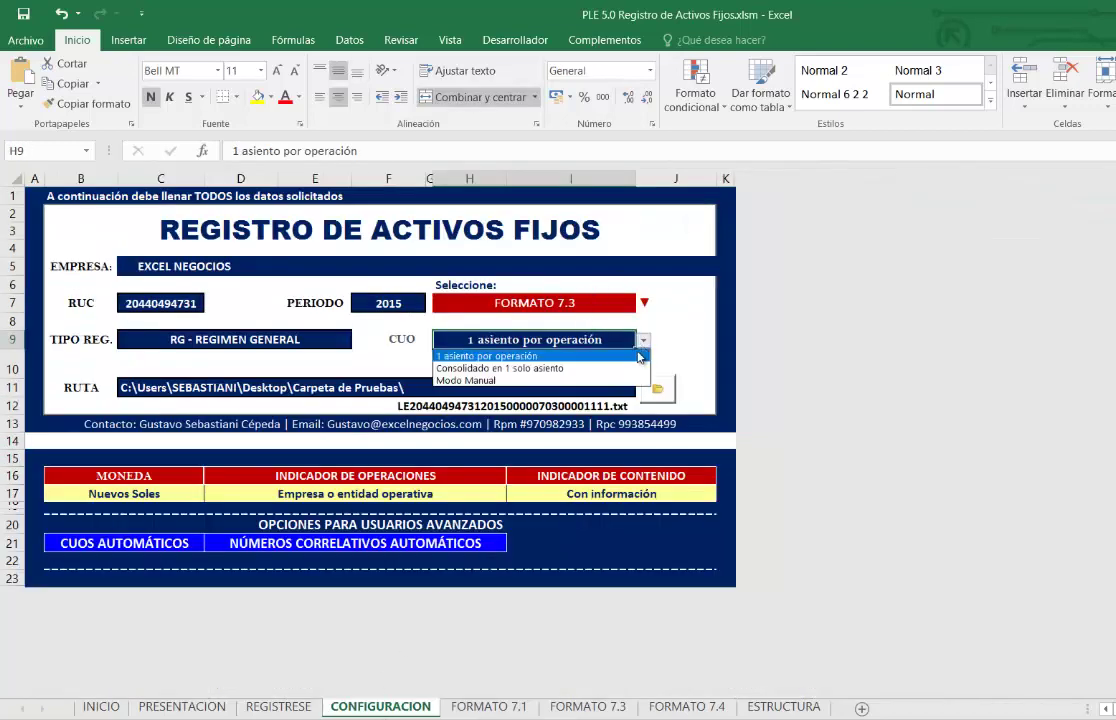
pyautogui.click(620, 368)
pyautogui.click(490, 707)
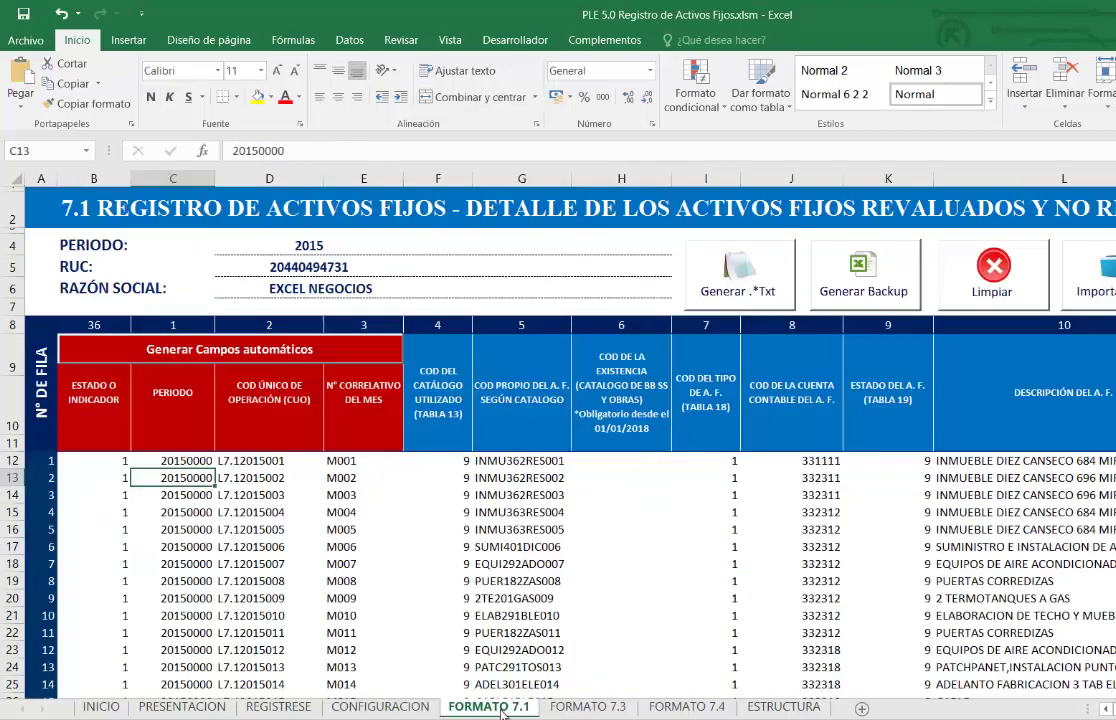
pyautogui.click(757, 483)
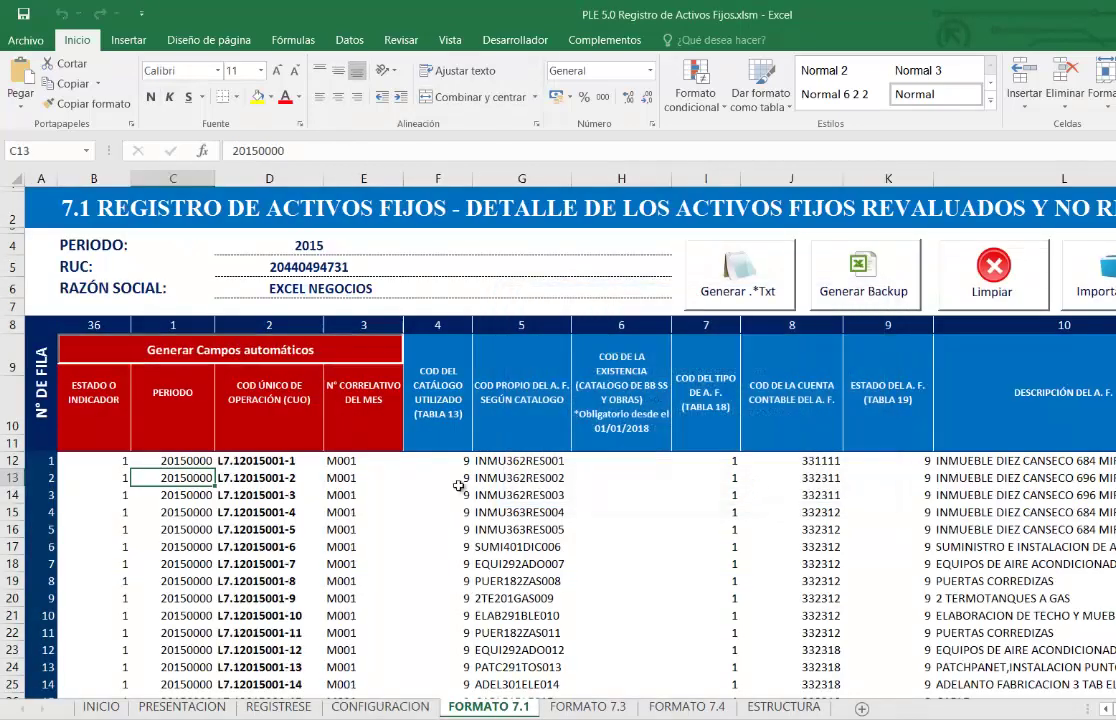
# Select the regenerated CUO and correlative codes down the column to review them
pyautogui.scroll(-1, 361, 500)
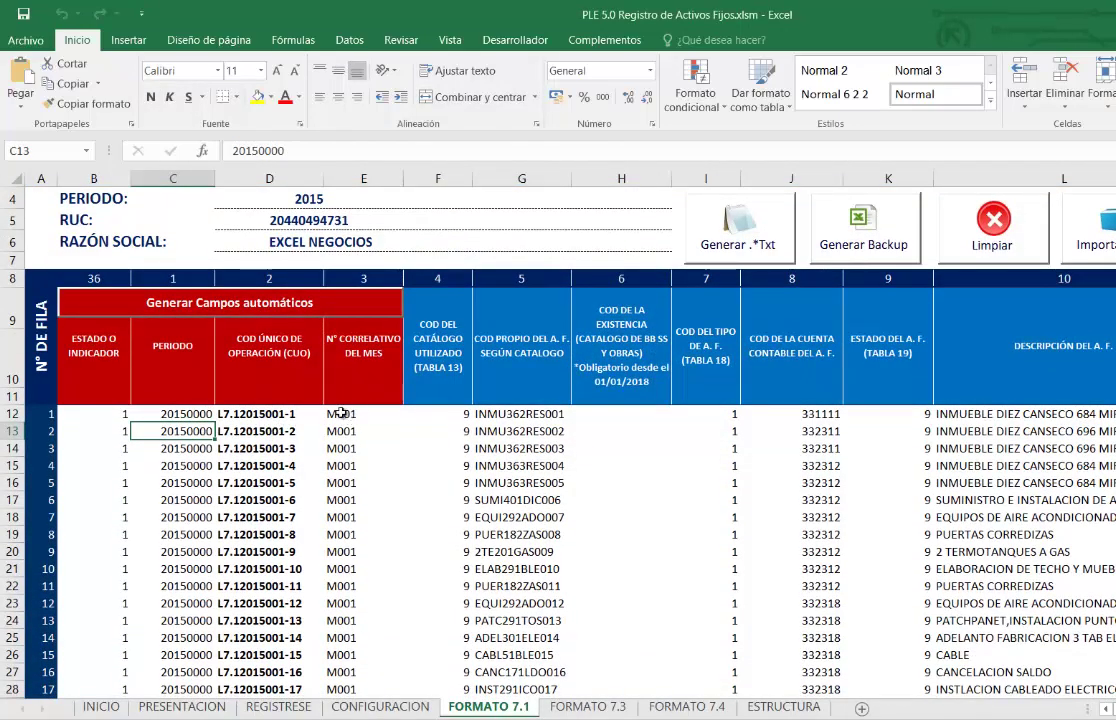
pyautogui.click(283, 414)
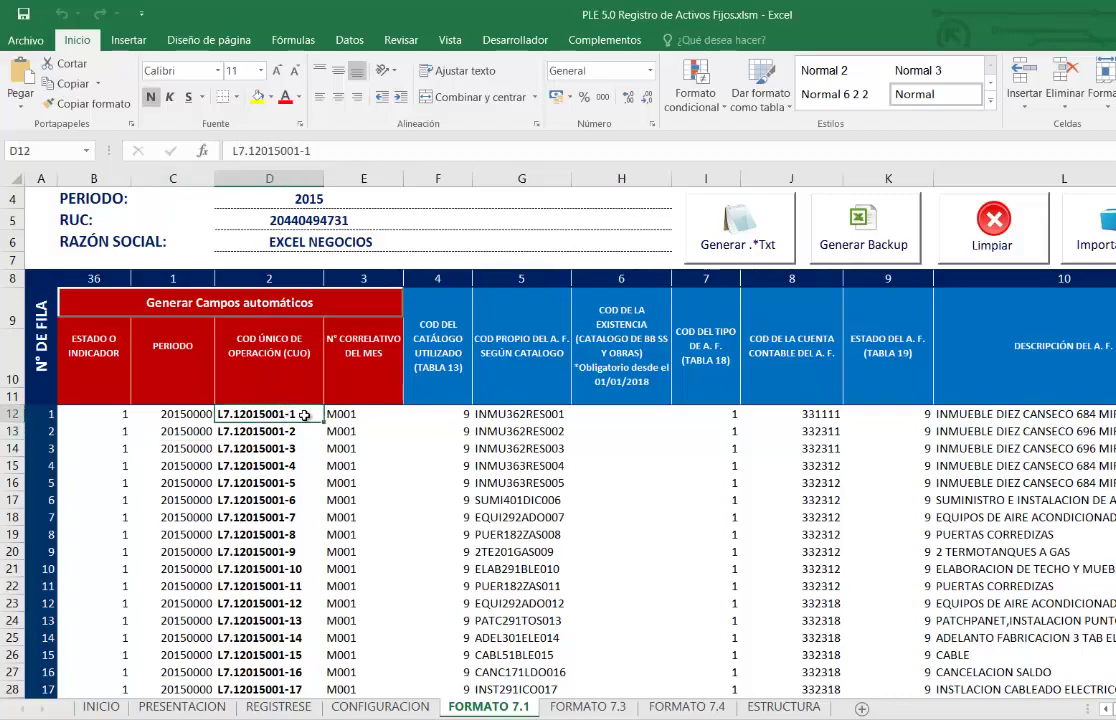
pyautogui.moveTo(296, 421); pyautogui.dragTo(322, 667)
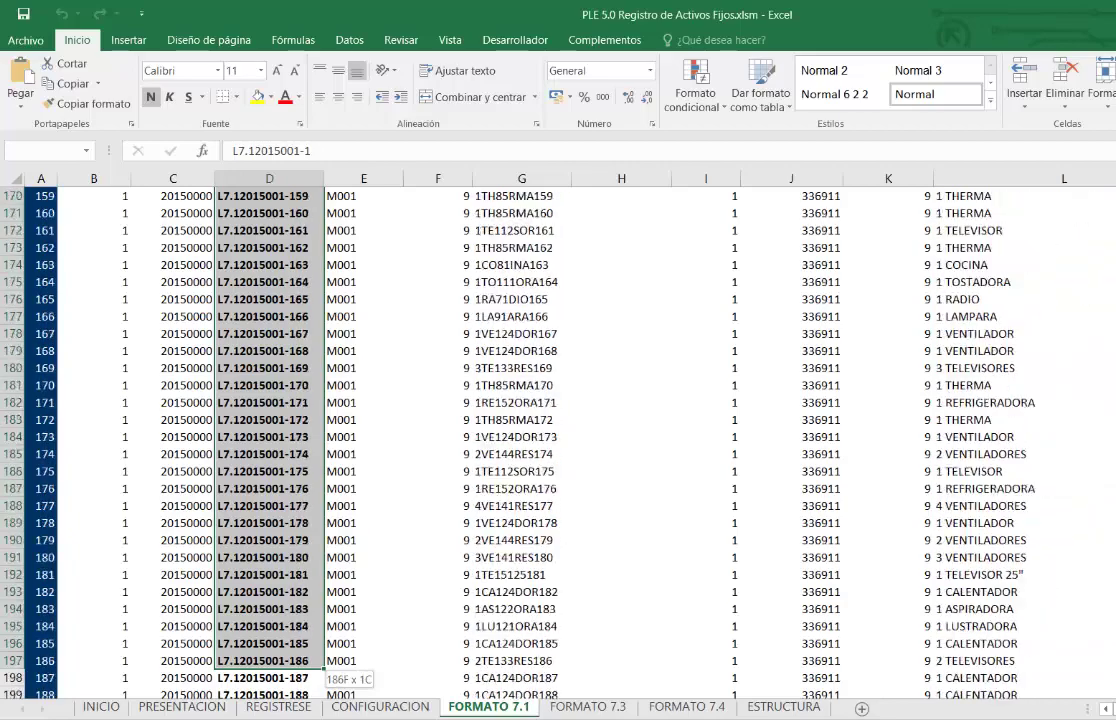
pyautogui.moveTo(322, 667); pyautogui.dragTo(323, 676)
pyautogui.scroll(-3, 370, 600)
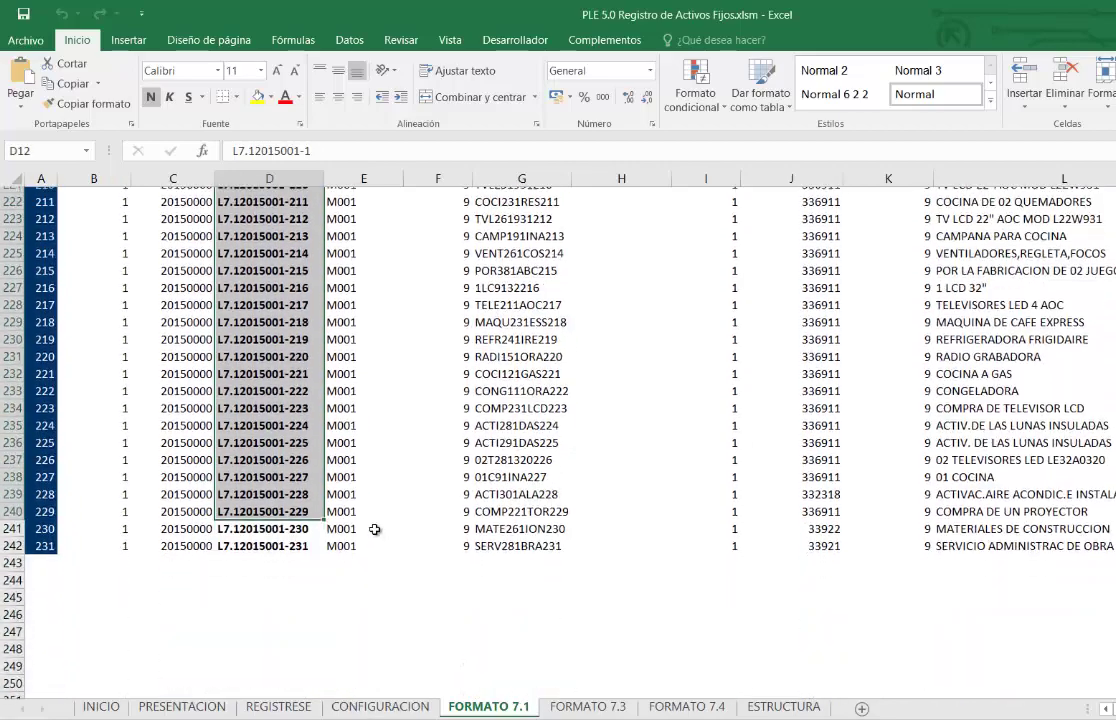
pyautogui.click(338, 438)
pyautogui.moveTo(350, 540); pyautogui.dragTo(320, 133)
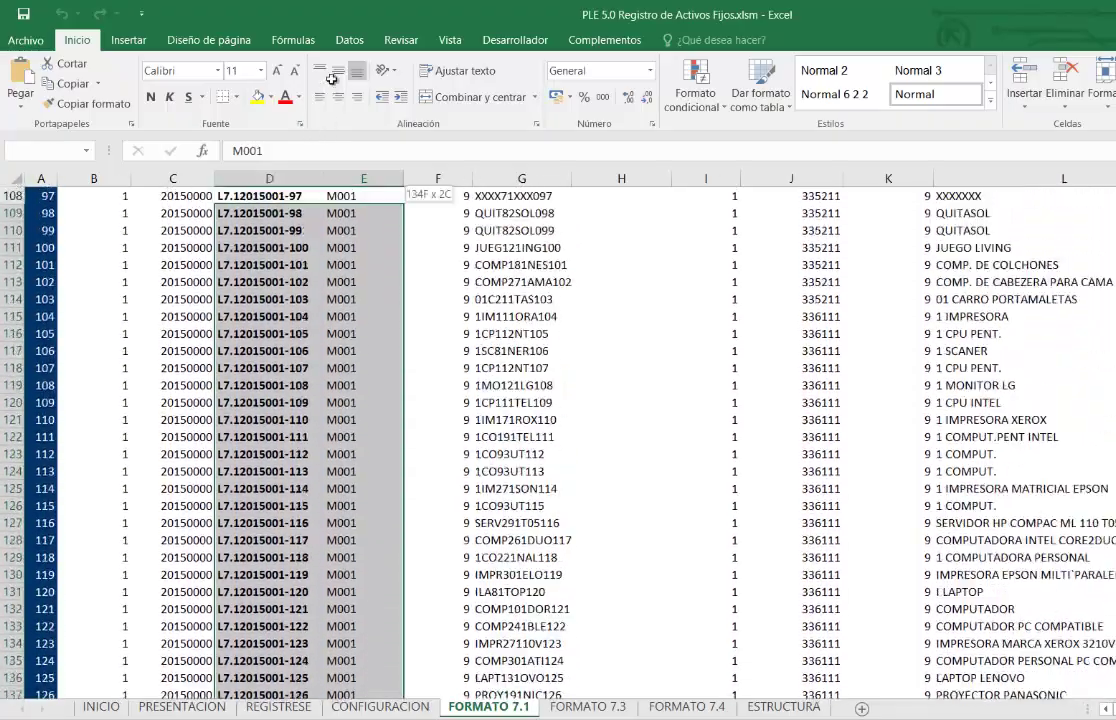
pyautogui.moveTo(320, 133); pyautogui.dragTo(362, 213)
pyautogui.scroll(20, 362, 213)
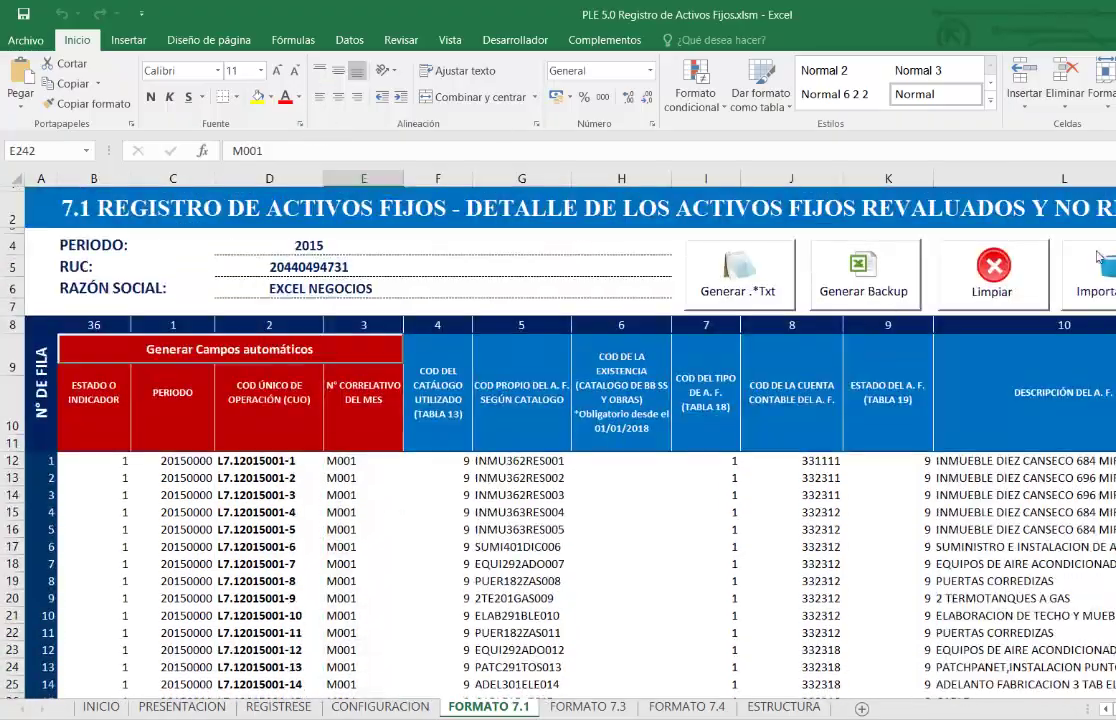
# Erase the automatic fields in columns A–E from row 12 to the last asset row
pyautogui.moveTo(41, 460); pyautogui.dragTo(94, 460)
pyautogui.moveTo(340, 477); pyautogui.dragTo(368, 490)
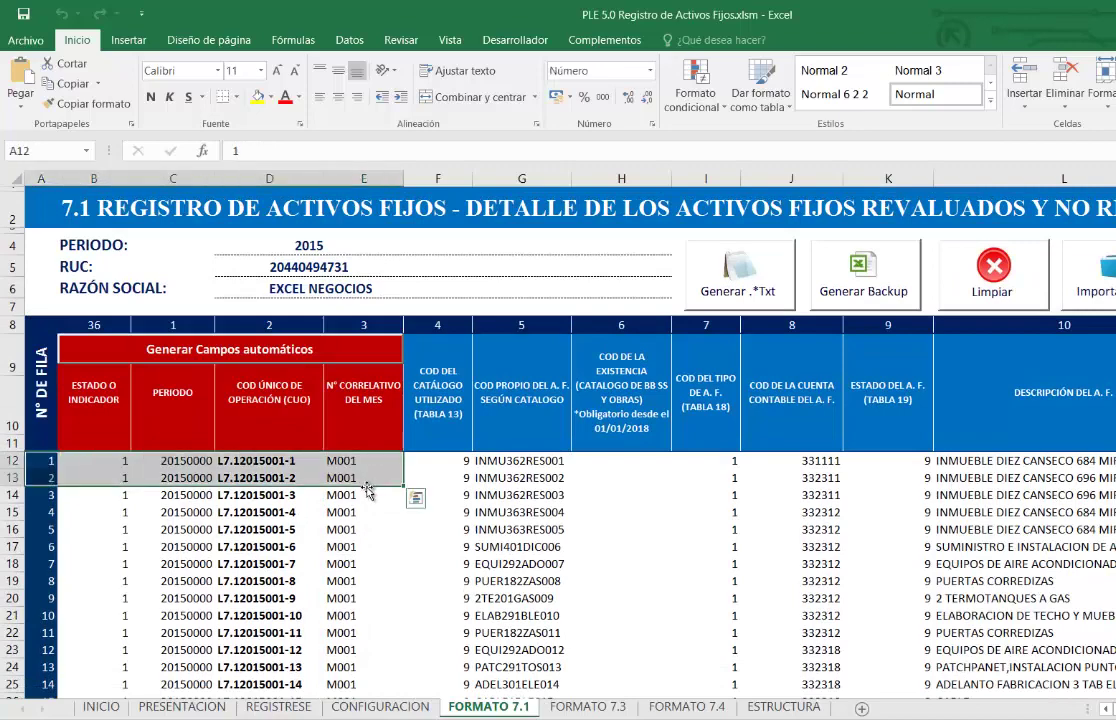
pyautogui.hotkey('ctrl', 'shift', 'Down')
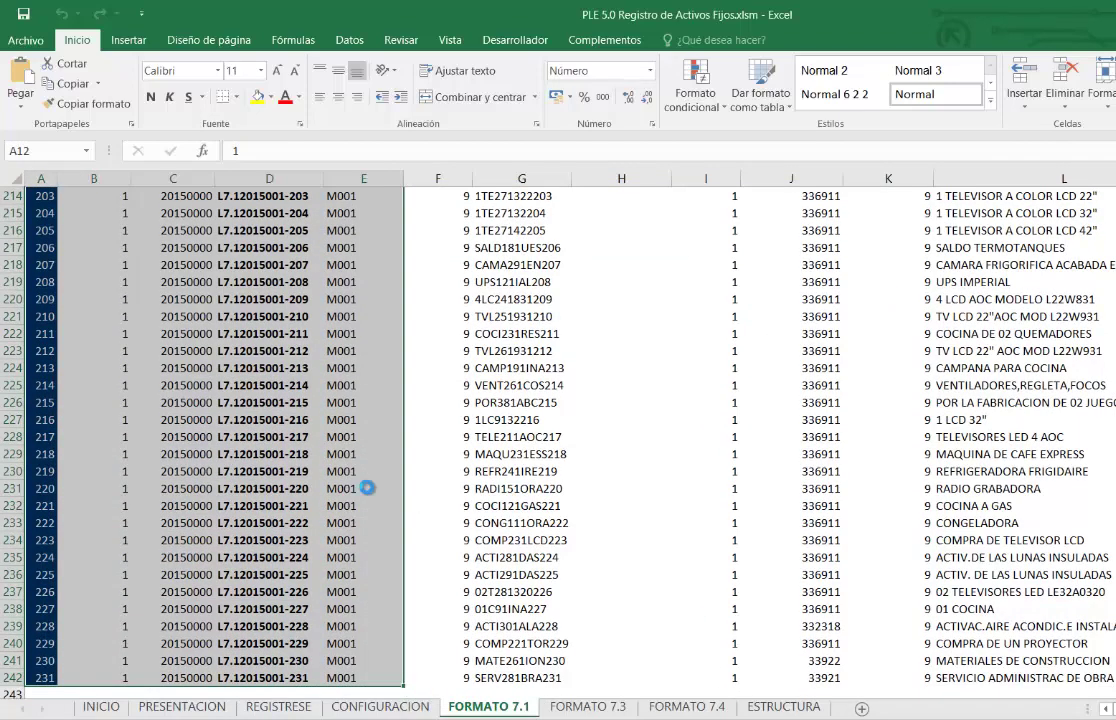
pyautogui.press('Delete')
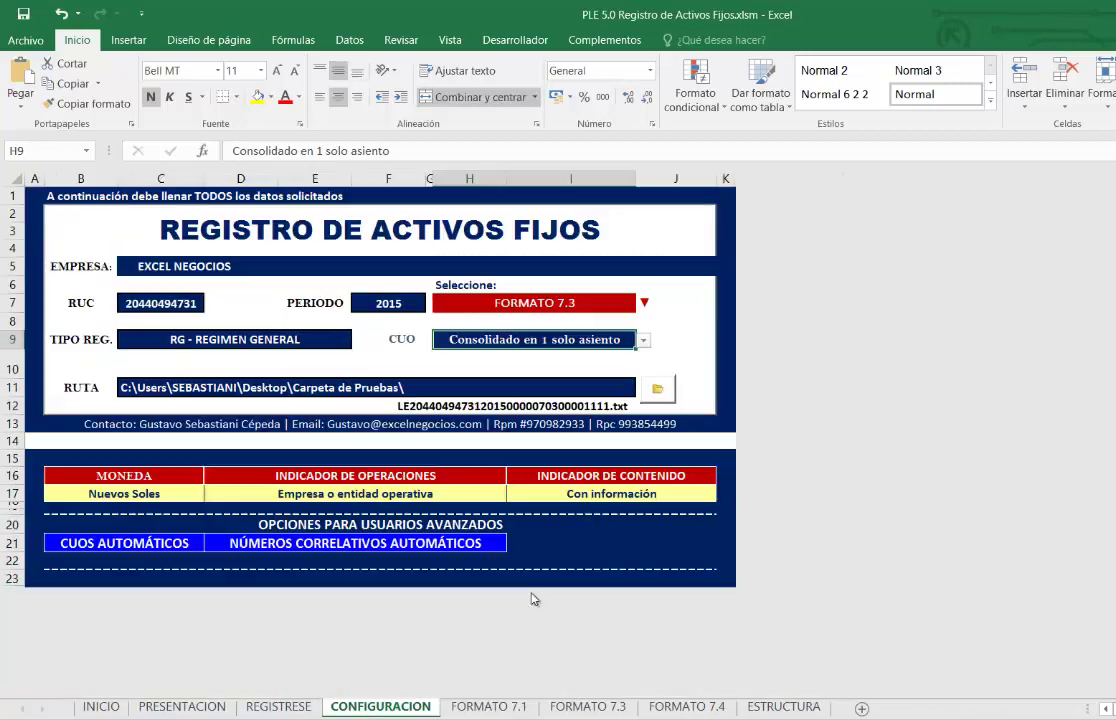
# Switch the CUO mode to Modo Manual and return to FORMATO 7.1
pyautogui.click(643, 340)
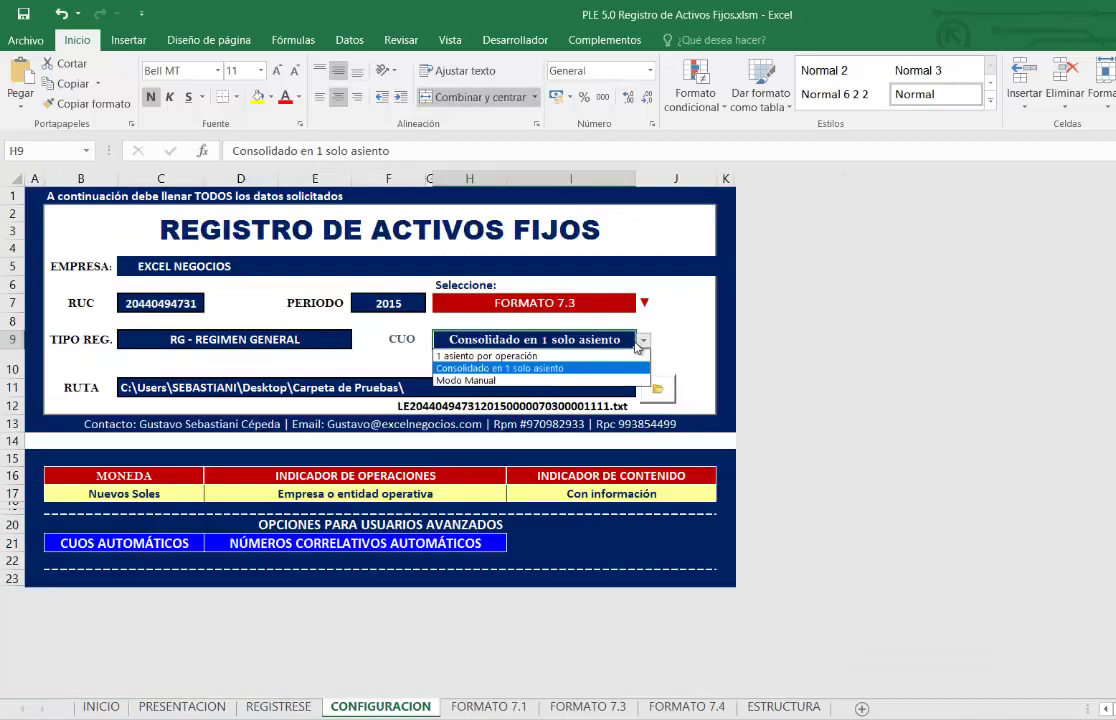
pyautogui.click(585, 368)
pyautogui.click(488, 706)
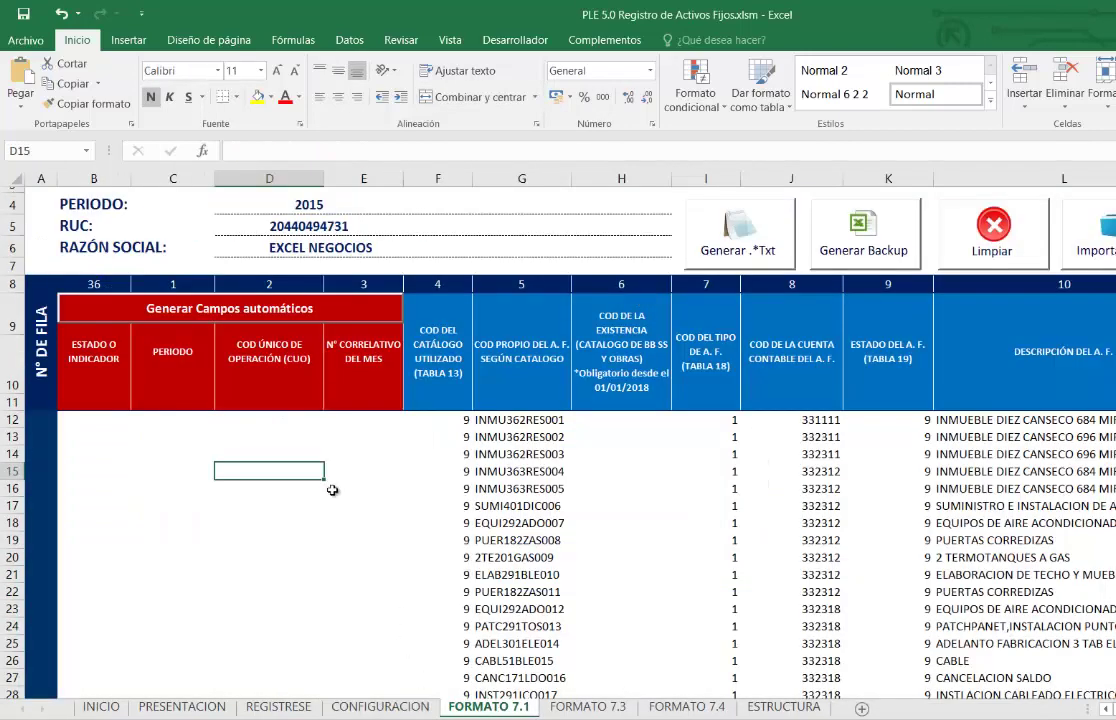
# Mark grouped rows in column D: X in D15:D16, Y in D20:D22, Z in D24:D25
pyautogui.write('x')
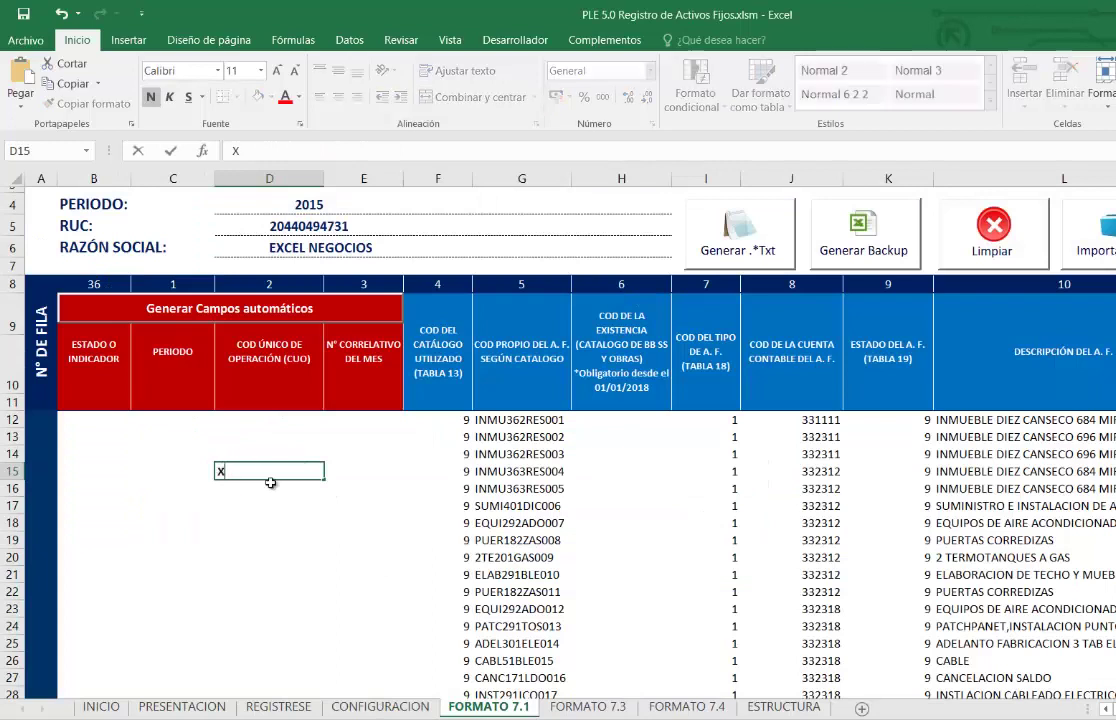
pyautogui.press('Return')
pyautogui.write('x')
pyautogui.press('Return')
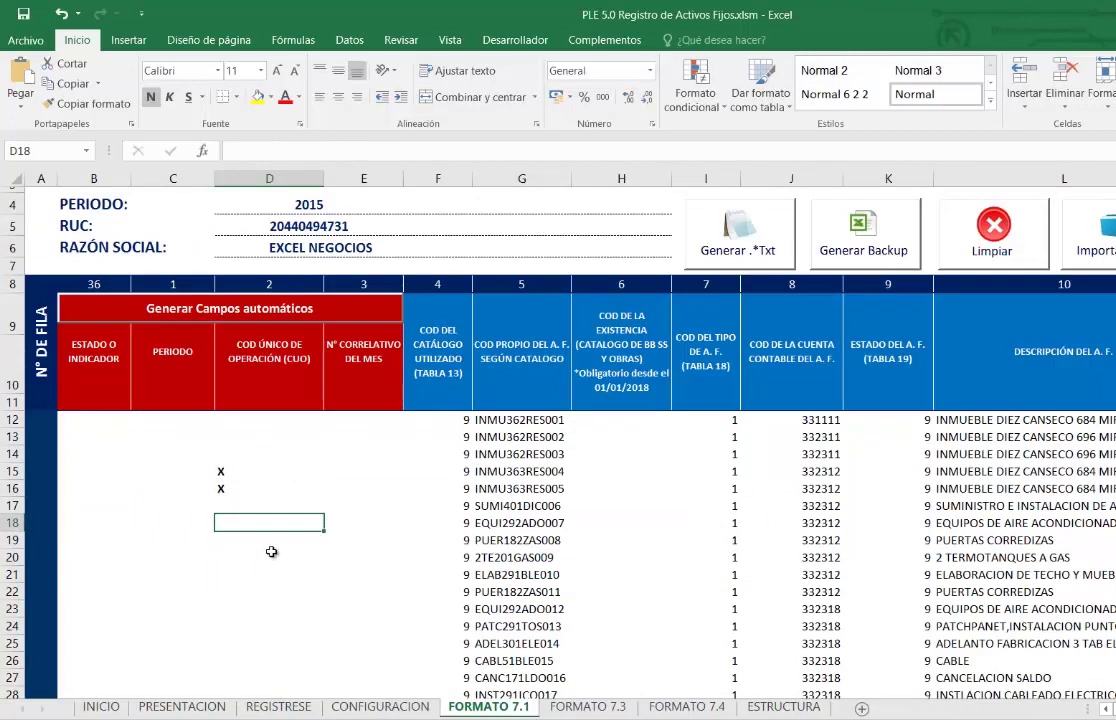
pyautogui.click(271, 552)
pyautogui.write('Y')
pyautogui.press('Return')
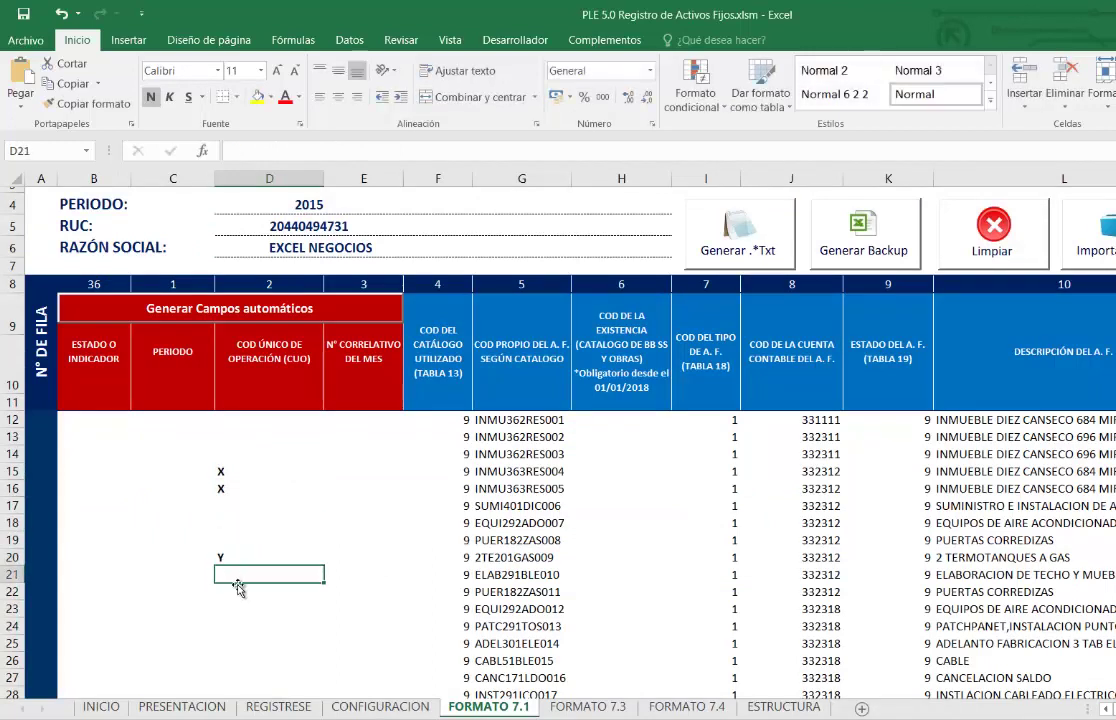
pyautogui.write('Y')
pyautogui.press('Return')
pyautogui.write('Y')
pyautogui.click(231, 625)
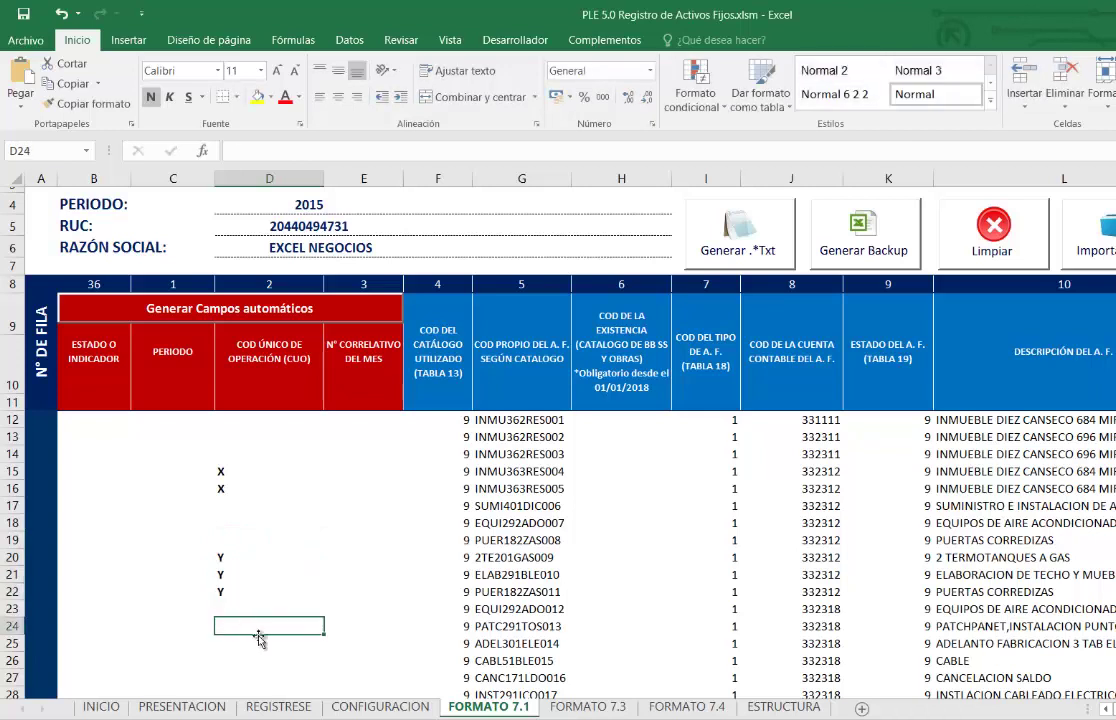
pyautogui.write('Z')
pyautogui.press('Return')
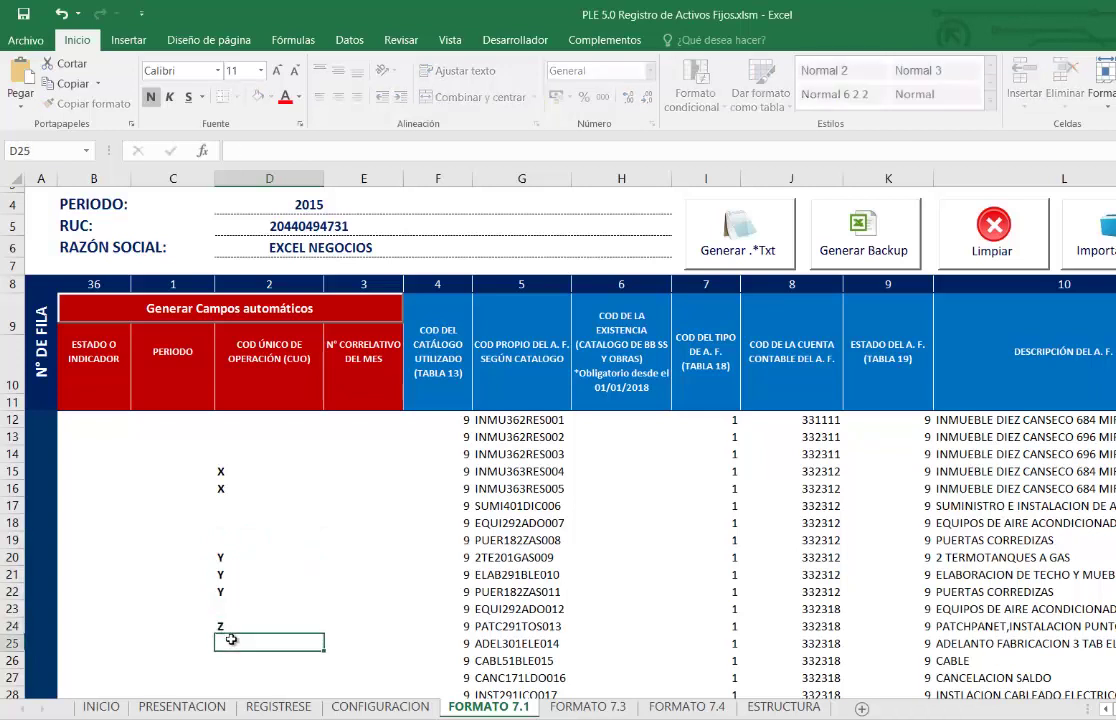
pyautogui.write('Z')
pyautogui.click(226, 570)
# Highlight the X, Y and Z marked groups in column D
pyautogui.moveTo(224, 473); pyautogui.dragTo(240, 490)
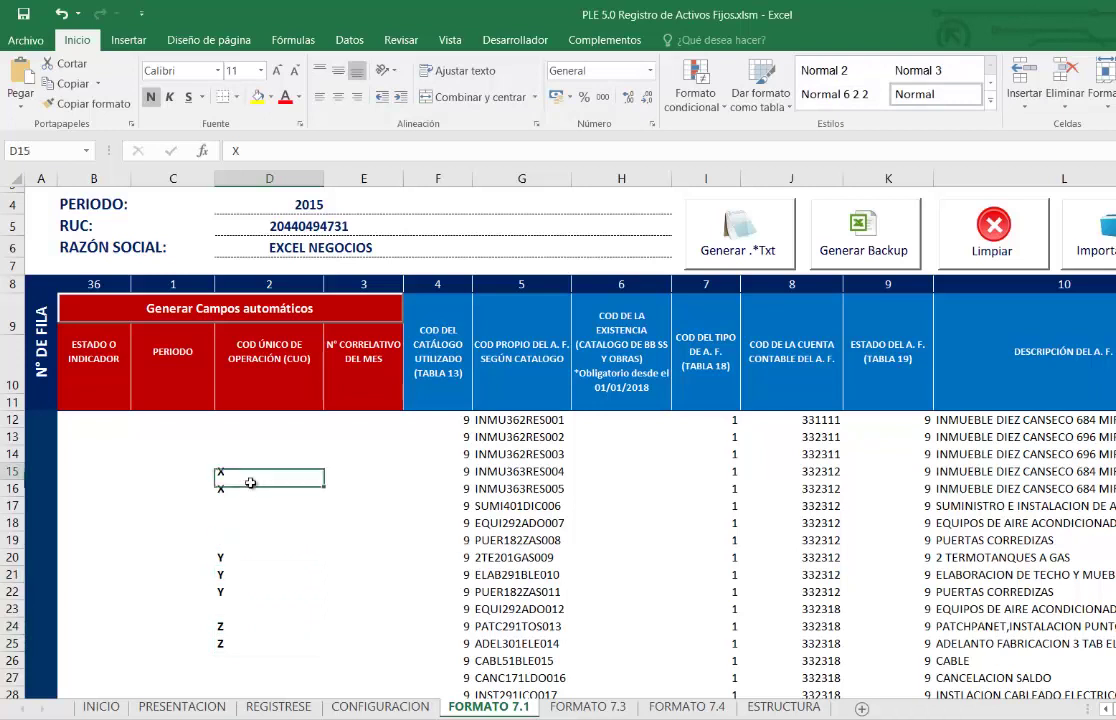
pyautogui.click(252, 478)
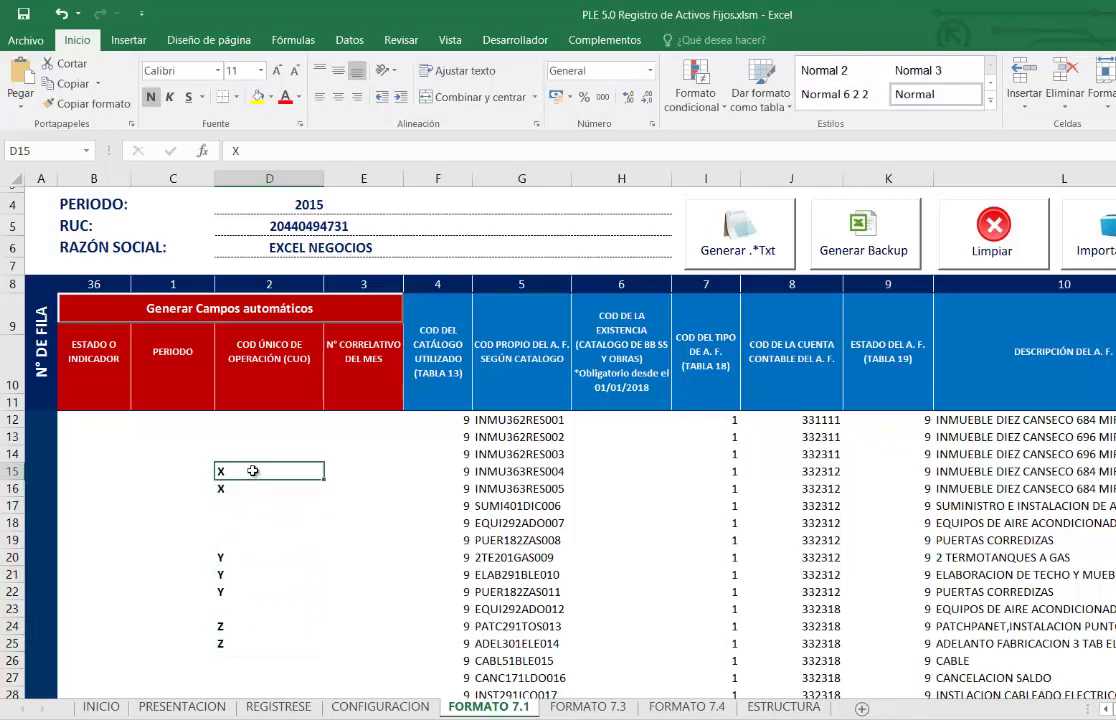
pyautogui.moveTo(252, 471); pyautogui.dragTo(252, 488)
pyautogui.moveTo(226, 574); pyautogui.dragTo(232, 593)
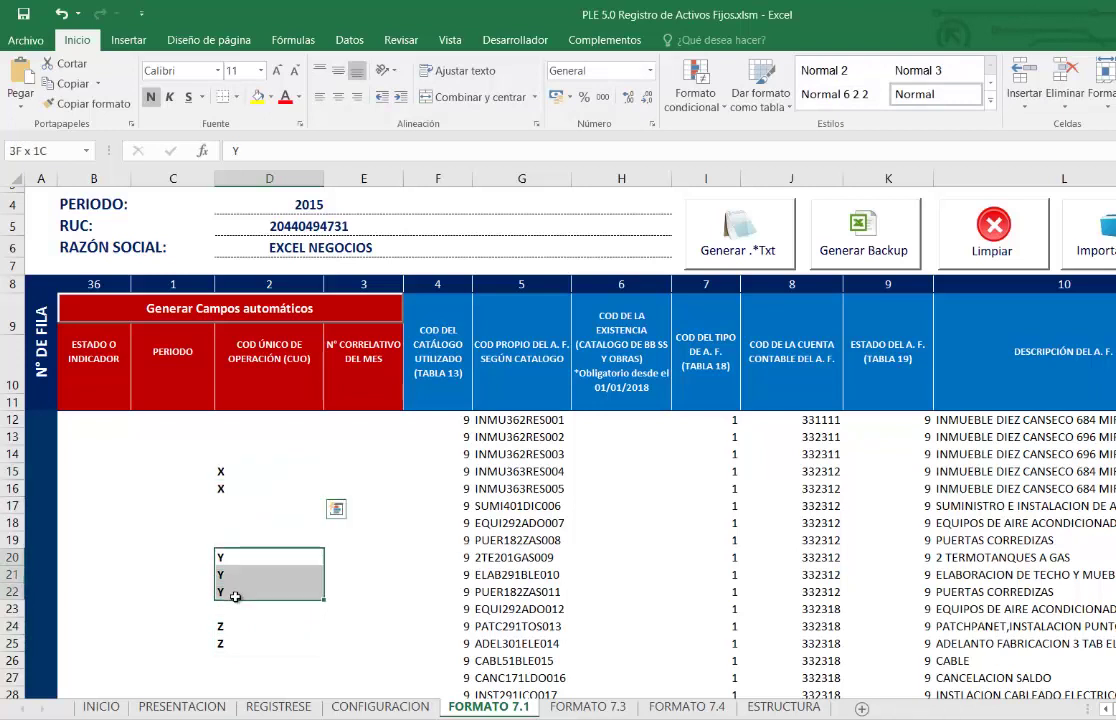
pyautogui.click(230, 632)
pyautogui.click(230, 310)
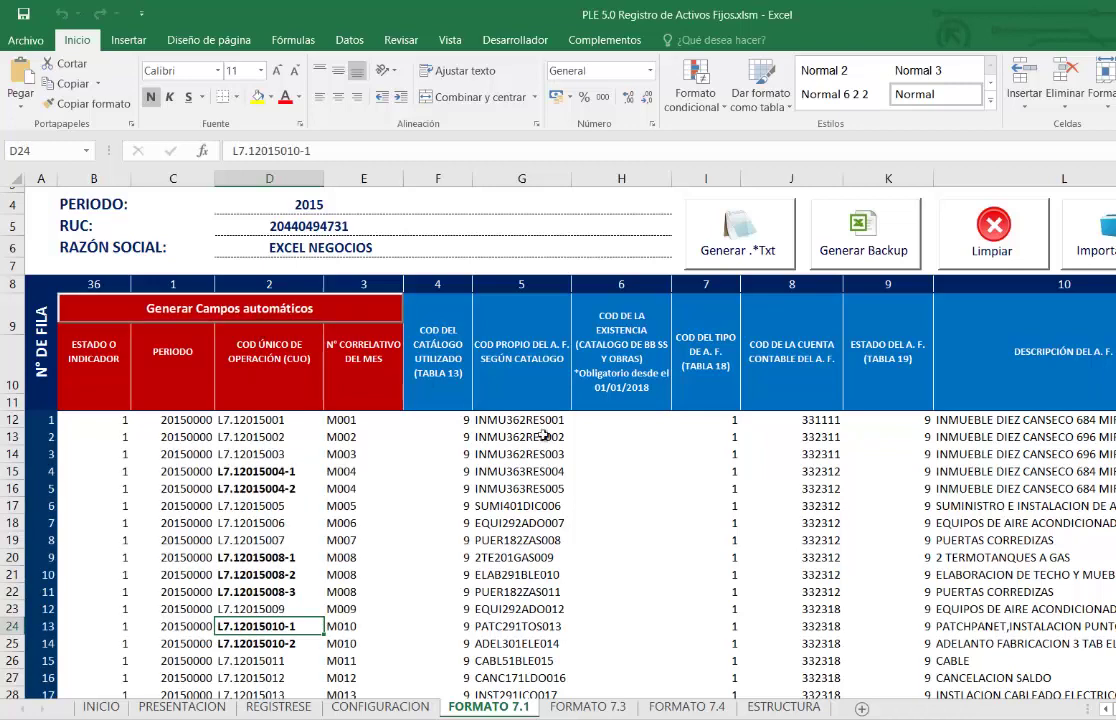
pyautogui.moveTo(271, 478); pyautogui.dragTo(360, 490)
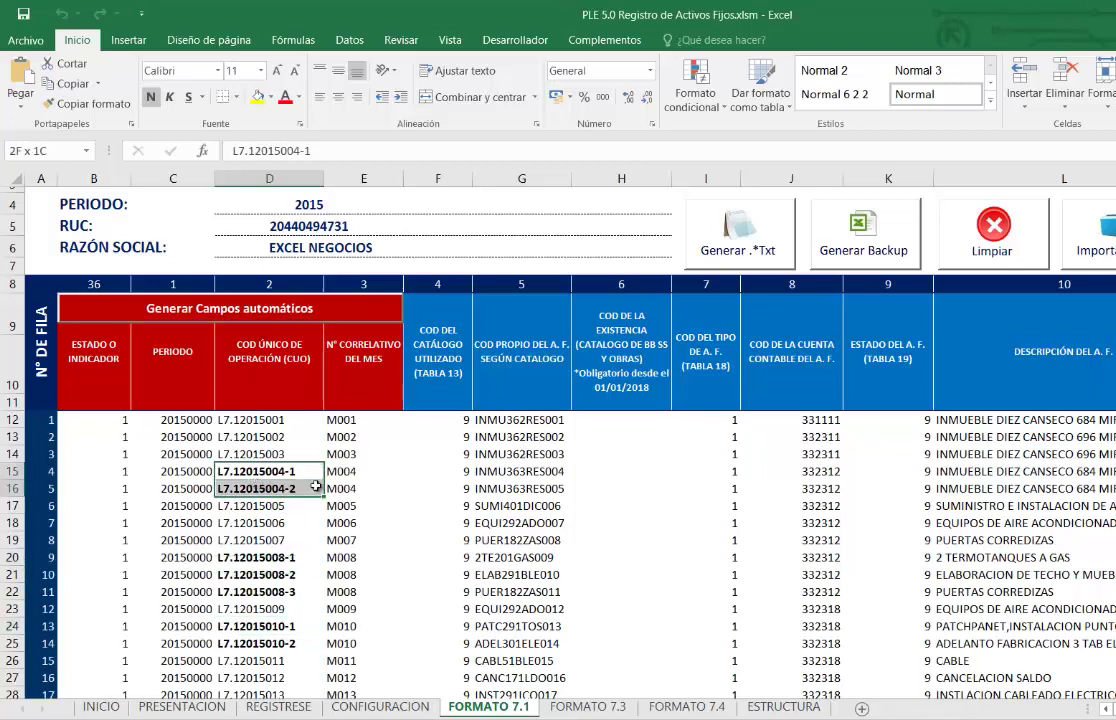
pyautogui.moveTo(245, 558); pyautogui.dragTo(360, 590)
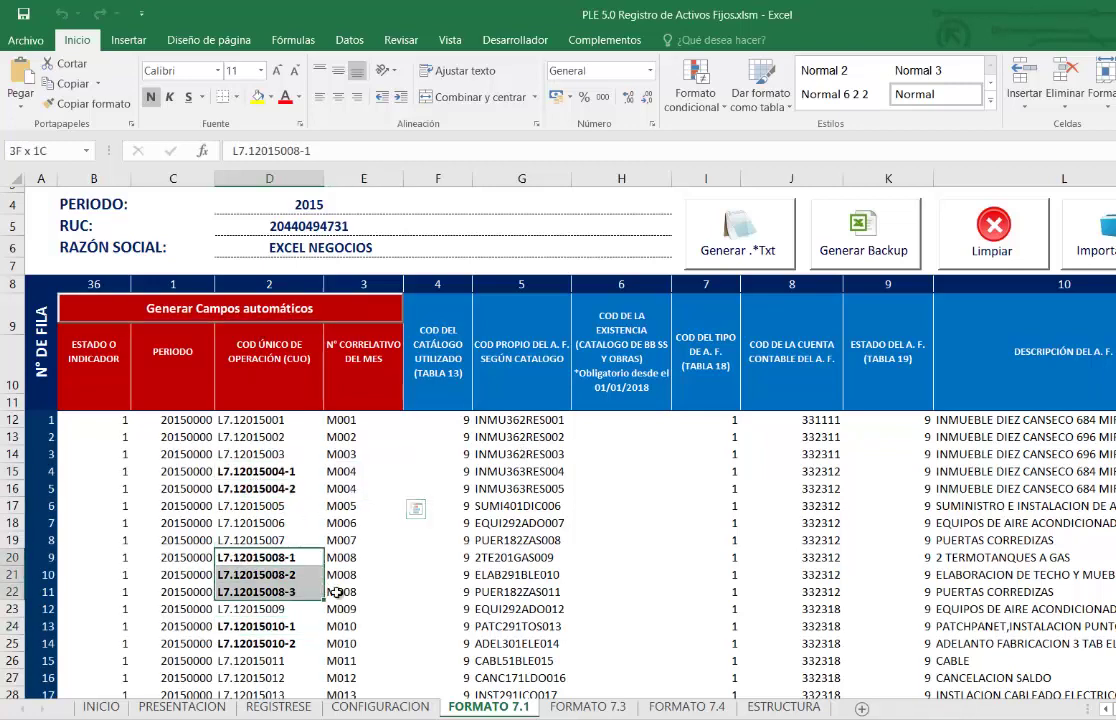
pyautogui.moveTo(234, 626); pyautogui.dragTo(358, 643)
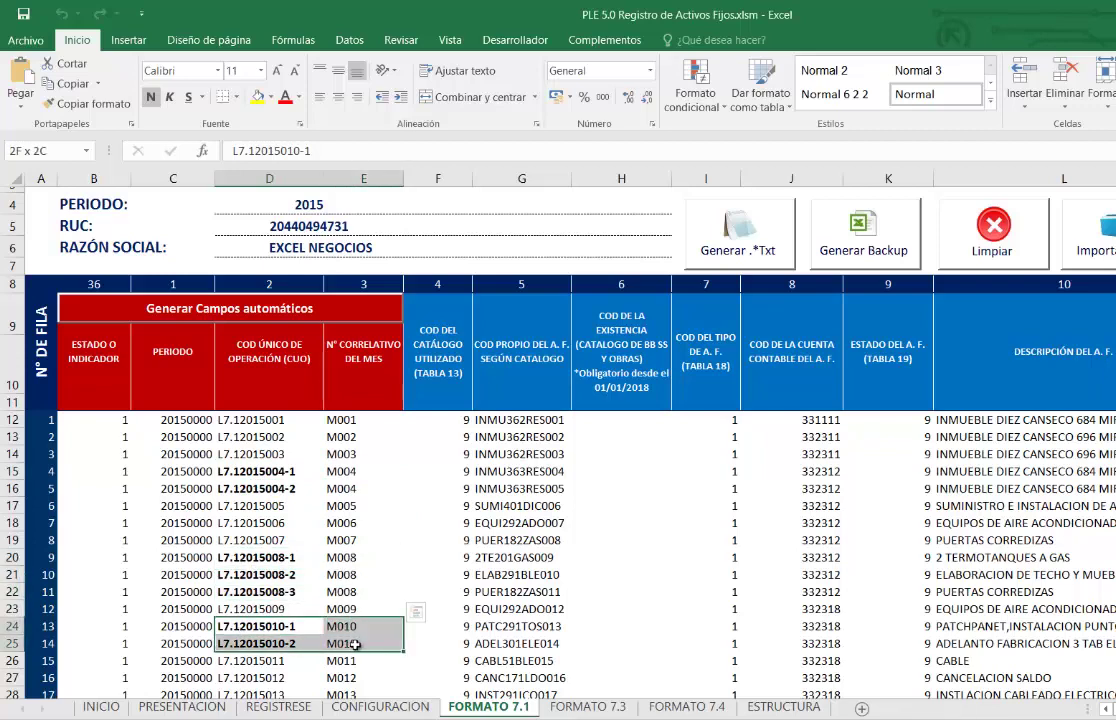
pyautogui.click(365, 507)
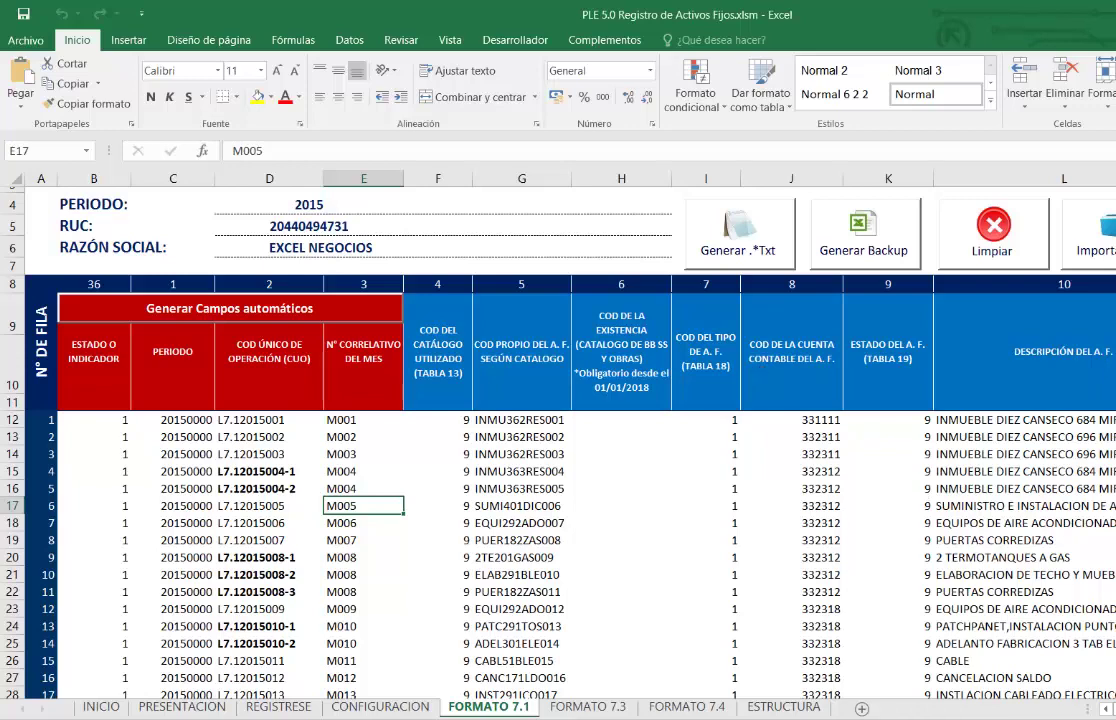
pyautogui.scroll(1, 520, 330)
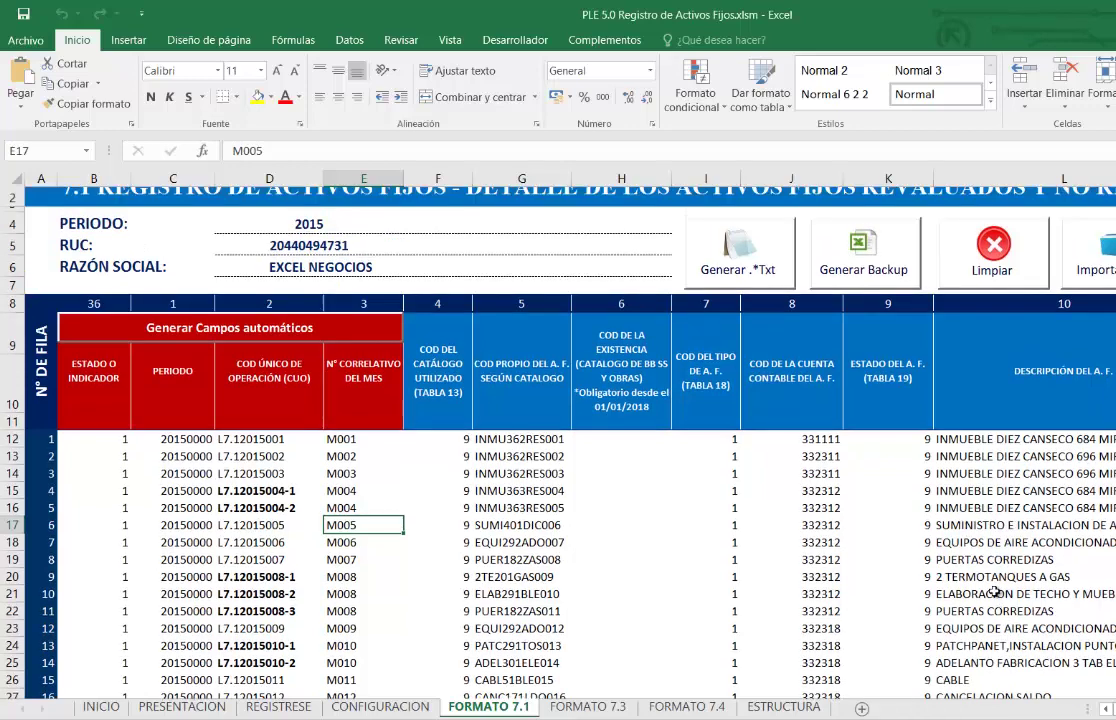
pyautogui.click(298, 247)
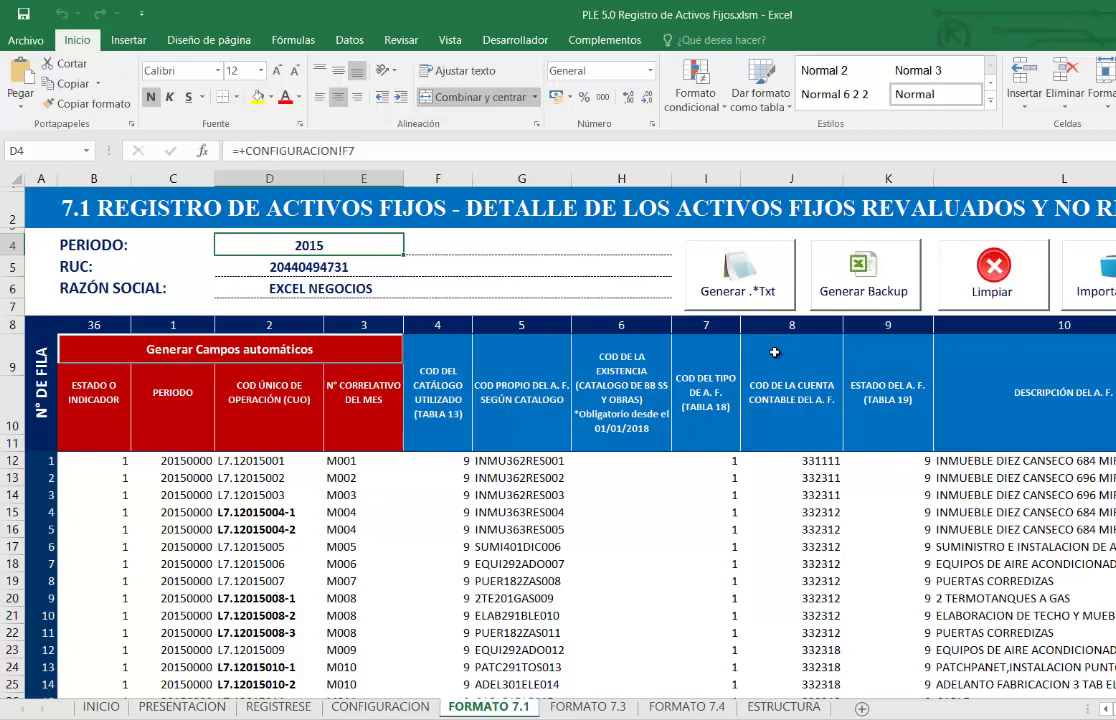
pyautogui.hscroll(1, 558, 400)
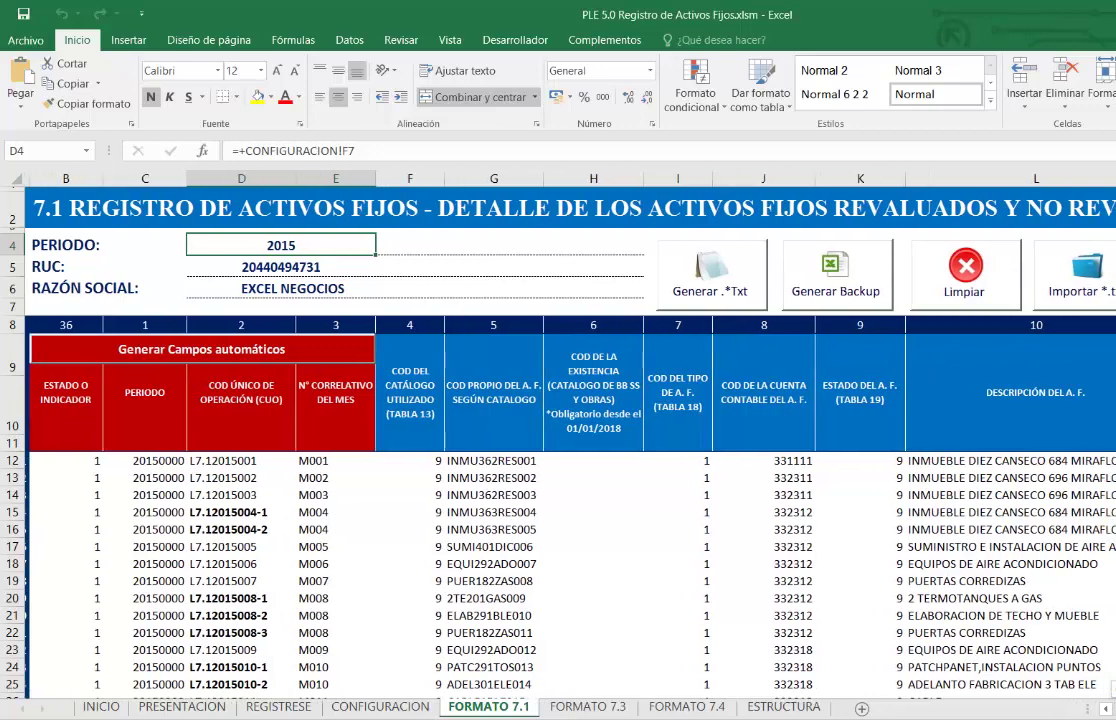
pyautogui.hscroll(1, 558, 400)
pyautogui.hscroll(1, 558, 400)
pyautogui.hscroll(1, 558, 400)
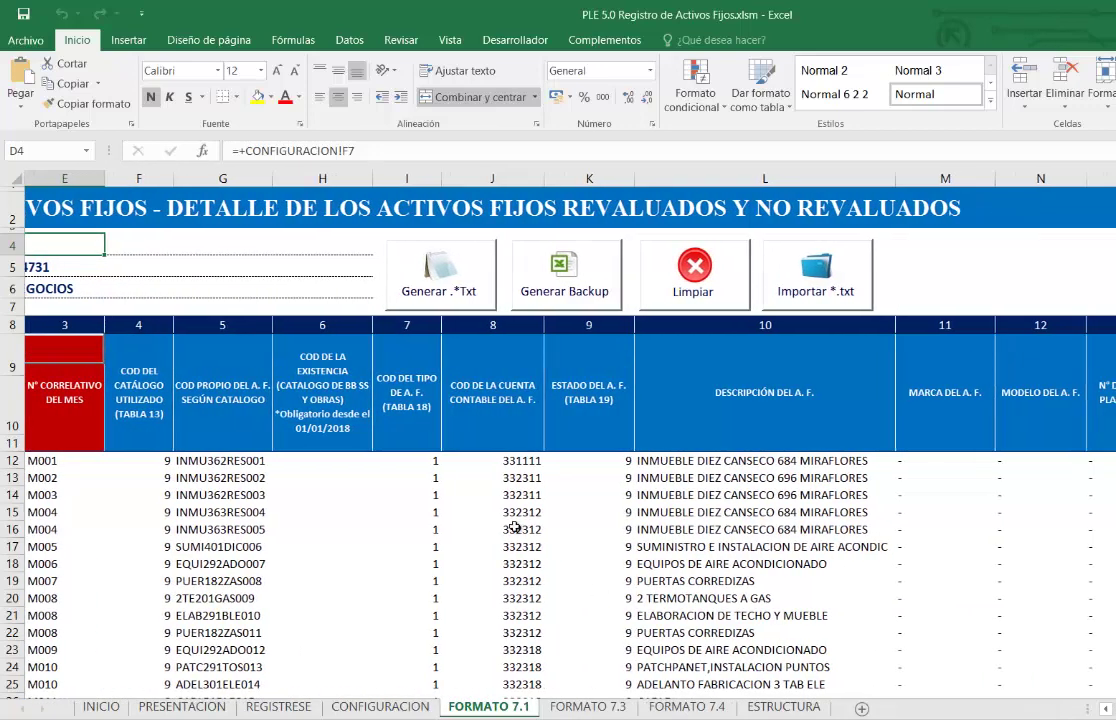
pyautogui.click(415, 478)
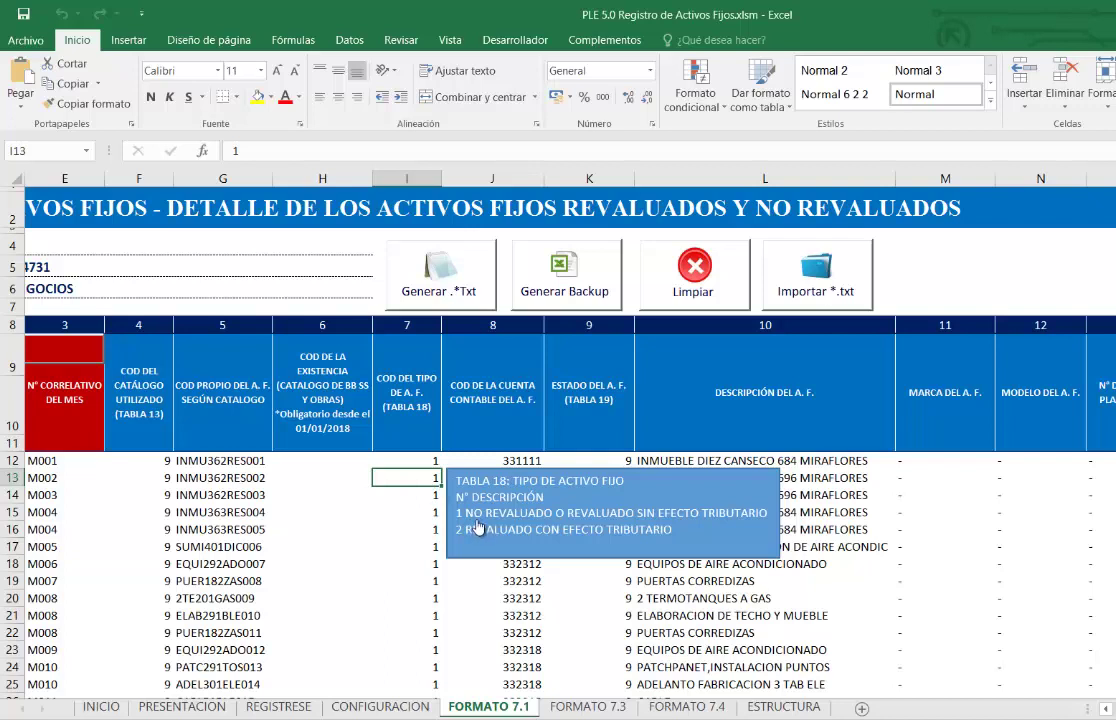
pyautogui.click(410, 493)
pyautogui.write('2')
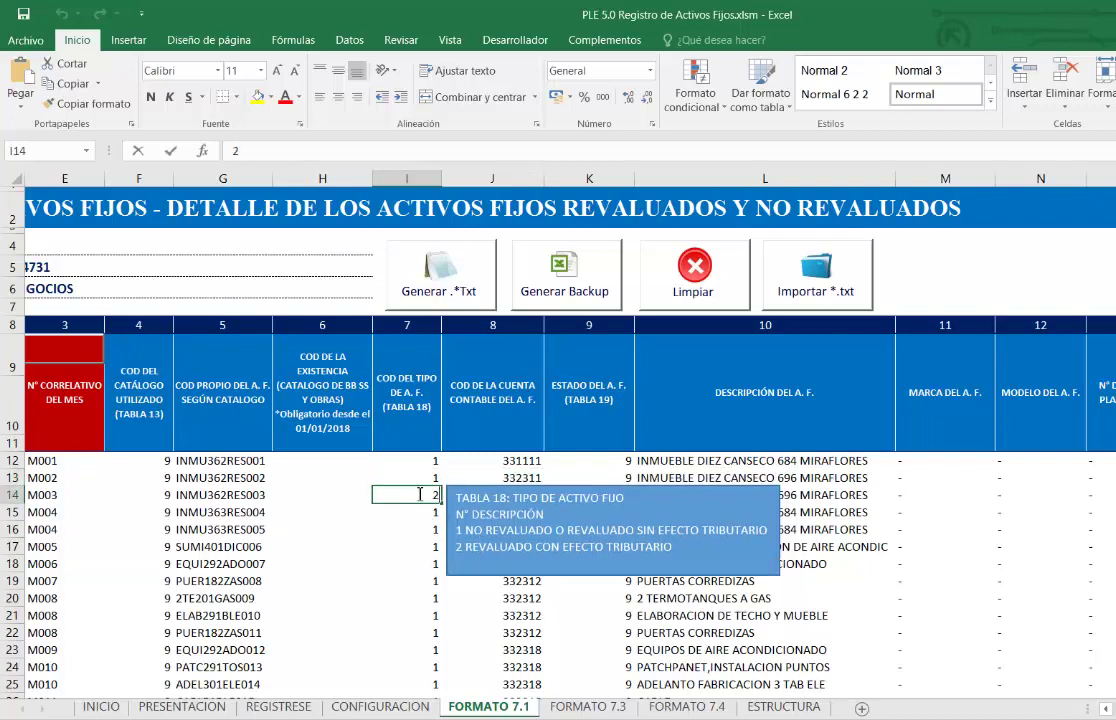
pyautogui.click(421, 492)
pyautogui.write('1')
pyautogui.moveTo(424, 490); pyautogui.dragTo(424, 477)
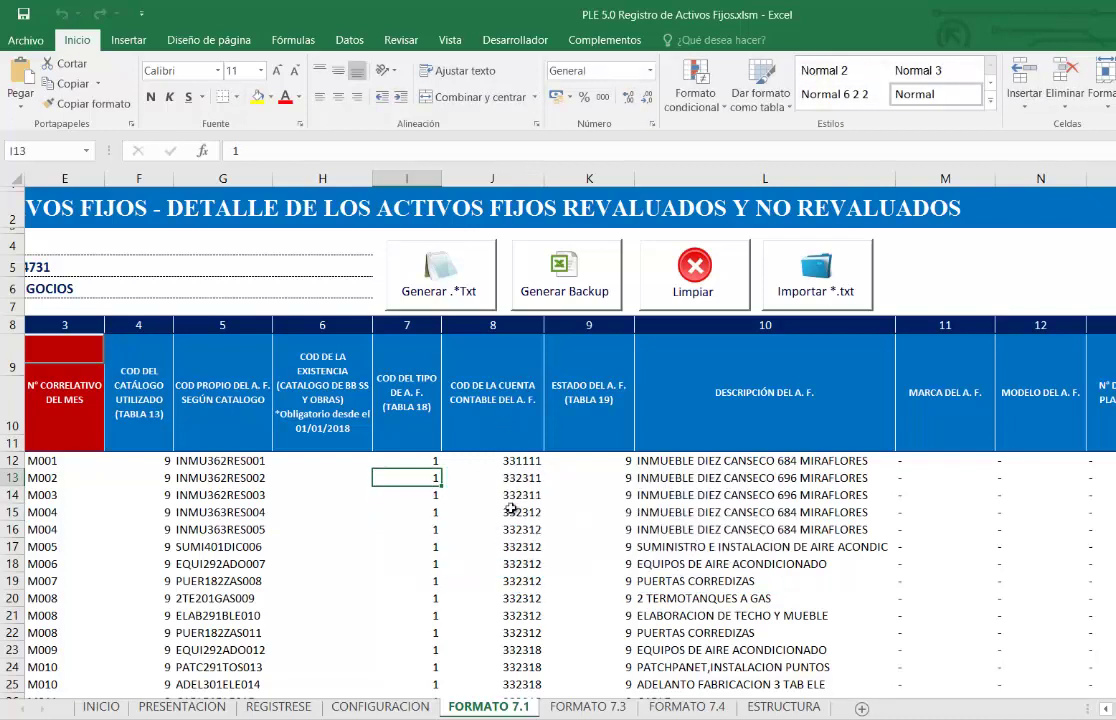
pyautogui.click(495, 477)
pyautogui.click(589, 476)
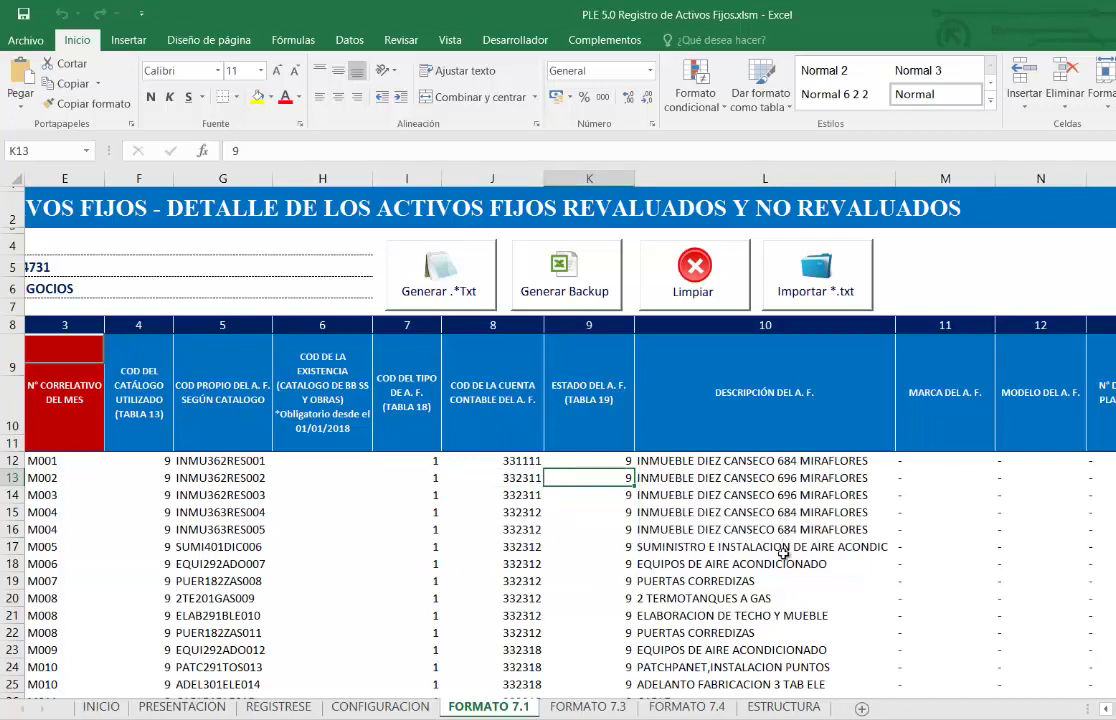
pyautogui.click(783, 552)
pyautogui.hscroll(1, 558, 450)
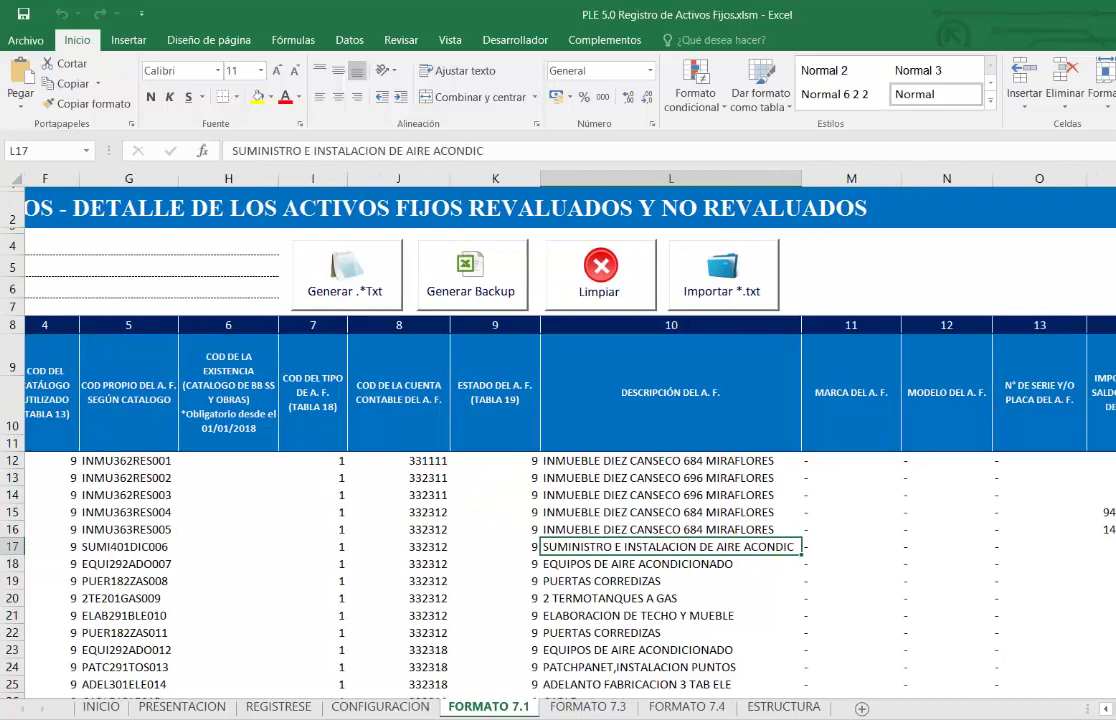
pyautogui.hscroll(1, 558, 450)
pyautogui.hscroll(1, 558, 450)
pyautogui.hscroll(1, 558, 450)
pyautogui.hscroll(1, 558, 450)
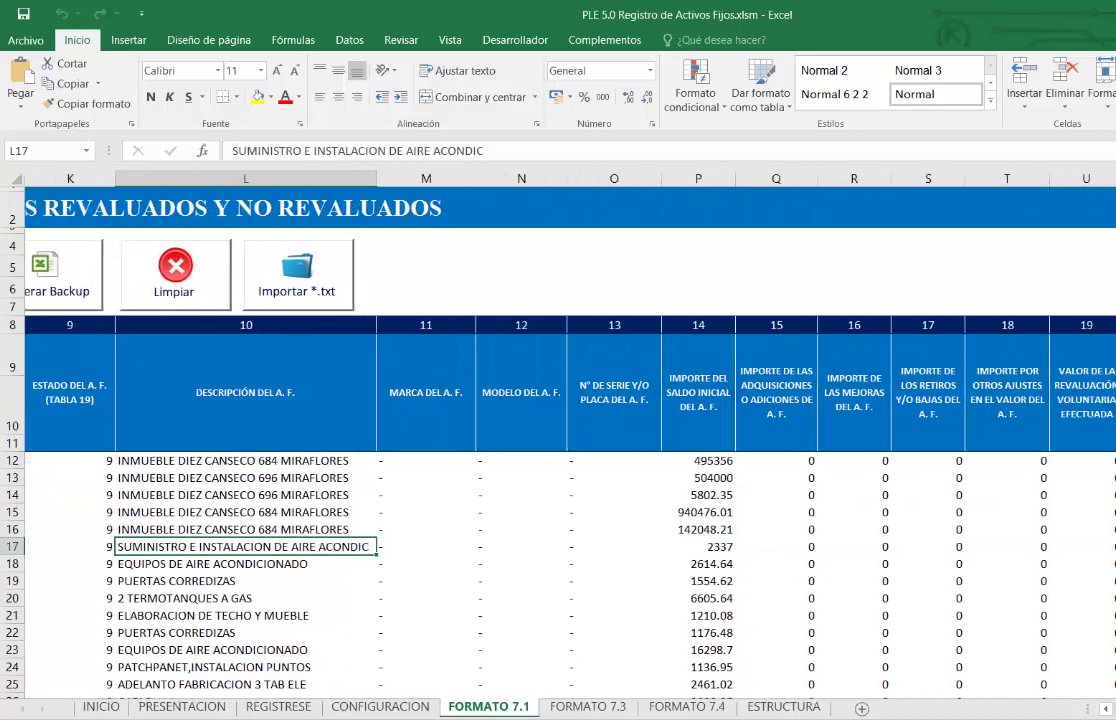
pyautogui.hscroll(1, 558, 450)
pyautogui.hscroll(1, 558, 450)
pyautogui.hscroll(1, 558, 450)
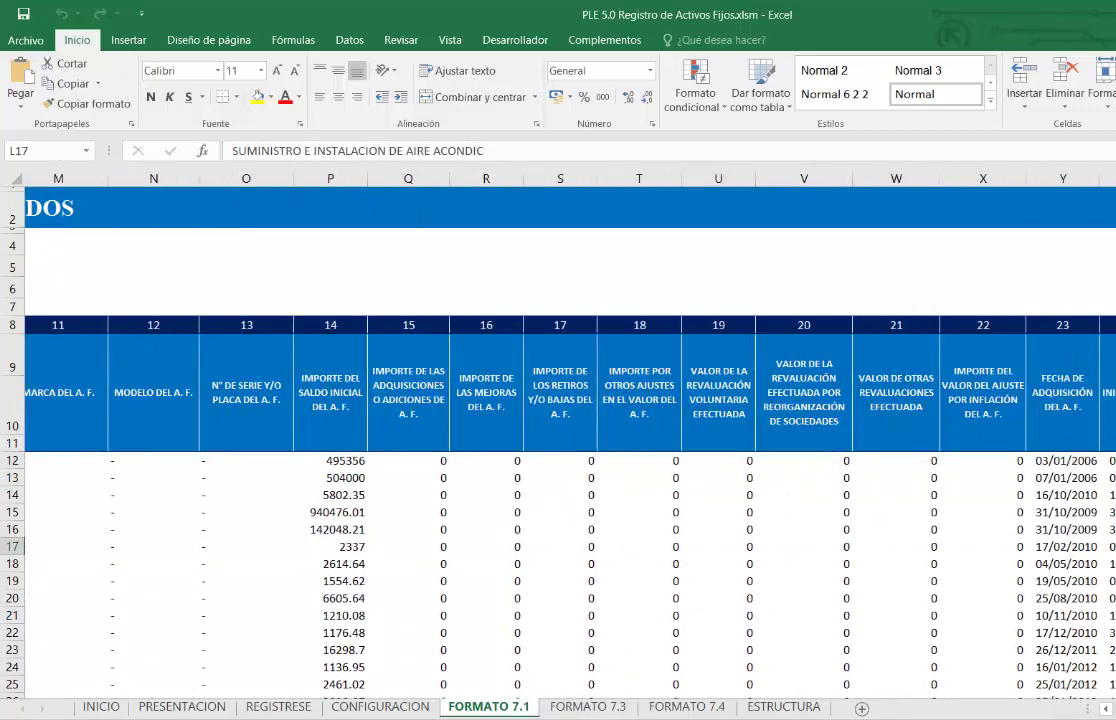
pyautogui.hscroll(-1, 558, 450)
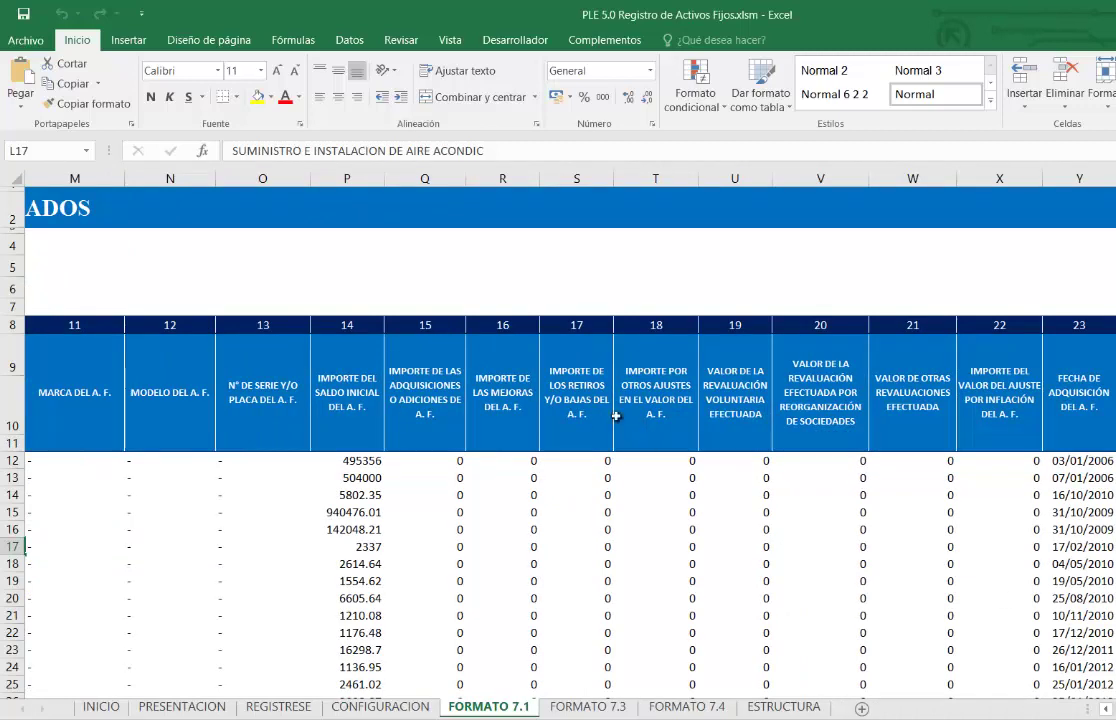
pyautogui.hscroll(1, 558, 450)
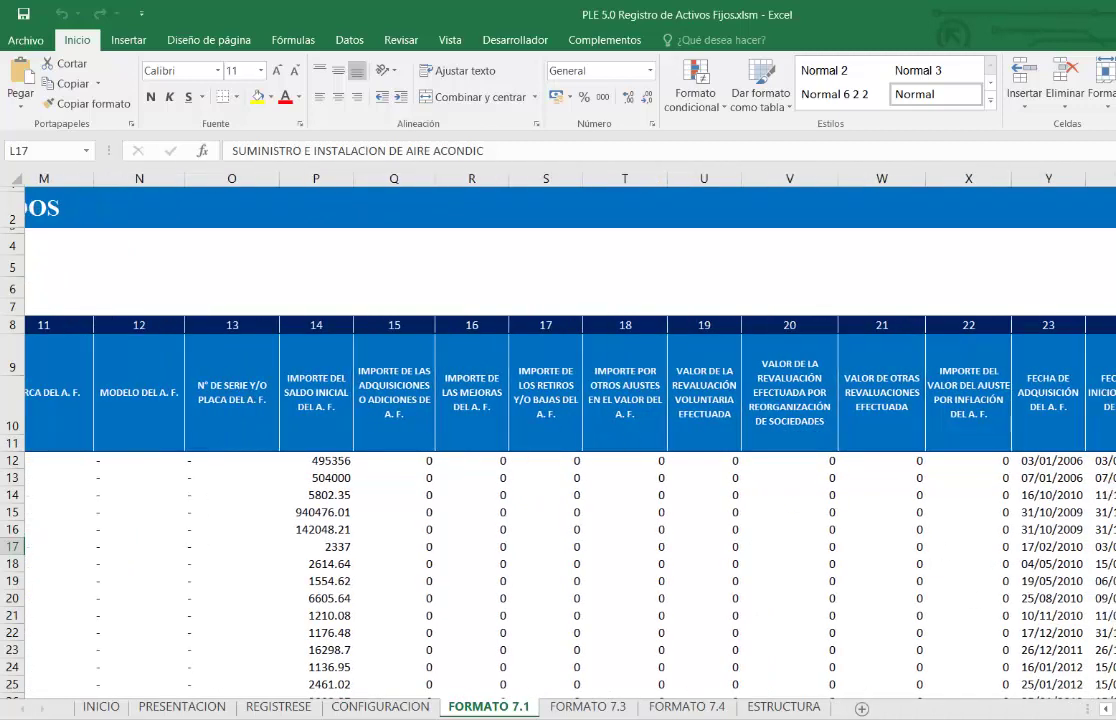
pyautogui.hscroll(1, 558, 450)
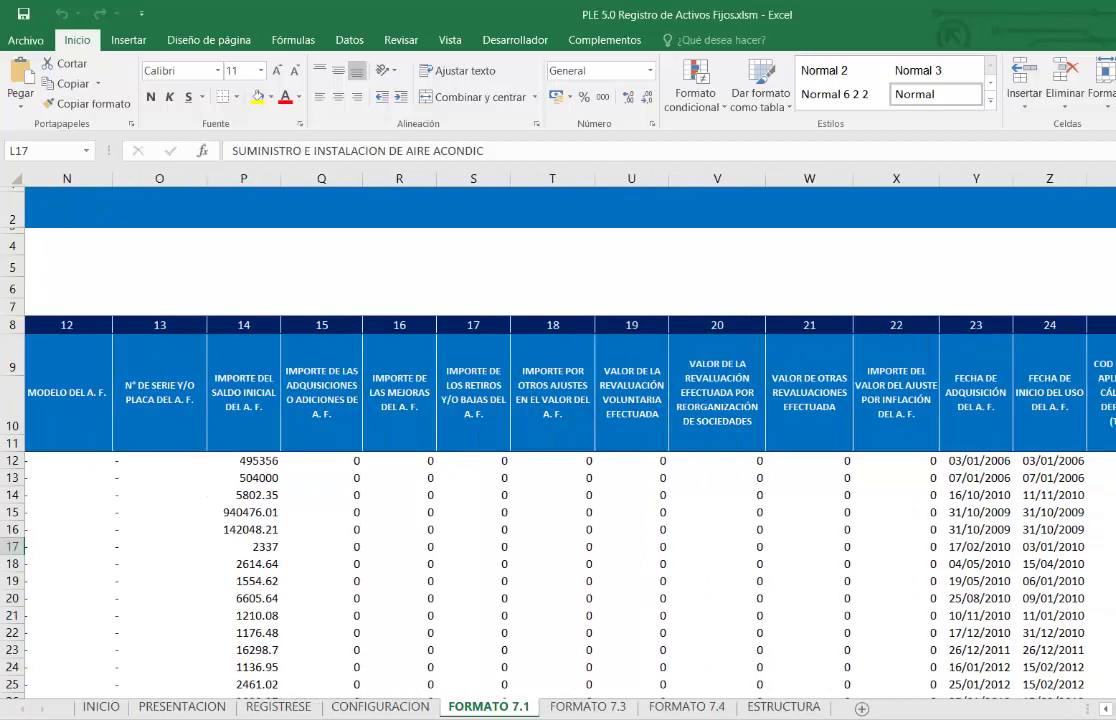
pyautogui.hscroll(1, 558, 450)
pyautogui.hscroll(1, 558, 450)
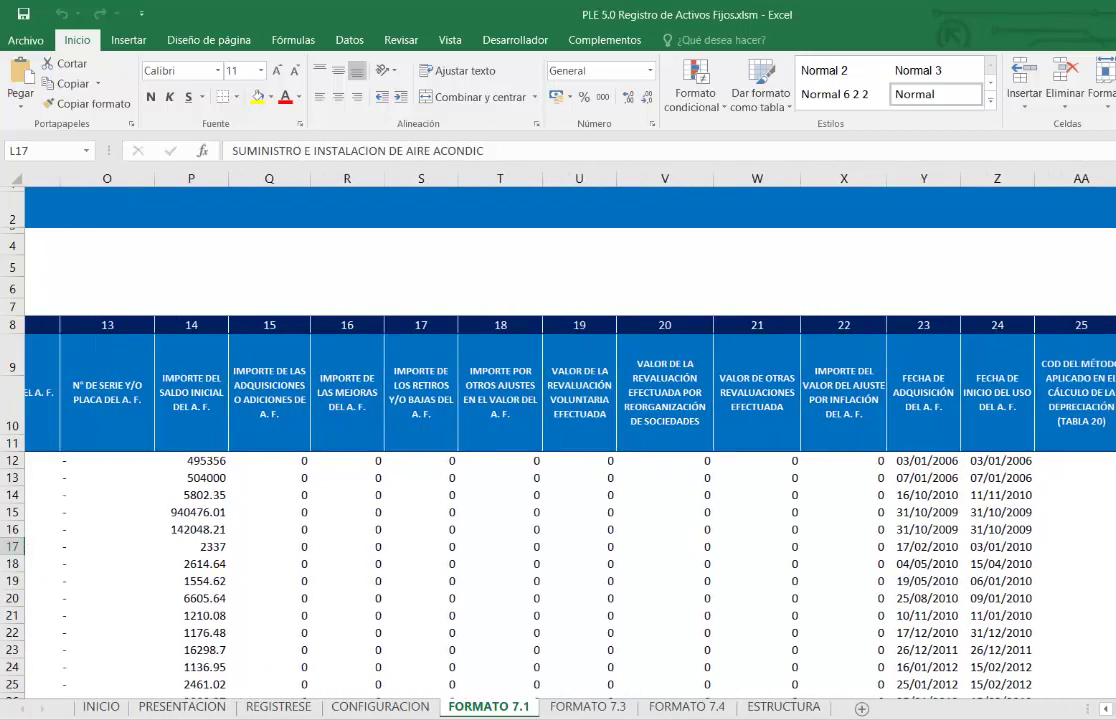
pyautogui.hscroll(2, 558, 450)
pyautogui.hscroll(-1, 330, 444)
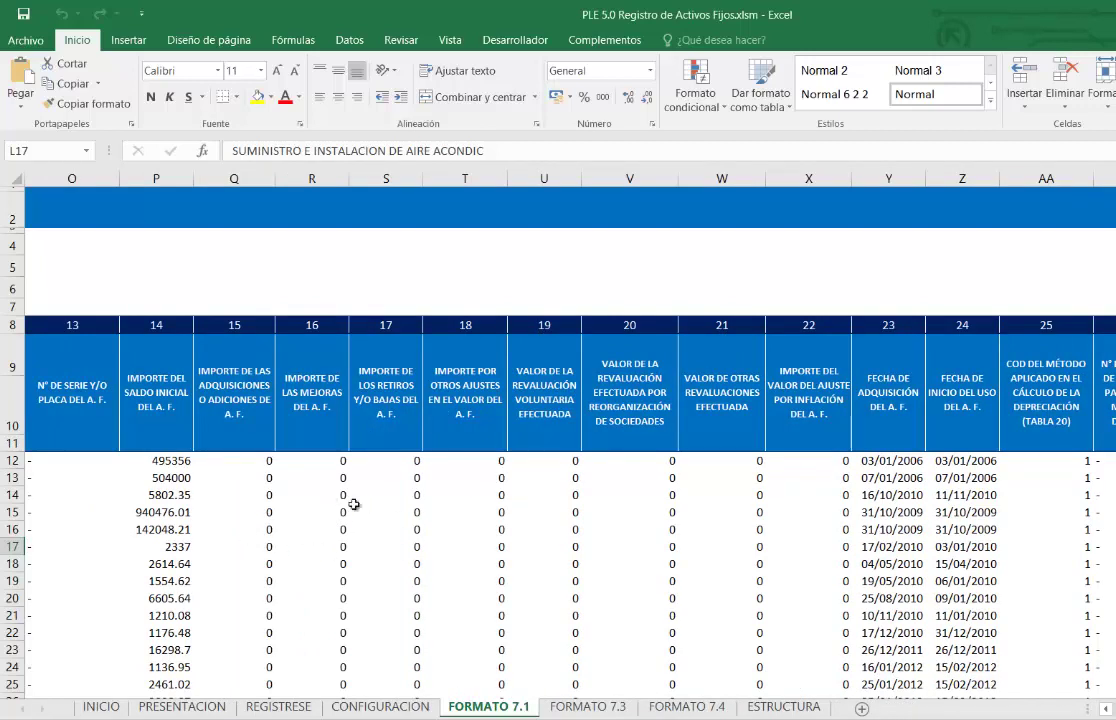
pyautogui.moveTo(557, 468); pyautogui.dragTo(635, 622)
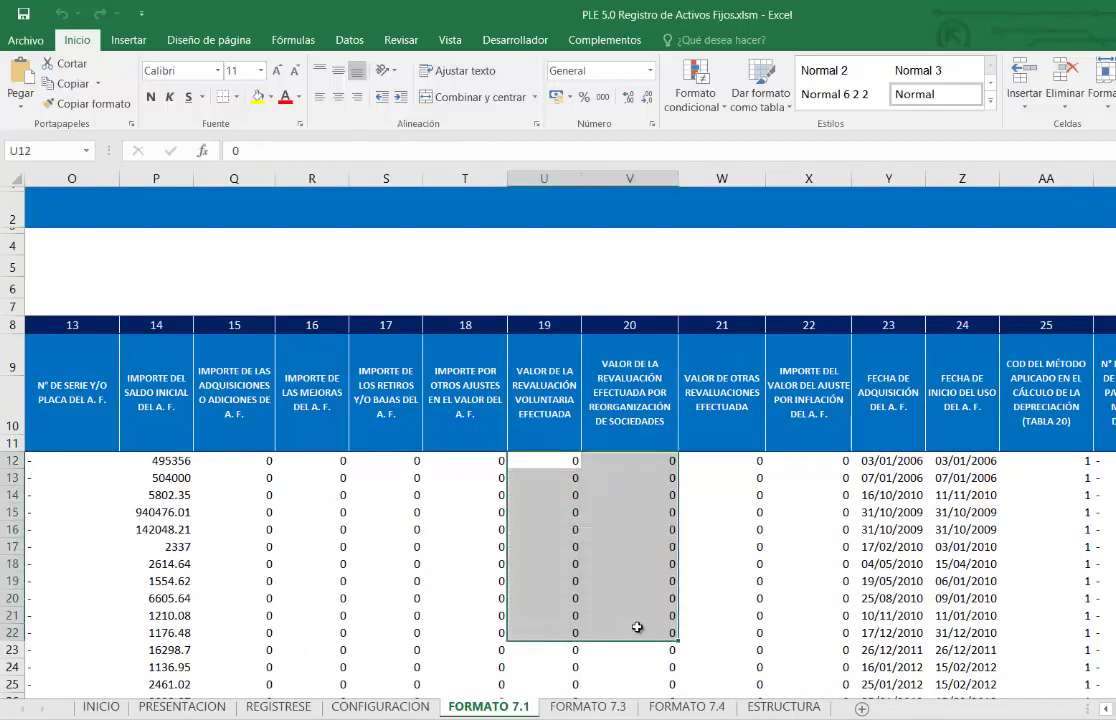
pyautogui.click(610, 563)
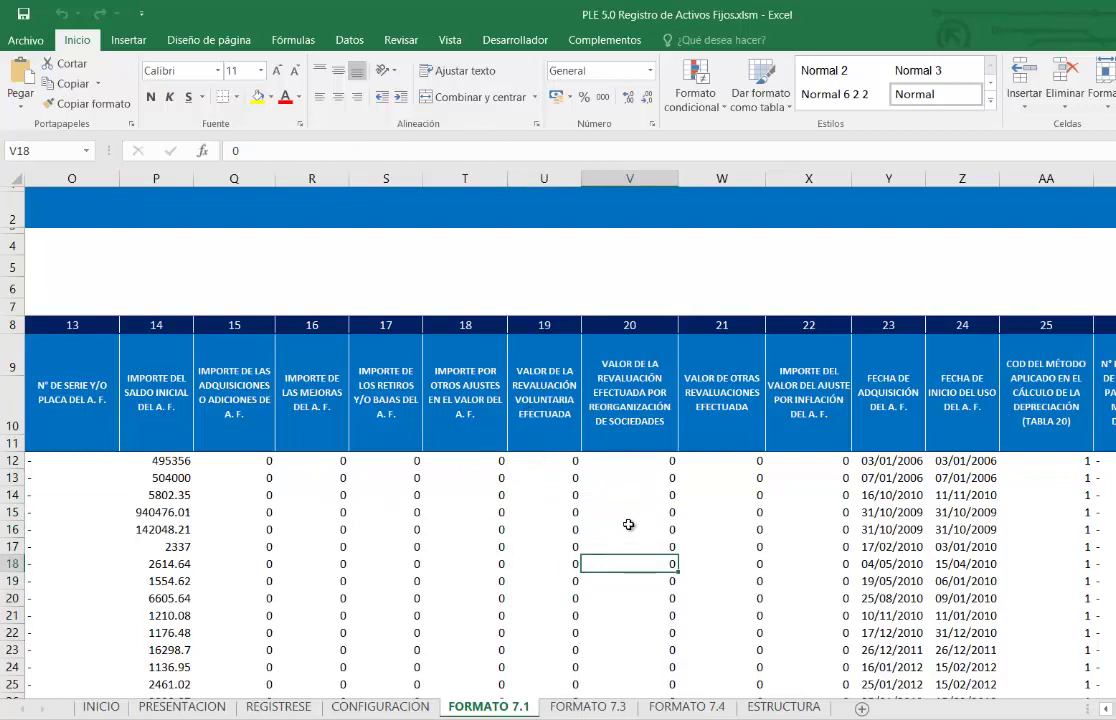
pyautogui.click(888, 460)
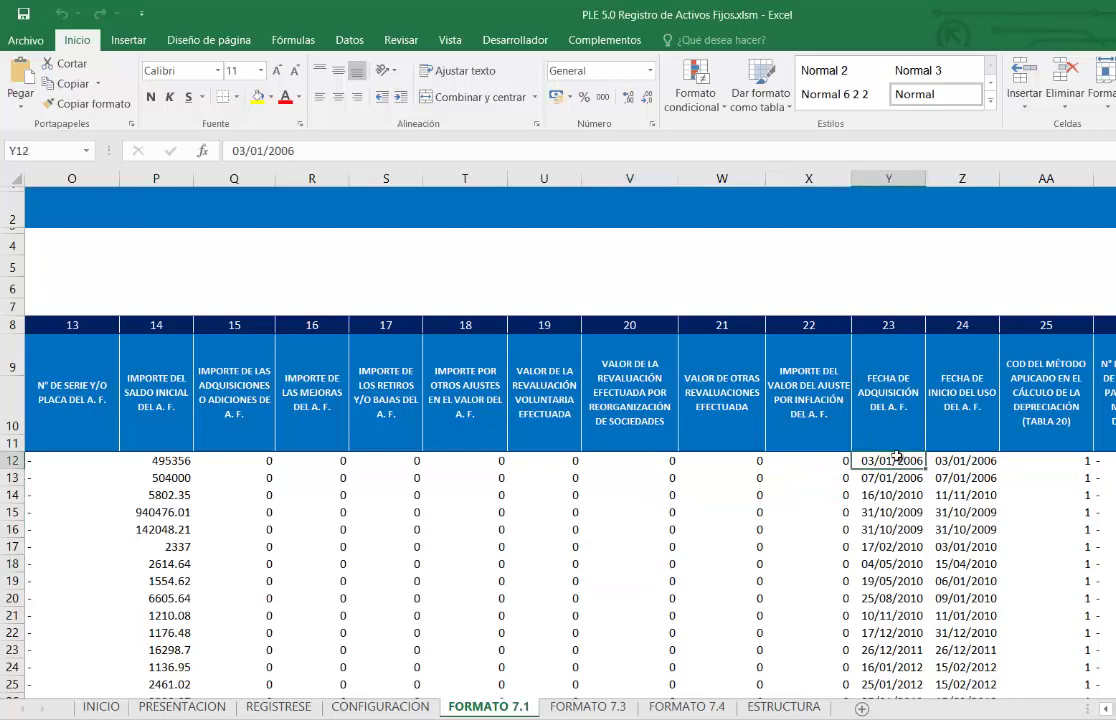
pyautogui.hscroll(2, 558, 440)
pyautogui.hscroll(2, 558, 440)
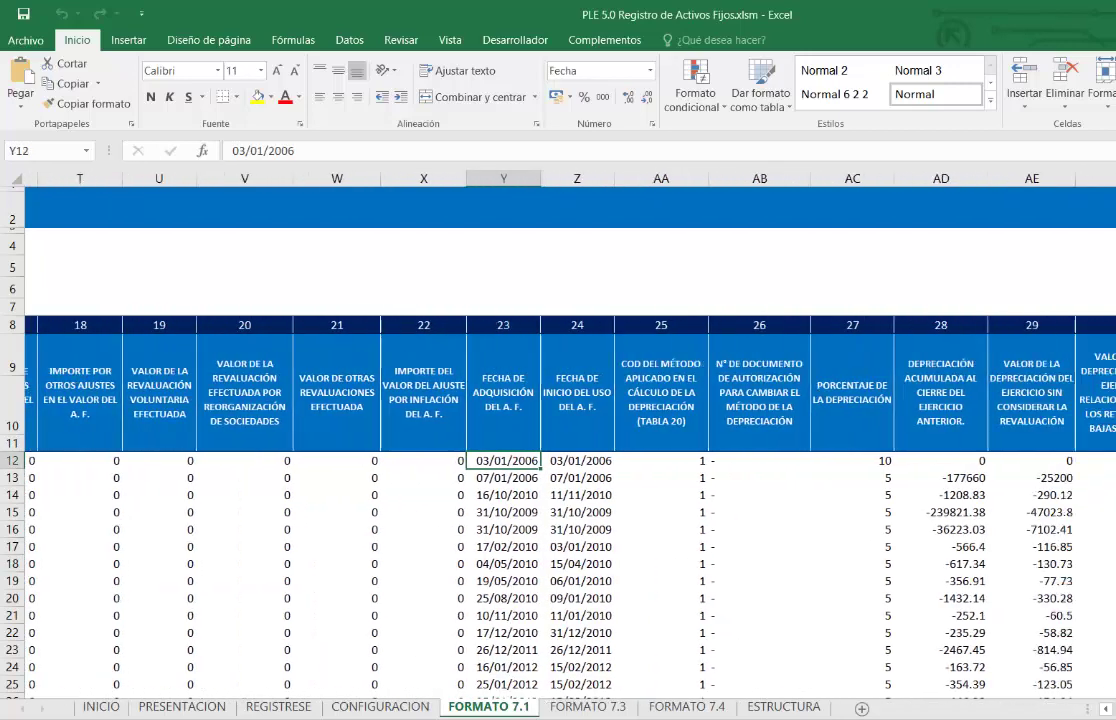
pyautogui.hscroll(1, 558, 440)
pyautogui.hscroll(2, 558, 440)
pyautogui.hscroll(1, 268, 347)
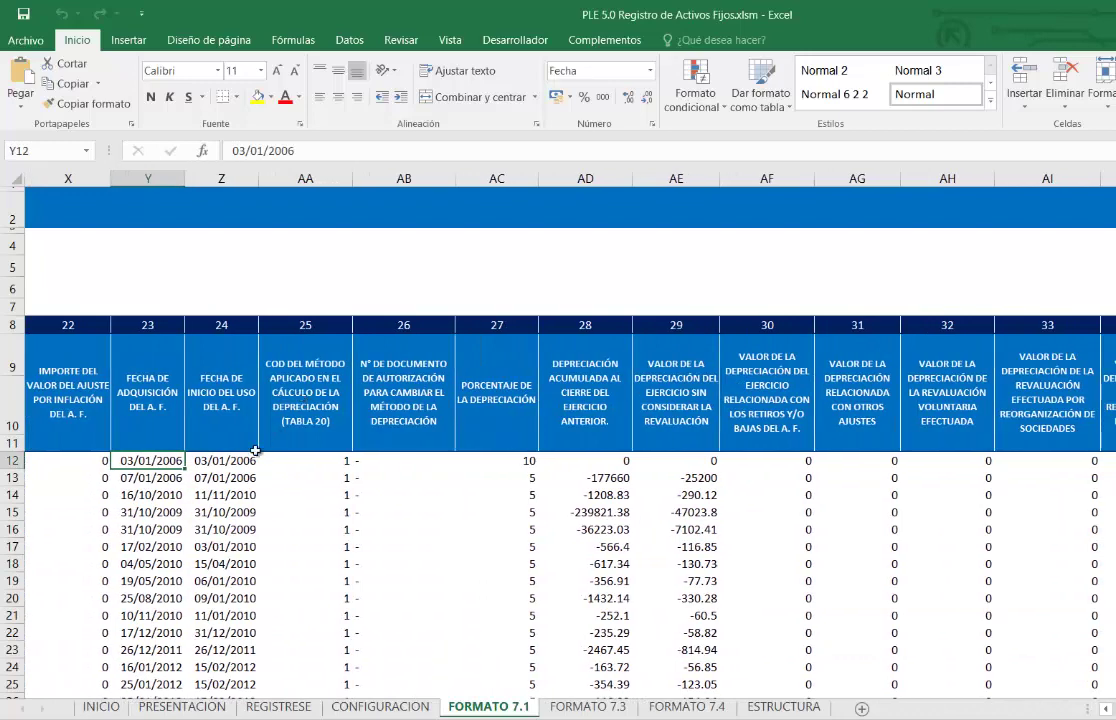
pyautogui.click(233, 461)
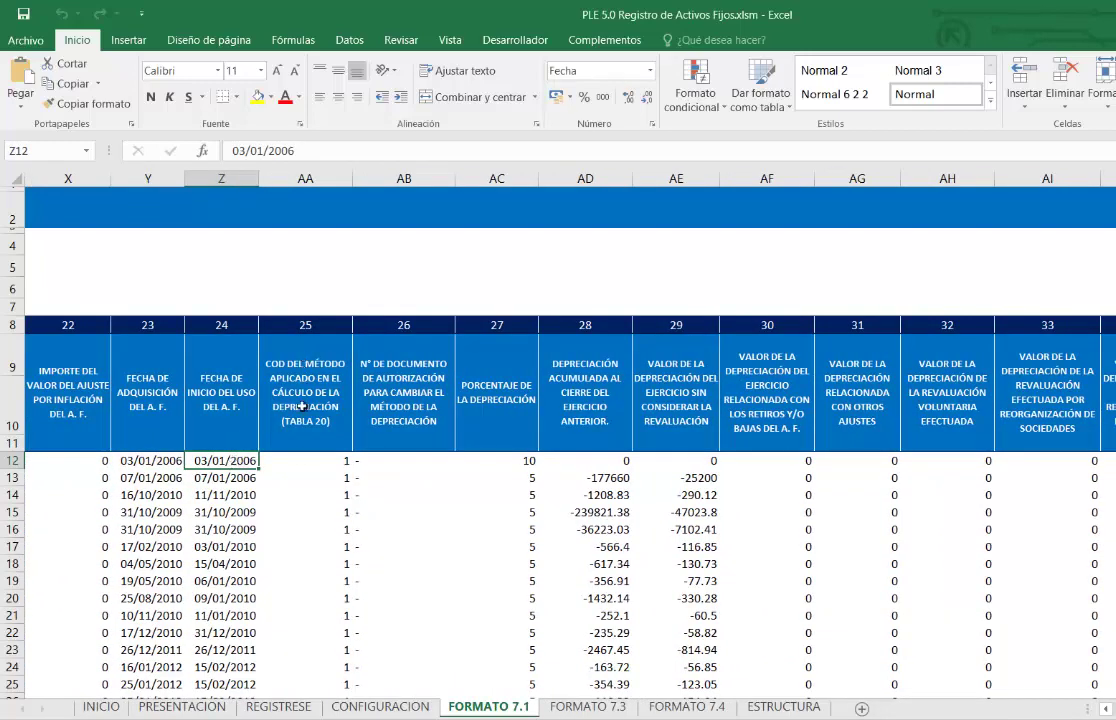
pyautogui.click(300, 460)
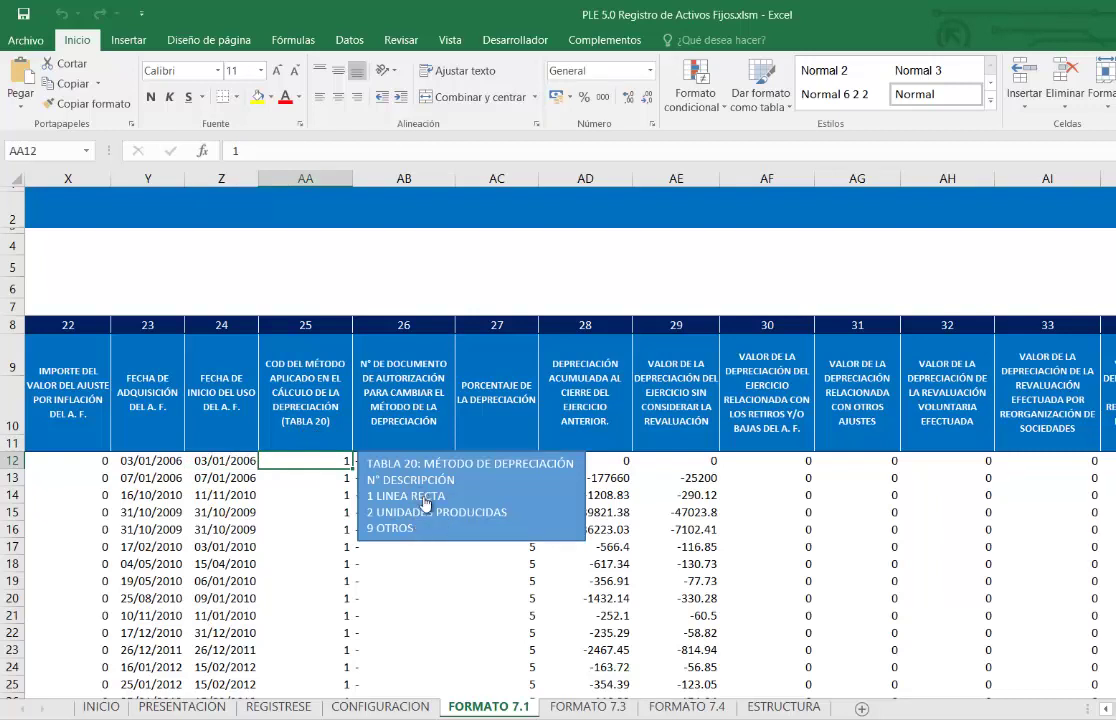
pyautogui.click(330, 461)
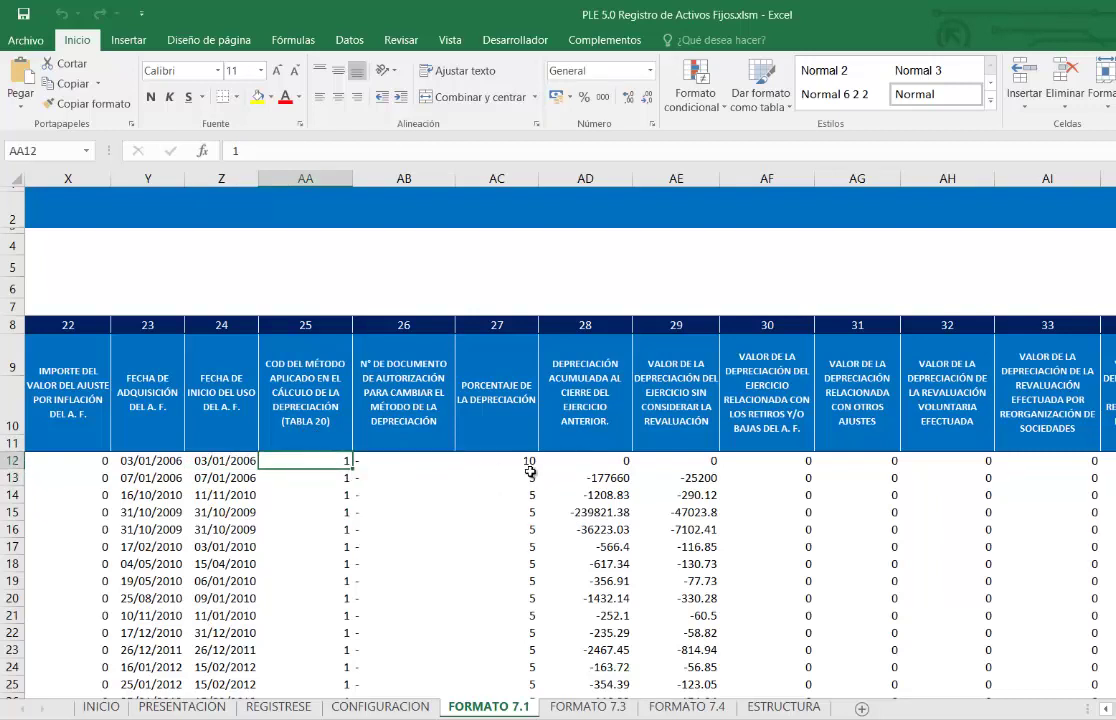
pyautogui.moveTo(515, 461)
pyautogui.mouseDown()
pyautogui.moveTo(523, 591)
pyautogui.moveTo(515, 462)
pyautogui.mouseUp()
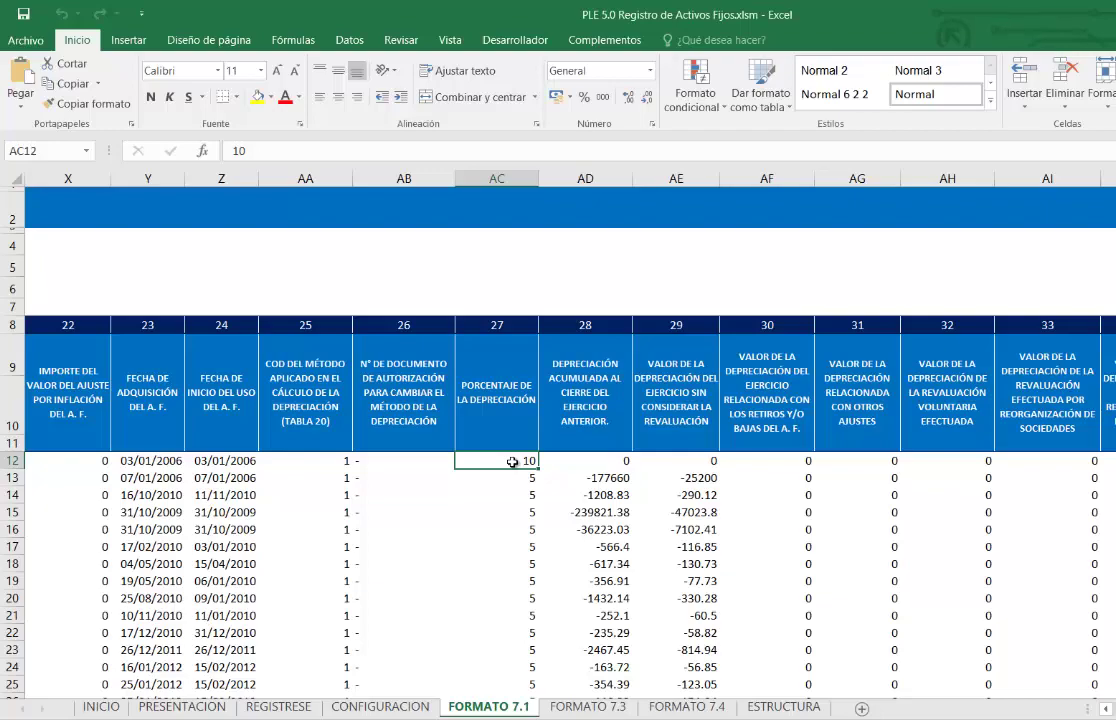
pyautogui.scroll(-3, 557, 477)
pyautogui.scroll(-3, 557, 477)
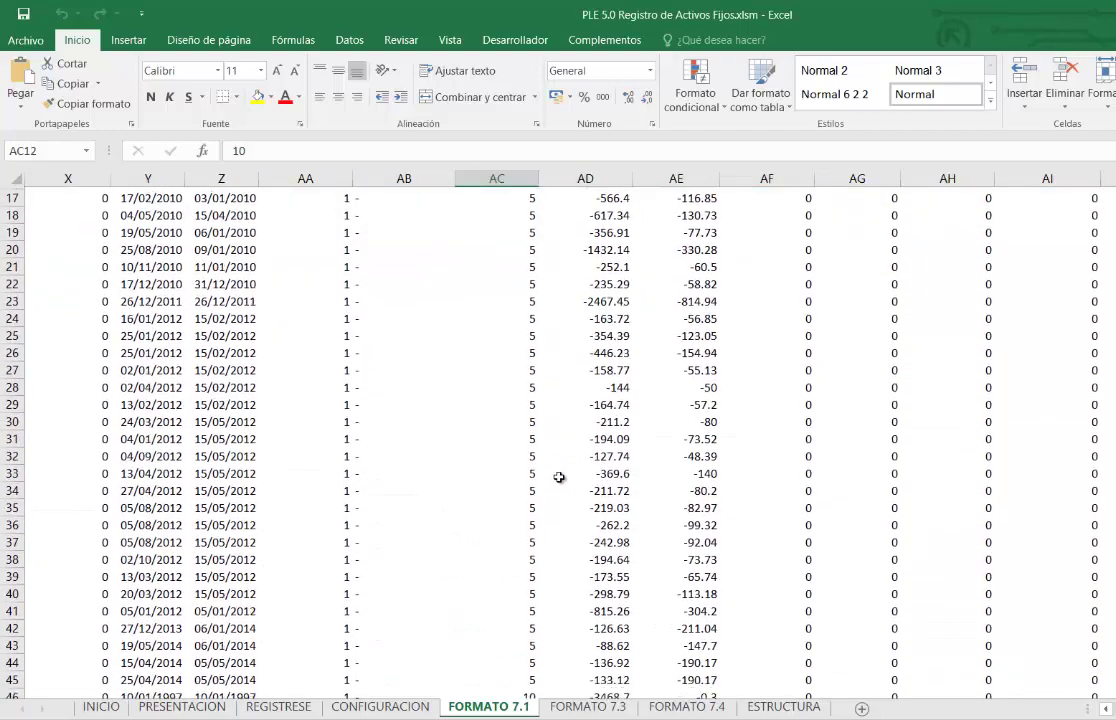
pyautogui.scroll(-10, 557, 477)
pyautogui.scroll(-5, 557, 477)
pyautogui.scroll(-5, 553, 471)
pyautogui.scroll(-5, 550, 471)
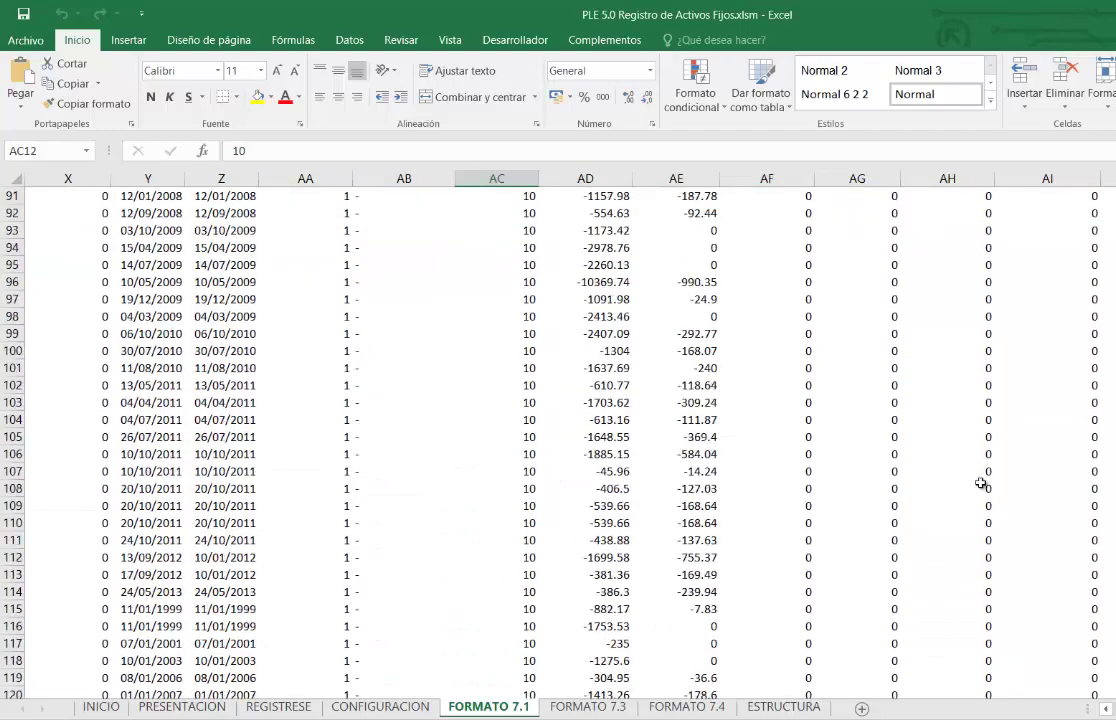
pyautogui.scroll(-20, 550, 471)
pyautogui.scroll(-10, 550, 471)
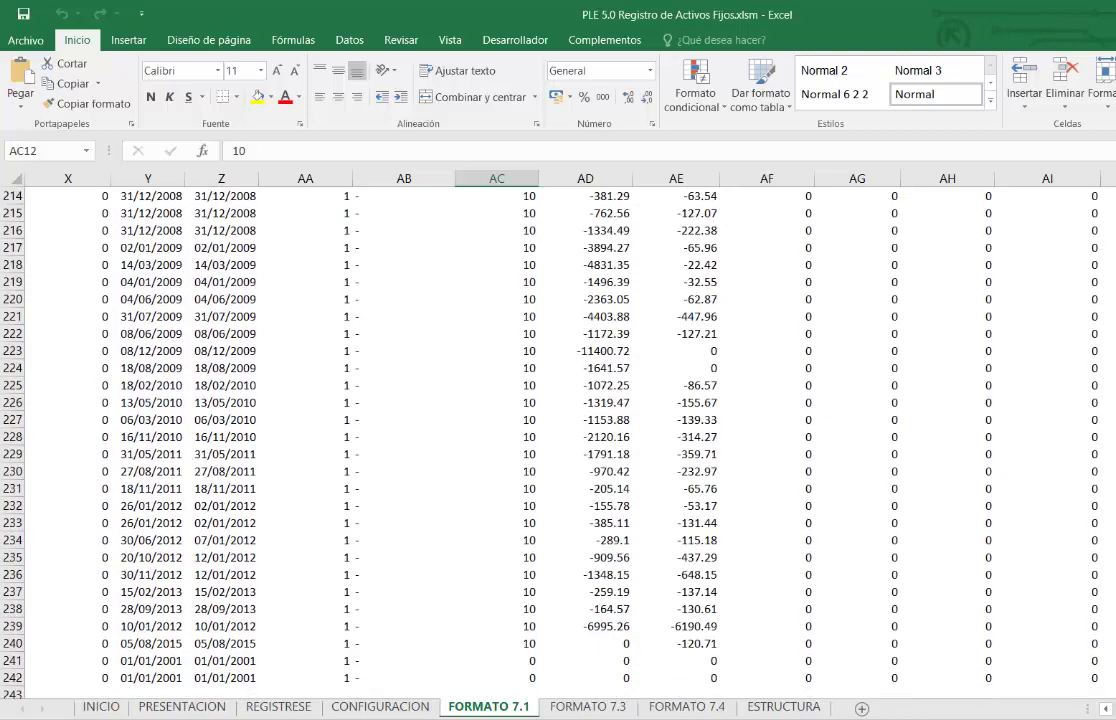
pyautogui.click(525, 659)
pyautogui.hscroll(-5, 558, 430)
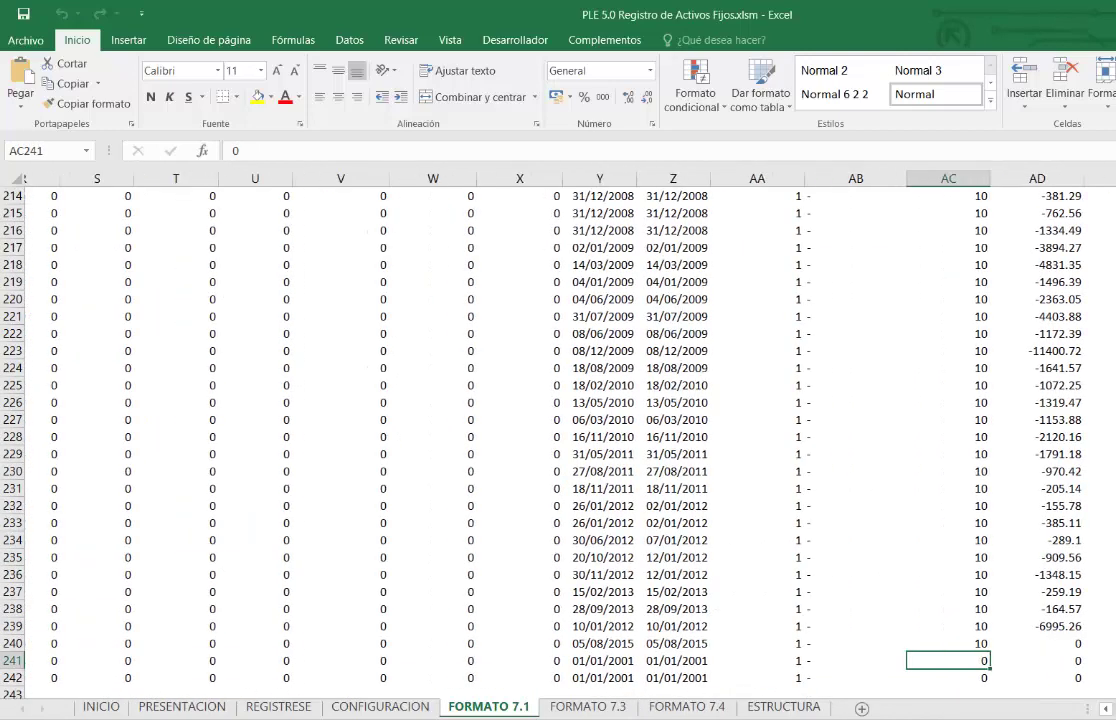
pyautogui.hscroll(-1, 558, 430)
pyautogui.hscroll(-3, 558, 430)
pyautogui.hscroll(-4, 558, 430)
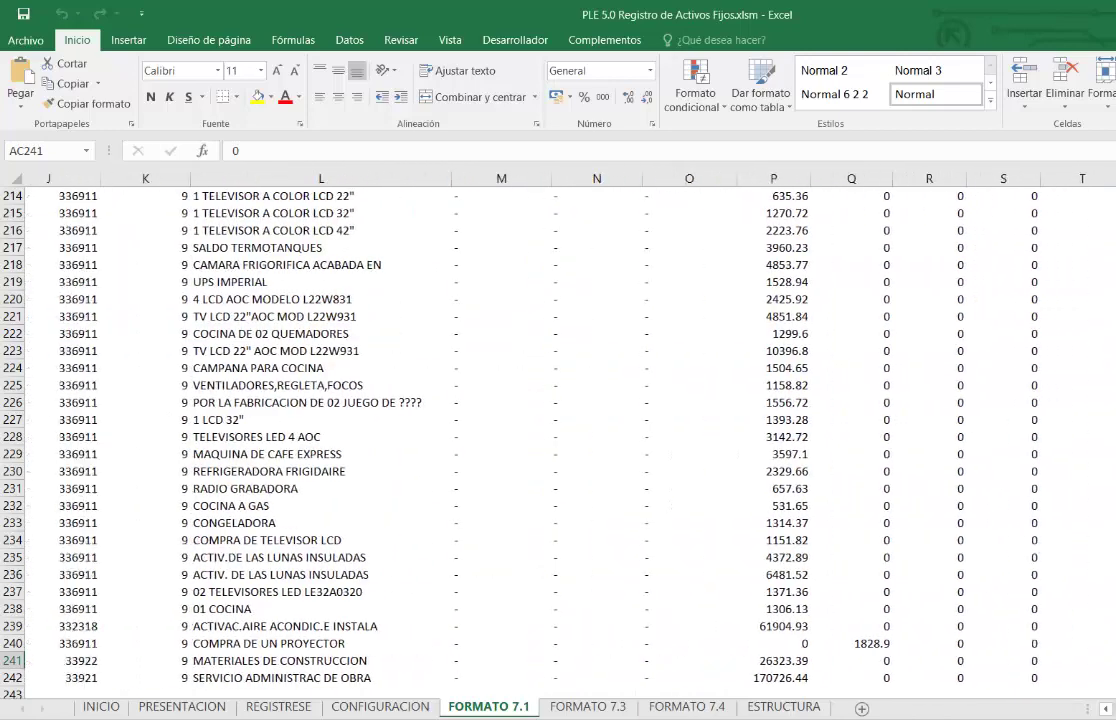
pyautogui.hscroll(-1, 558, 430)
pyautogui.hscroll(1, 558, 430)
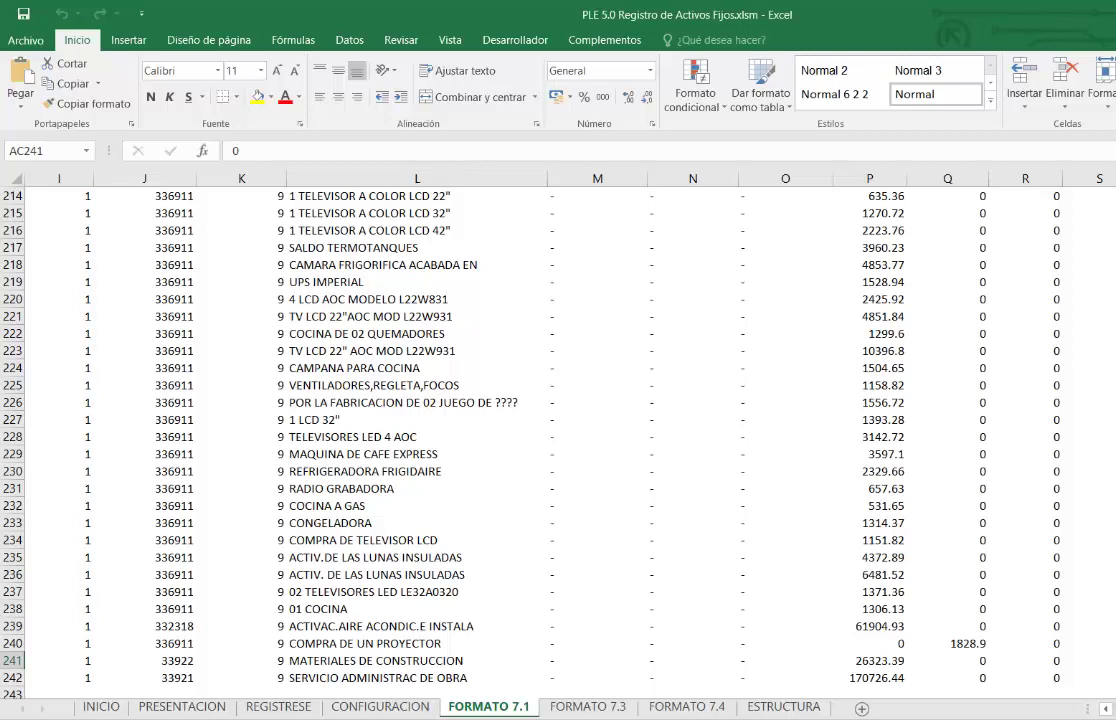
pyautogui.scroll(20, 558, 430)
pyautogui.scroll(15, 558, 430)
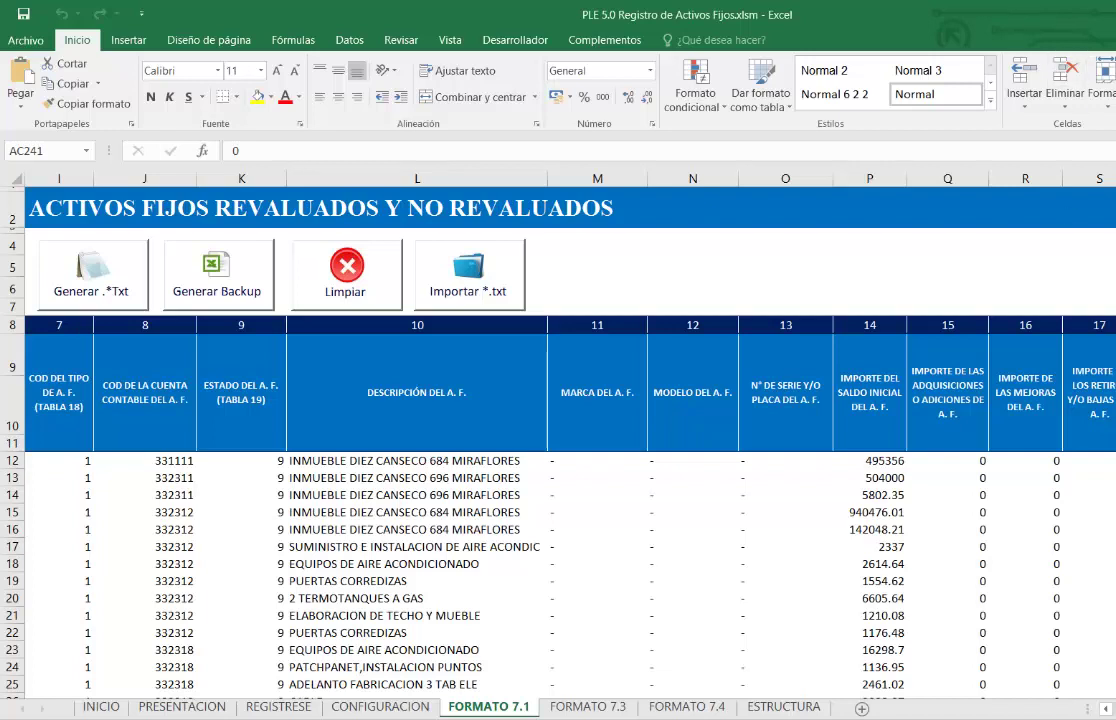
pyautogui.hscroll(3, 558, 450)
pyautogui.hscroll(3, 558, 450)
pyautogui.hscroll(2, 558, 450)
pyautogui.hscroll(2, 558, 450)
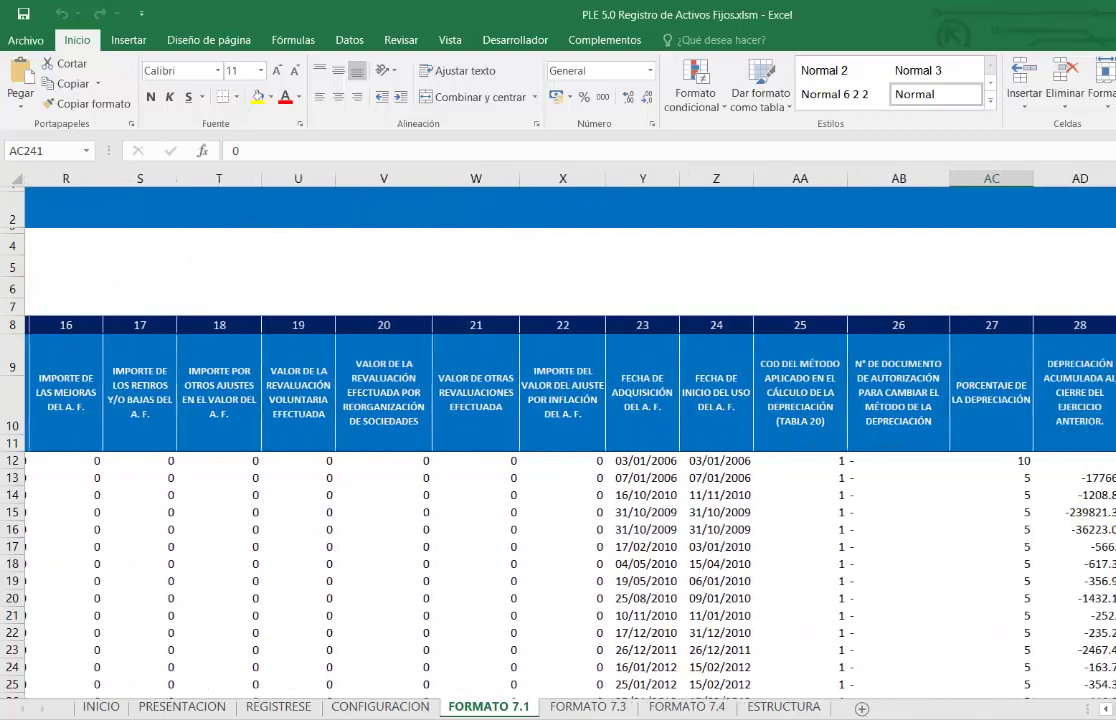
pyautogui.hscroll(2, 558, 450)
pyautogui.hscroll(2, 558, 450)
pyautogui.hscroll(2, 558, 450)
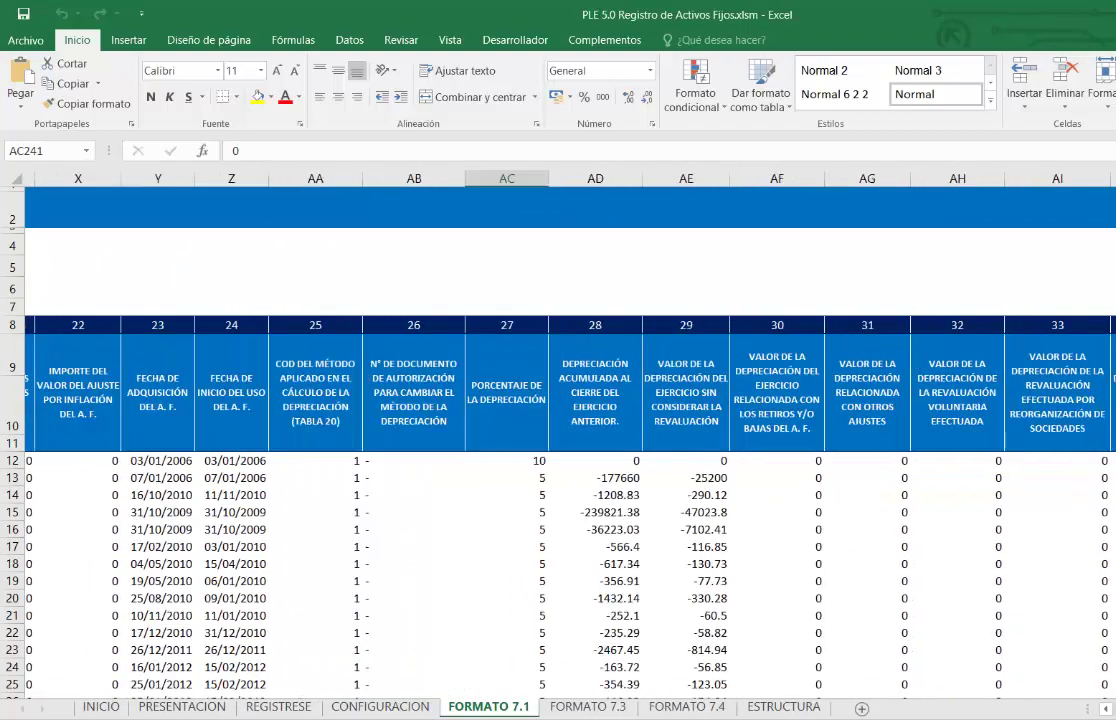
pyautogui.hscroll(1, 558, 450)
pyautogui.hscroll(1, 558, 450)
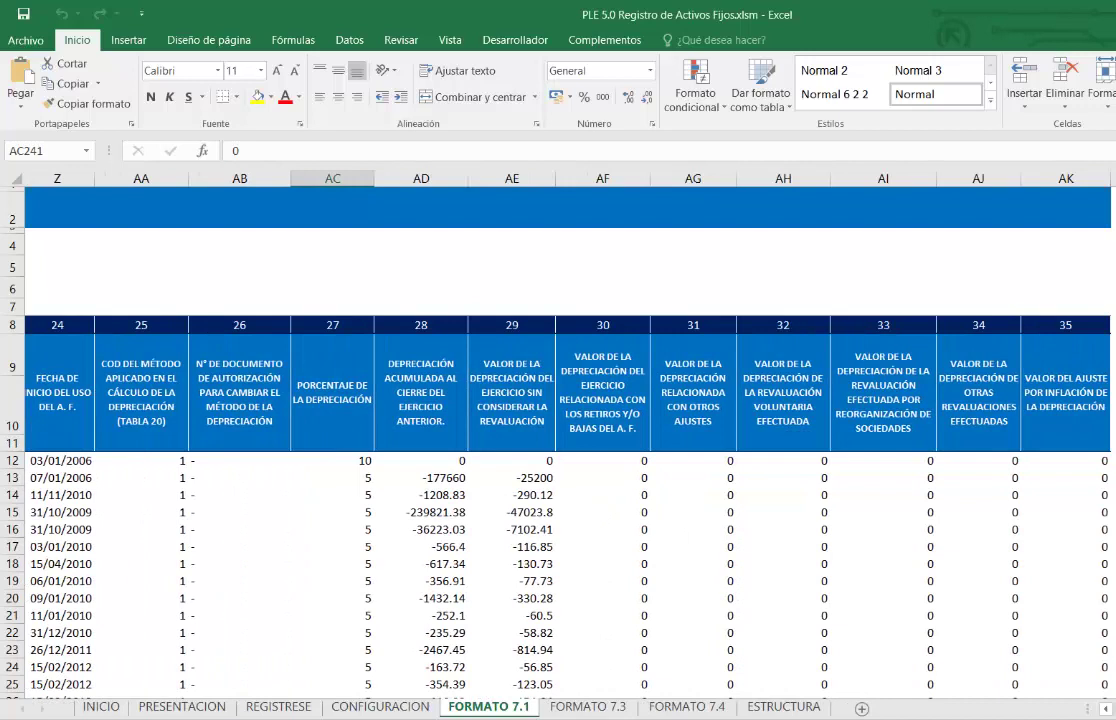
pyautogui.click(440, 495)
pyautogui.click(440, 564)
pyautogui.click(448, 598)
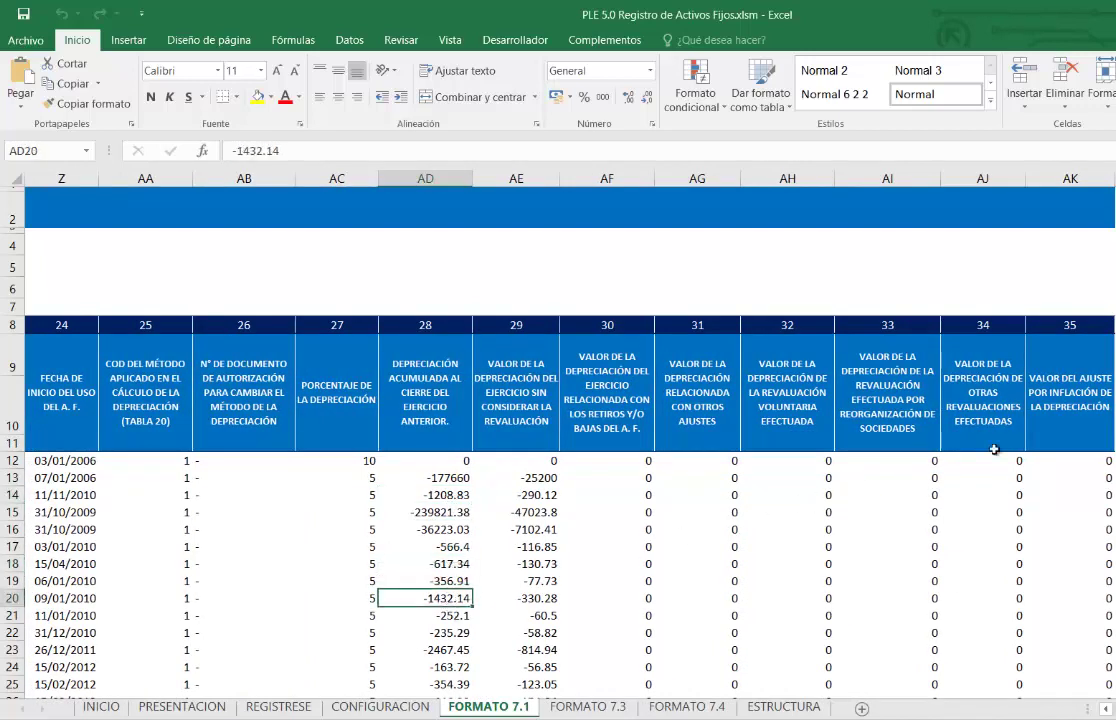
pyautogui.hscroll(-4, 711, 520)
pyautogui.hscroll(-10, 711, 520)
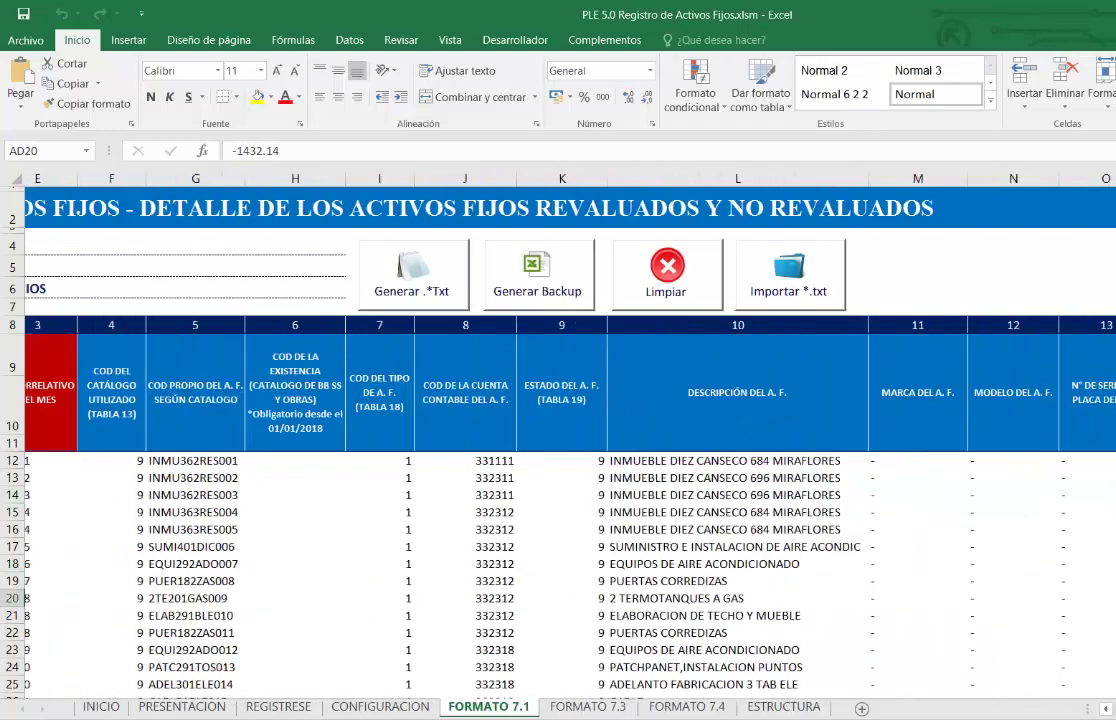
pyautogui.hscroll(-3, 711, 520)
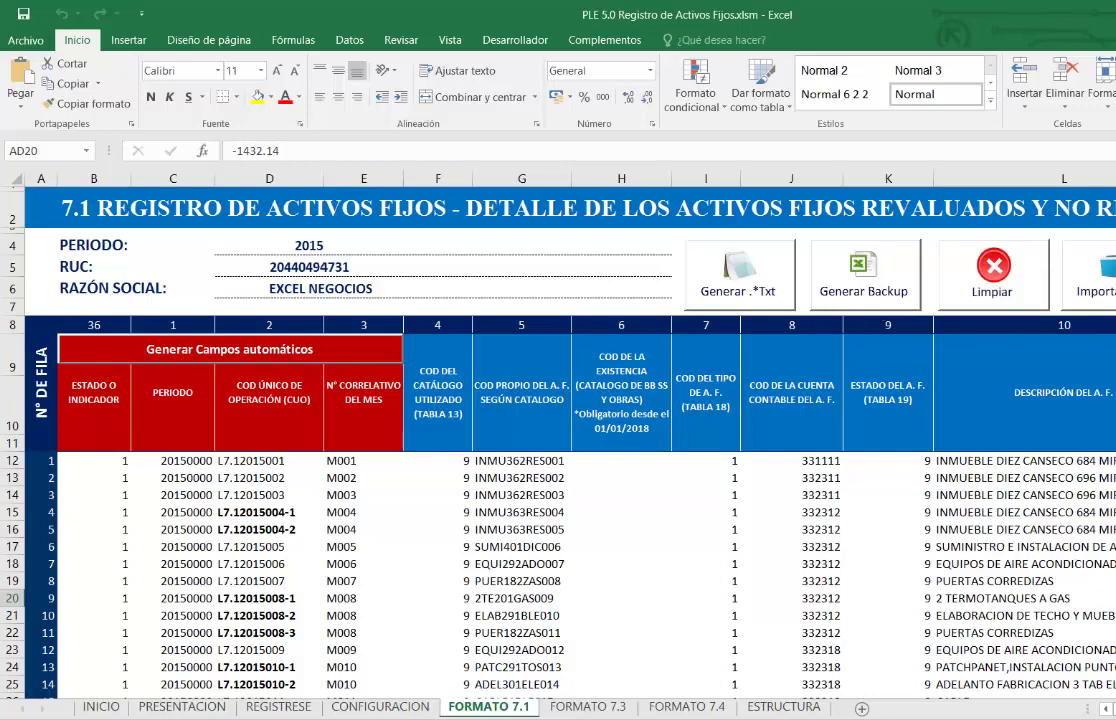
pyautogui.hscroll(3, 945, 503)
pyautogui.hscroll(1, 558, 500)
pyautogui.hscroll(3, 558, 500)
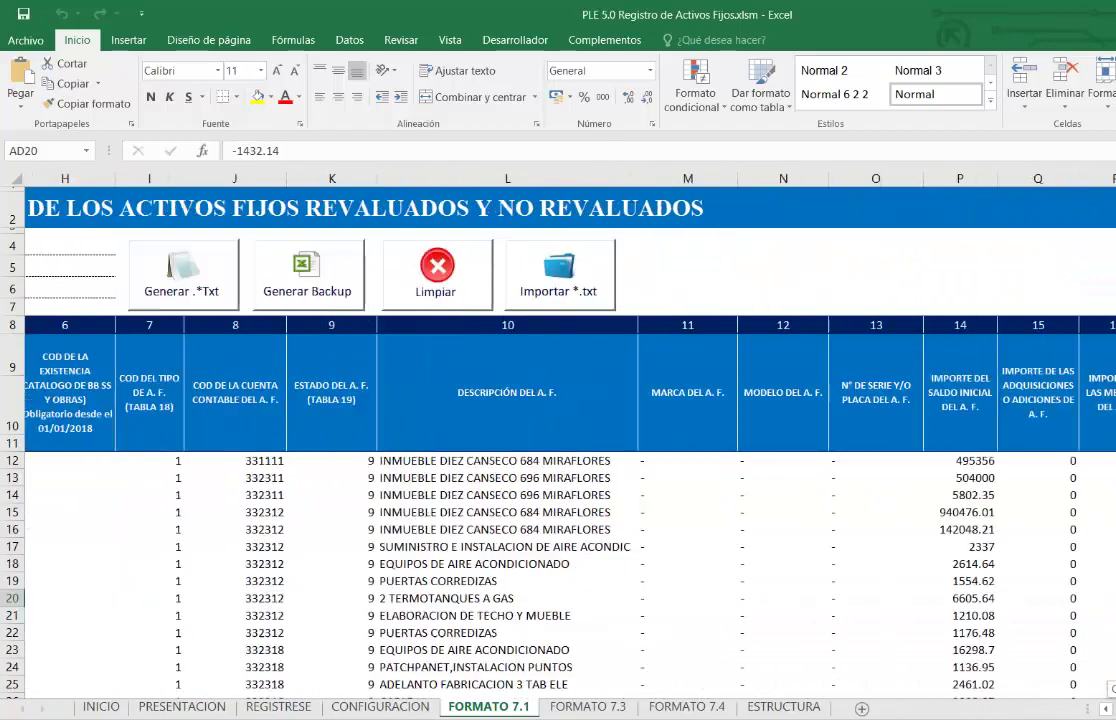
pyautogui.hscroll(3, 558, 500)
pyautogui.hscroll(1, 558, 500)
pyautogui.hscroll(5, 558, 500)
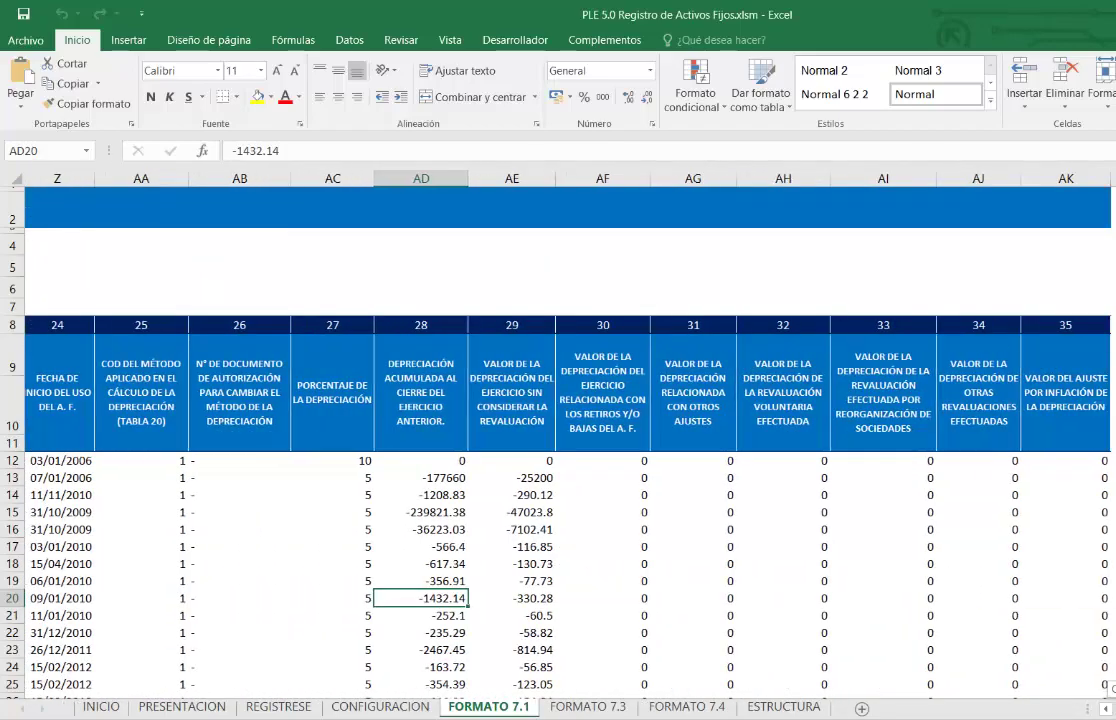
pyautogui.hscroll(-2, 558, 500)
pyautogui.hscroll(2, 558, 500)
pyautogui.hscroll(-5, 1055, 547)
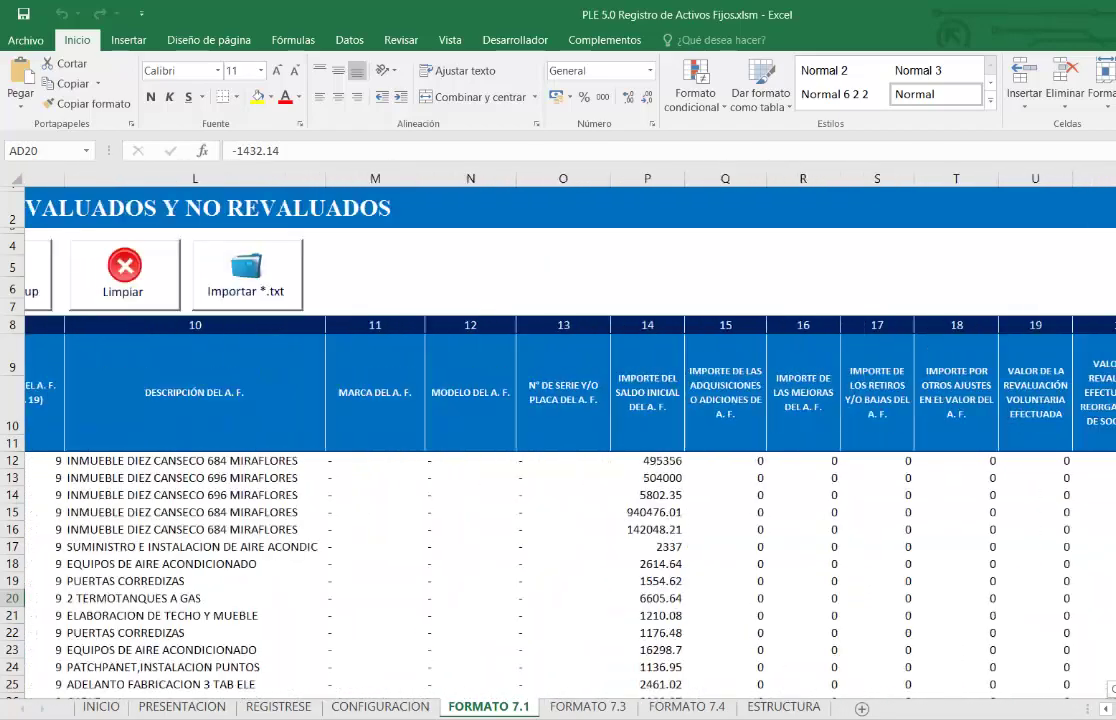
pyautogui.hscroll(-5, 1055, 547)
pyautogui.scroll(-2, 1058, 544)
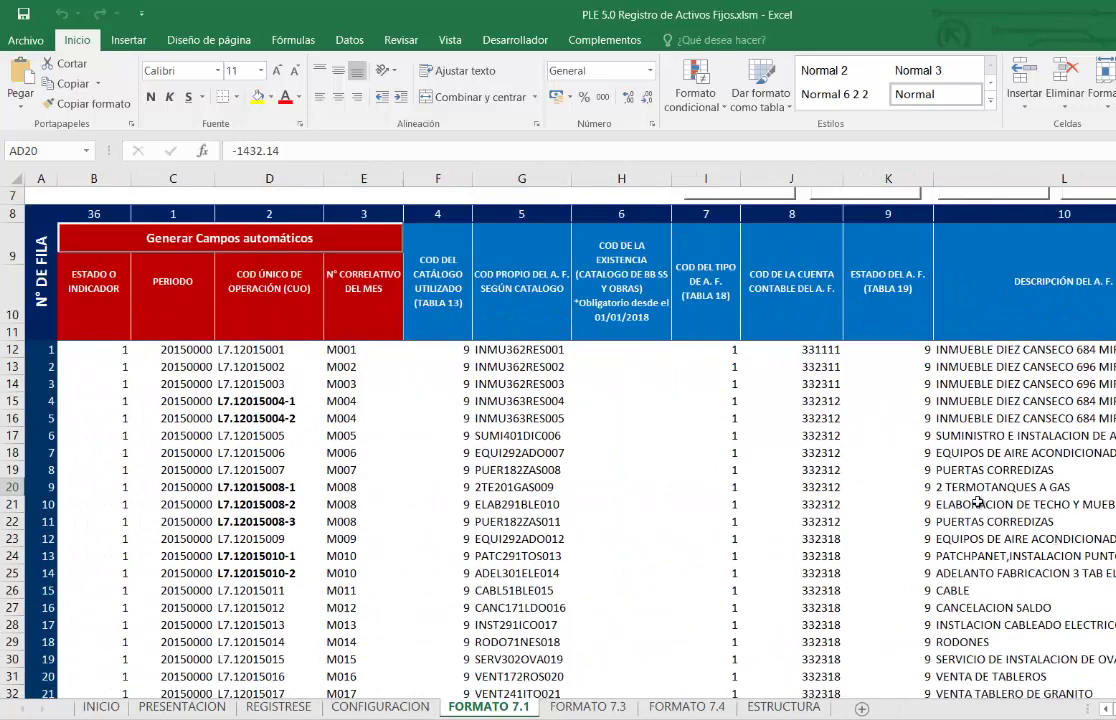
# Plant test errors: blank K18's asset state and change Y23's acquisition date to 26/12/2021
pyautogui.click(918, 451)
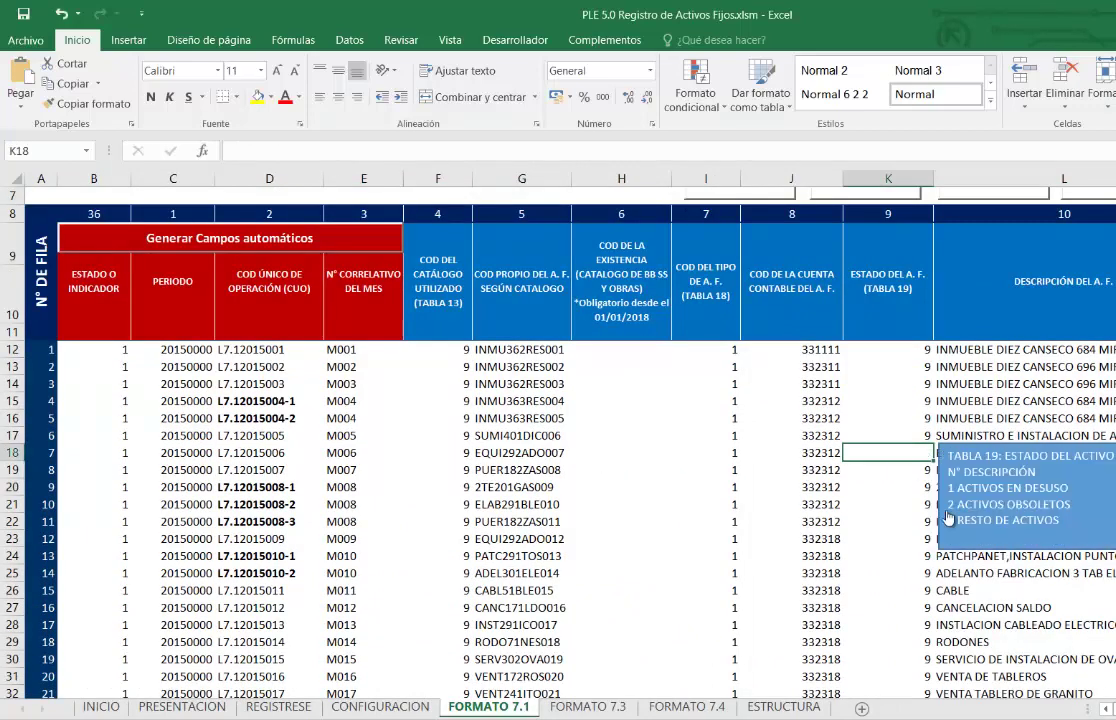
pyautogui.hscroll(3, 965, 600)
pyautogui.hscroll(3, 558, 450)
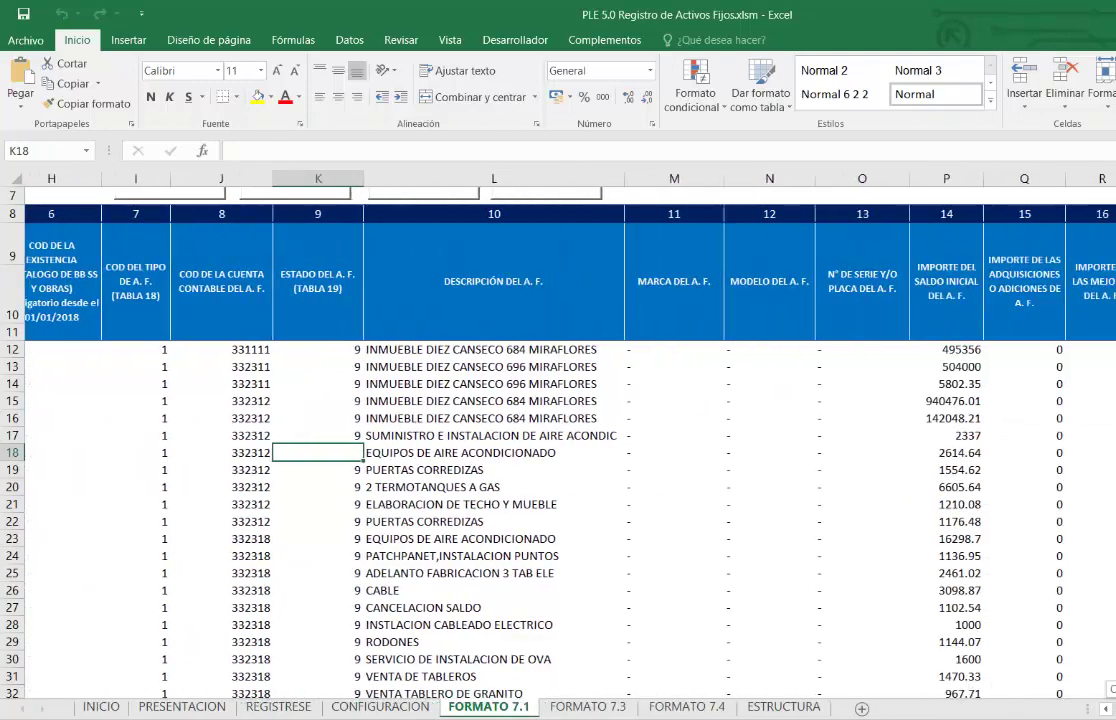
pyautogui.hscroll(1, 558, 450)
pyautogui.hscroll(1, 558, 450)
pyautogui.hscroll(5, 558, 450)
pyautogui.hscroll(1, 968, 600)
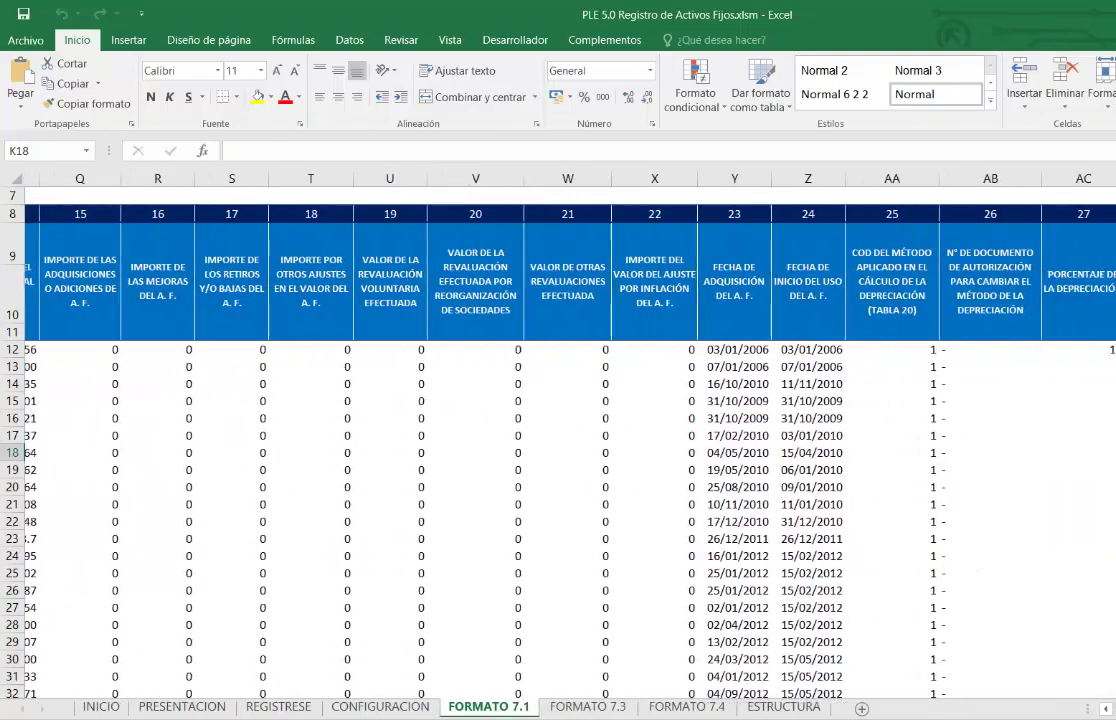
pyautogui.click(720, 538)
pyautogui.doubleClick(757, 538)
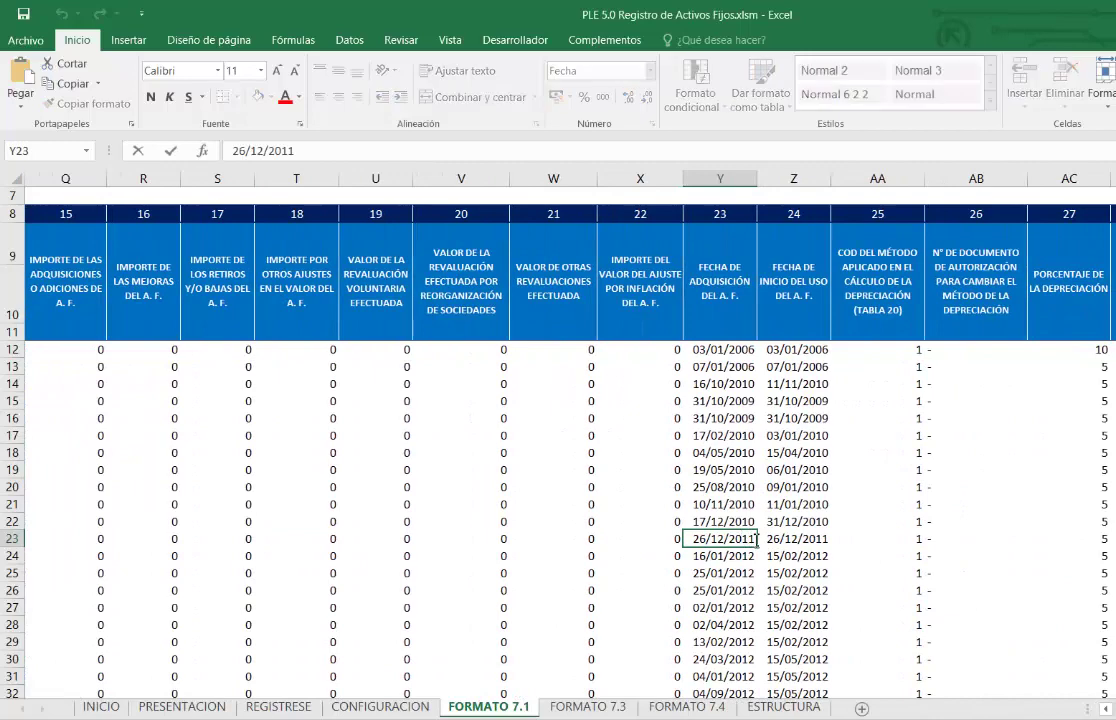
pyautogui.moveTo(743, 538); pyautogui.dragTo(737, 538)
pyautogui.write('2')
pyautogui.click(748, 506)
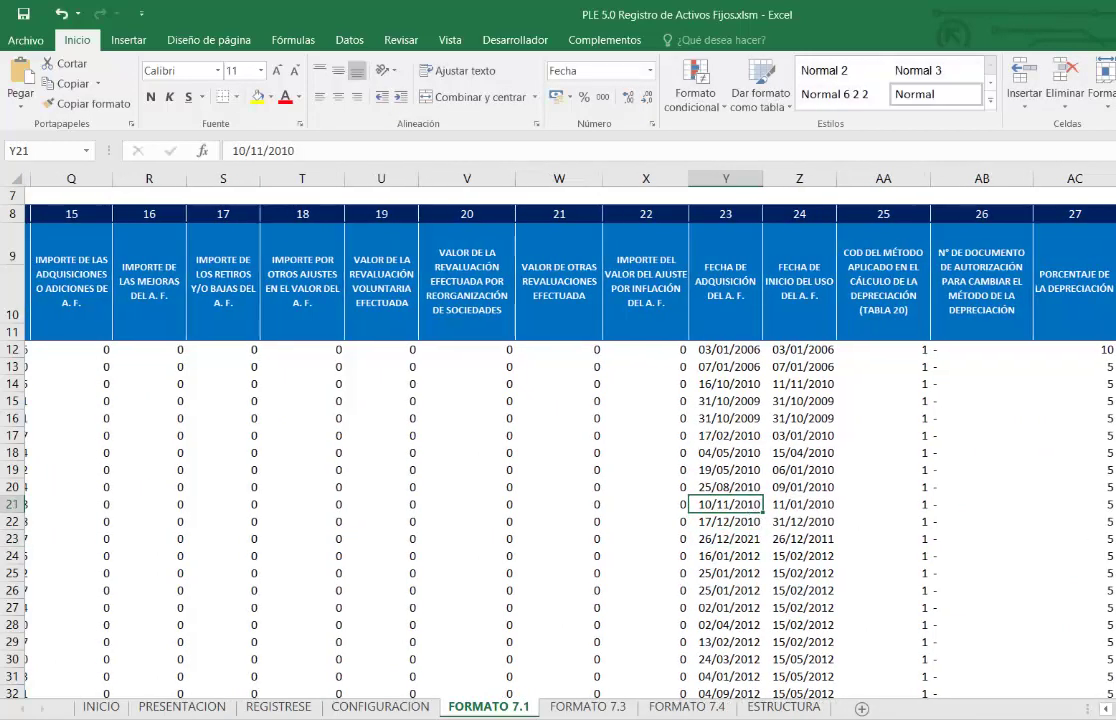
# Replace the 0 accumulated depreciation in AD12 with the letter A
pyautogui.hscroll(5, 788, 522)
pyautogui.hscroll(3, 788, 522)
pyautogui.scroll(-6, 788, 522)
pyautogui.scroll(-1, 788, 522)
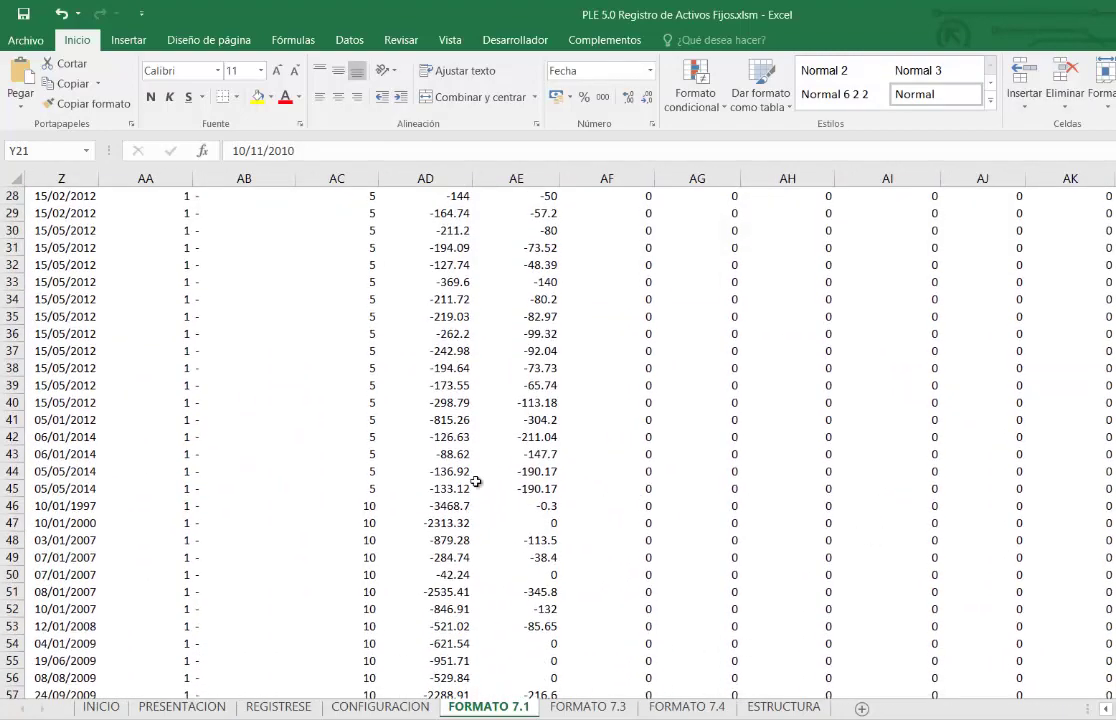
pyautogui.click(463, 487)
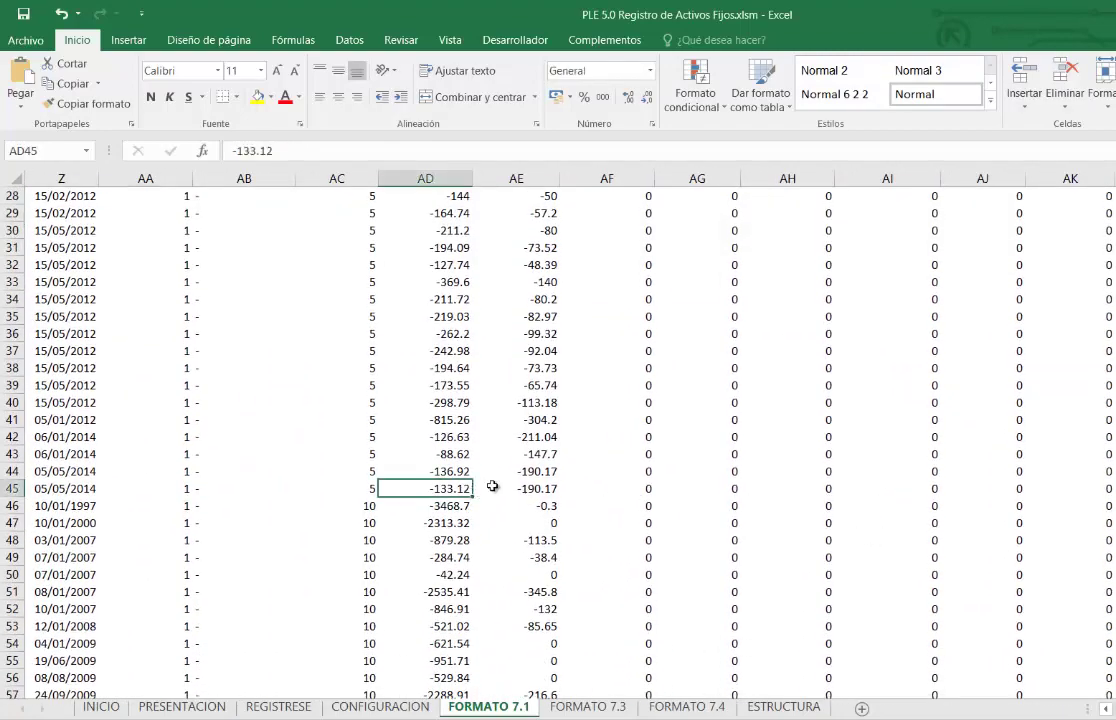
pyautogui.scroll(9, 600, 432)
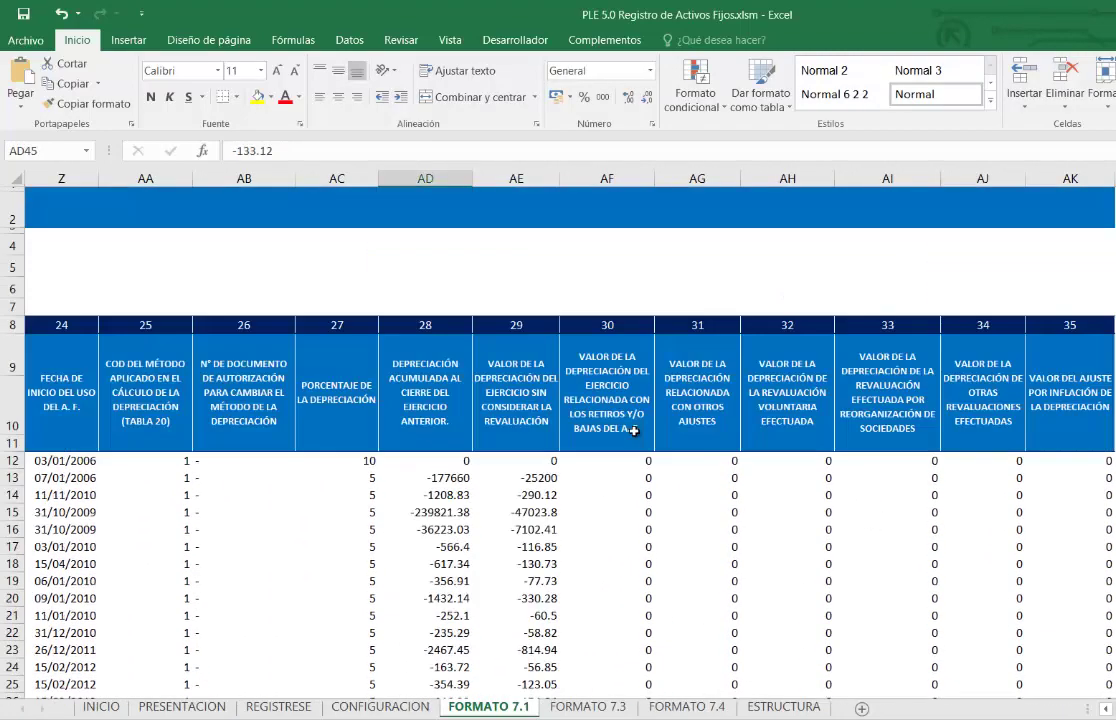
pyautogui.click(450, 464)
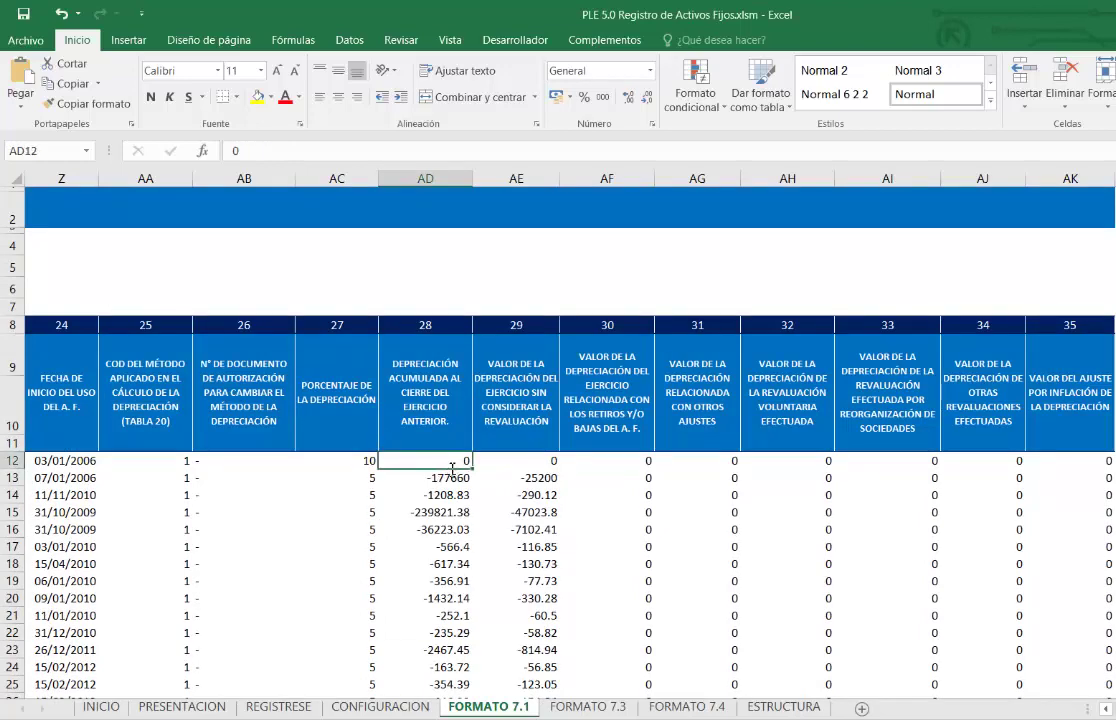
pyautogui.write('A')
pyautogui.press('Return')
pyautogui.press('Return')
pyautogui.click(462, 466)
pyautogui.hscroll(-10, 890, 590)
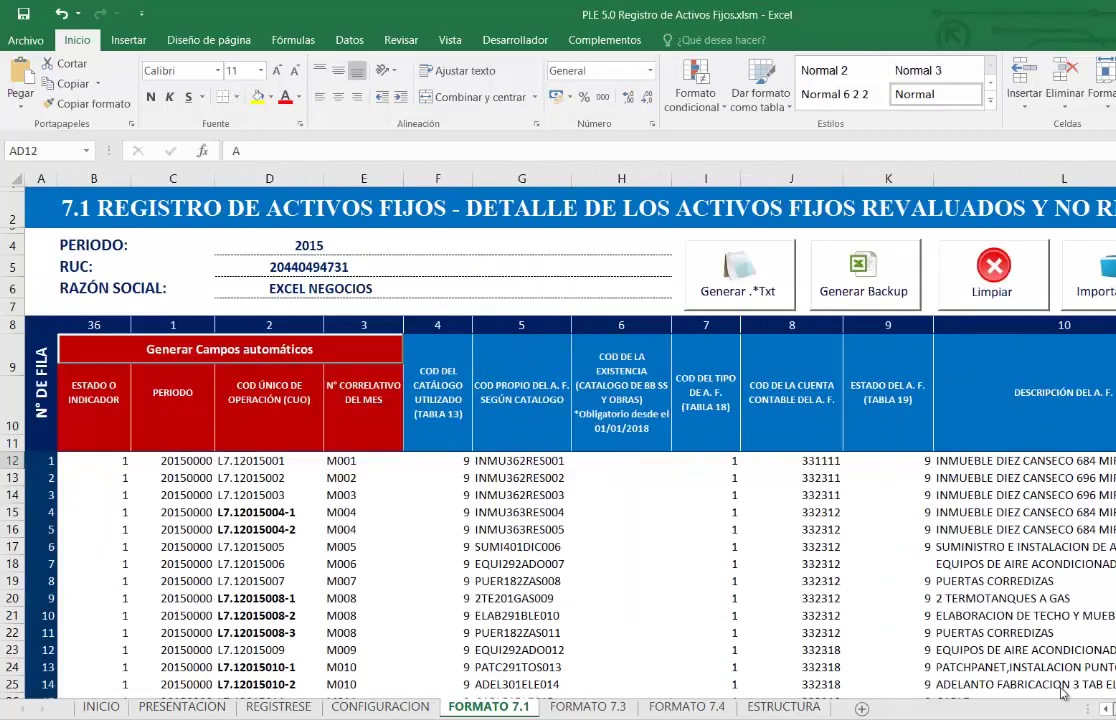
# Attempt the PLE .txt export twice, dismissing the configuration warning each time
pyautogui.click(742, 276)
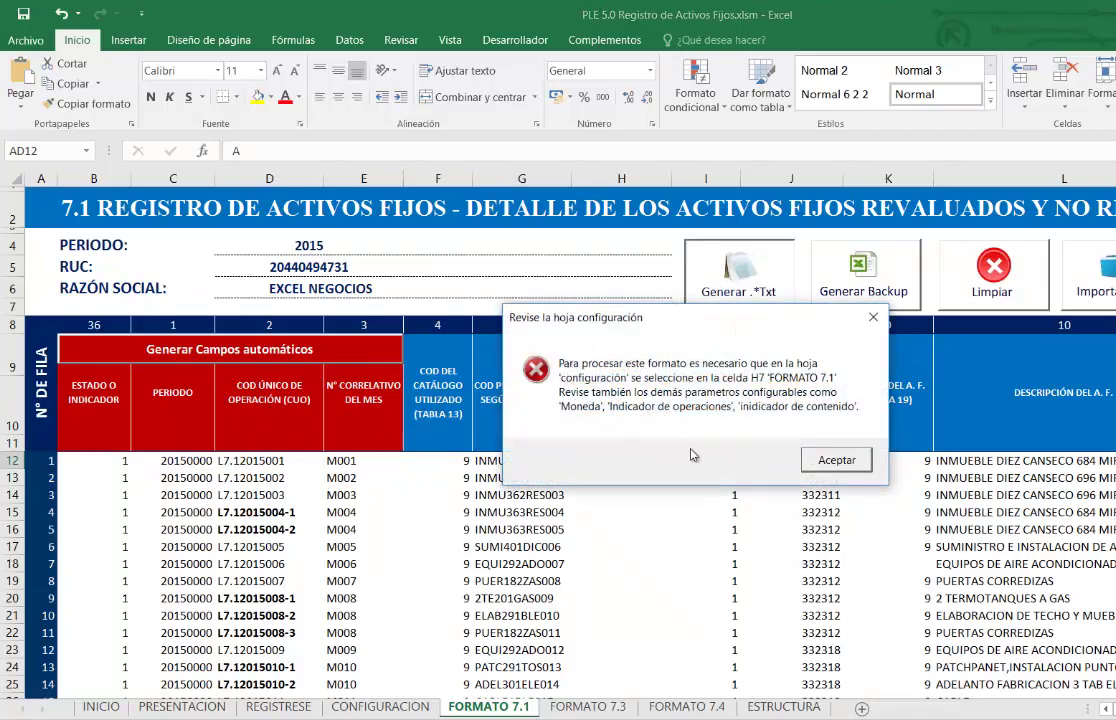
pyautogui.click(836, 462)
pyautogui.click(722, 286)
pyautogui.click(803, 466)
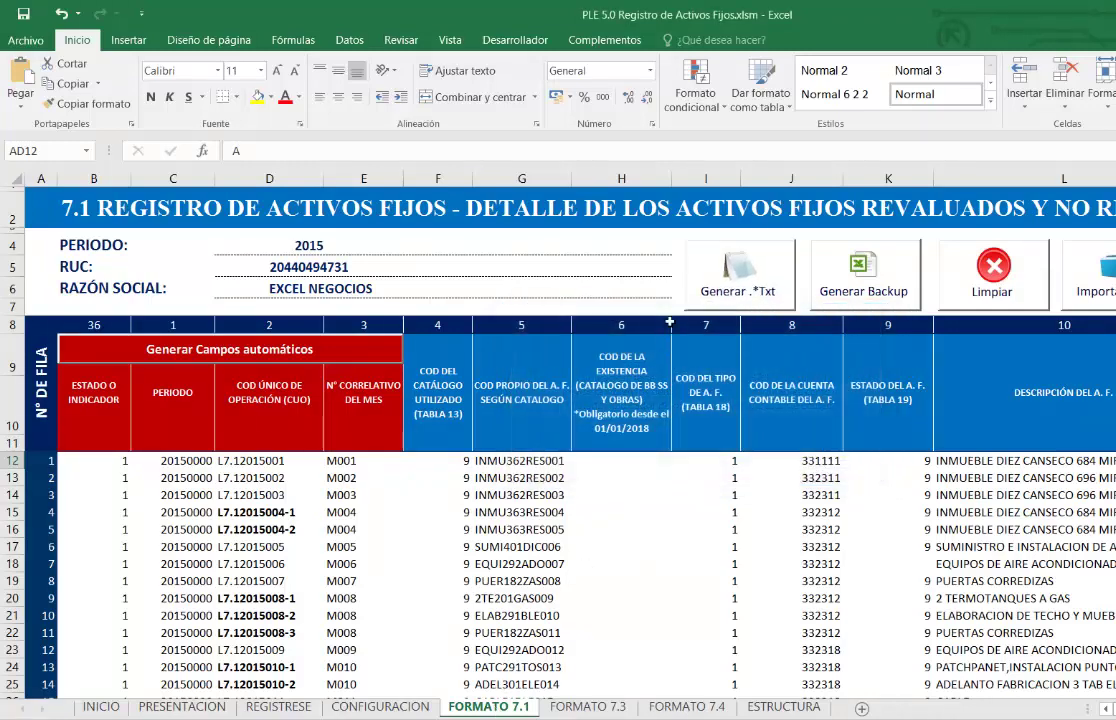
# Set H7 on CONFIGURACION to FORMATO 7.1, then export the .txt from FORMATO 7.1 again
pyautogui.click(380, 706)
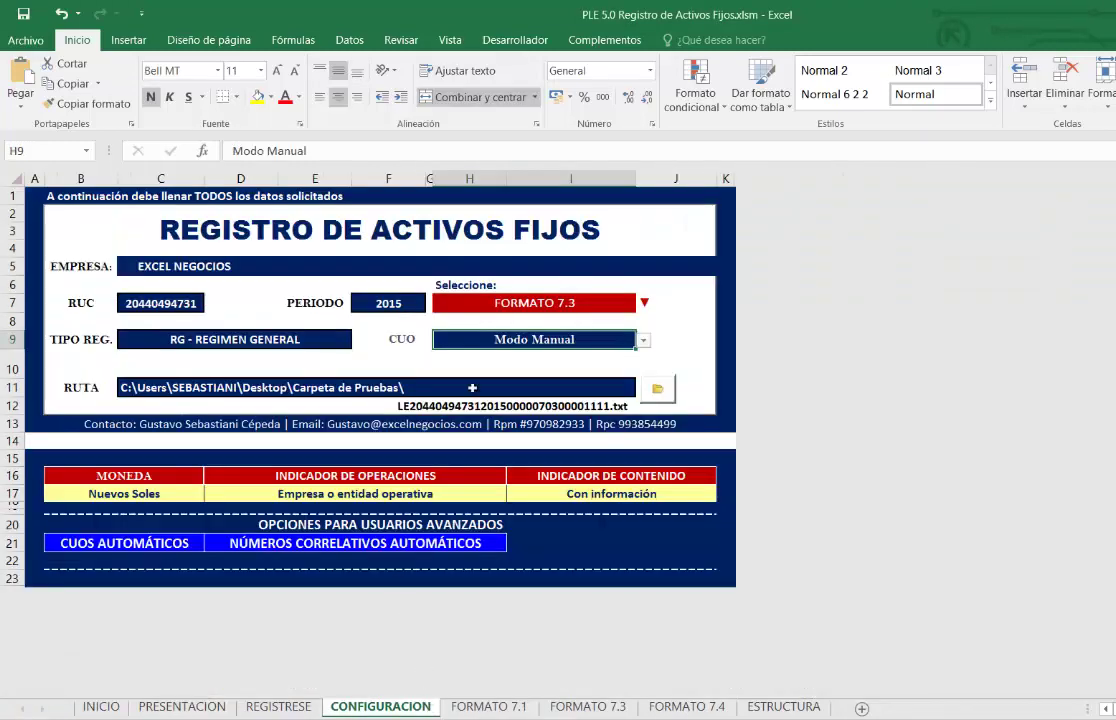
pyautogui.click(612, 306)
pyautogui.click(643, 303)
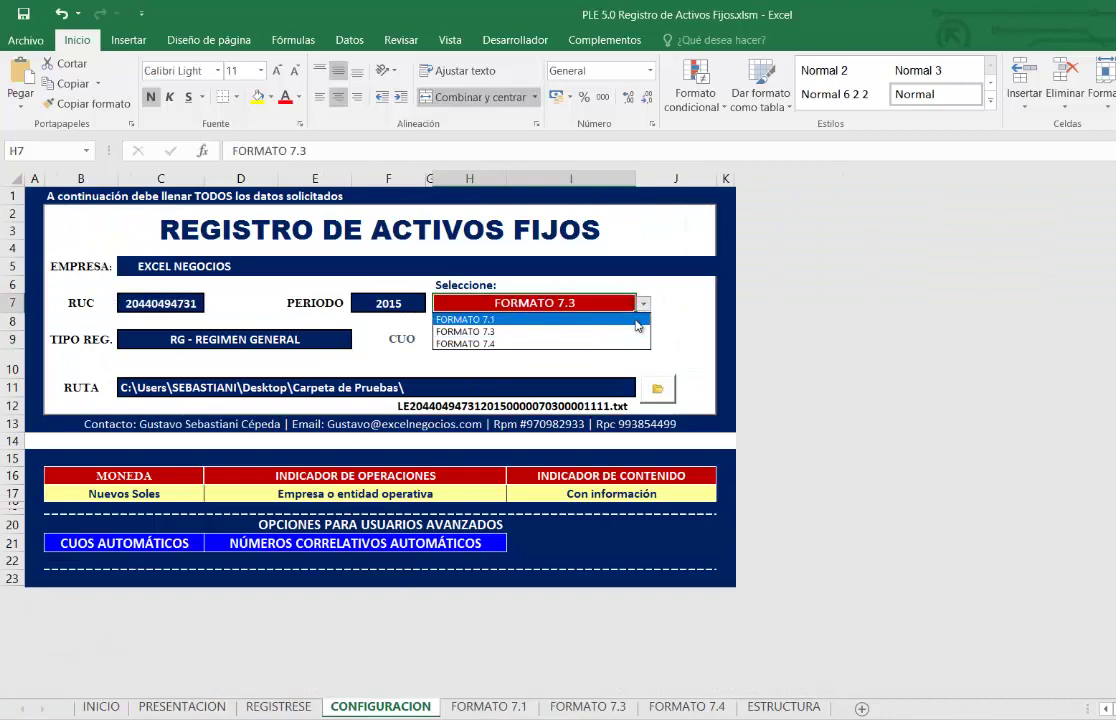
pyautogui.click(635, 318)
pyautogui.click(512, 706)
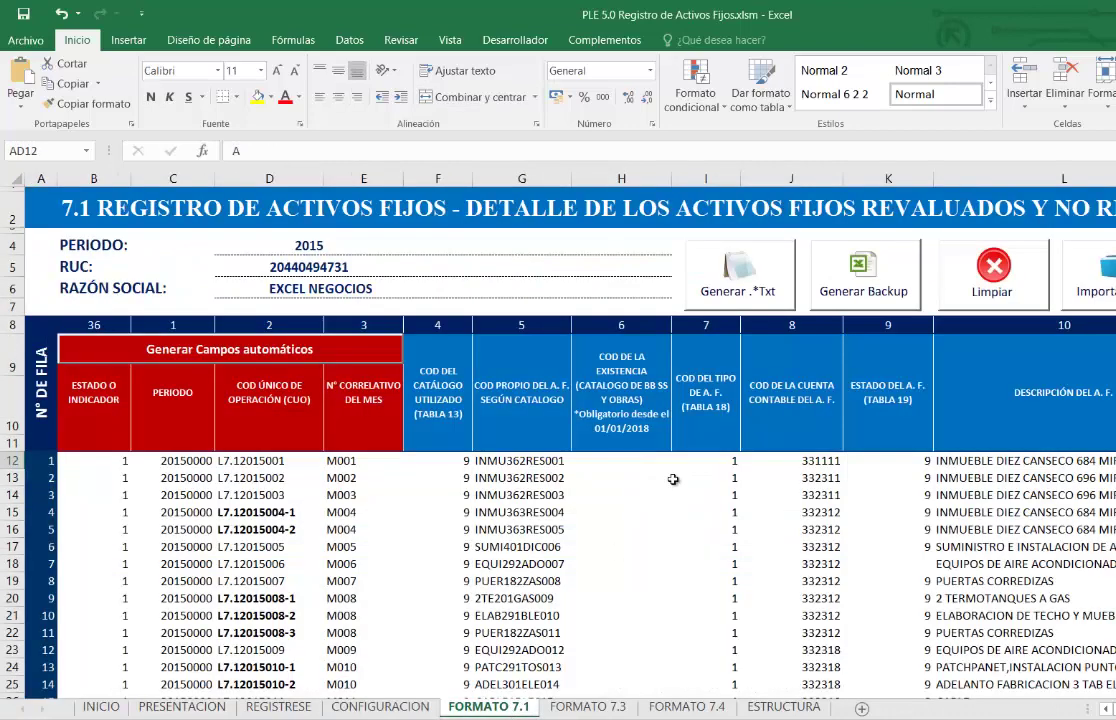
pyautogui.click(690, 250)
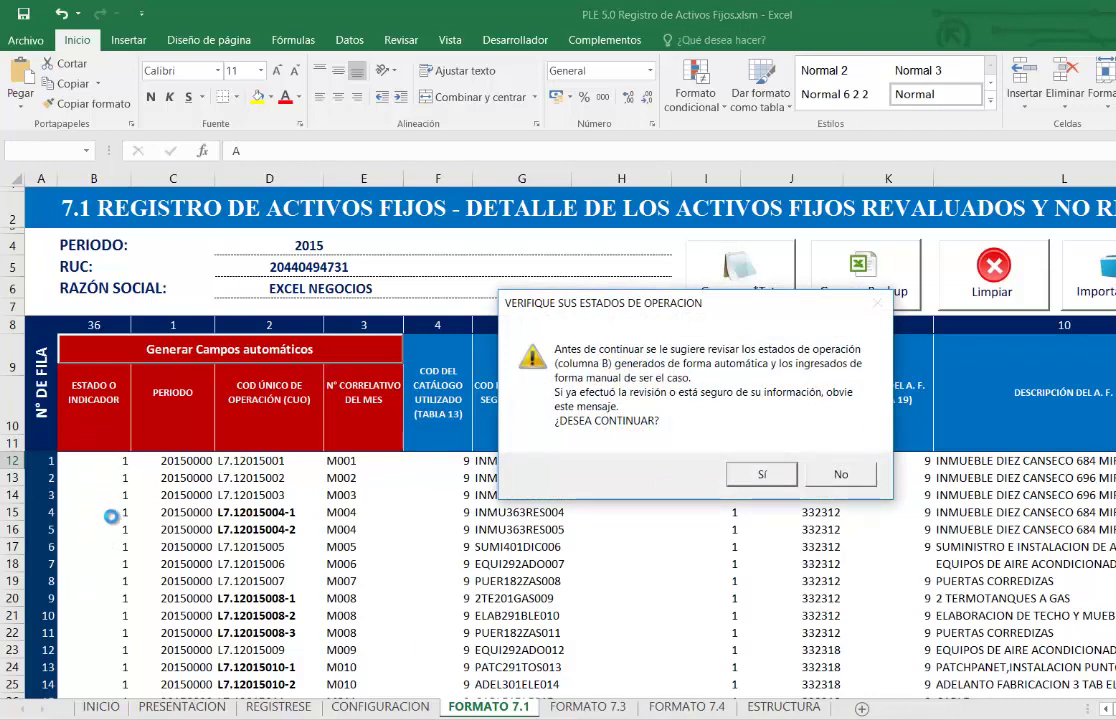
# Continue past the operation-states prompt, show only the three flagged rows, and set K18's state to 9
pyautogui.click(761, 476)
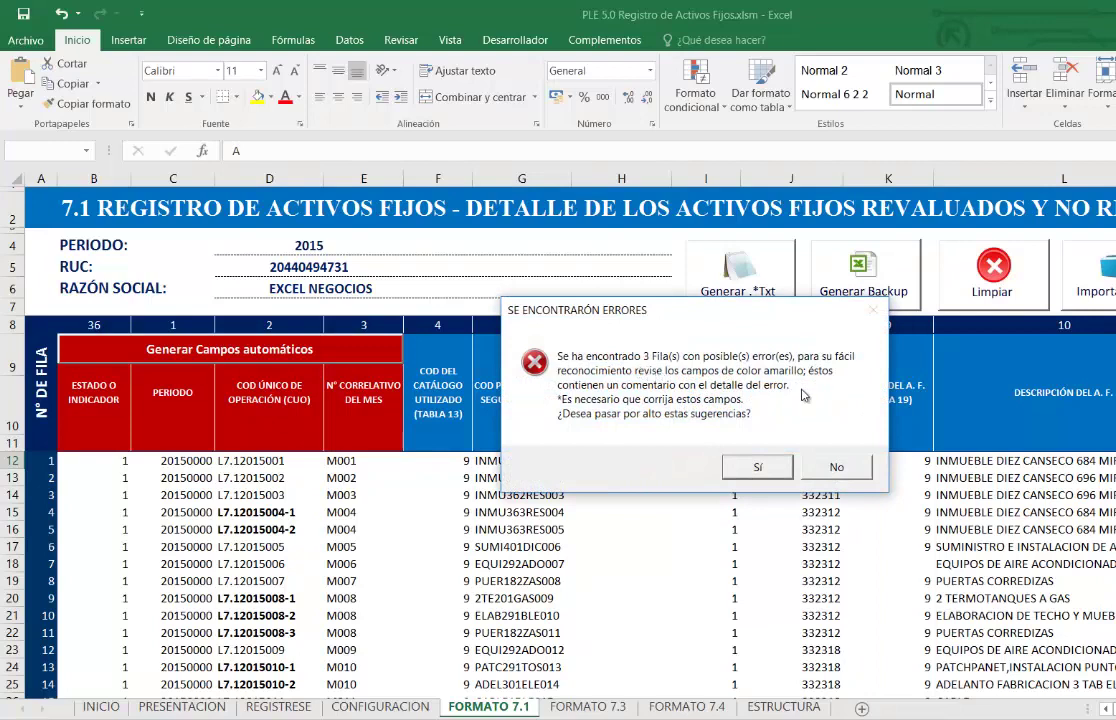
pyautogui.click(835, 467)
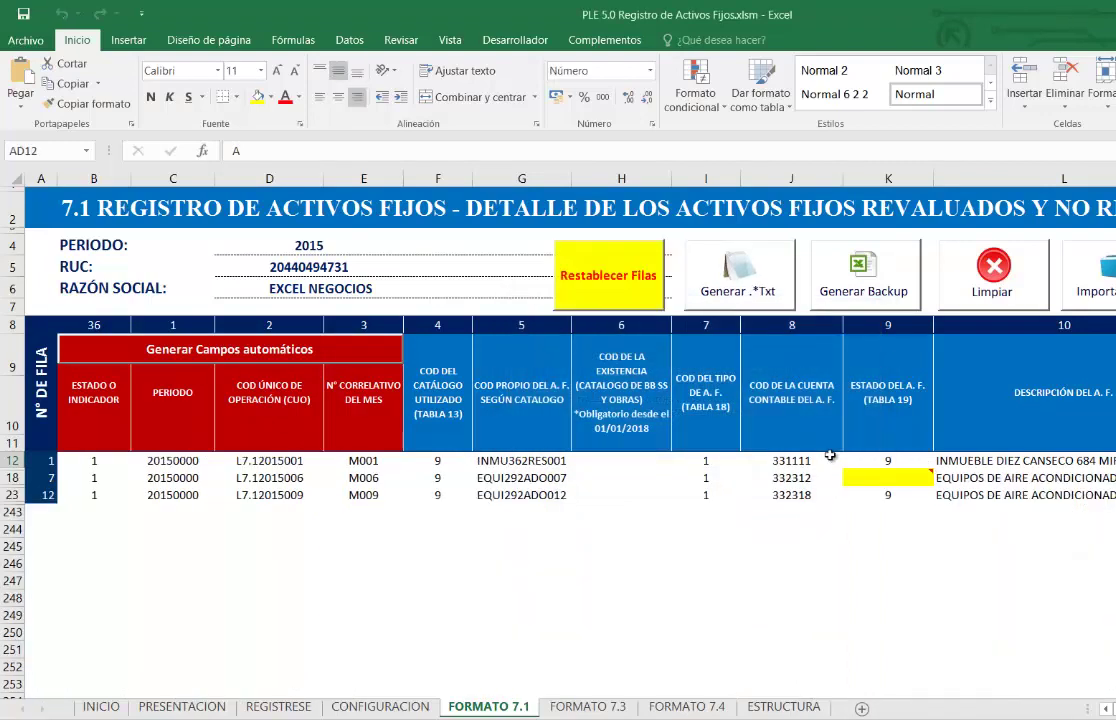
pyautogui.hscroll(1, 758, 539)
pyautogui.hscroll(2, 758, 539)
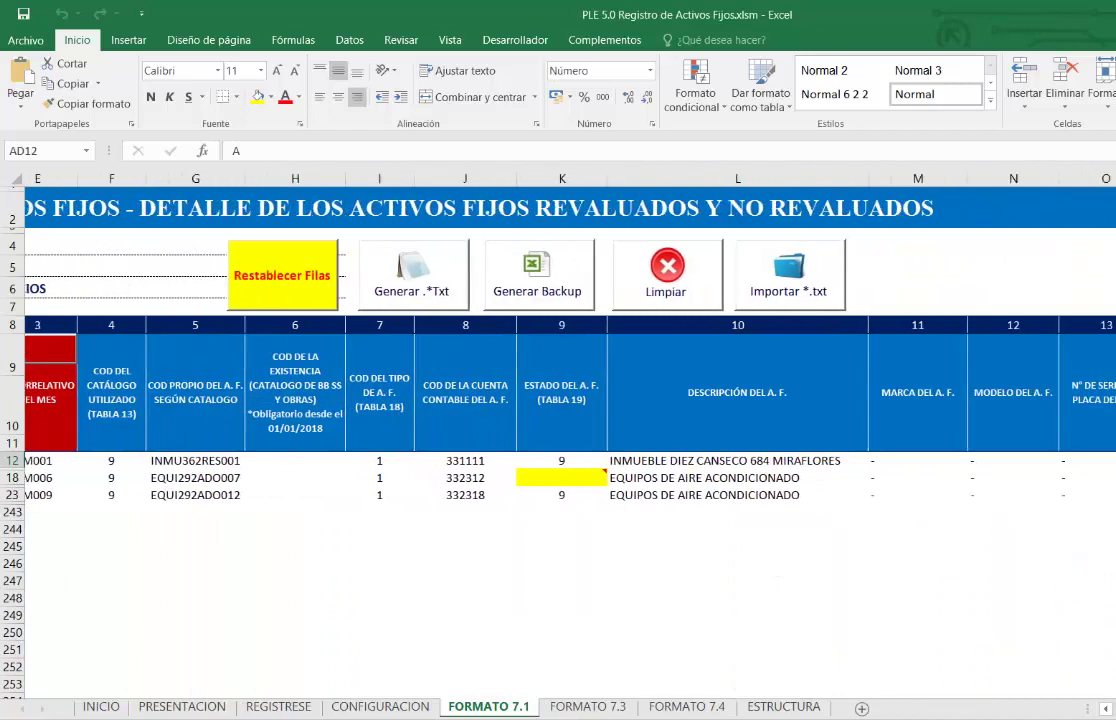
pyautogui.hscroll(2, 758, 539)
pyautogui.hscroll(1, 758, 539)
pyautogui.click(367, 479)
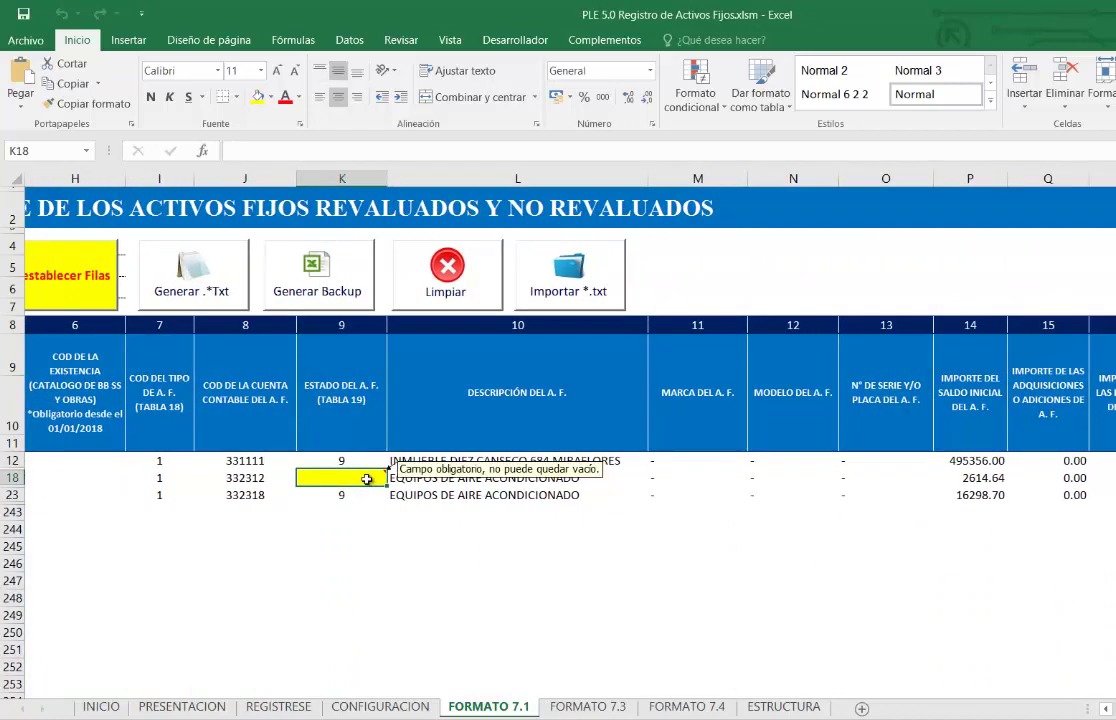
pyautogui.write('9')
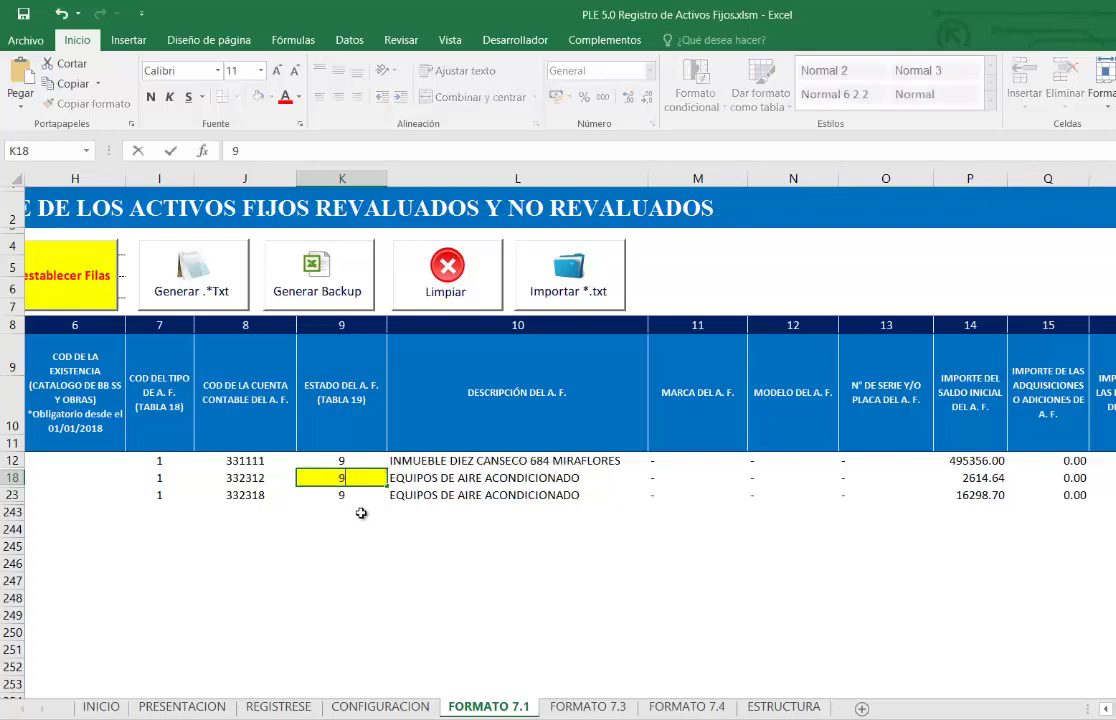
pyautogui.press('Return')
# Correct Y23's acquisition date back to 26/12/2011
pyautogui.hscroll(2, 558, 430)
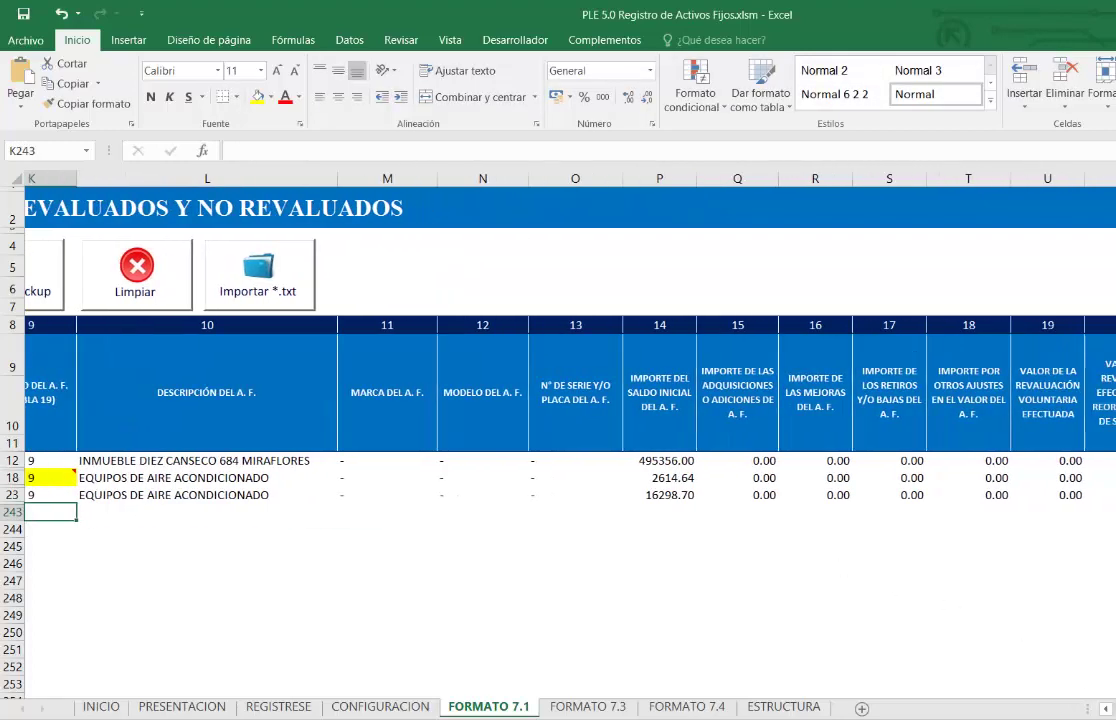
pyautogui.hscroll(2, 558, 430)
pyautogui.hscroll(1, 558, 430)
pyautogui.hscroll(1, 558, 430)
pyautogui.hscroll(1, 575, 495)
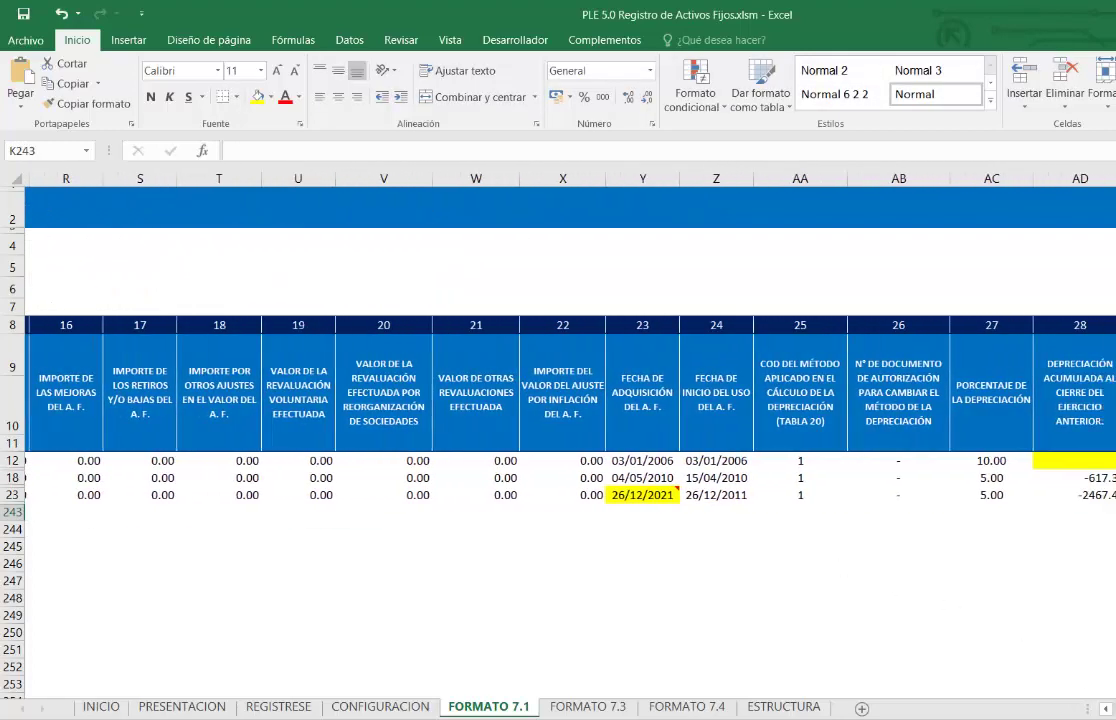
pyautogui.hscroll(1, 575, 495)
pyautogui.hscroll(1, 575, 495)
pyautogui.click(575, 495)
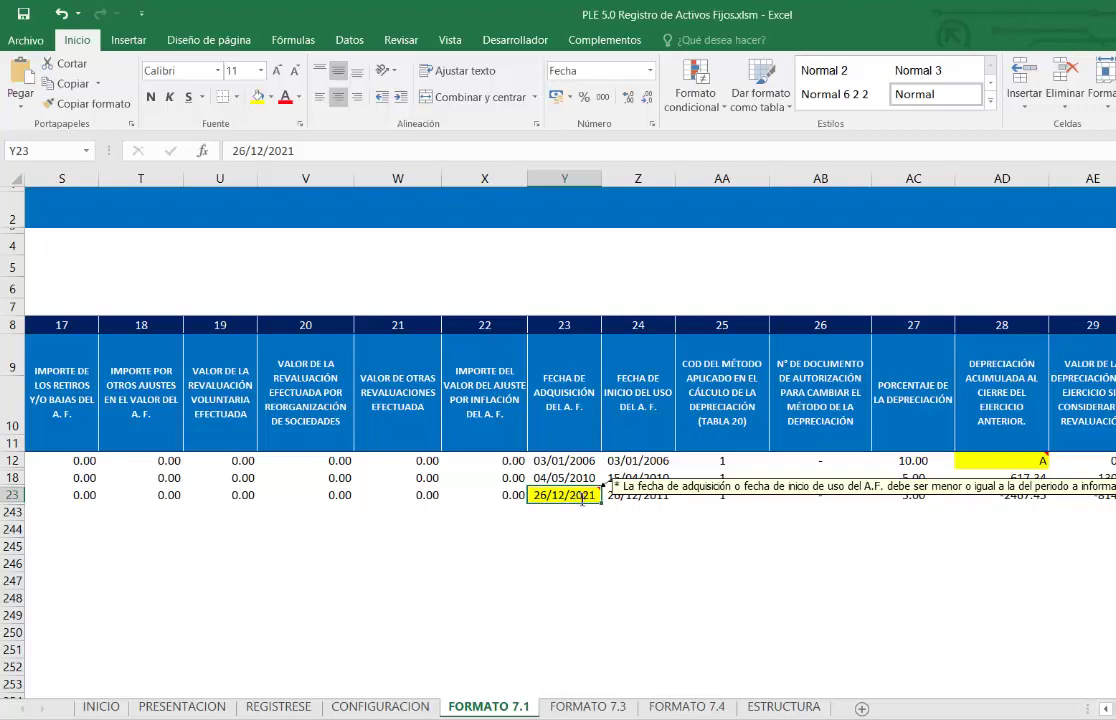
pyautogui.doubleClick(577, 497)
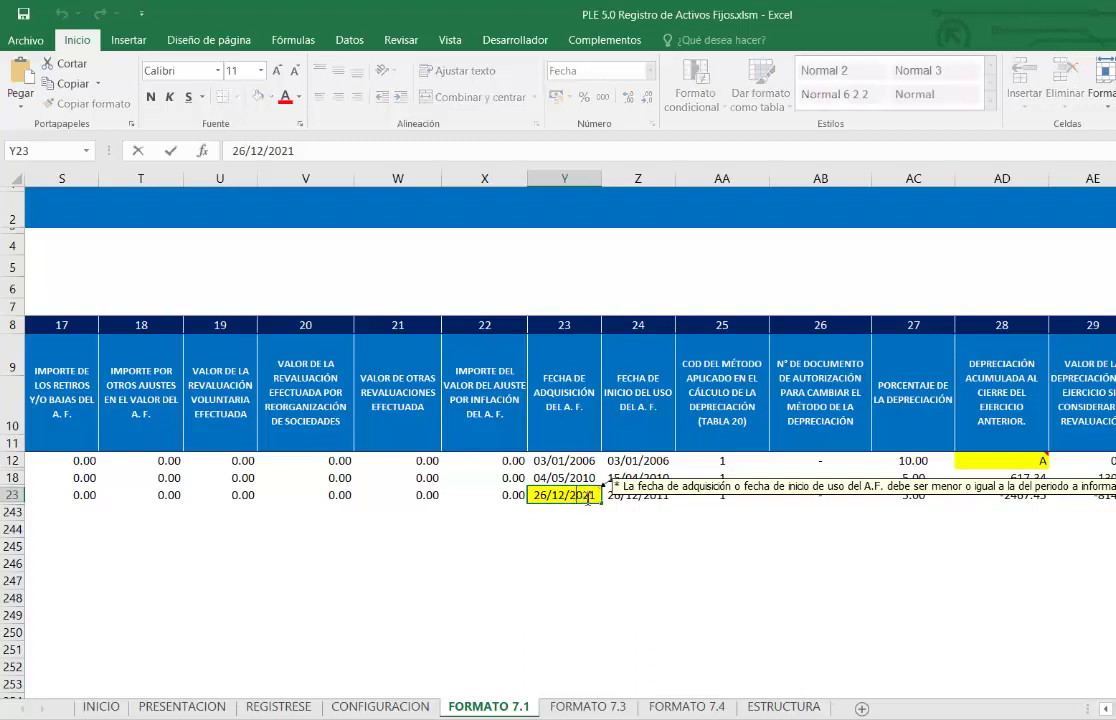
pyautogui.press('BackSpace')
pyautogui.write('1')
pyautogui.click(633, 580)
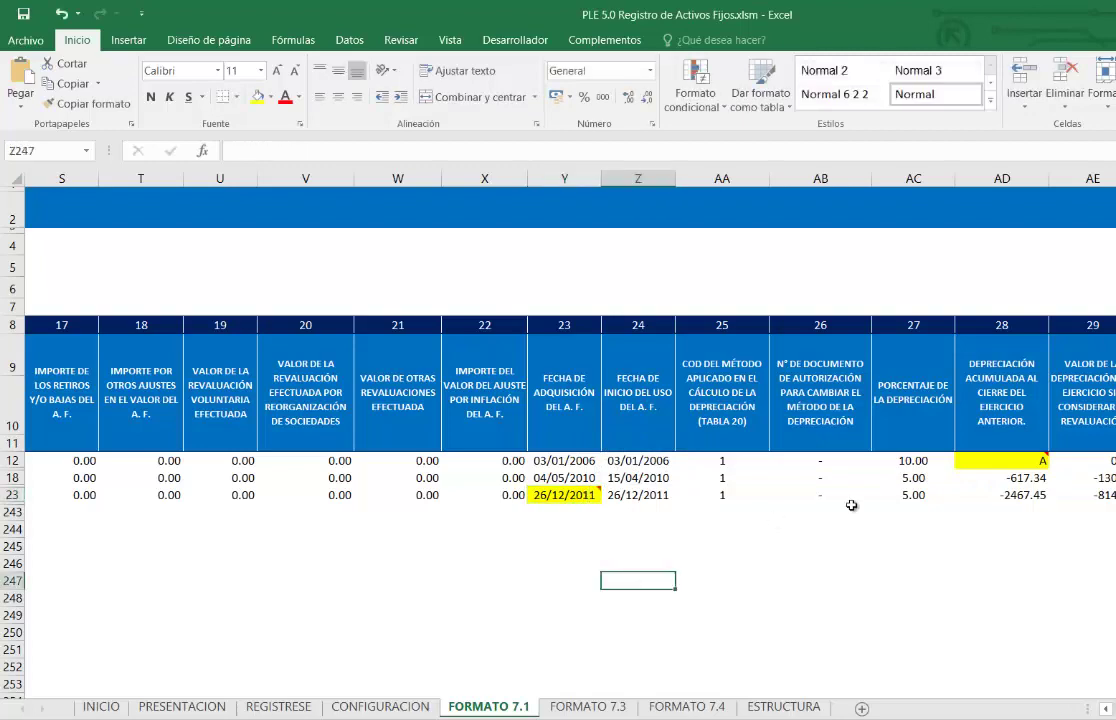
# Replace the A in AD12 with 0
pyautogui.click(985, 460)
pyautogui.hscroll(7, 400, 460)
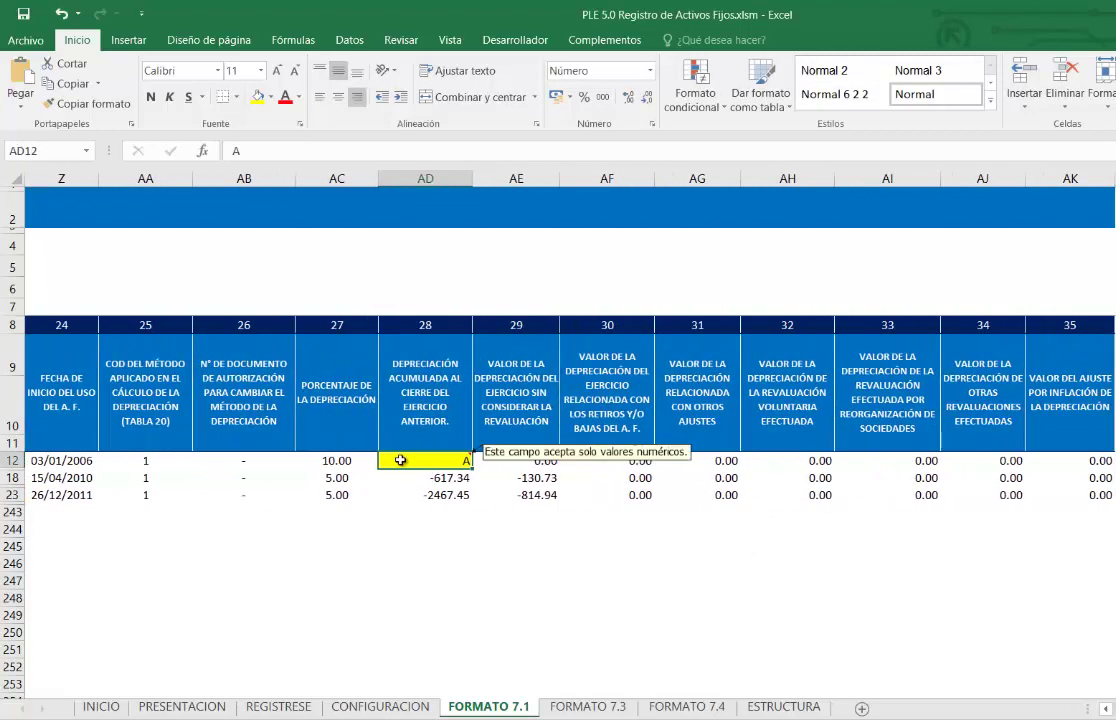
pyautogui.write('0')
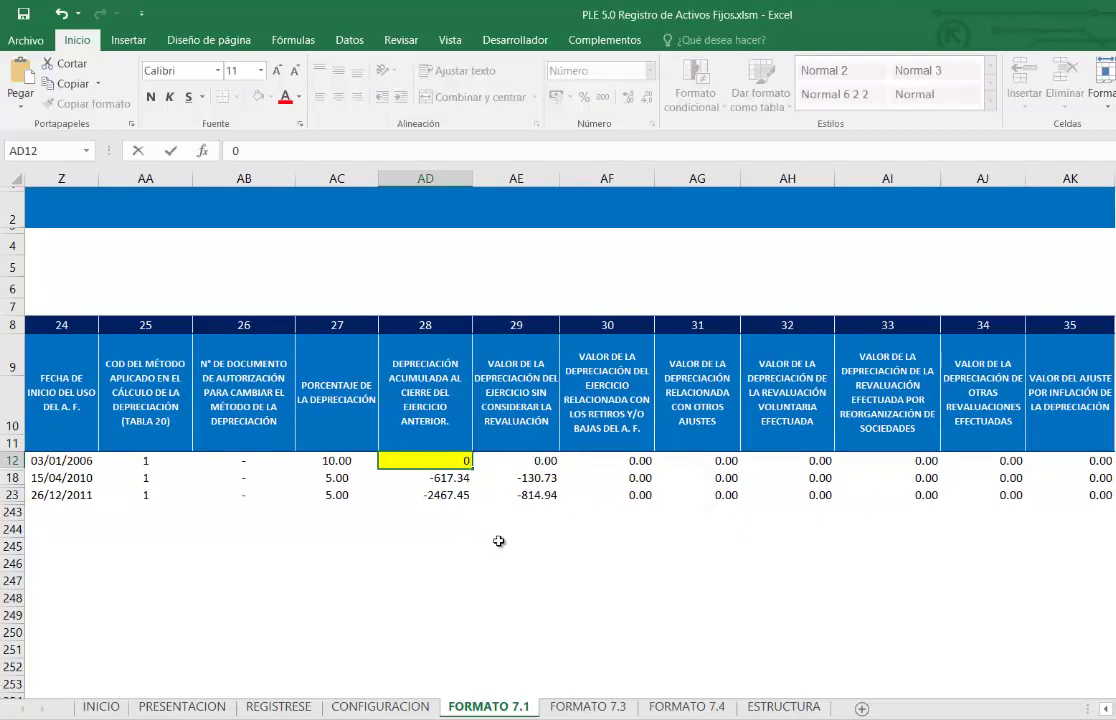
pyautogui.click(505, 545)
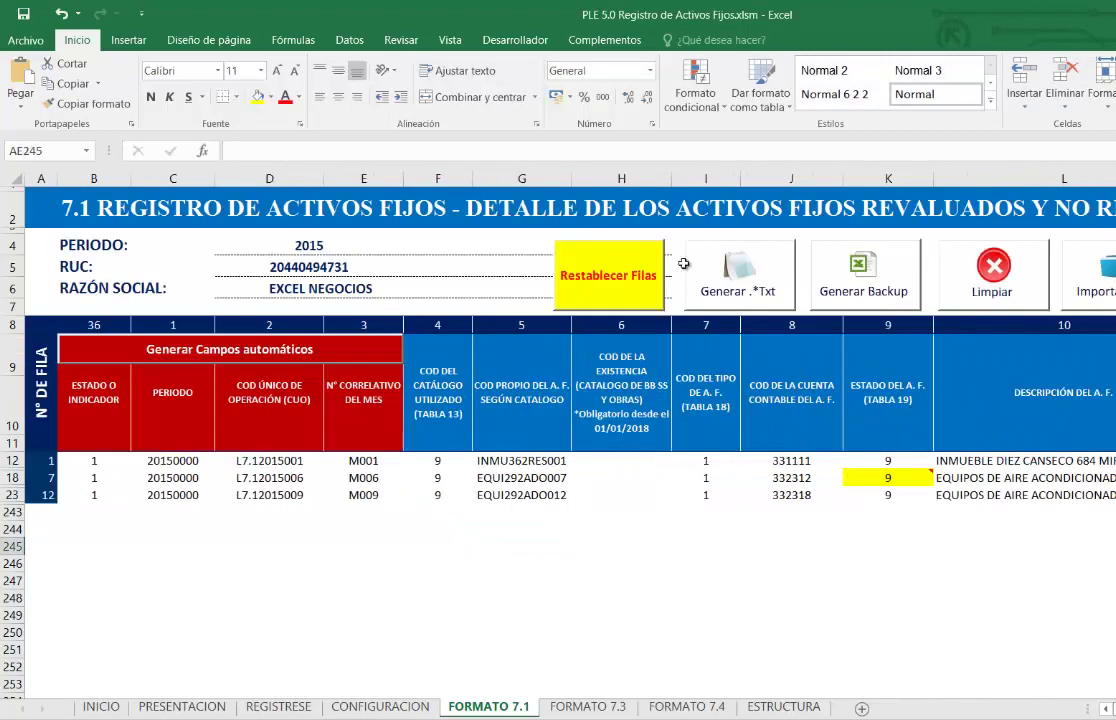
# Restore all register rows, generate the PLE .txt accepting the prompts, and open its 2015 folder
pyautogui.click(640, 268)
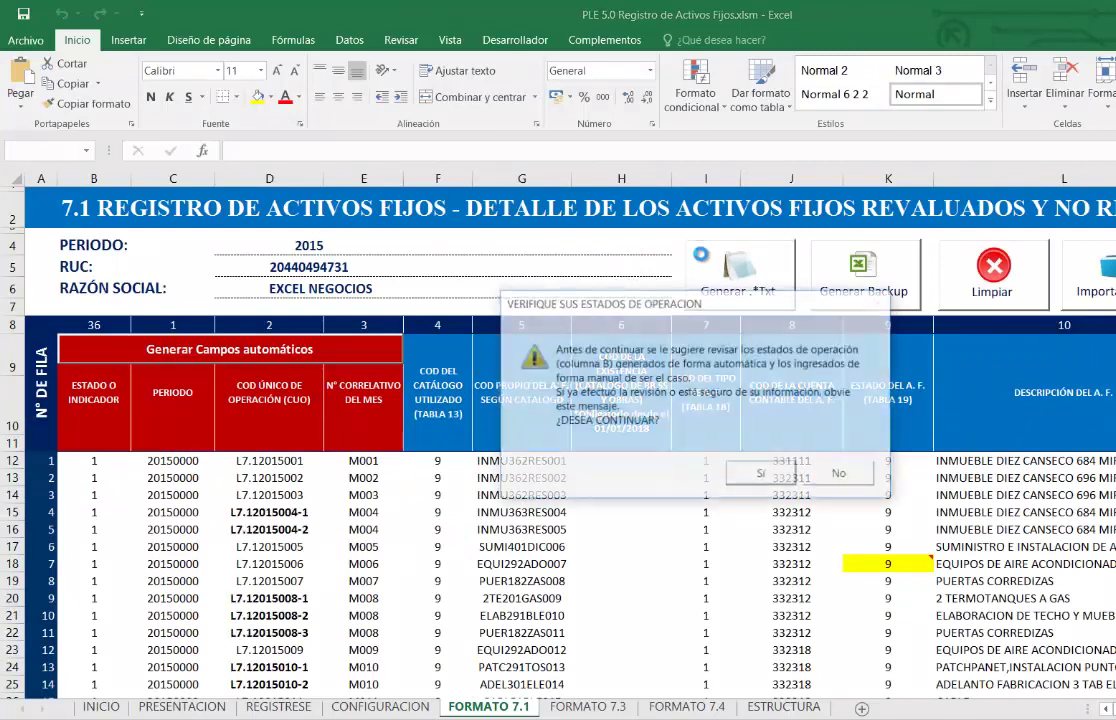
pyautogui.click(770, 476)
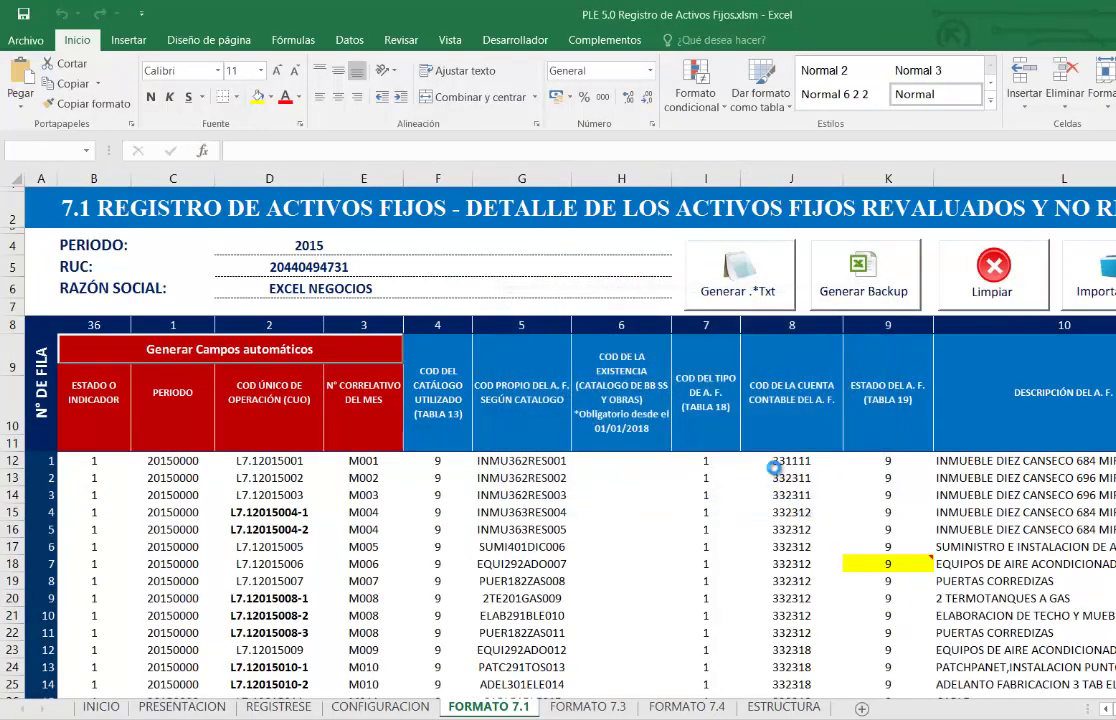
pyautogui.click(820, 472)
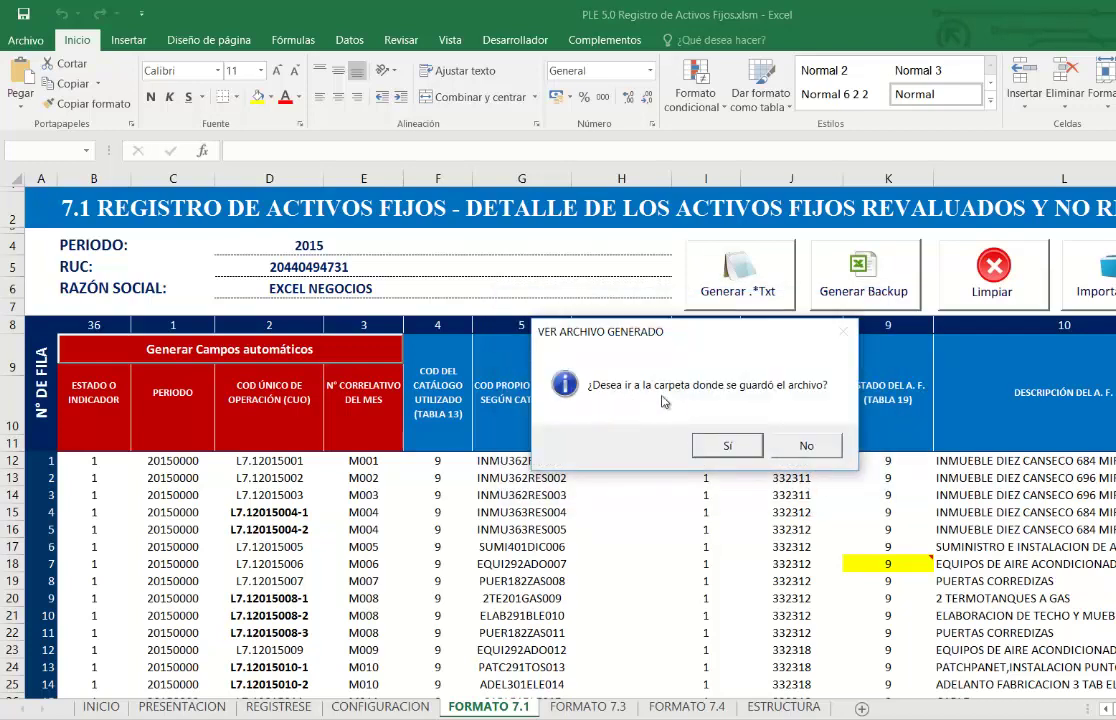
pyautogui.click(752, 455)
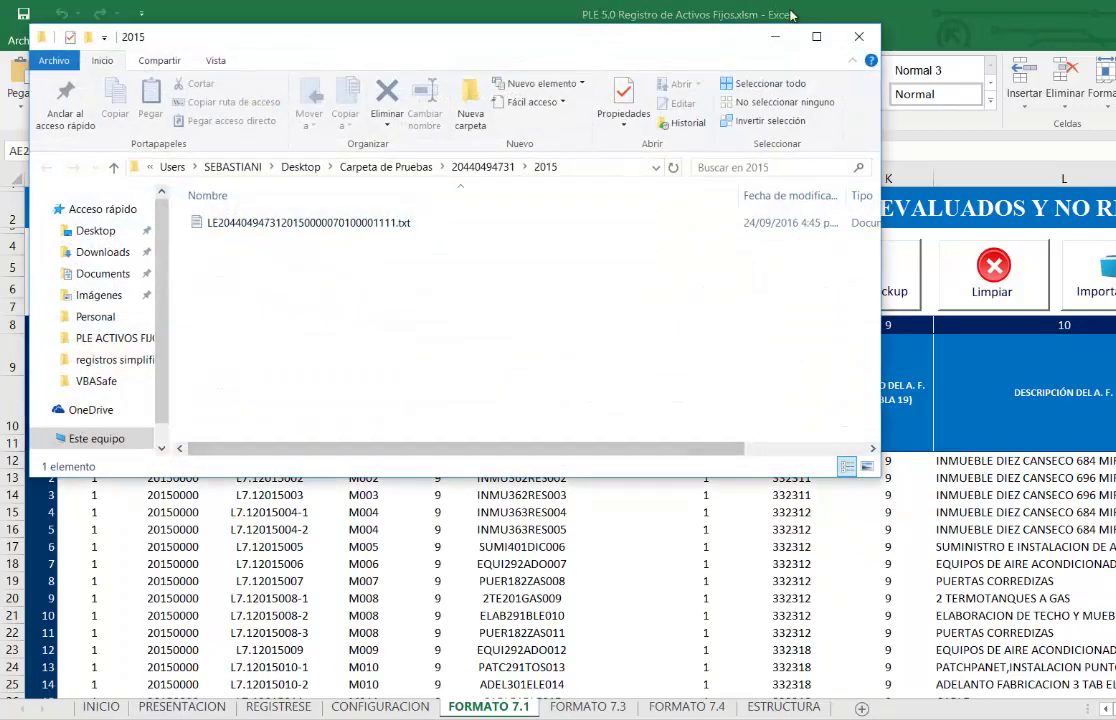
# Browse Carpeta de Pruebas > RUC folder > 2015, review the LE .txt in Notepad, then close it
pyautogui.click(816, 36)
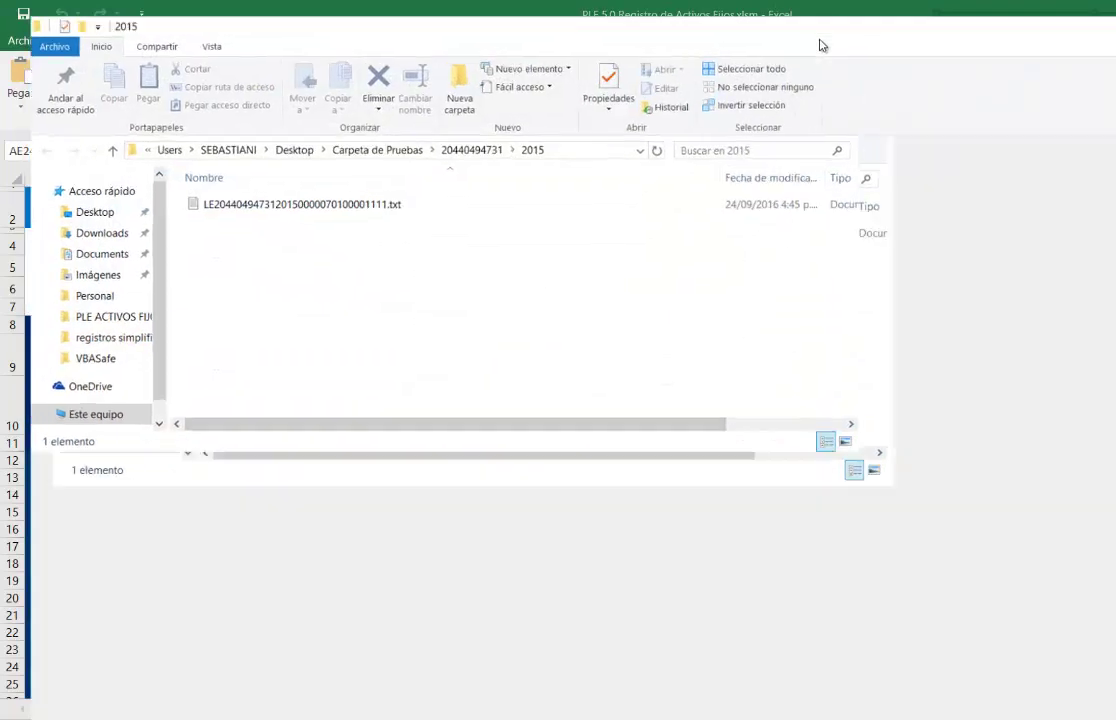
pyautogui.click(511, 137)
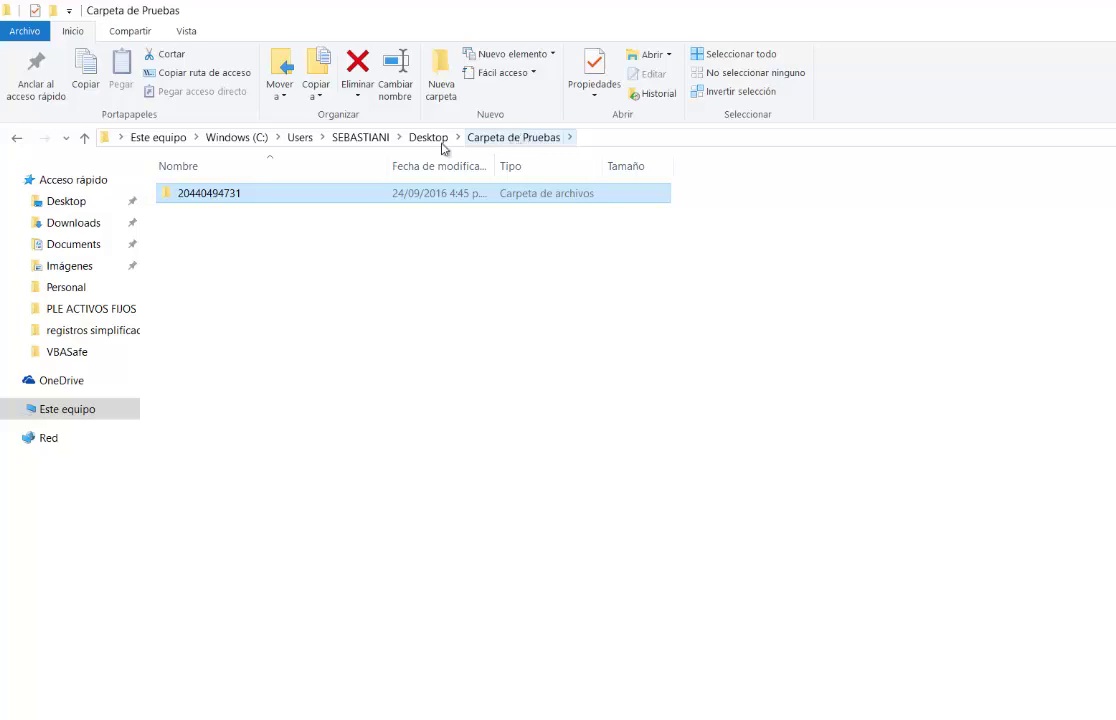
pyautogui.doubleClick(226, 205)
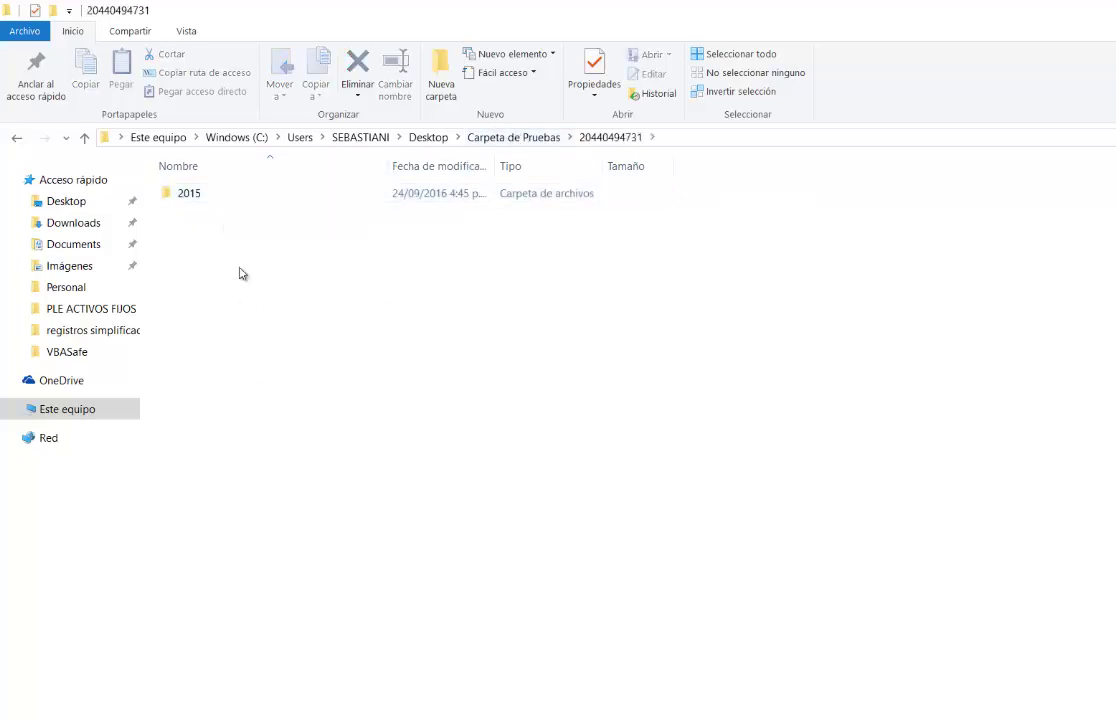
pyautogui.doubleClick(210, 193)
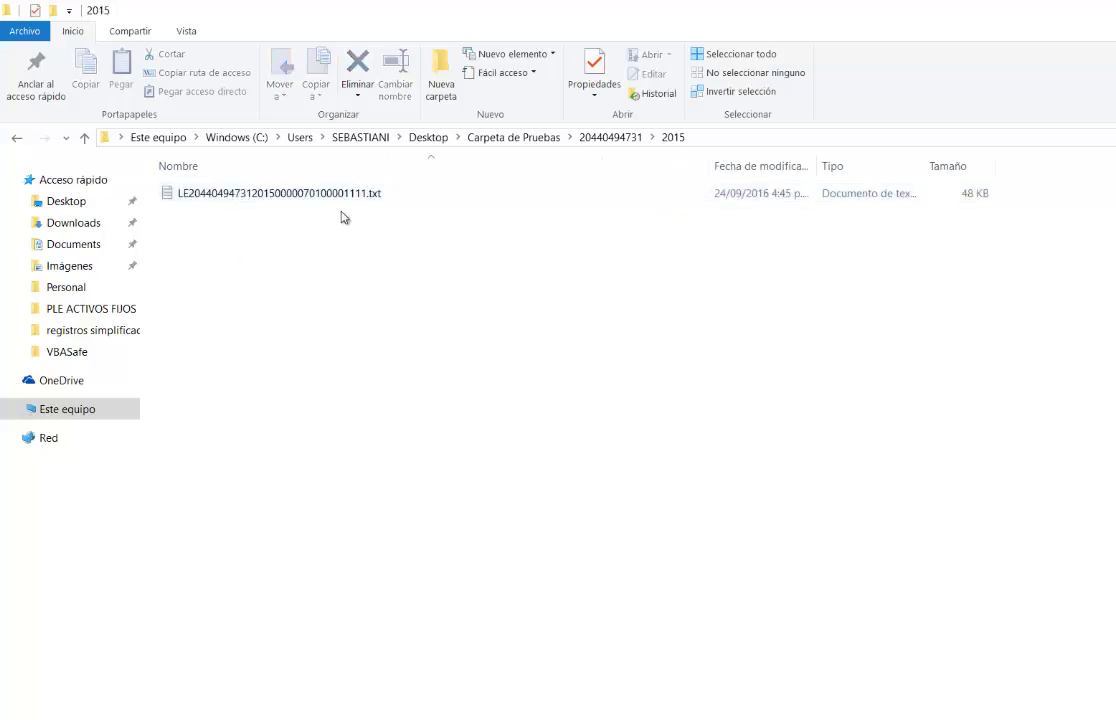
pyautogui.doubleClick(300, 192)
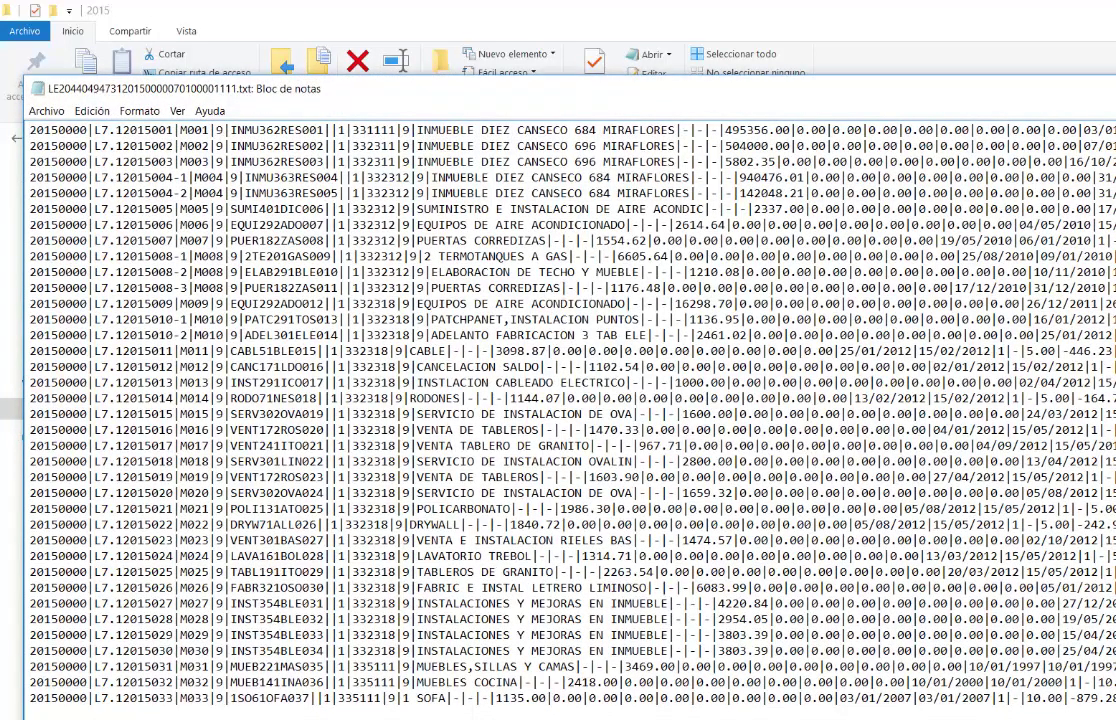
pyautogui.moveTo(1115, 275); pyautogui.dragTo(1072, 275)
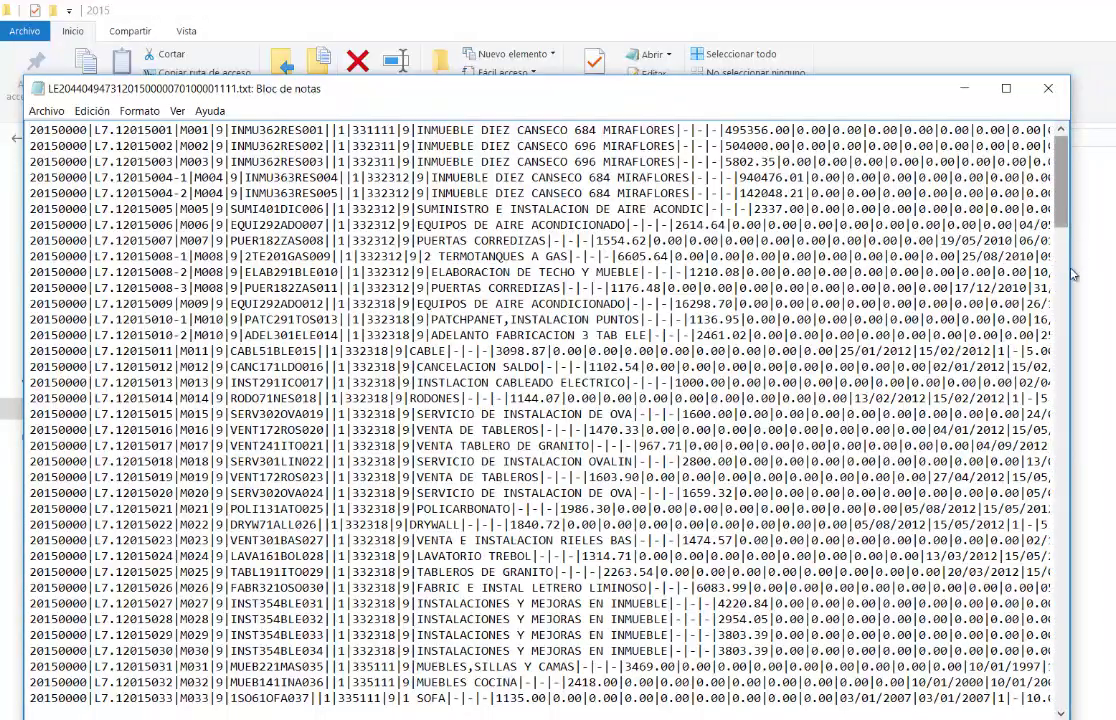
pyautogui.moveTo(1064, 185); pyautogui.dragTo(1083, 169)
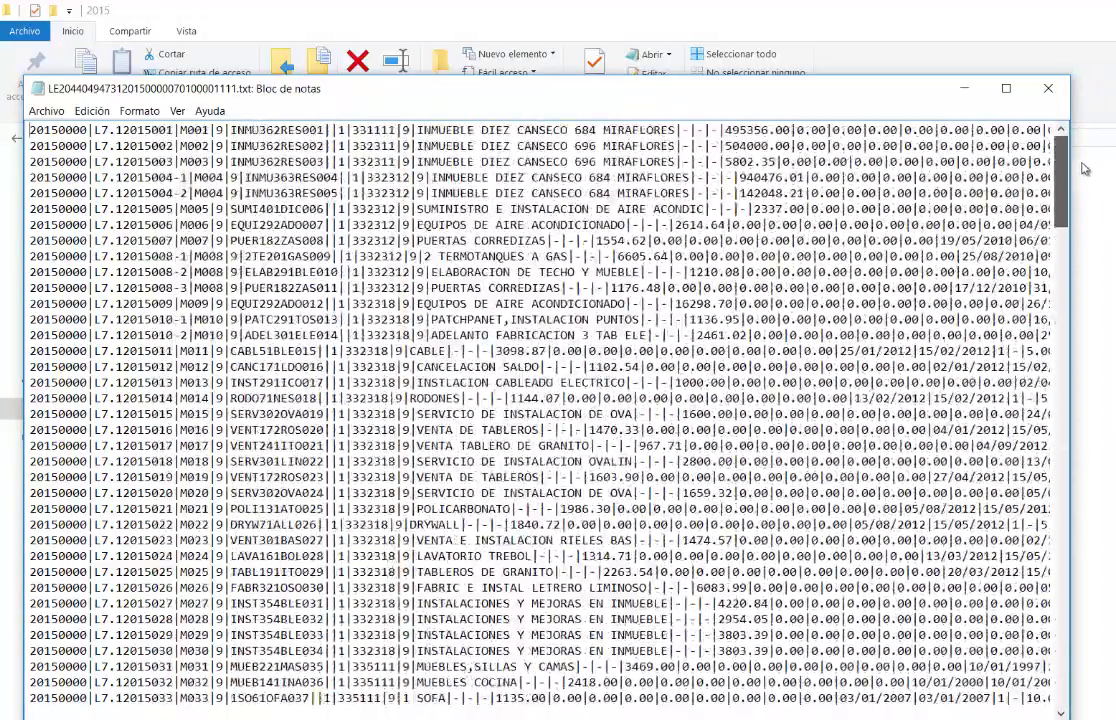
pyautogui.click(1048, 89)
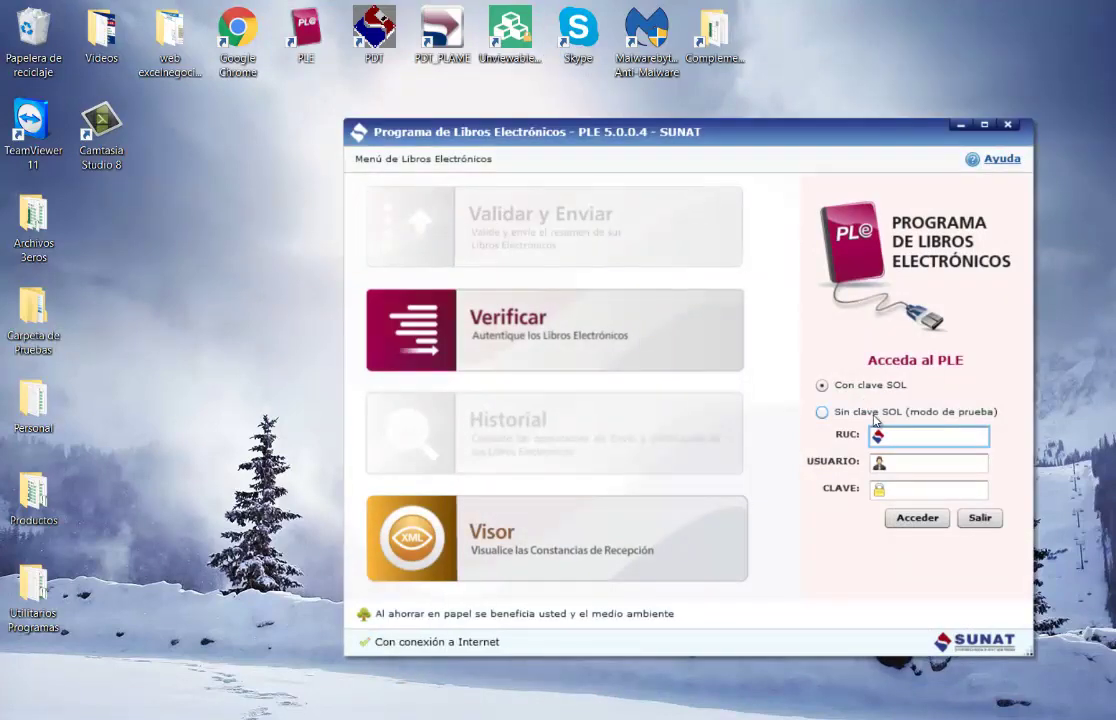
# Sign in to PLE without clave SOL in test mode, fixing the mistyped RUC, and open Validar
pyautogui.click(873, 413)
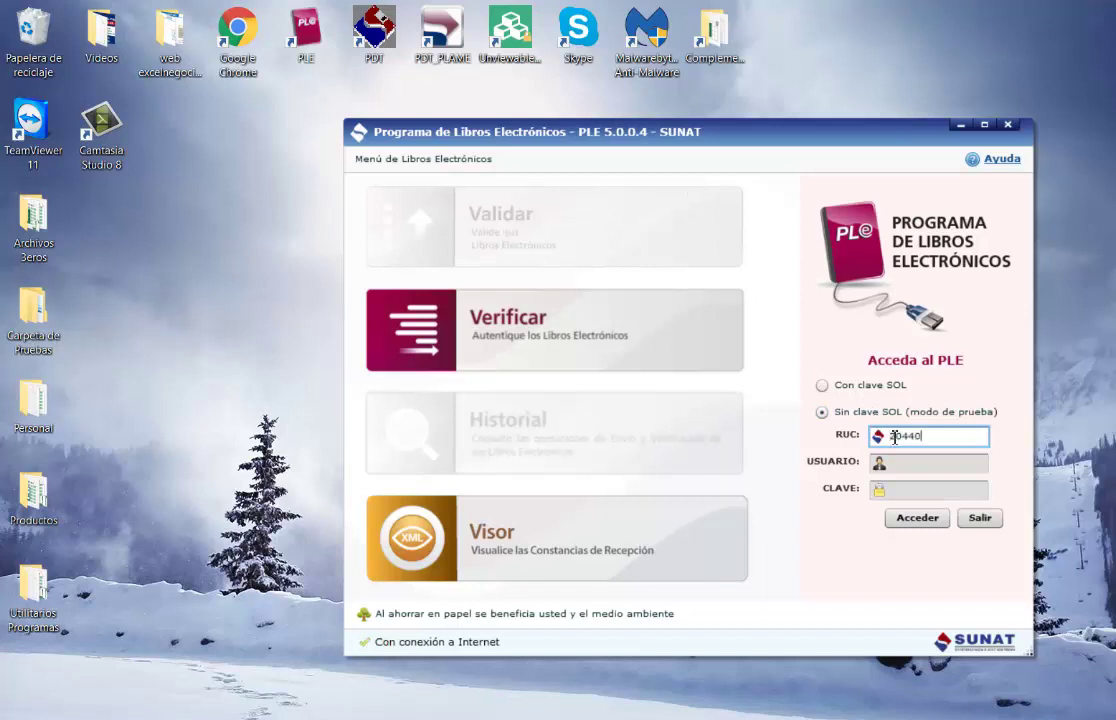
pyautogui.click(936, 523)
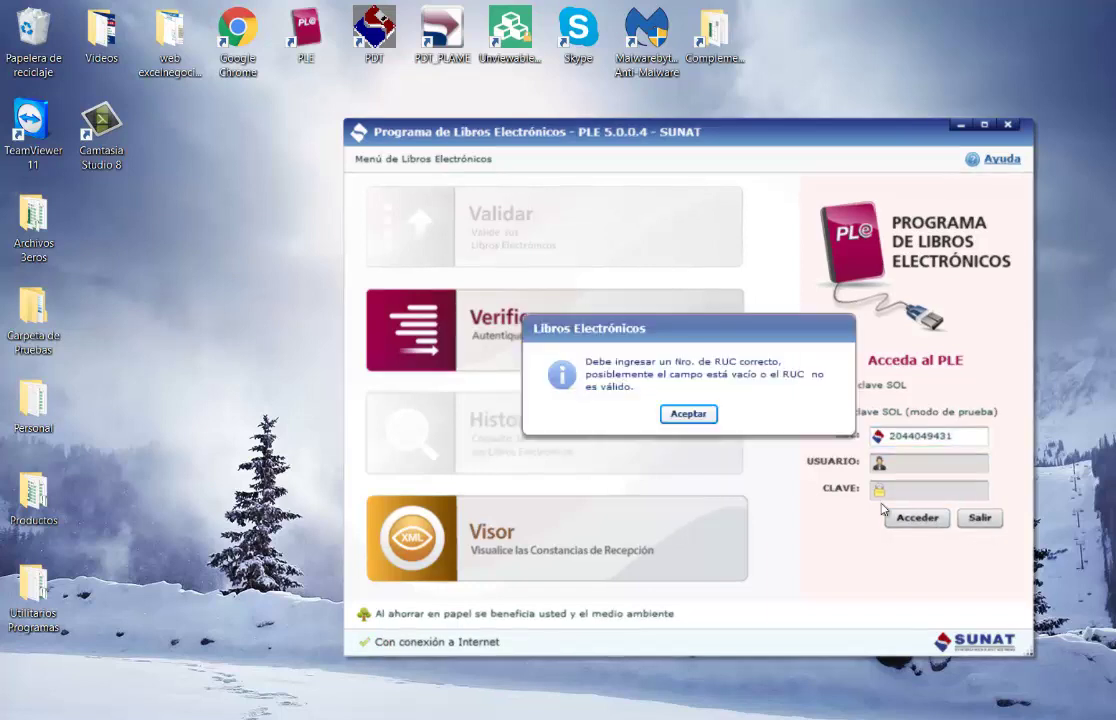
pyautogui.click(715, 414)
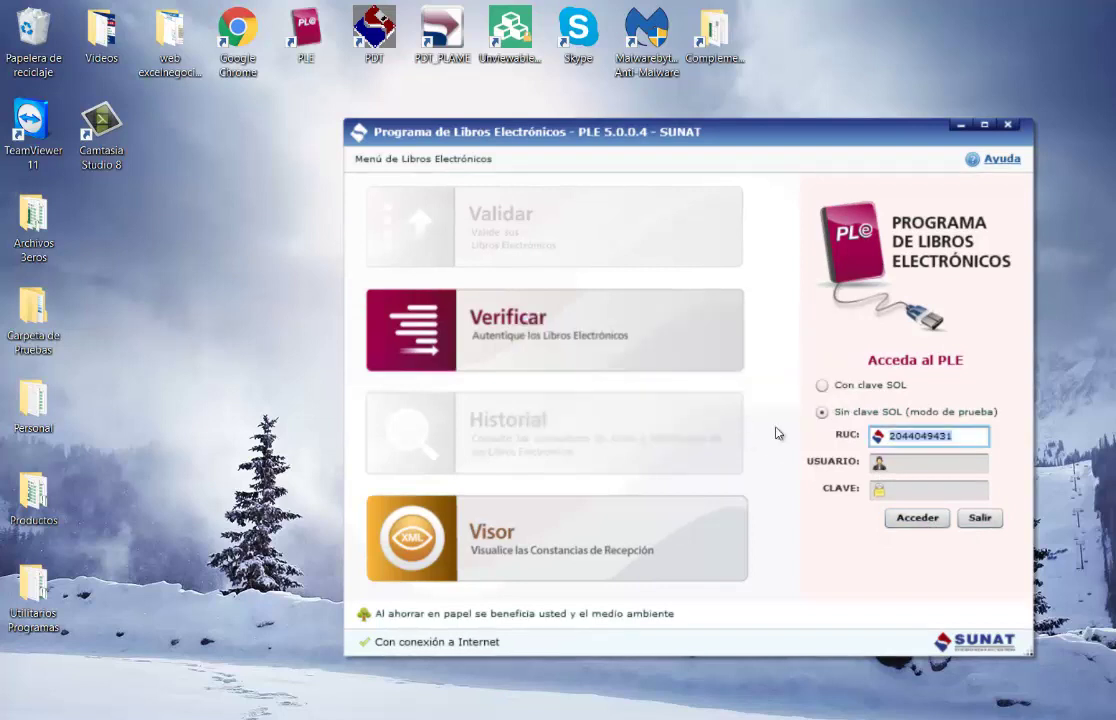
pyautogui.click(928, 436)
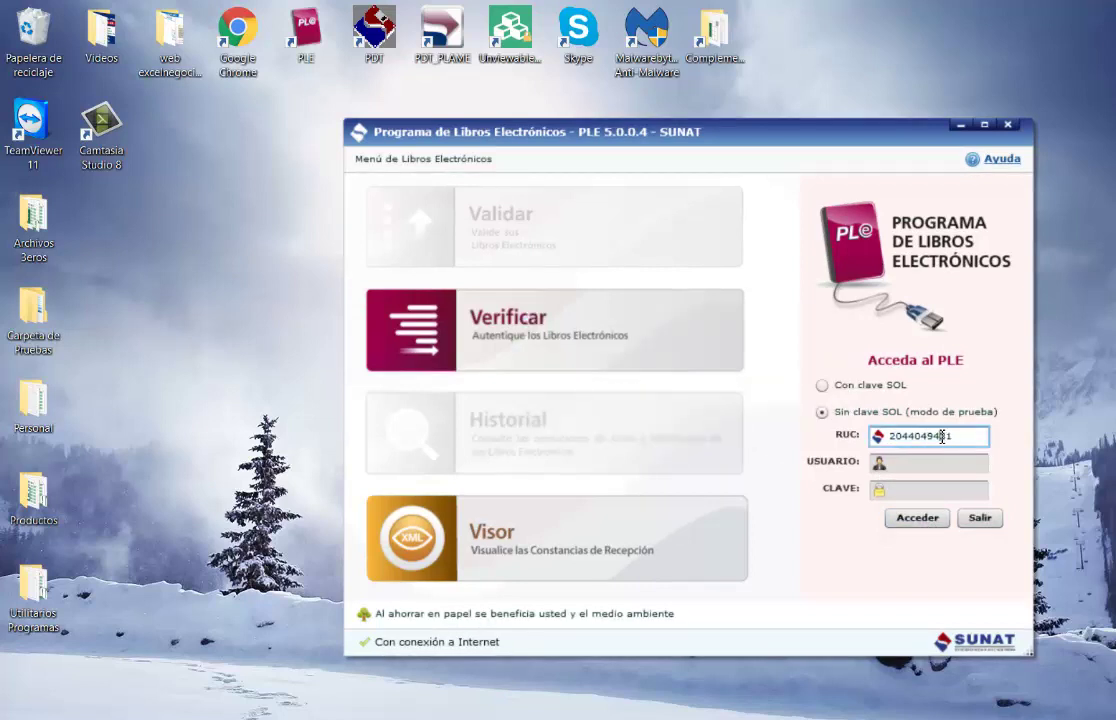
pyautogui.click(917, 518)
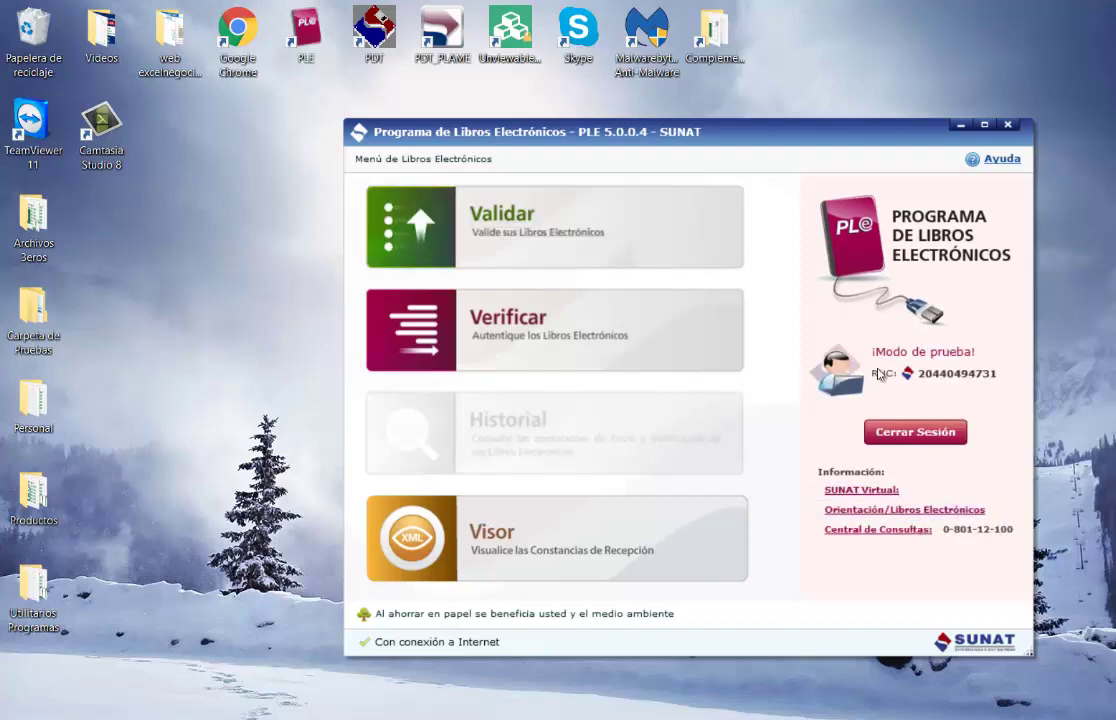
pyautogui.click(577, 219)
# Add the LE .txt from the 2015 folder and validate the 7.1 book, showing Sin Errores
pyautogui.click(802, 265)
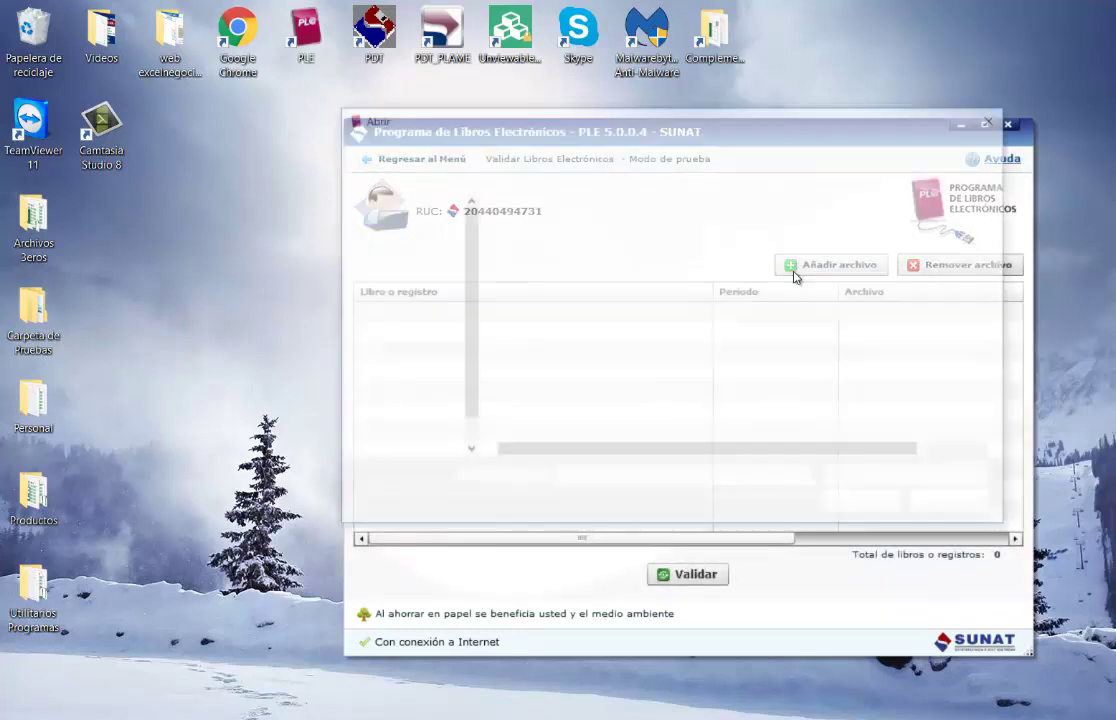
pyautogui.click(600, 147)
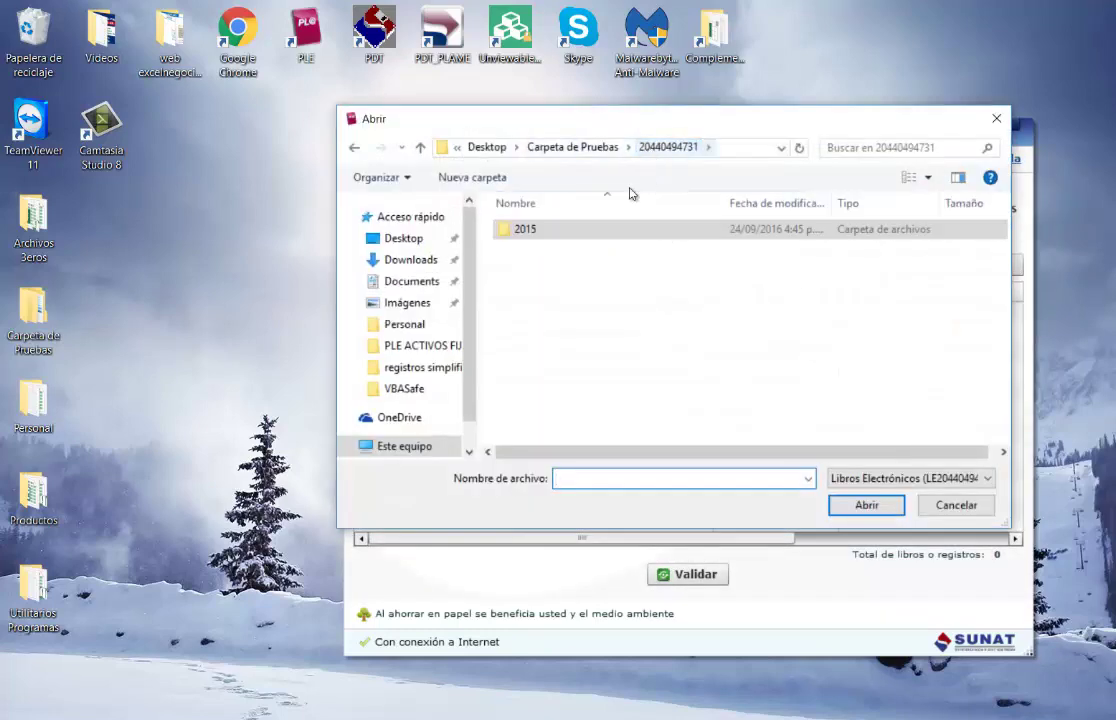
pyautogui.doubleClick(577, 232)
pyautogui.click(575, 229)
pyautogui.click(870, 505)
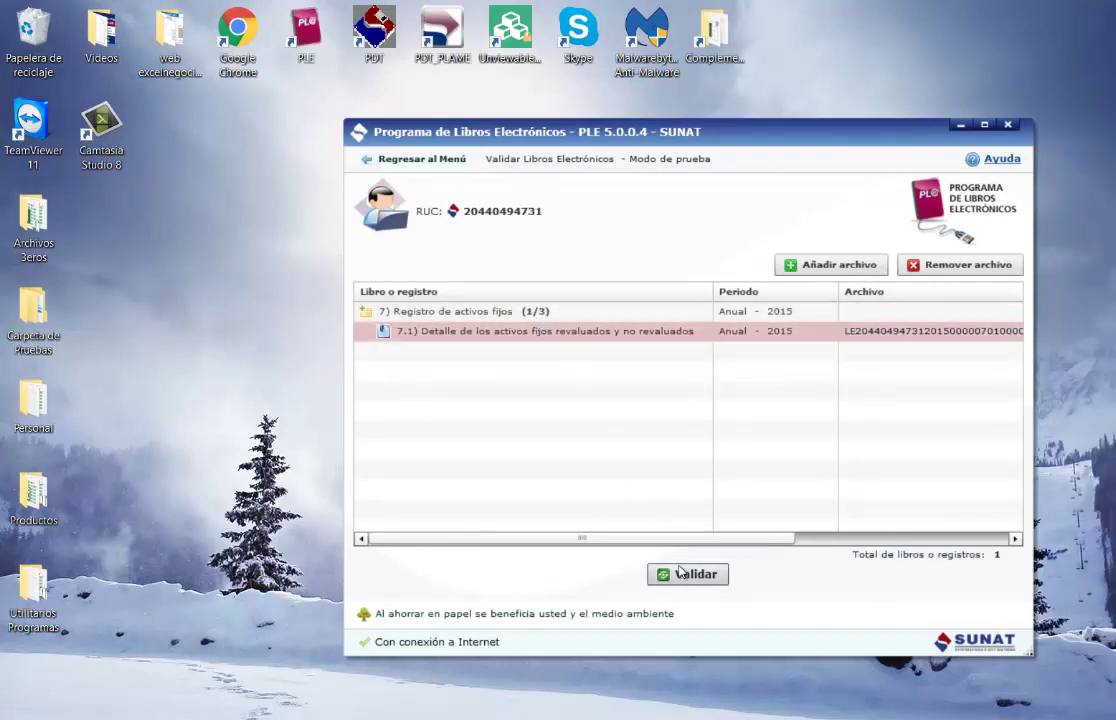
pyautogui.click(678, 573)
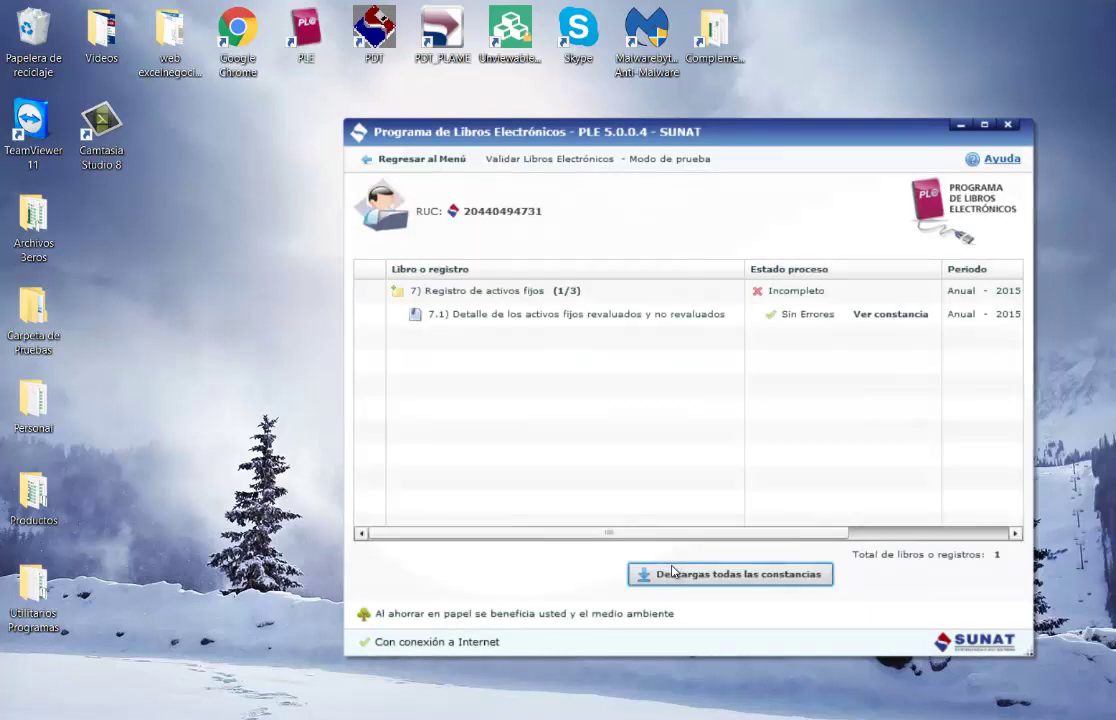
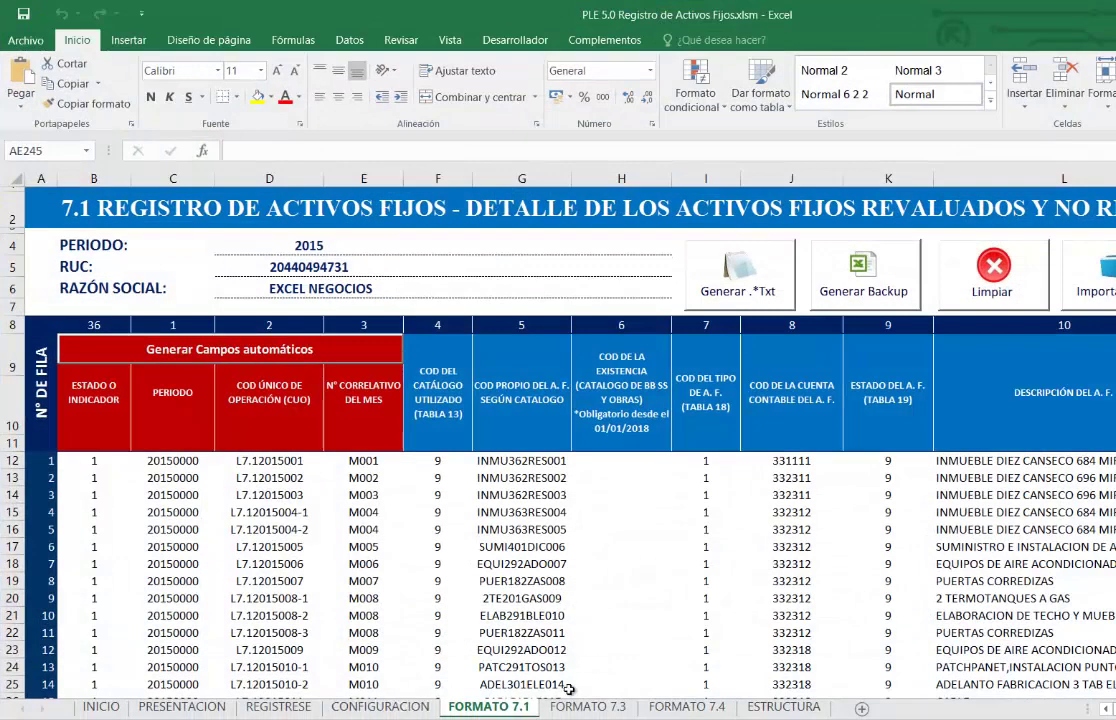
# Review every column of the FORMATO 7.3 asset row (code 7759855, adjustment 832, depreciation 1197.6)
pyautogui.click(588, 706)
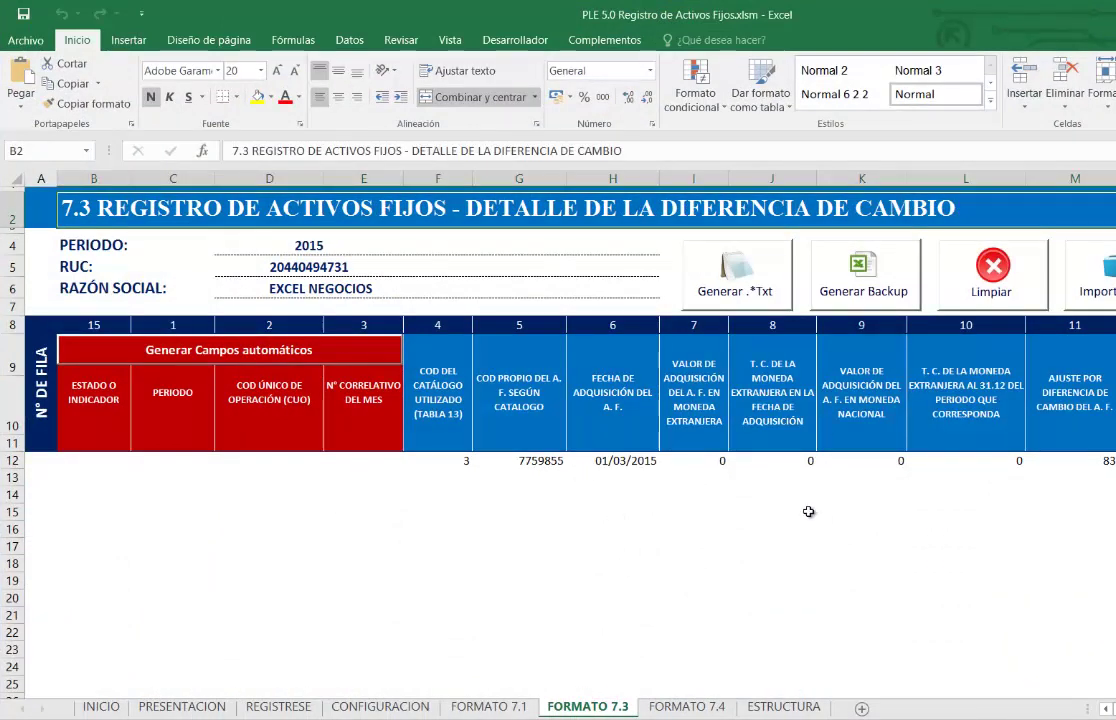
pyautogui.click(762, 517)
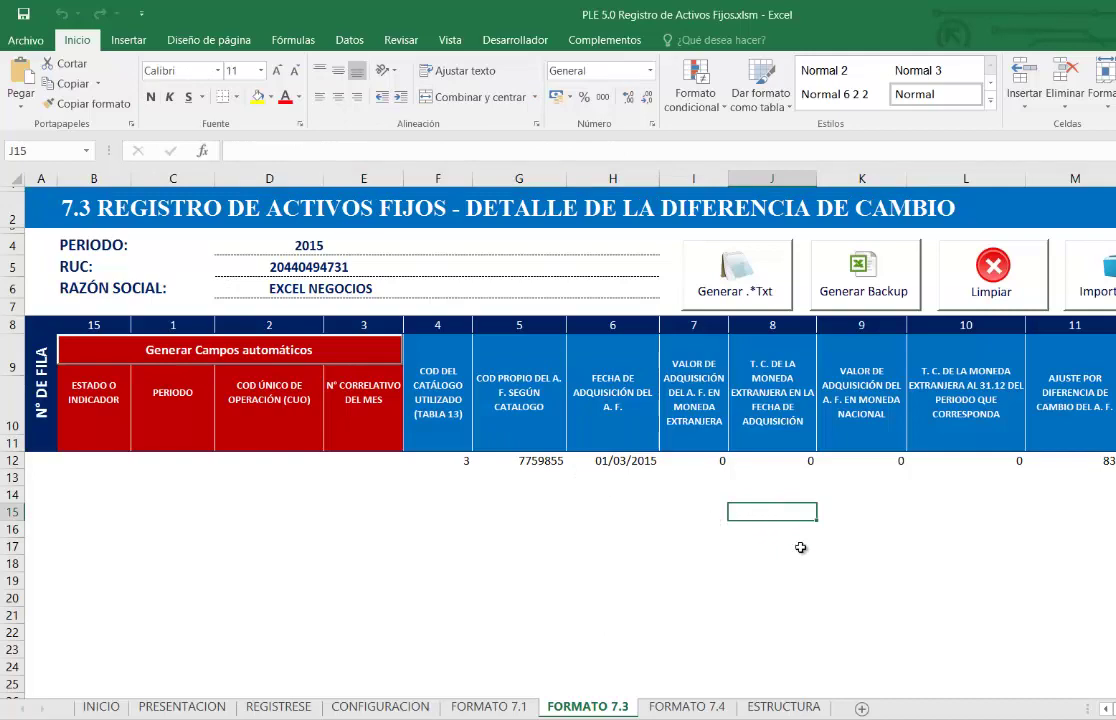
pyautogui.hscroll(2, 558, 400)
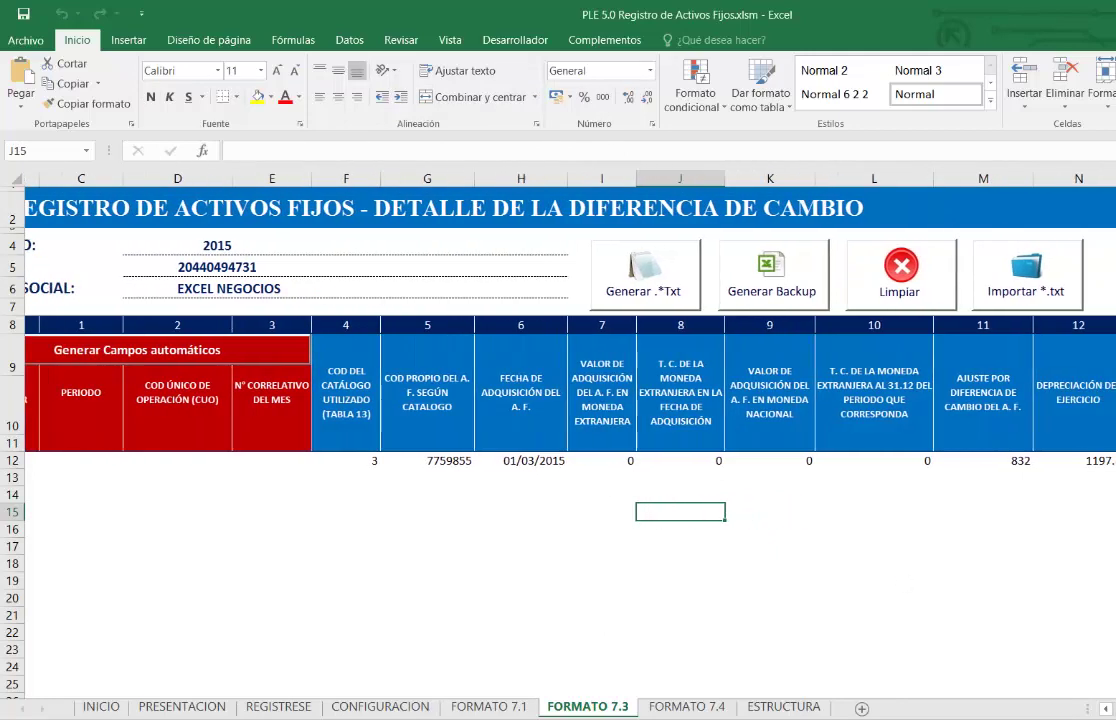
pyautogui.hscroll(1, 558, 400)
pyautogui.hscroll(1, 560, 400)
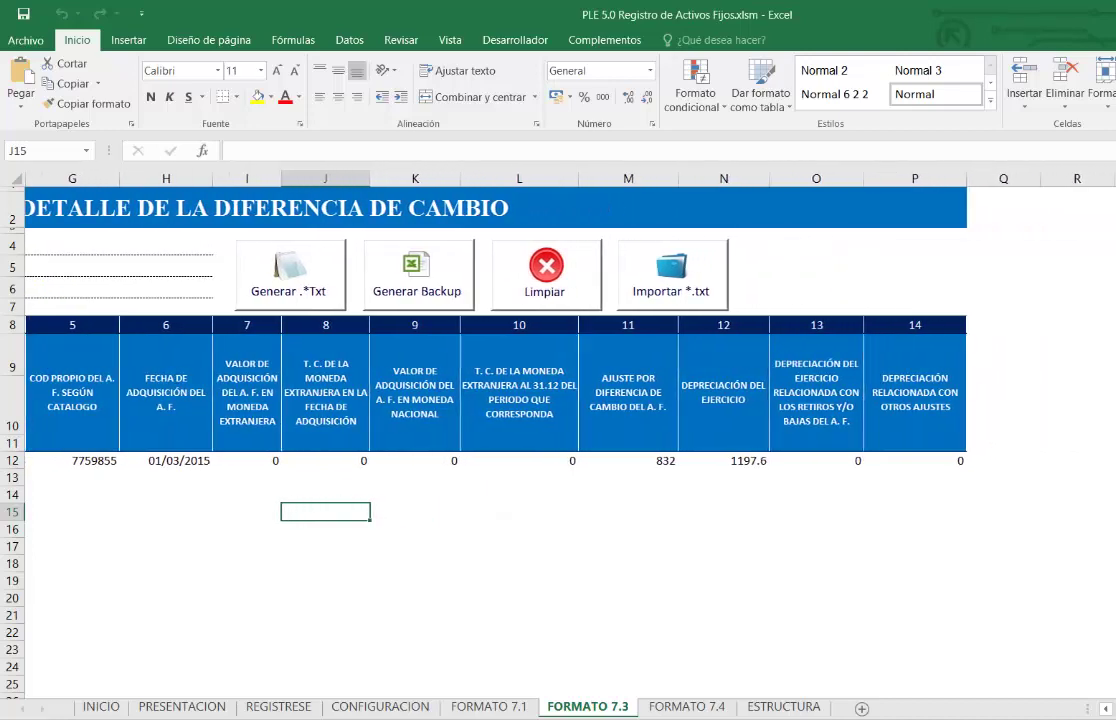
pyautogui.hscroll(2, 560, 400)
pyautogui.hscroll(-1, 560, 400)
pyautogui.hscroll(-4, 560, 400)
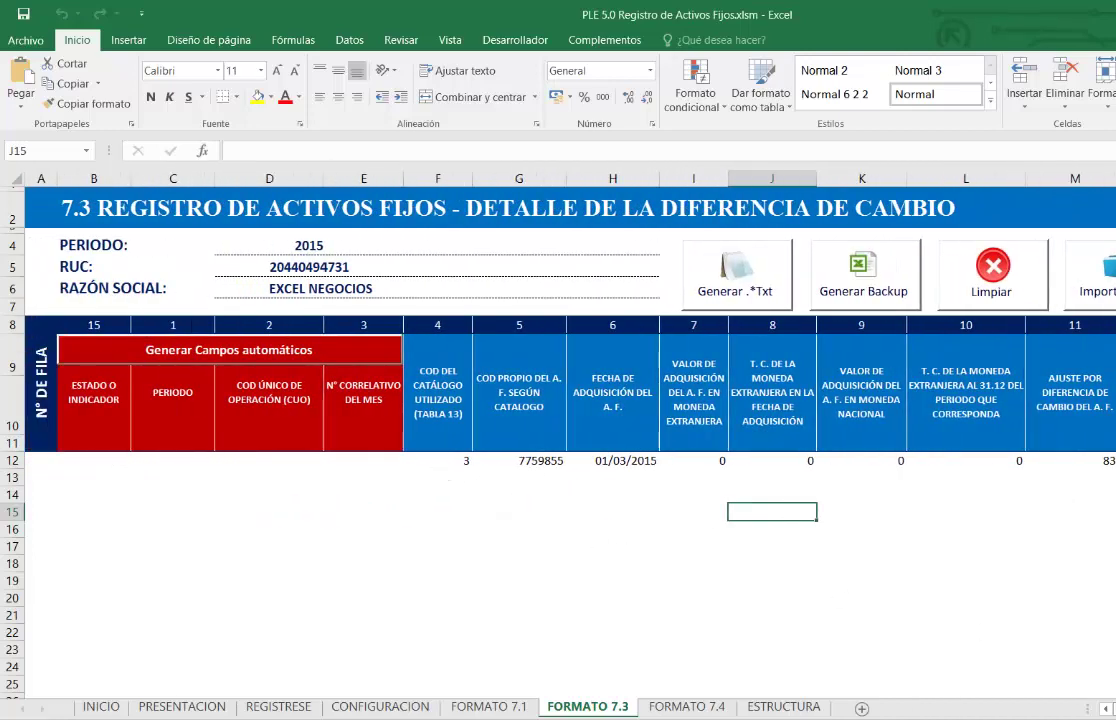
# Fill the 7.3 row's automatic fields and attempt the .txt export, which reports a configuration error
pyautogui.click(215, 355)
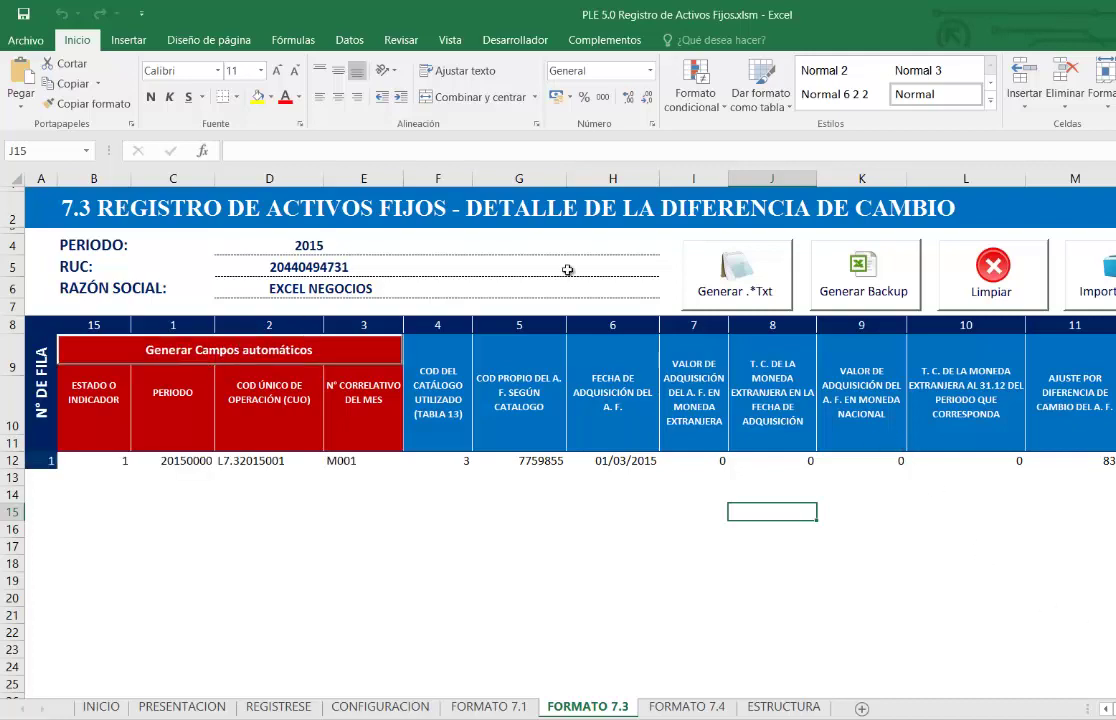
pyautogui.click(715, 276)
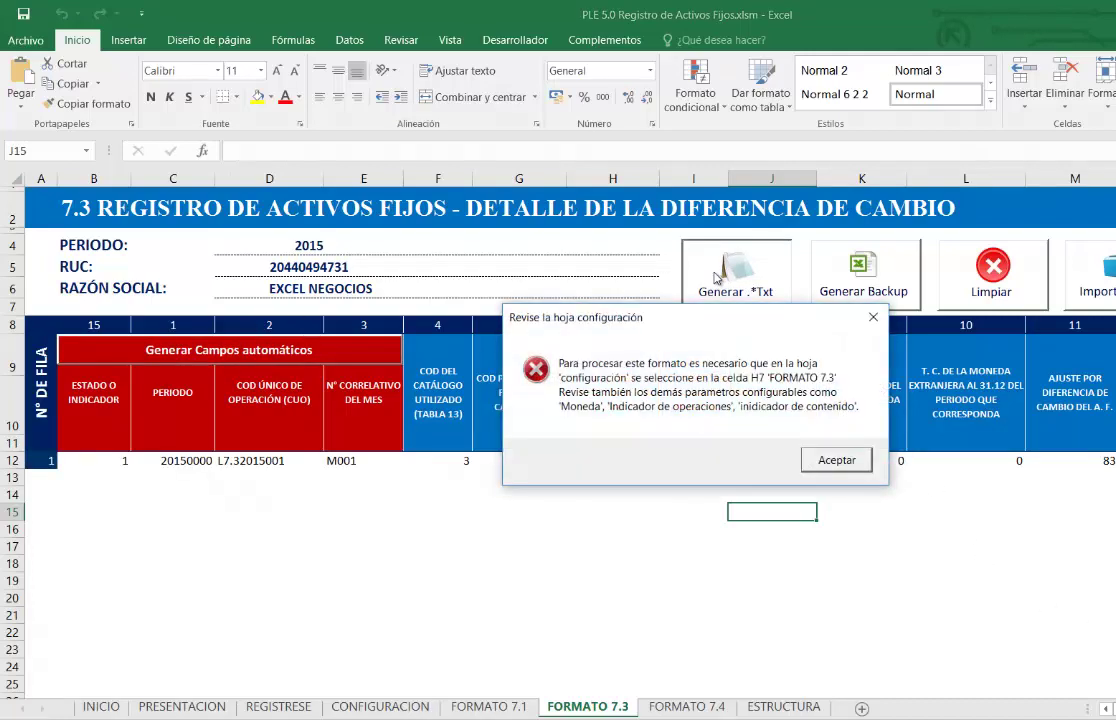
pyautogui.click(837, 460)
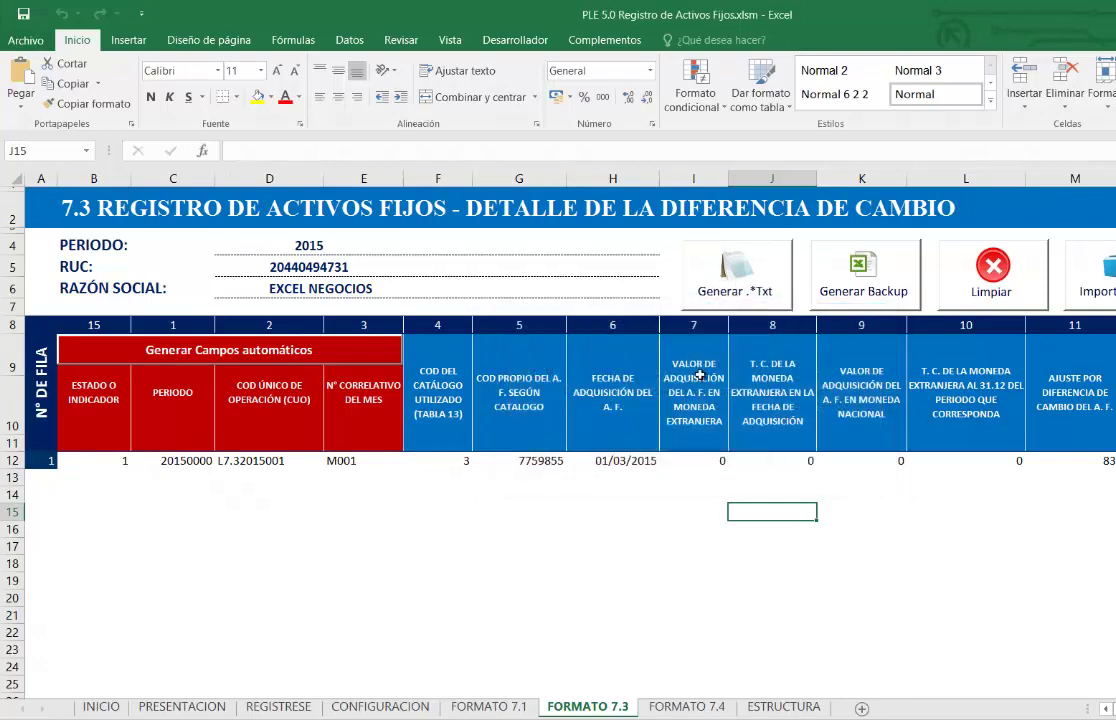
# Set the CONFIGURACION format selector (H7) to FORMATO 7.3
pyautogui.click(488, 706)
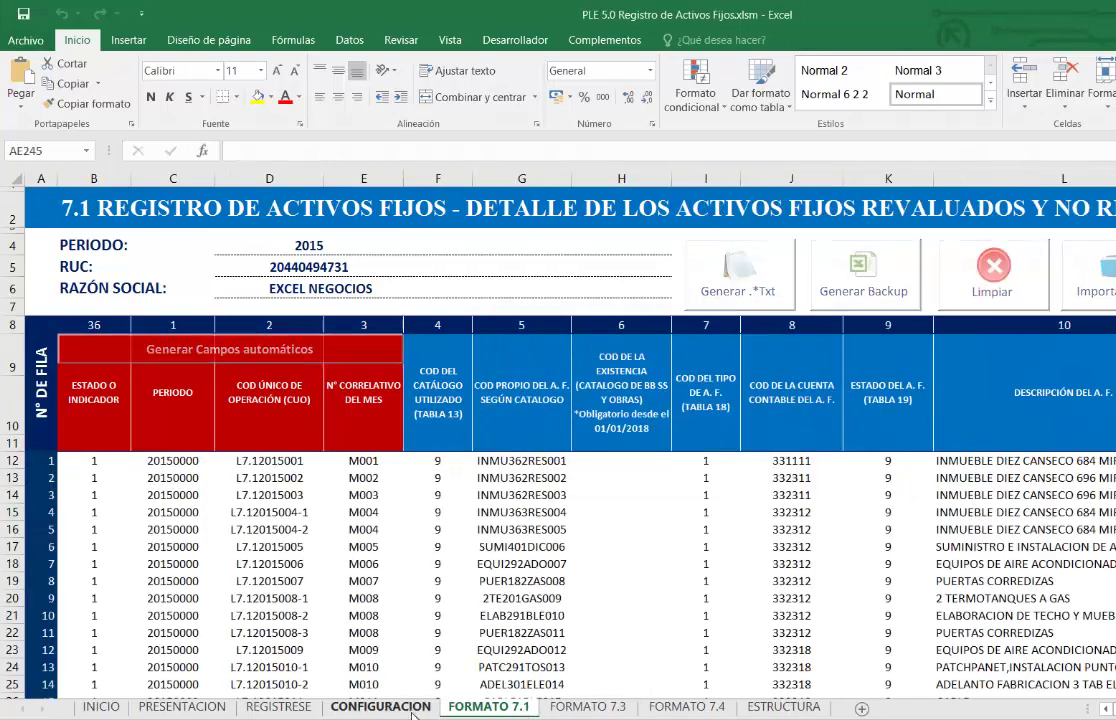
pyautogui.click(380, 706)
pyautogui.click(640, 304)
pyautogui.click(632, 307)
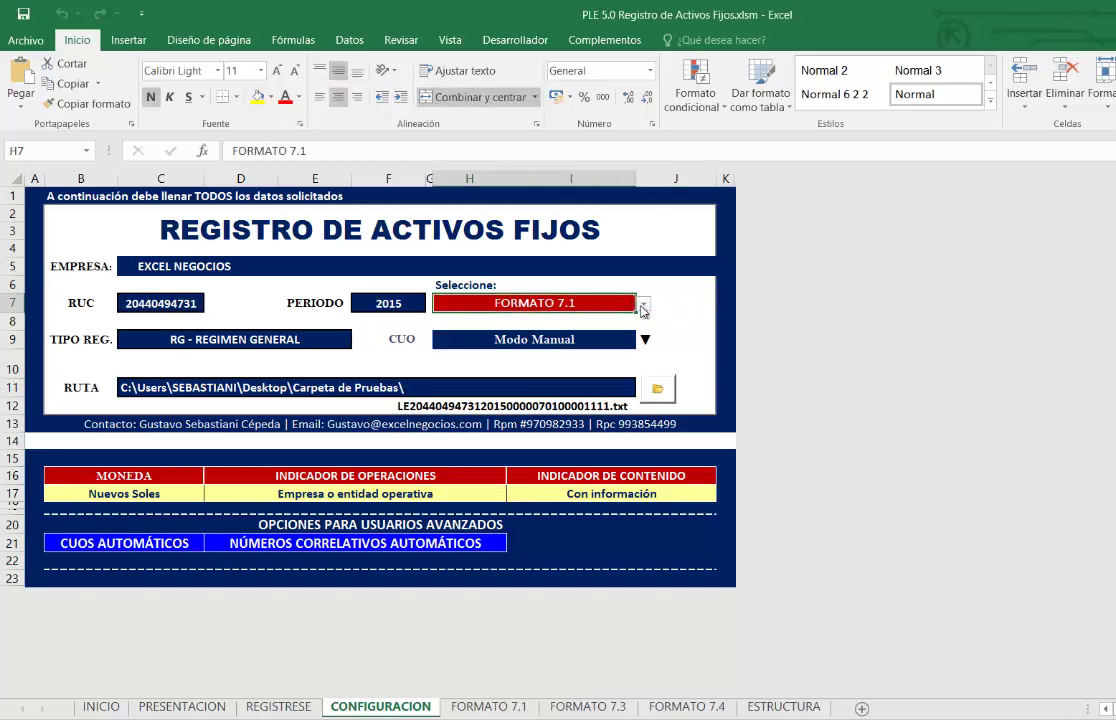
pyautogui.click(644, 303)
pyautogui.click(560, 331)
pyautogui.click(590, 706)
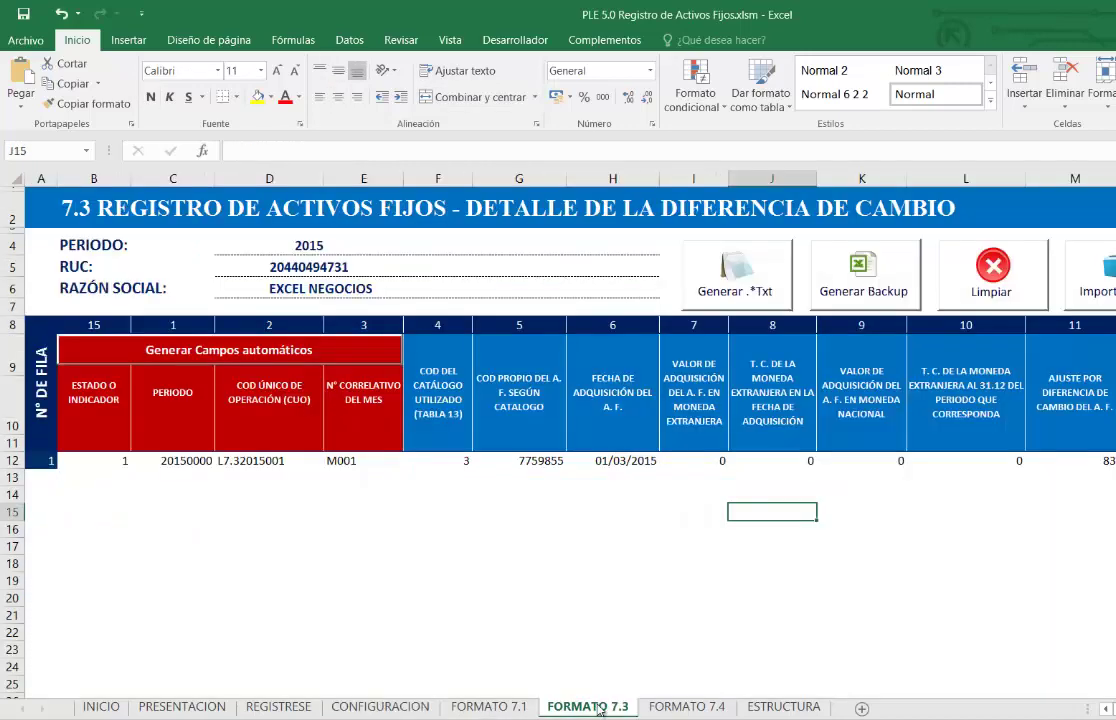
# Set the CONFIGURACION content indicator (I17) to Con información
pyautogui.click(735, 278)
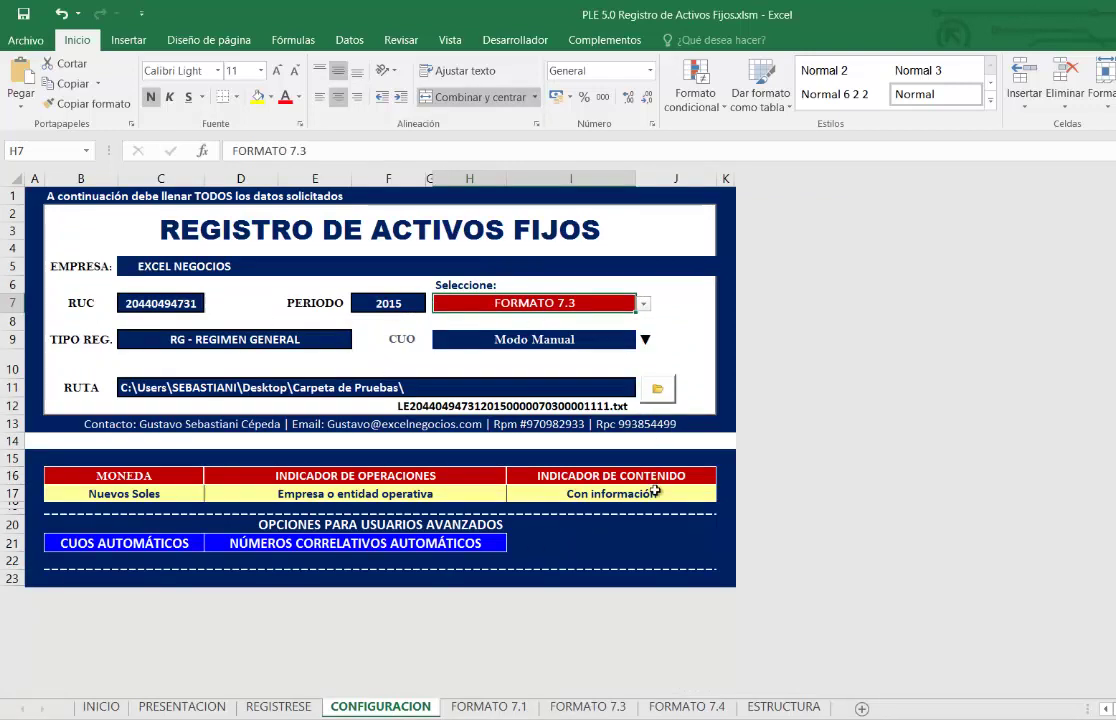
pyautogui.click(692, 498)
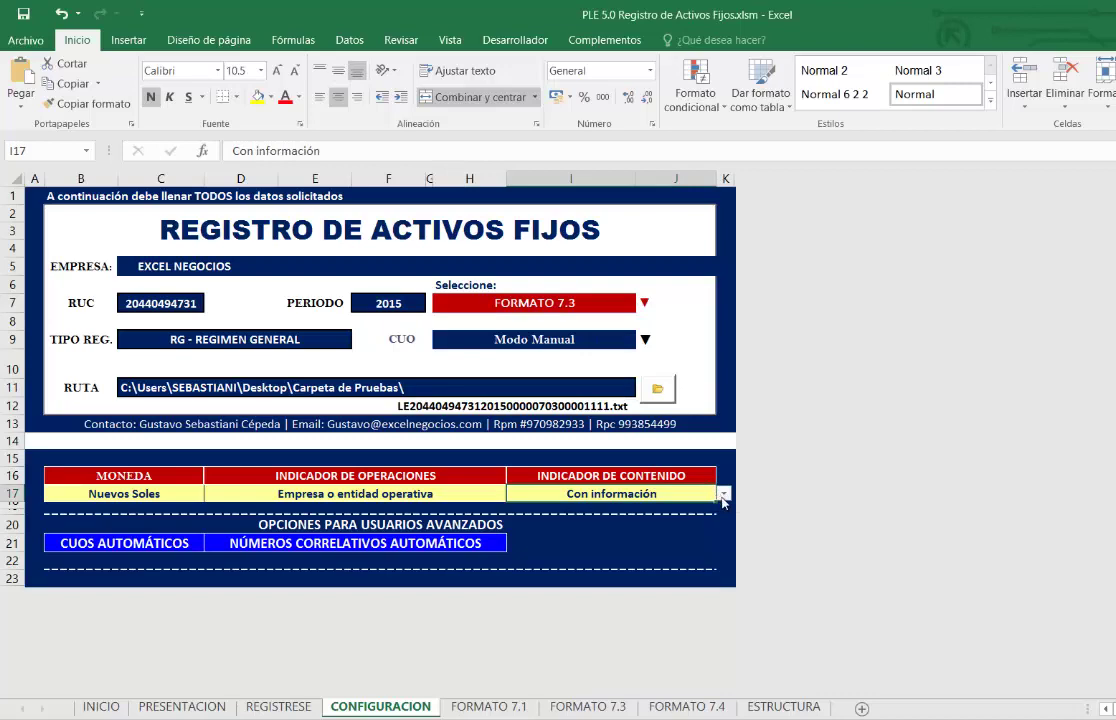
pyautogui.click(723, 494)
pyautogui.click(705, 520)
pyautogui.click(723, 494)
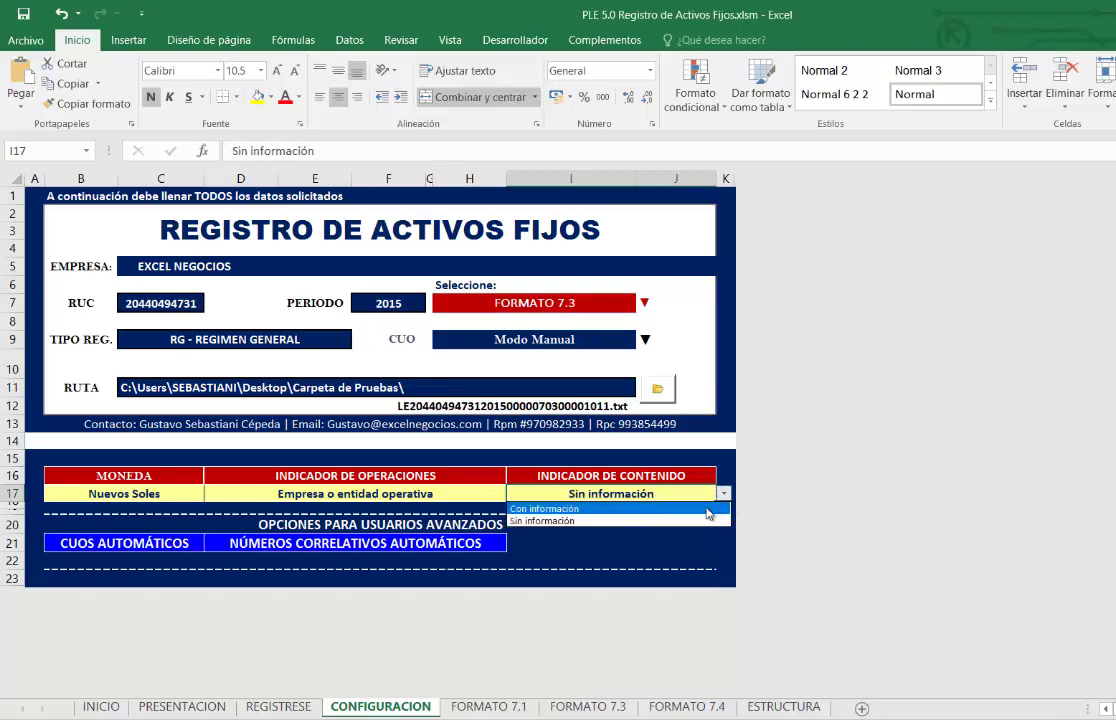
pyautogui.click(706, 509)
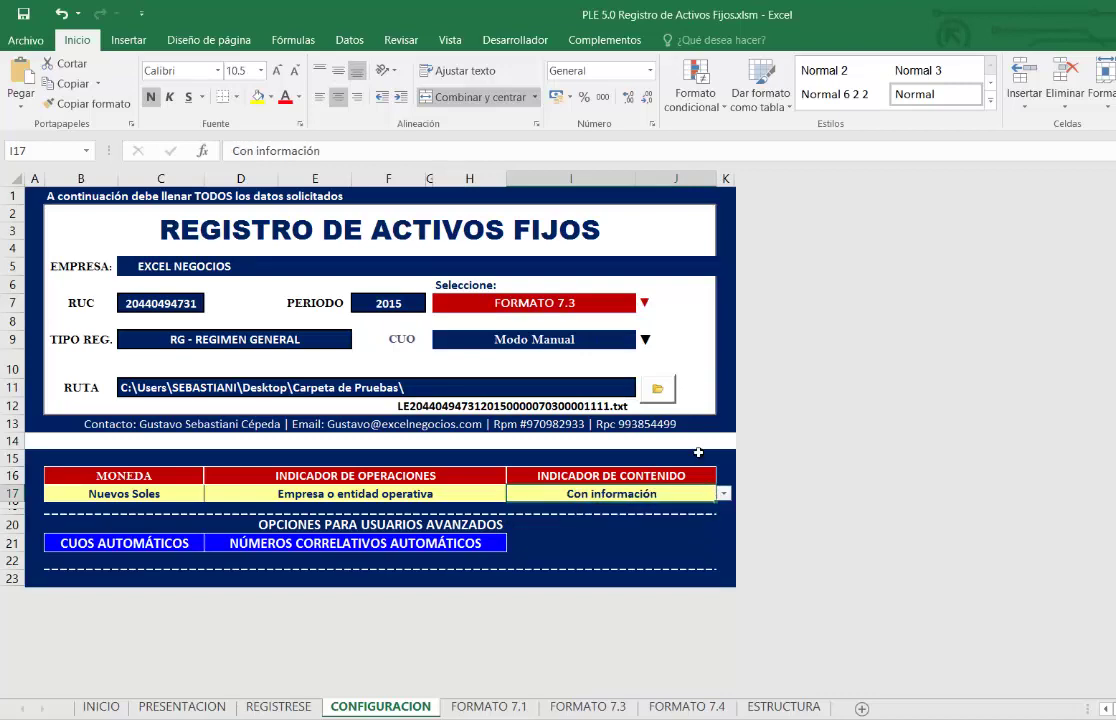
pyautogui.click(588, 706)
# Generate the FORMATO 7.3 .txt file and acknowledge the confirmation messages
pyautogui.click(746, 282)
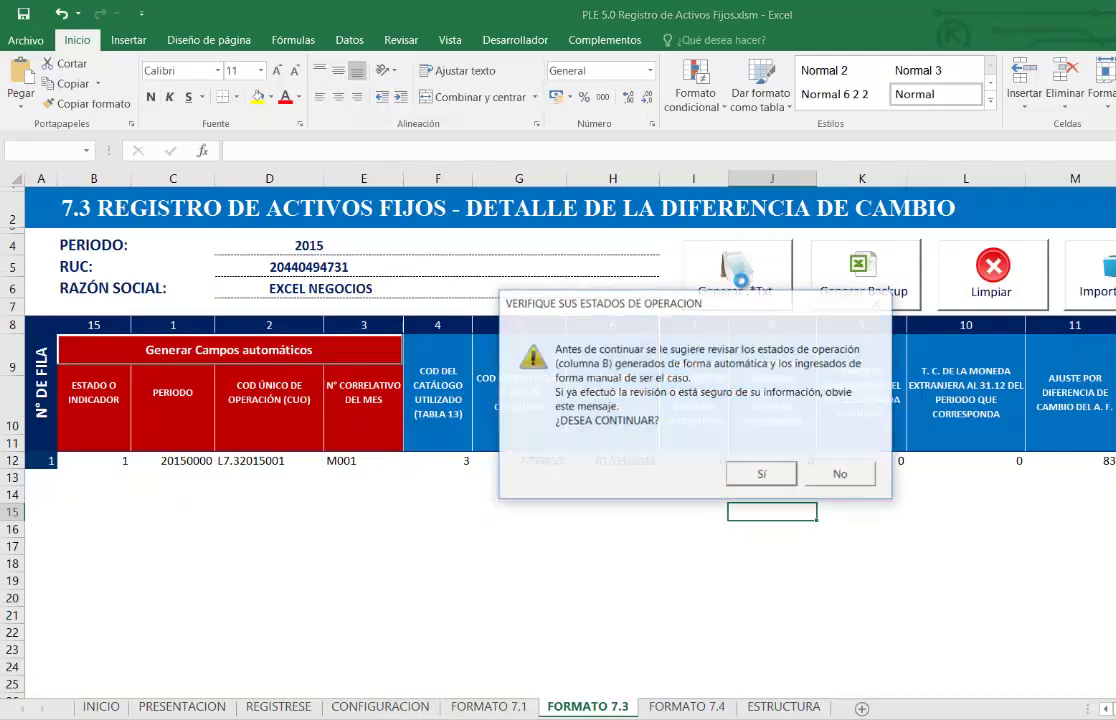
pyautogui.click(759, 476)
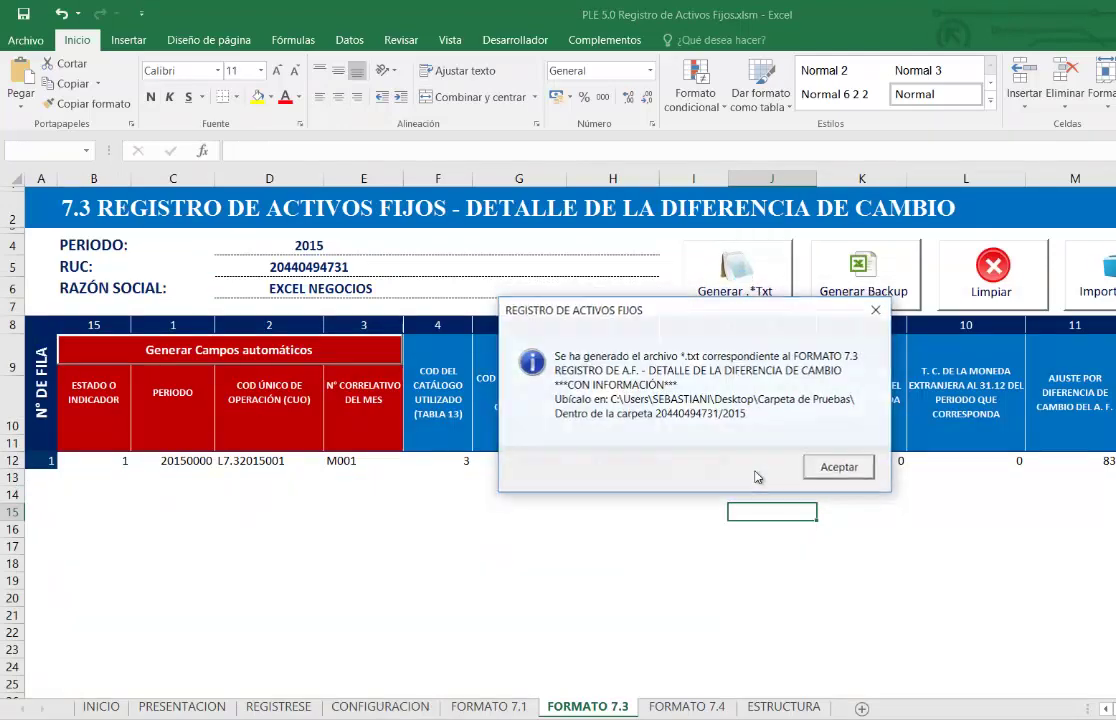
pyautogui.click(828, 472)
pyautogui.click(819, 456)
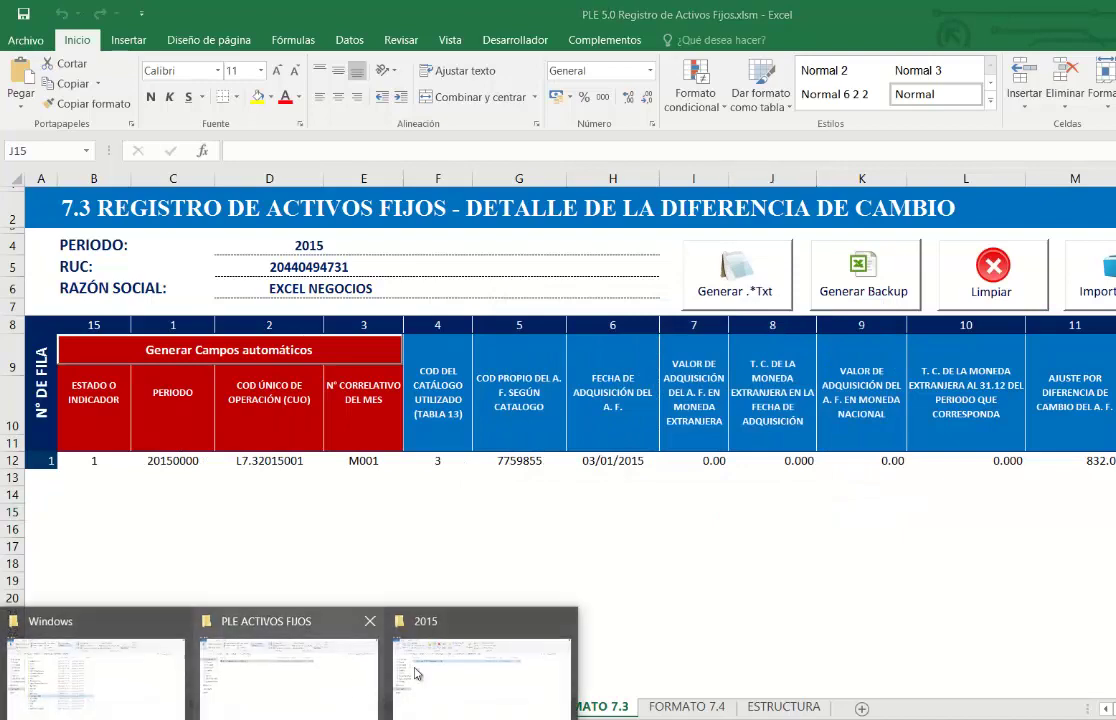
# Check the contents of the 7.3 and 7.1 .txt files in the 2015 folder
pyautogui.click(440, 585)
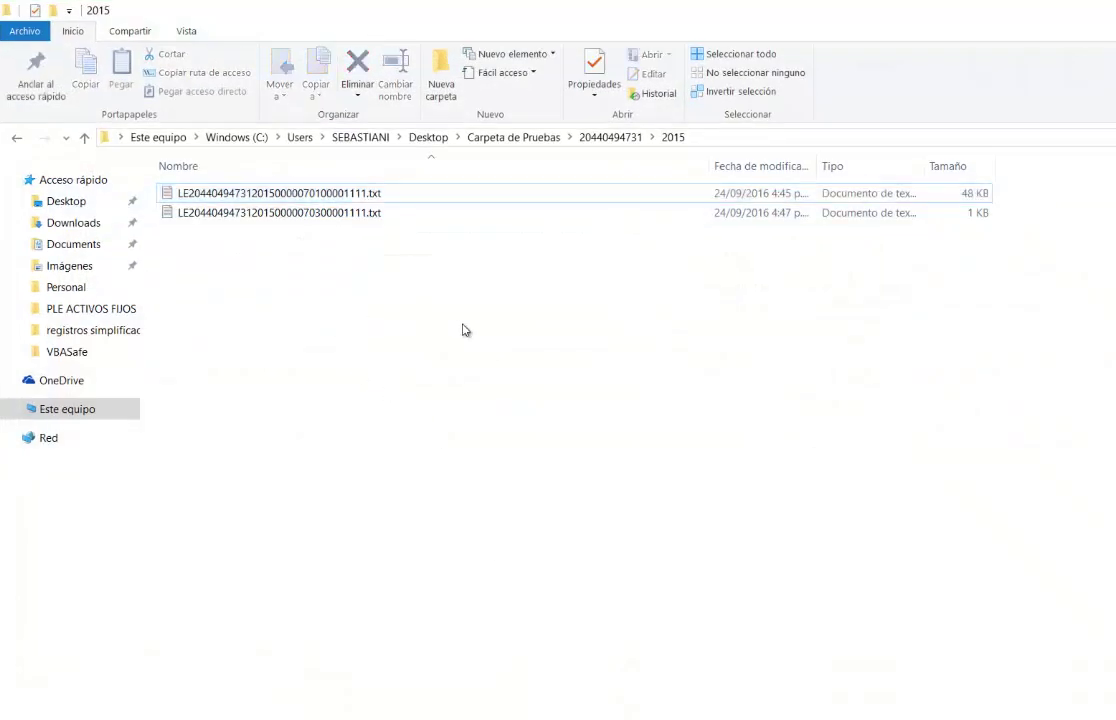
pyautogui.click(353, 216)
pyautogui.doubleClick(353, 216)
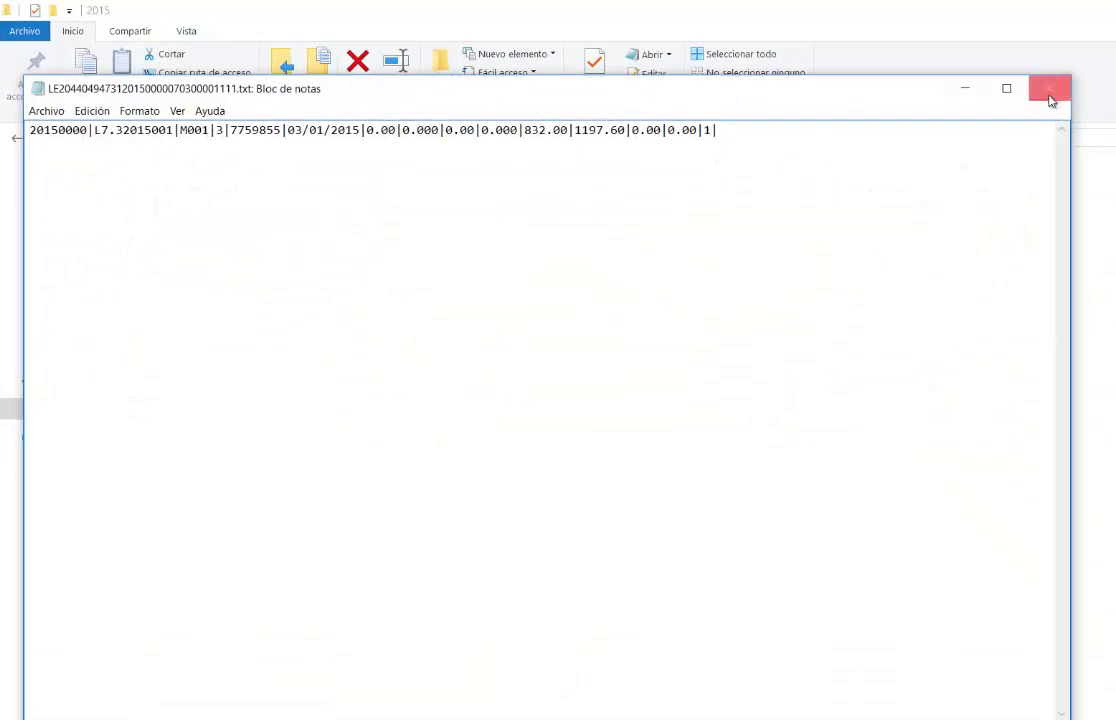
pyautogui.click(1050, 90)
pyautogui.click(307, 194)
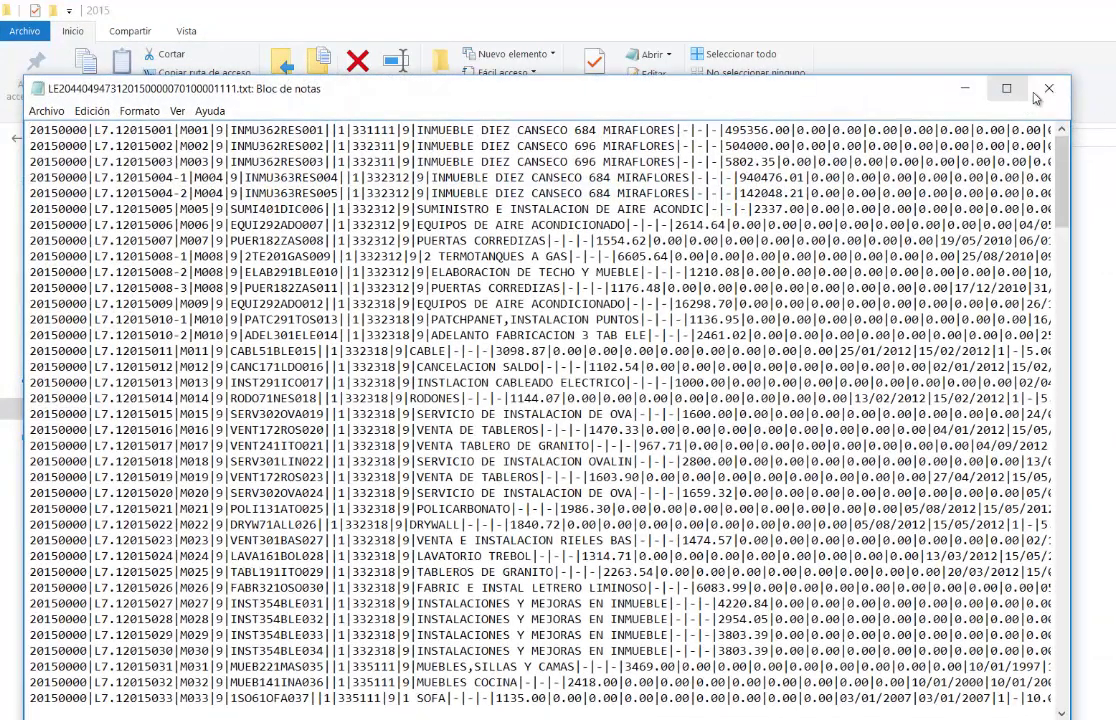
pyautogui.click(897, 87)
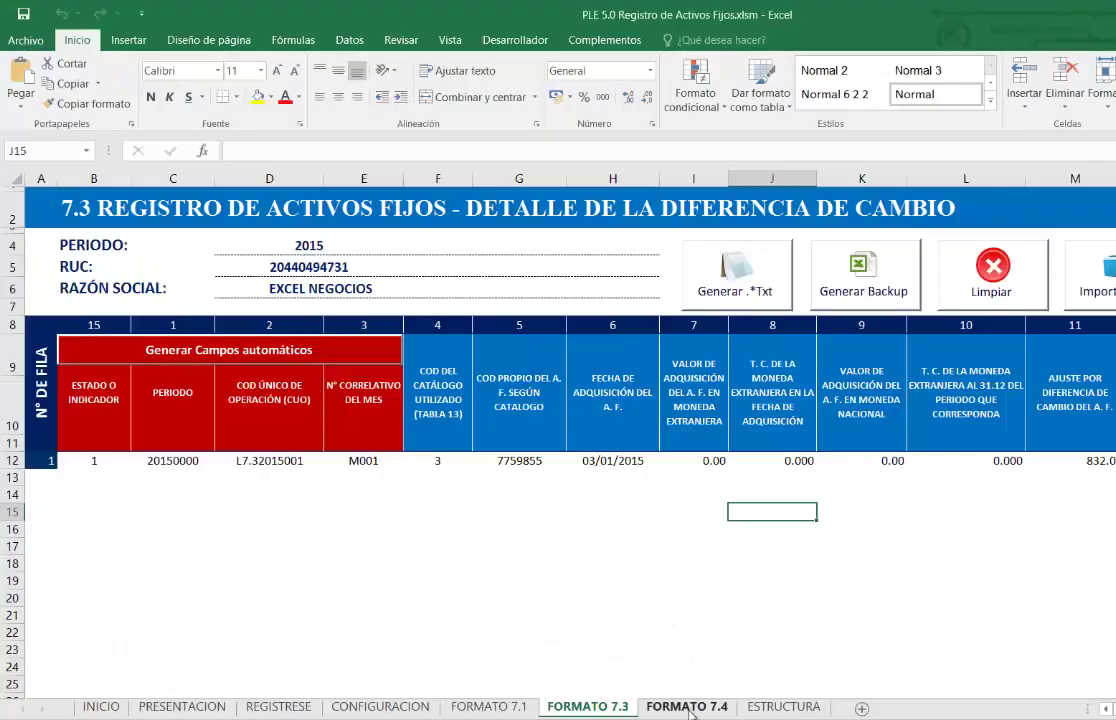
# Review the columns of the FORMATO 7.4 sheet
pyautogui.click(684, 705)
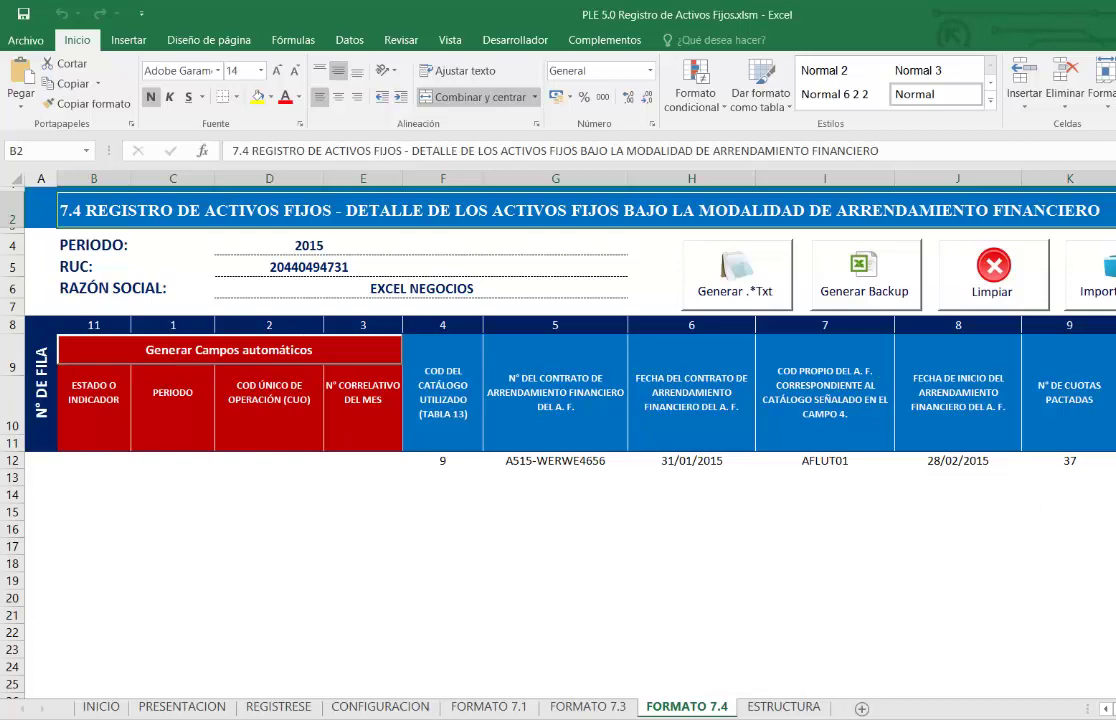
pyautogui.hscroll(3, 558, 400)
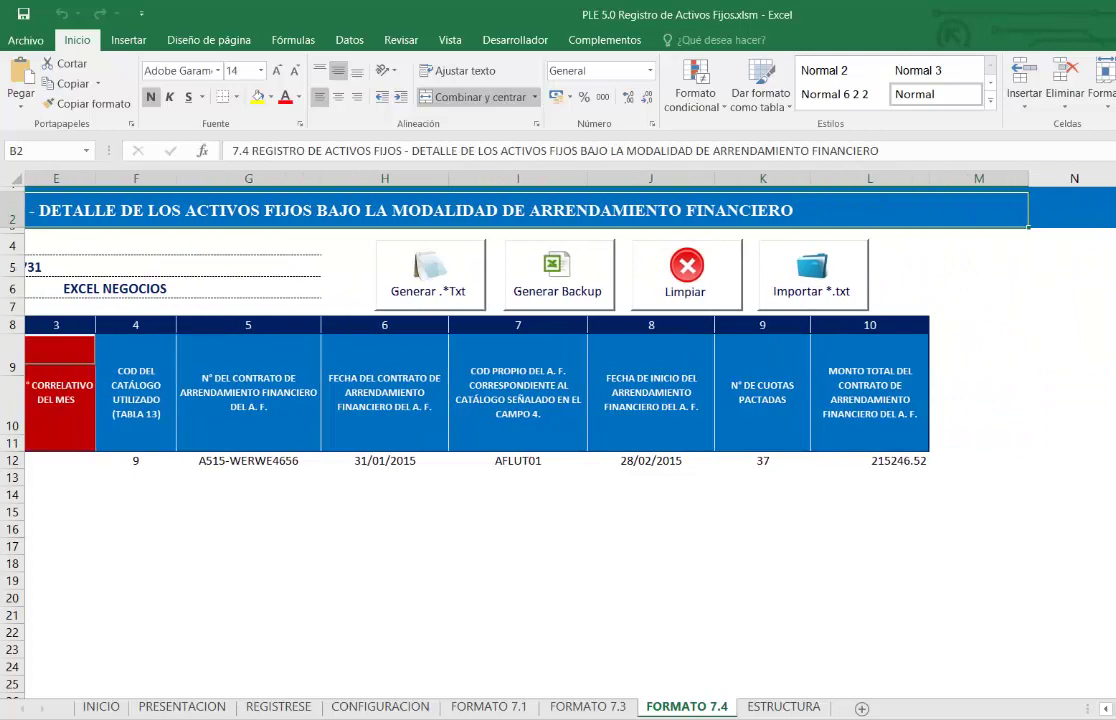
pyautogui.hscroll(-3, 558, 400)
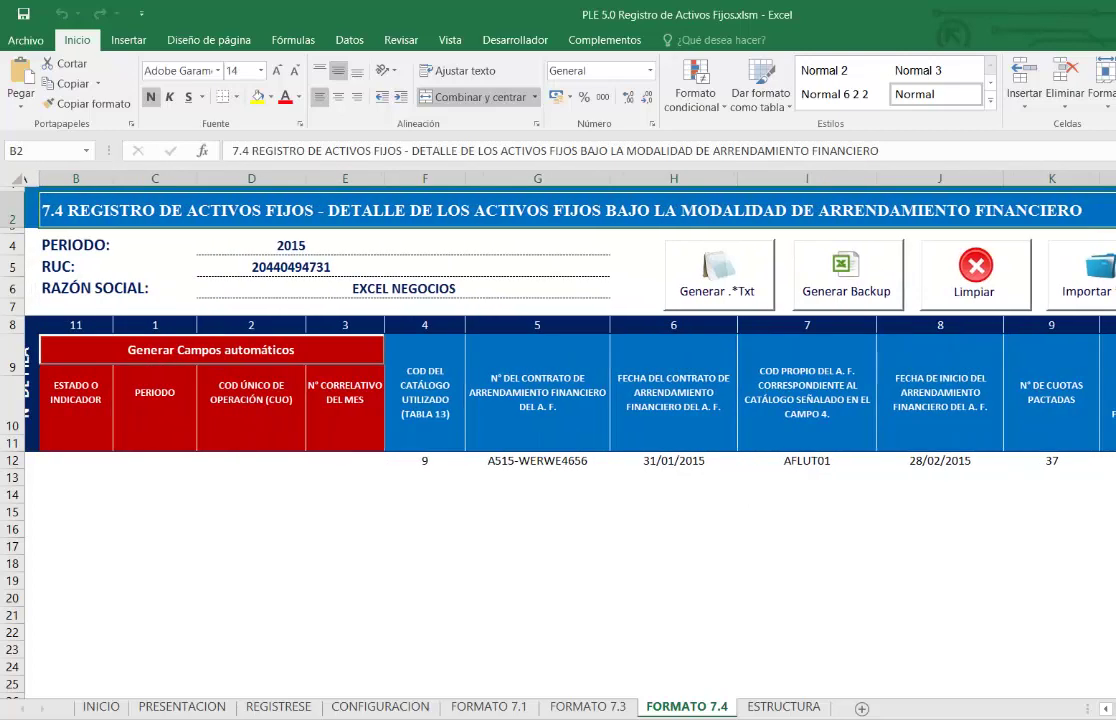
pyautogui.hscroll(3, 558, 400)
pyautogui.moveTo(143, 461); pyautogui.dragTo(988, 624)
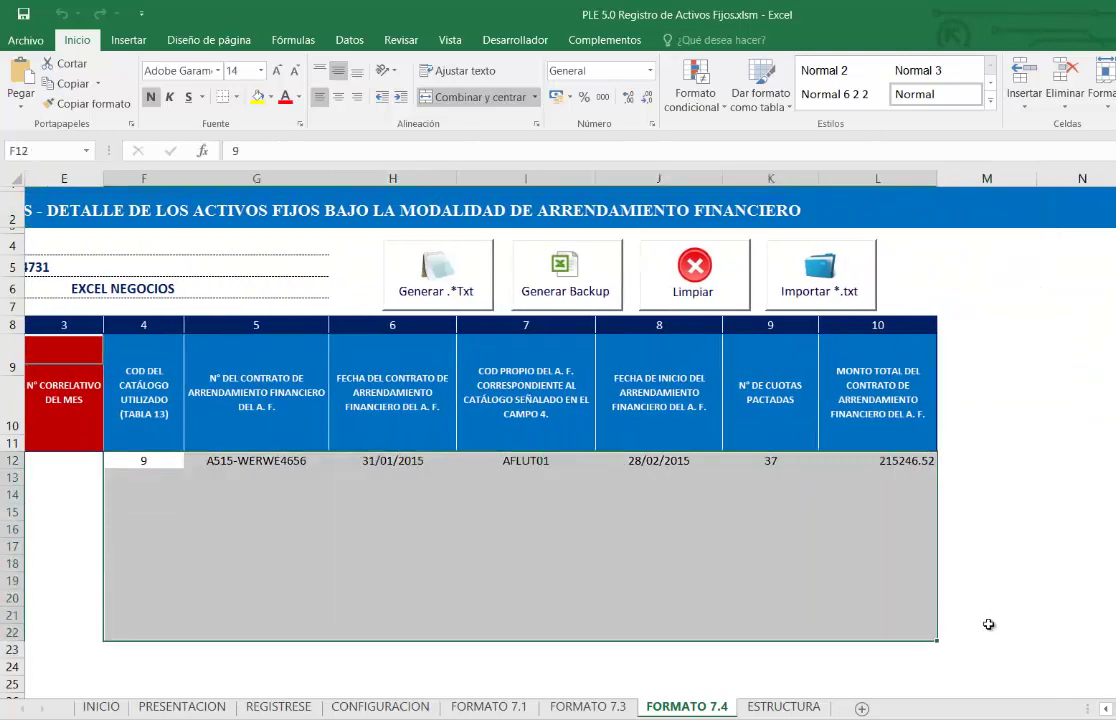
pyautogui.click(1070, 615)
pyautogui.hscroll(-3, 1070, 615)
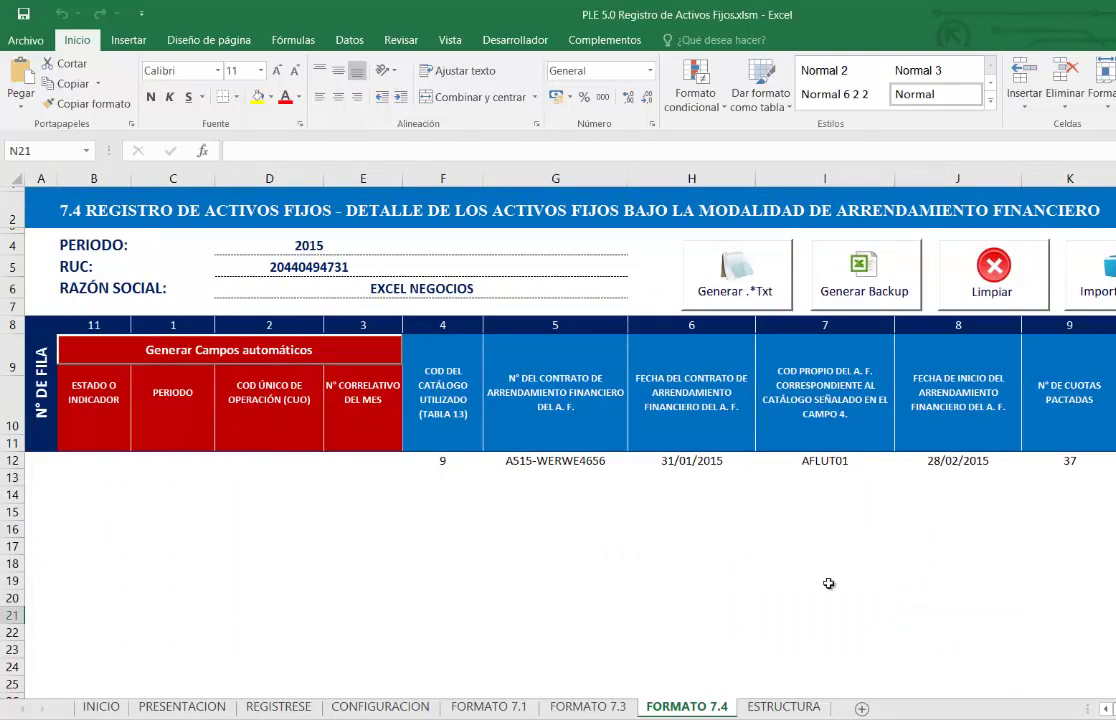
# Fill the 7.4 row's automatic fields and set the CONFIGURACION format to FORMATO 7.4
pyautogui.click(170, 354)
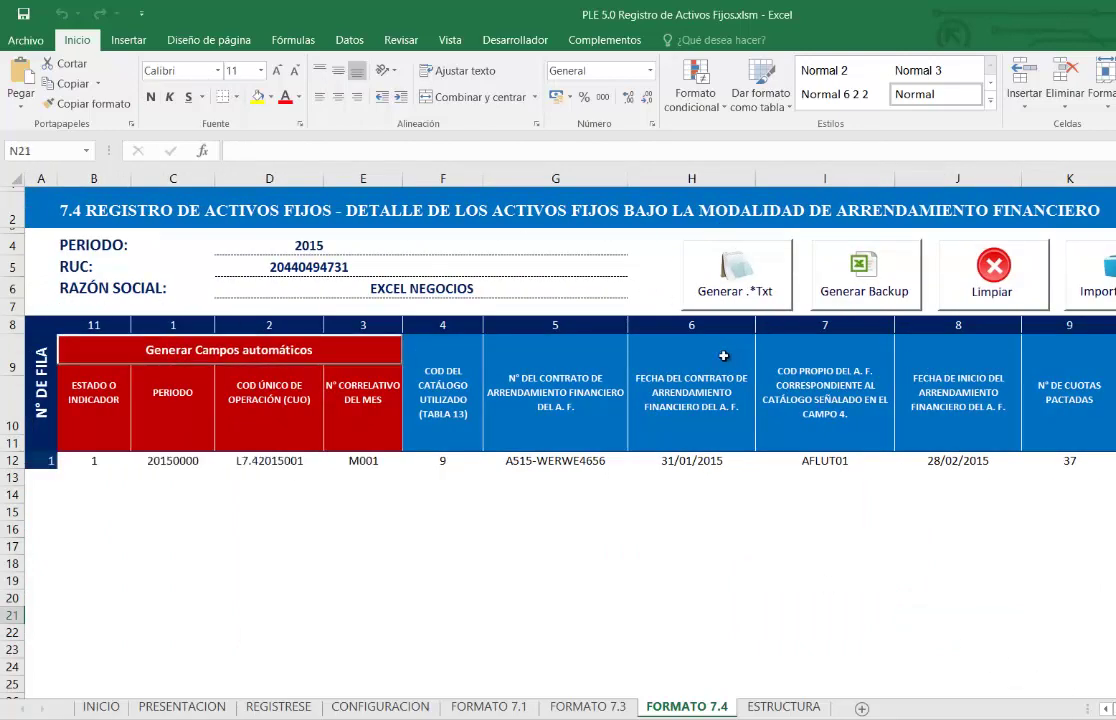
pyautogui.click(772, 275)
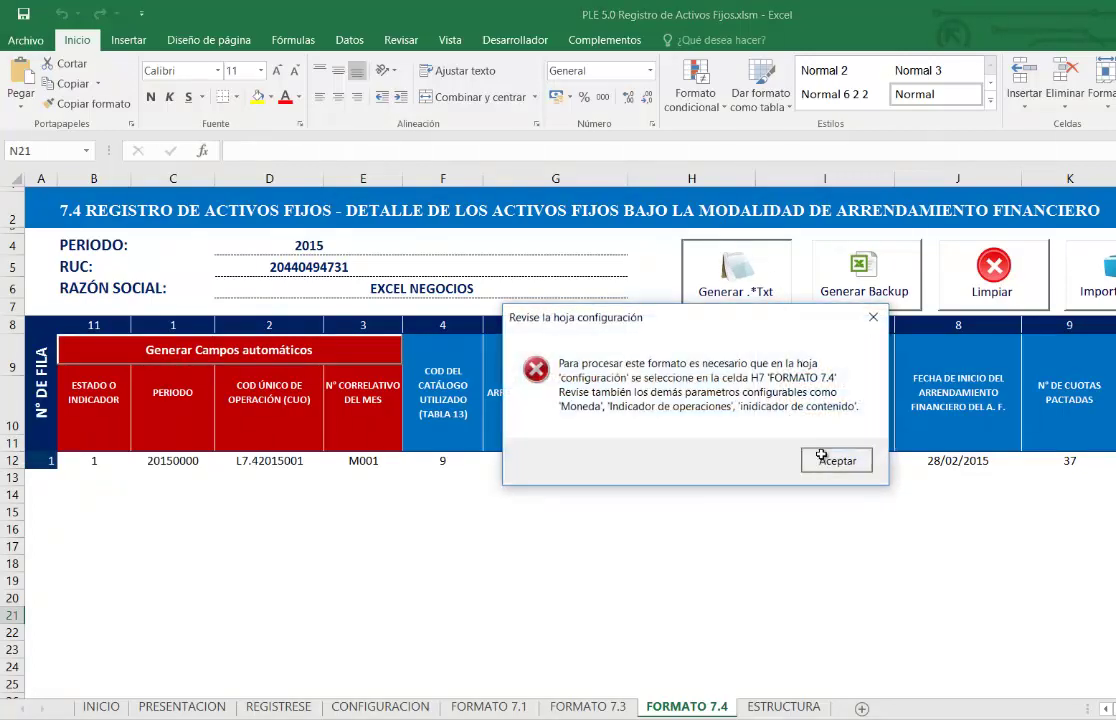
pyautogui.click(823, 459)
pyautogui.click(425, 707)
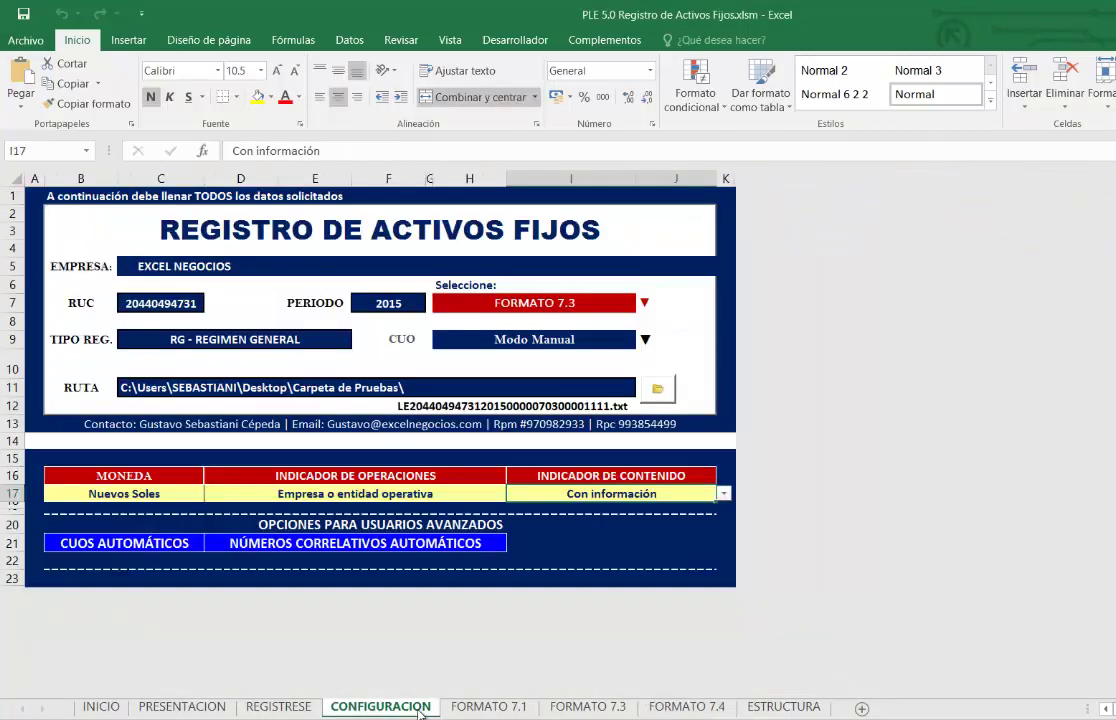
pyautogui.click(610, 302)
pyautogui.click(643, 303)
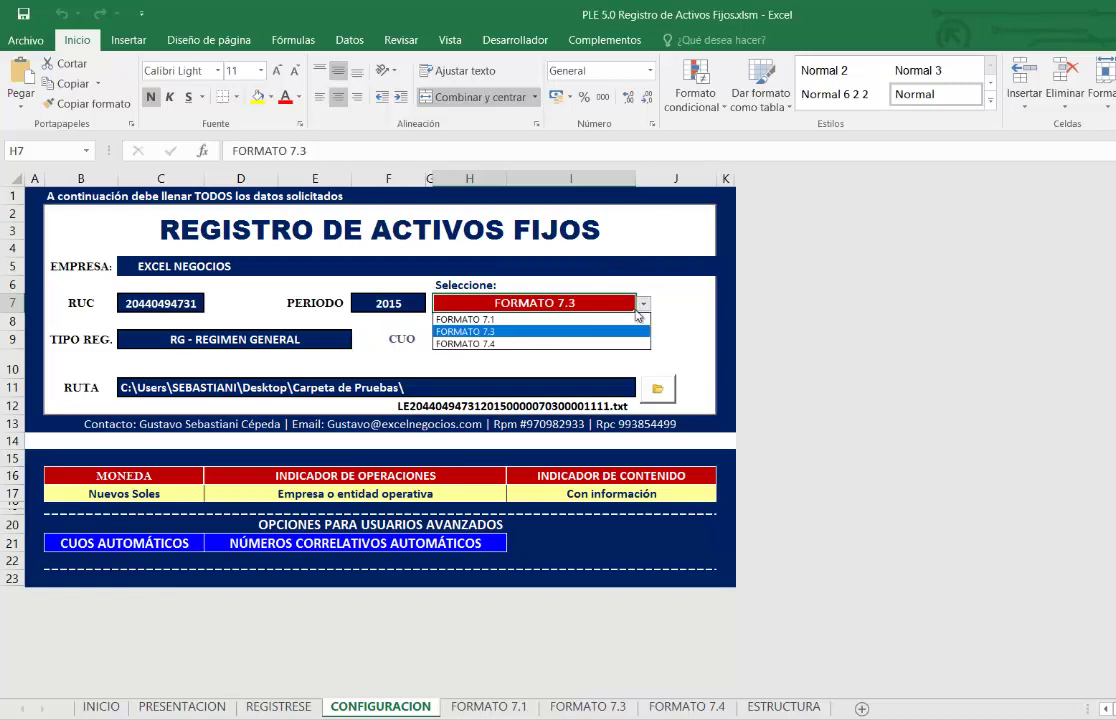
pyautogui.click(597, 344)
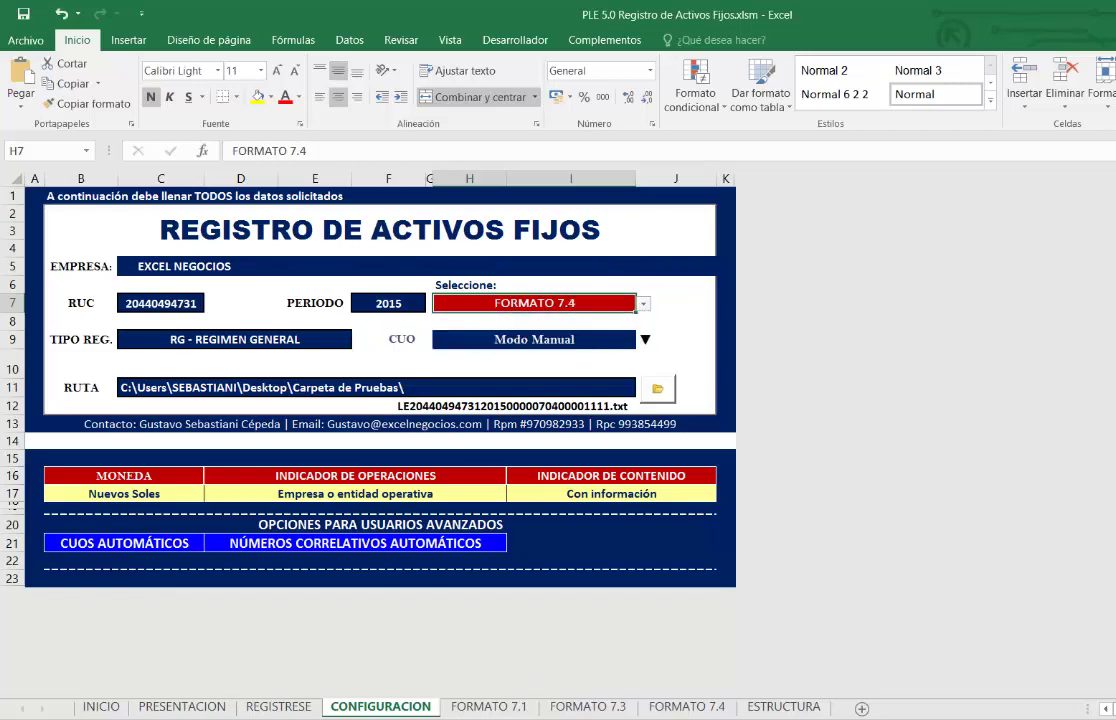
# Generate the FORMATO 7.4 .txt file and dismiss the prompts to bring up PLE
pyautogui.click(686, 707)
pyautogui.click(741, 293)
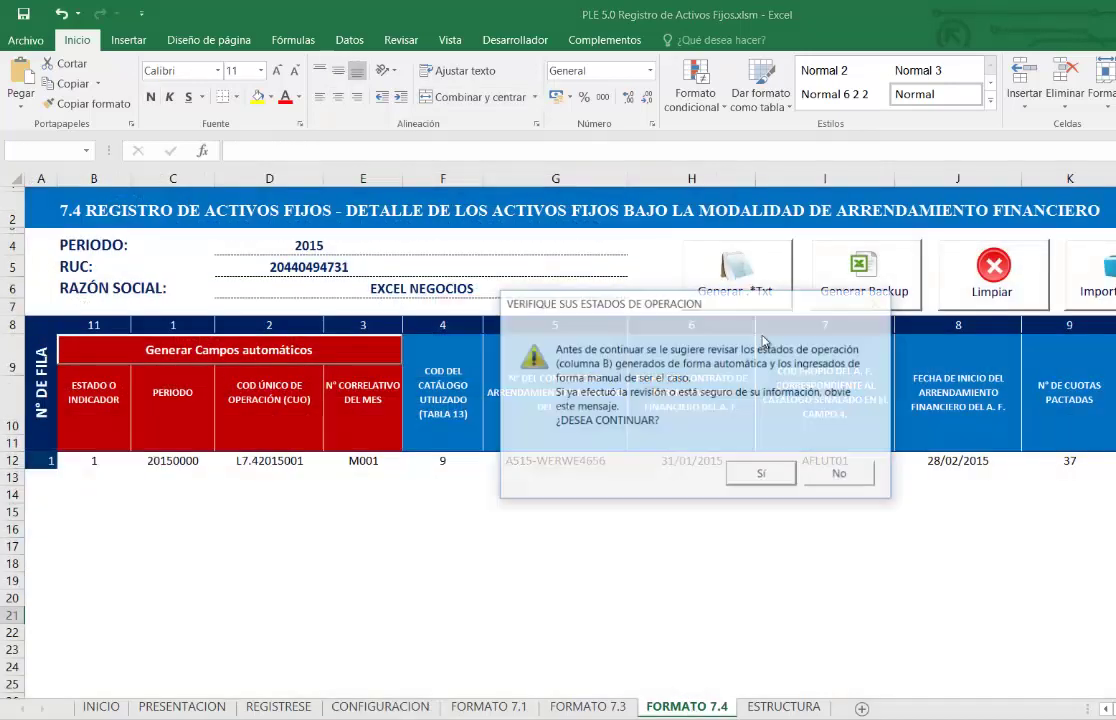
pyautogui.click(778, 474)
pyautogui.click(818, 474)
pyautogui.click(806, 445)
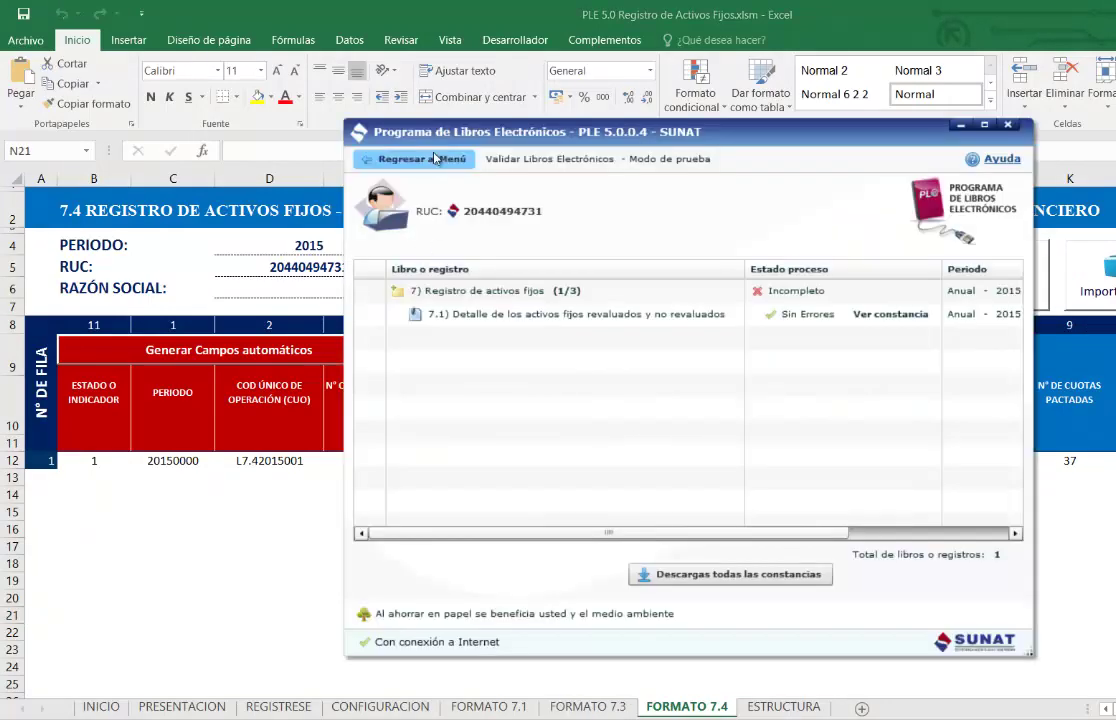
# Validate the three LE .txt files (7.1, 7.3, 7.4) in PLE SUNAT
pyautogui.click(440, 159)
pyautogui.click(489, 196)
pyautogui.click(841, 265)
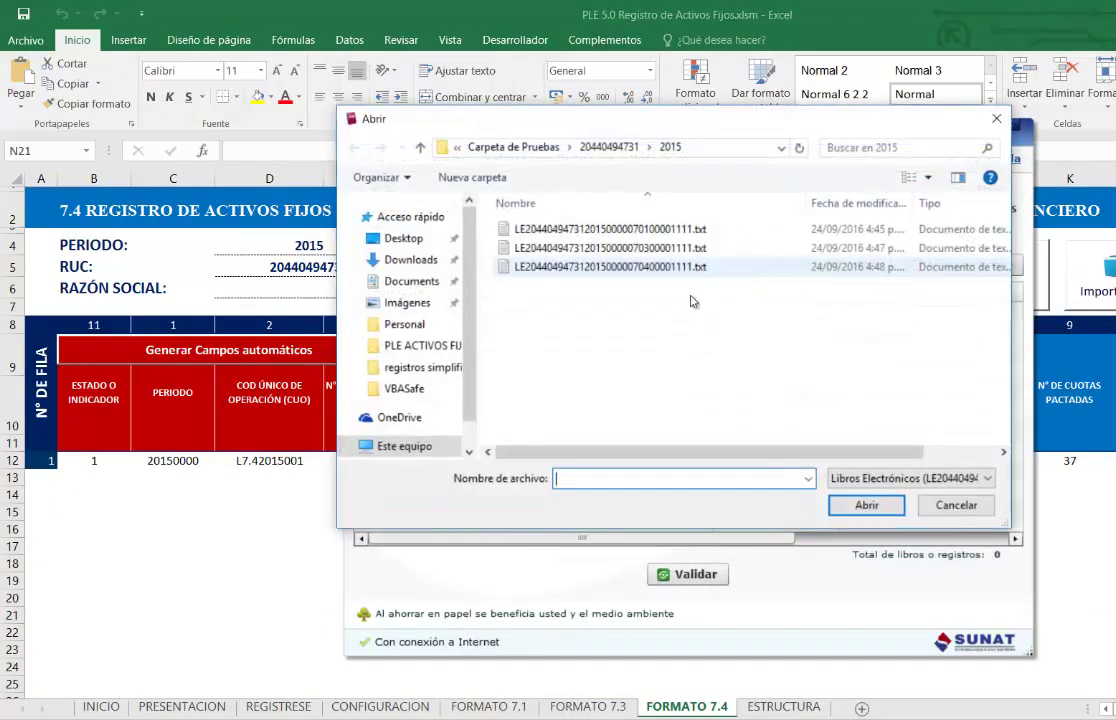
pyautogui.moveTo(685, 348); pyautogui.dragTo(577, 221)
pyautogui.click(866, 505)
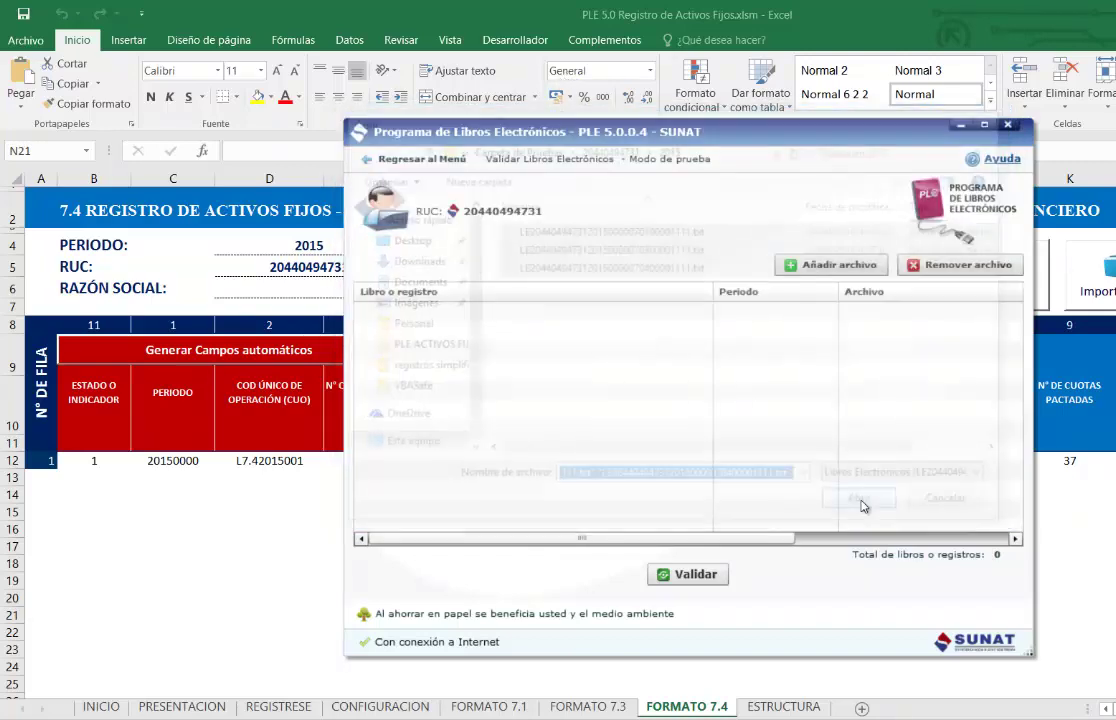
pyautogui.click(686, 574)
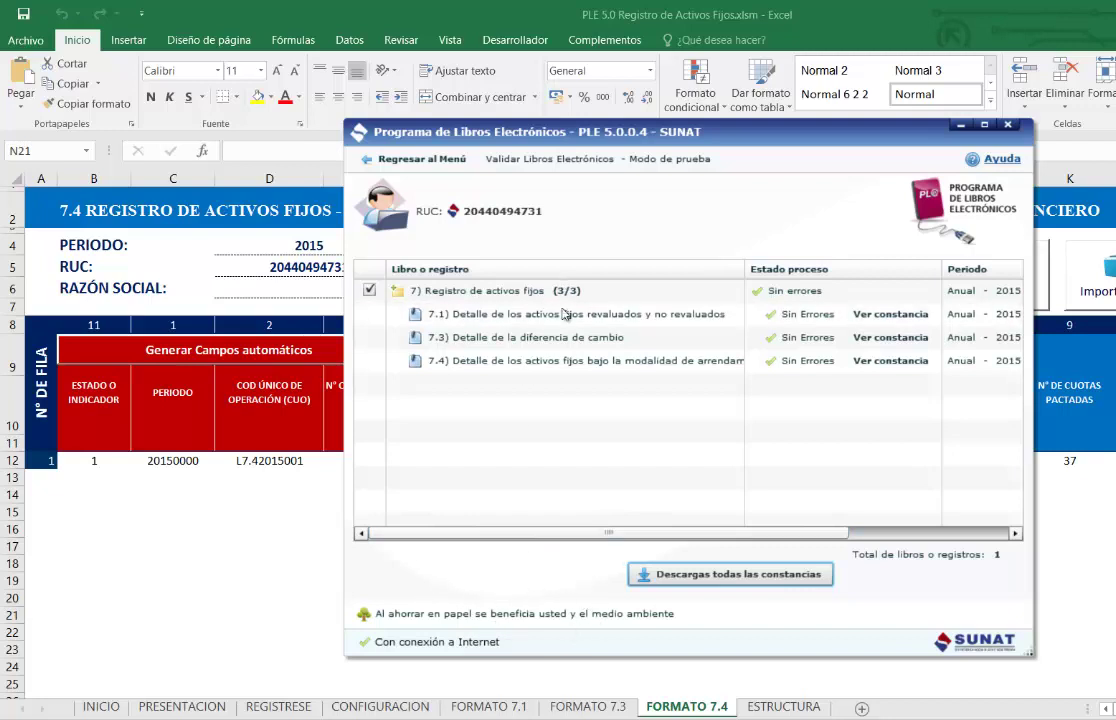
# Delete the 7.3 and 7.4 .txt files from the 2015 folder
pyautogui.click(424, 162)
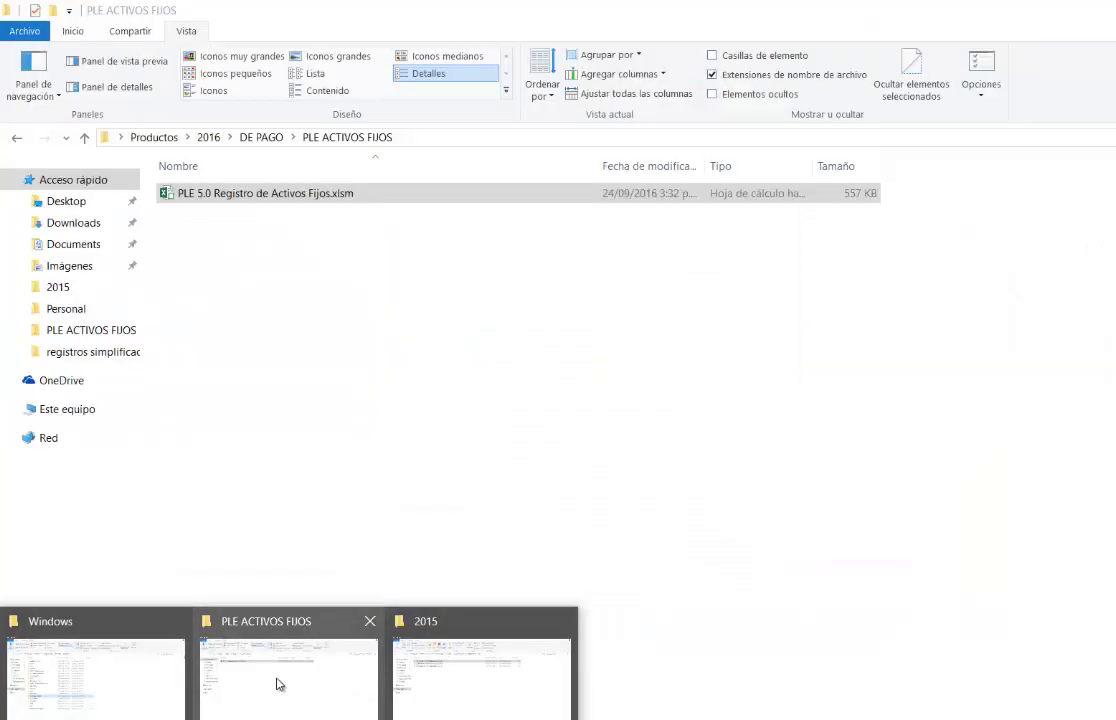
pyautogui.click(411, 685)
pyautogui.moveTo(352, 374); pyautogui.dragTo(287, 220)
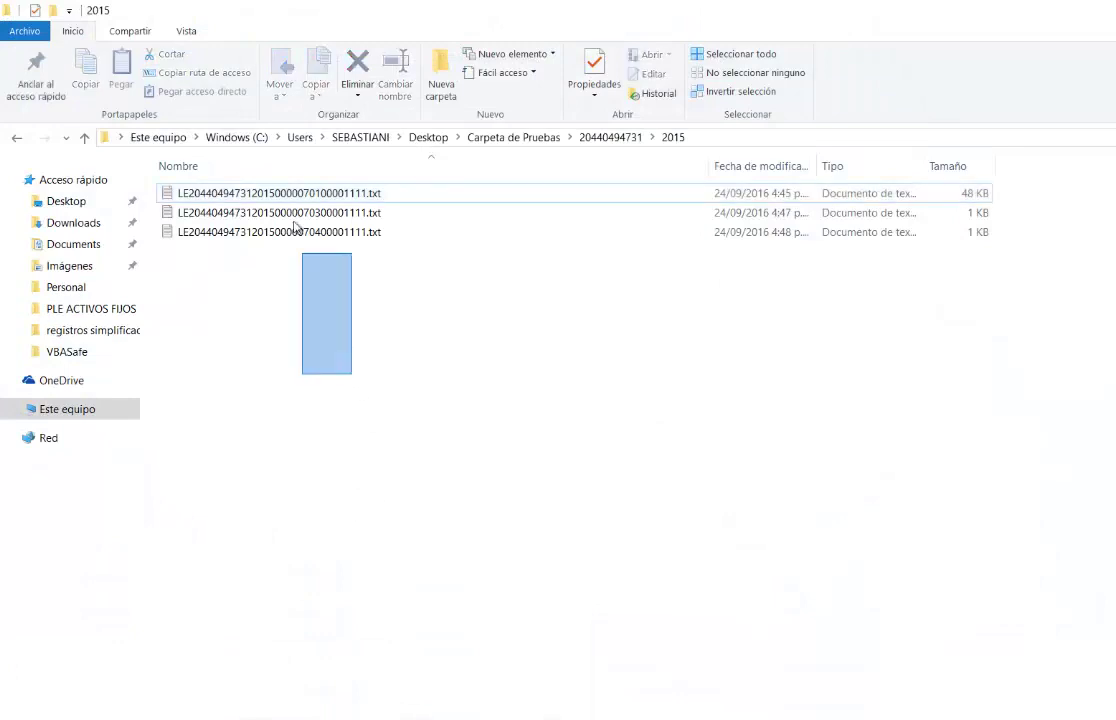
pyautogui.press('Delete')
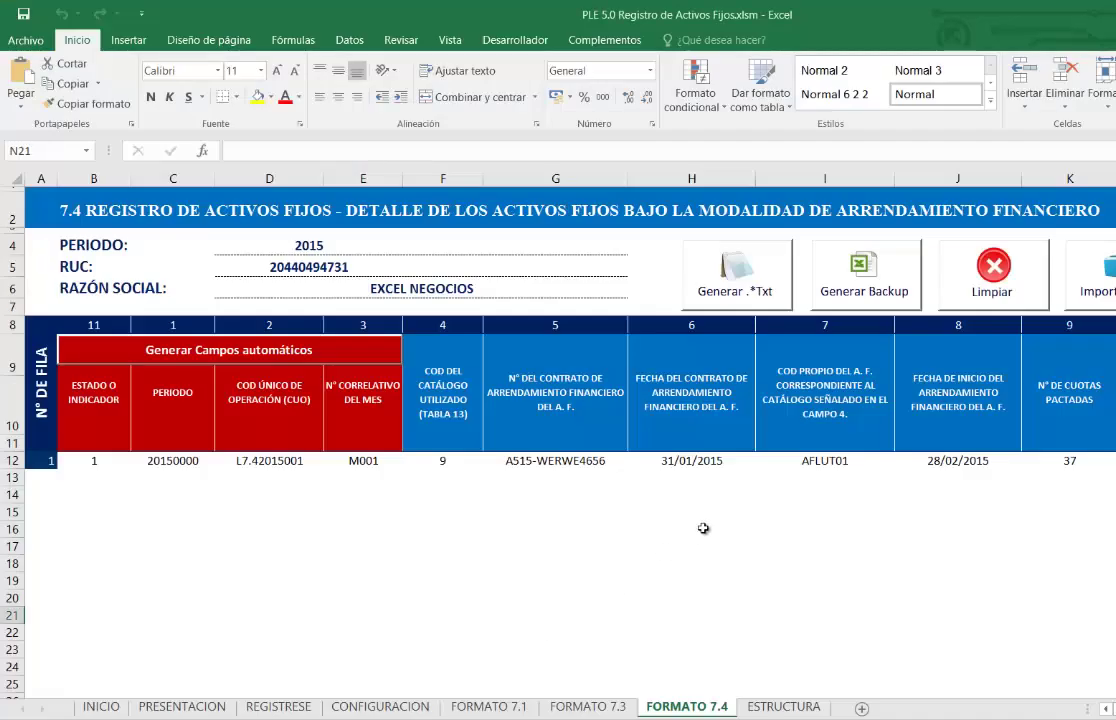
# Clear the data in row 12 of the FORMATO 7.4 register
pyautogui.click(703, 528)
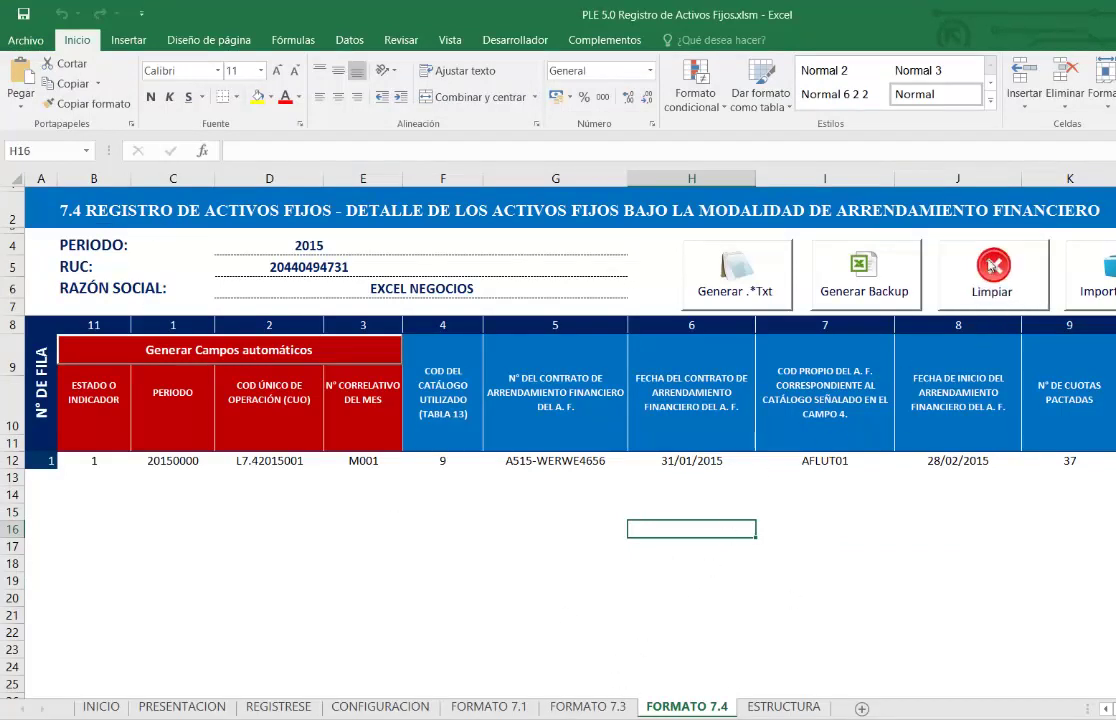
pyautogui.click(822, 580)
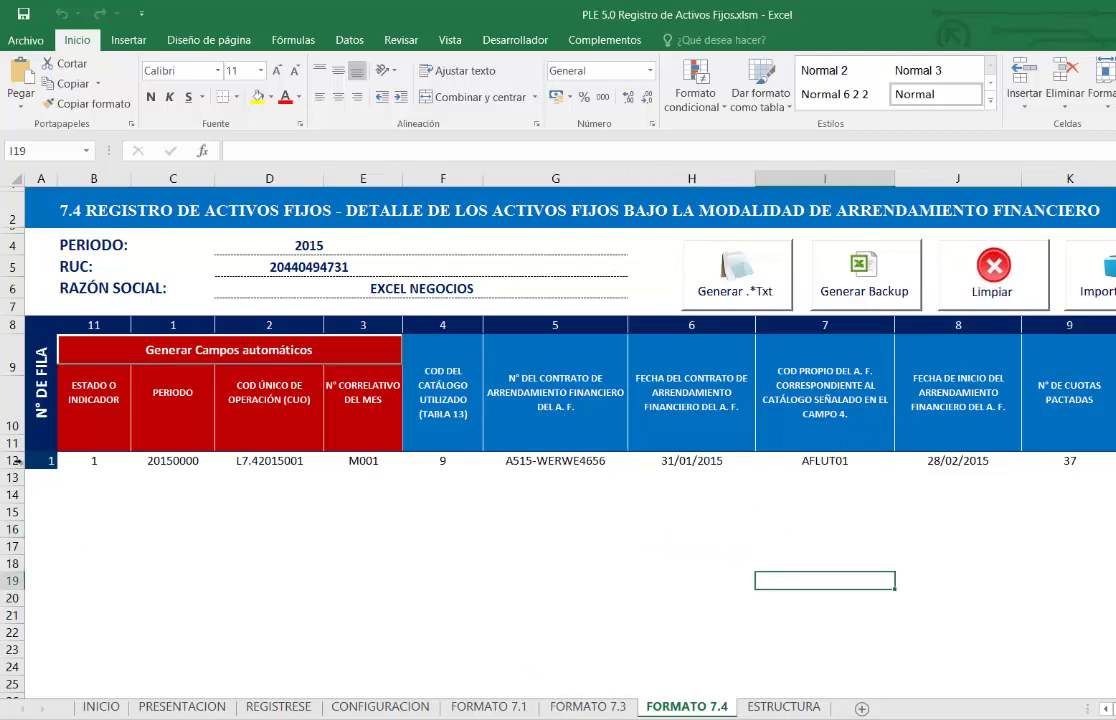
pyautogui.click(12, 459)
pyautogui.press('Delete')
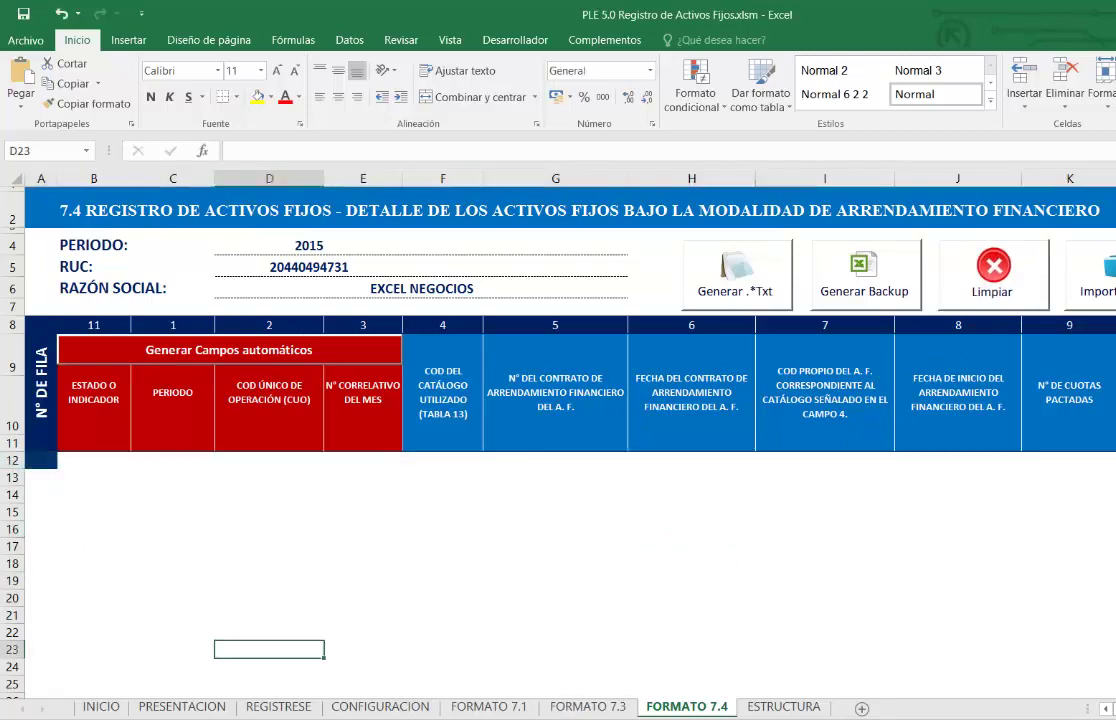
# Set the content indicator to Sin información and generate the no-data FORMATO 7.4 .txt
pyautogui.click(378, 706)
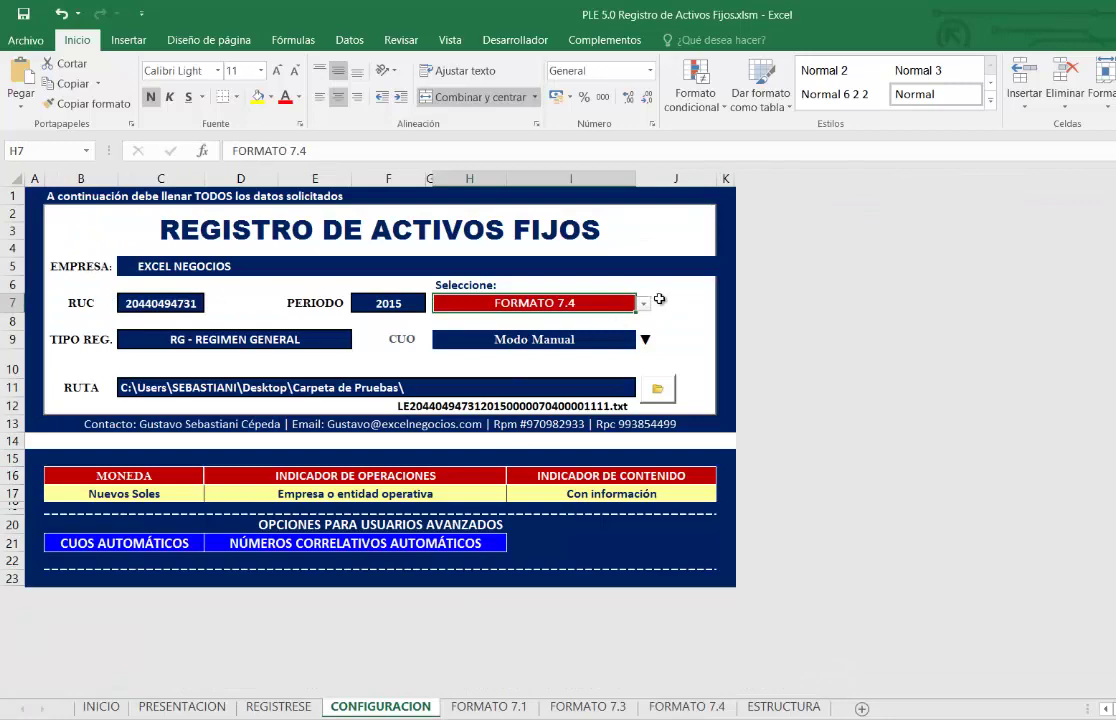
pyautogui.click(685, 495)
pyautogui.click(723, 493)
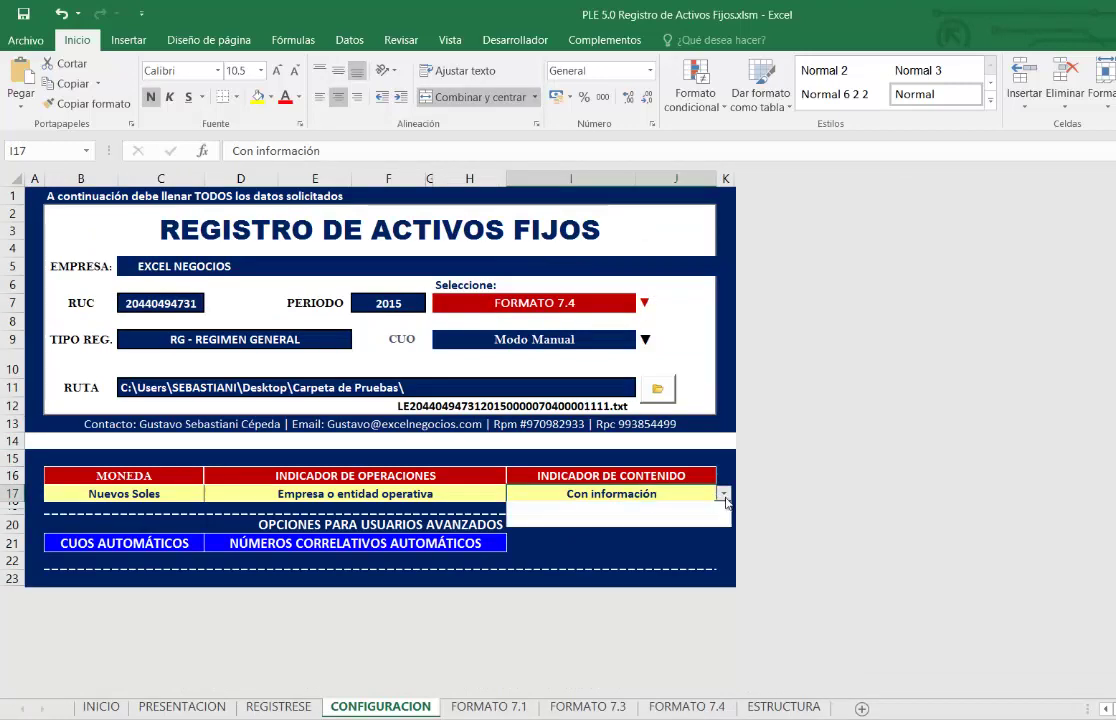
pyautogui.click(697, 518)
pyautogui.click(686, 706)
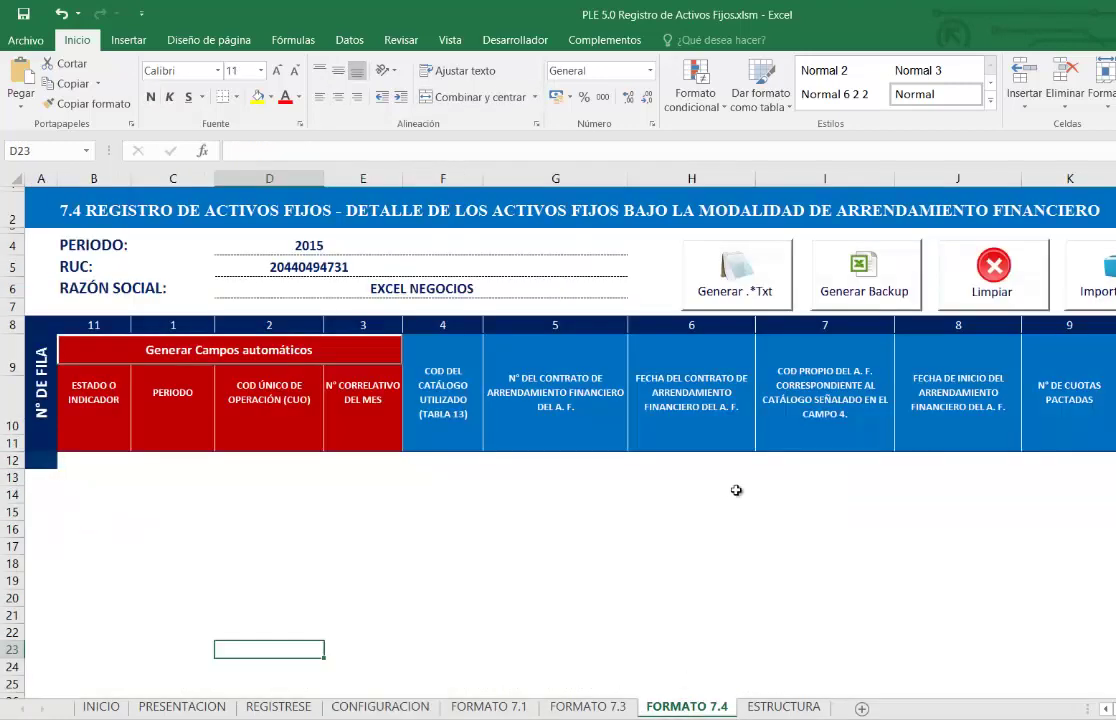
pyautogui.click(724, 256)
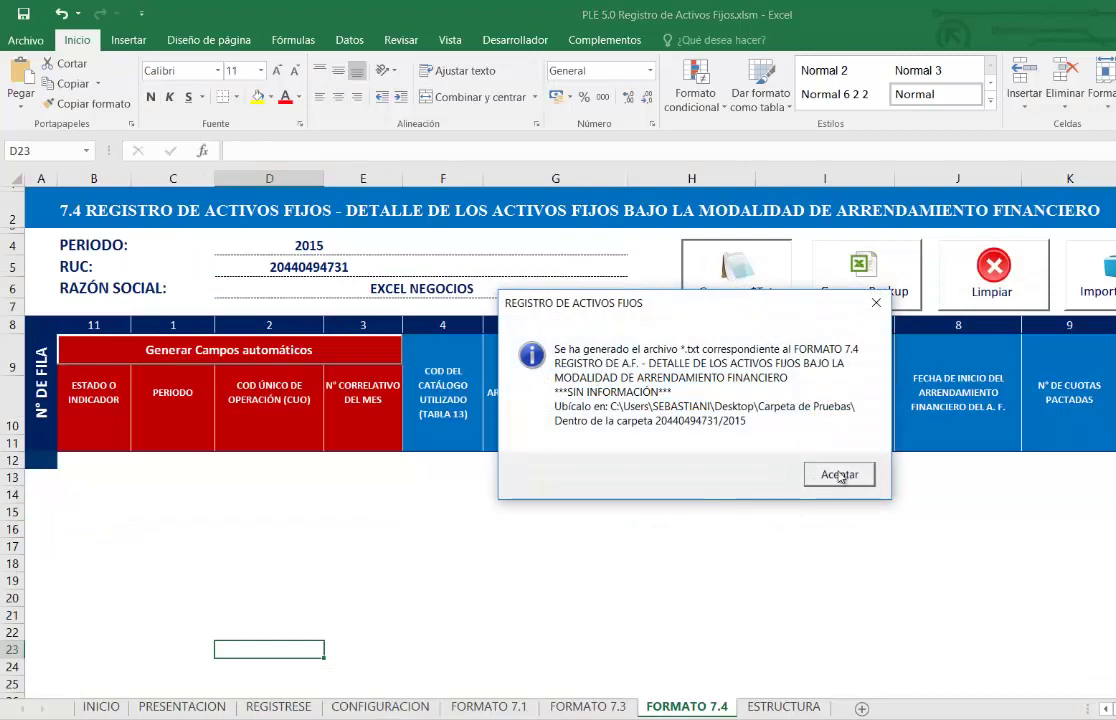
pyautogui.click(840, 475)
pyautogui.click(806, 446)
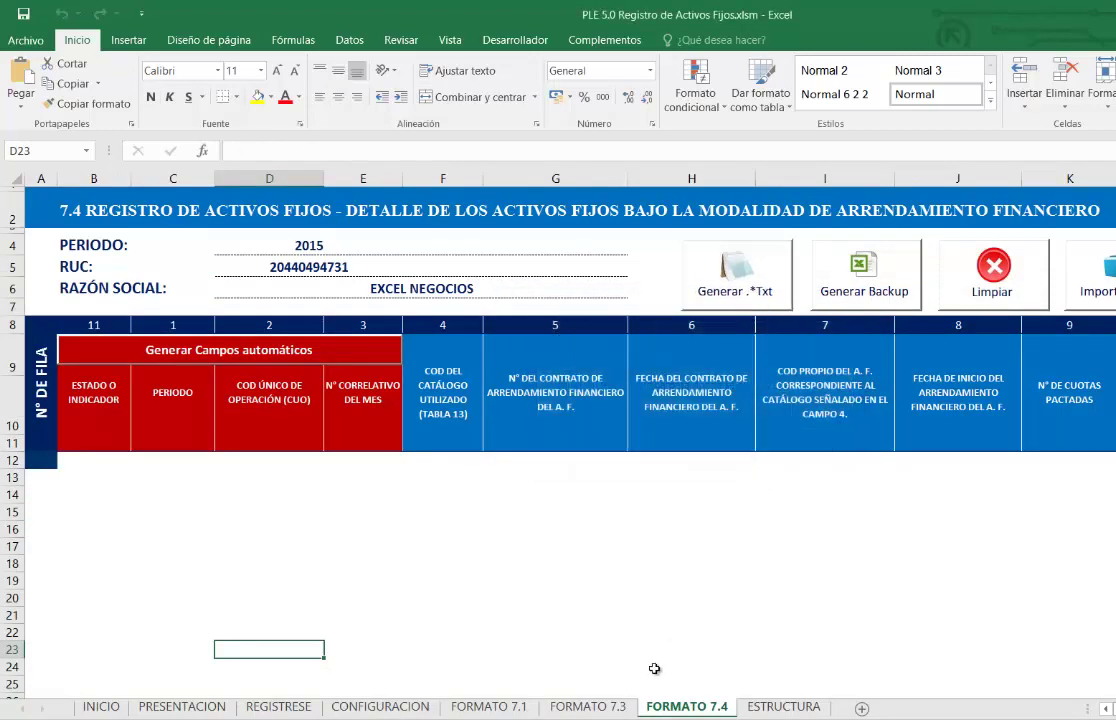
# Clear the FORMATO 7.3 asset row with Limpiar
pyautogui.click(588, 706)
pyautogui.click(968, 273)
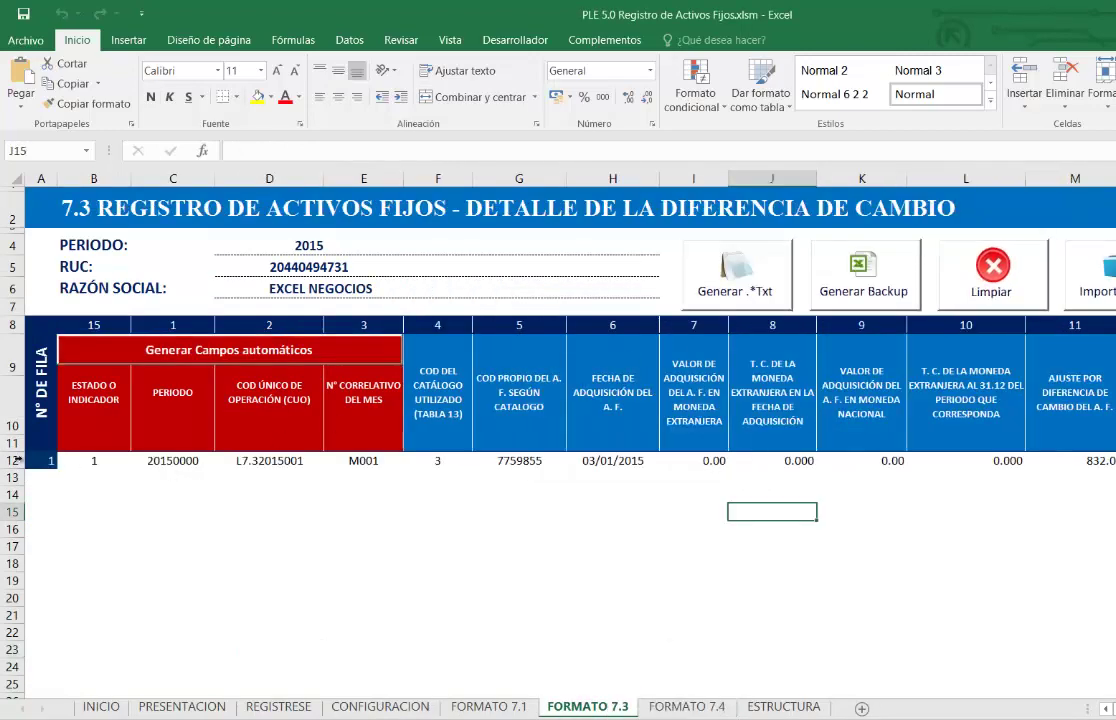
pyautogui.click(391, 540)
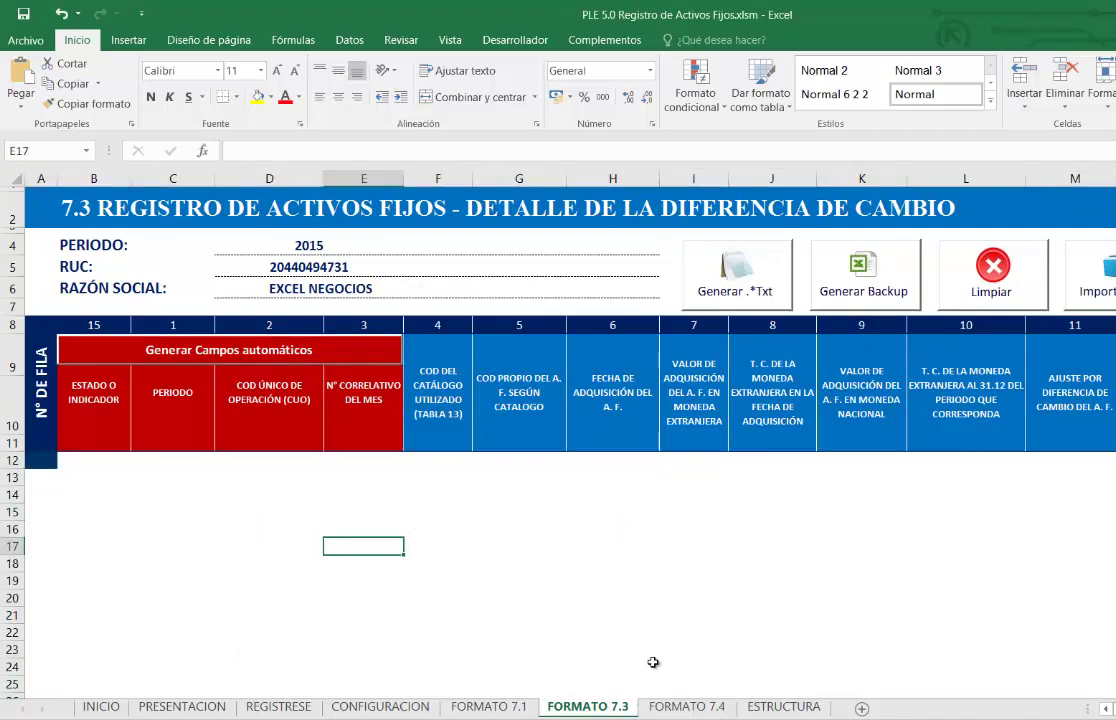
# Set the CONFIGURACION format selector back to FORMATO 7.3
pyautogui.click(410, 708)
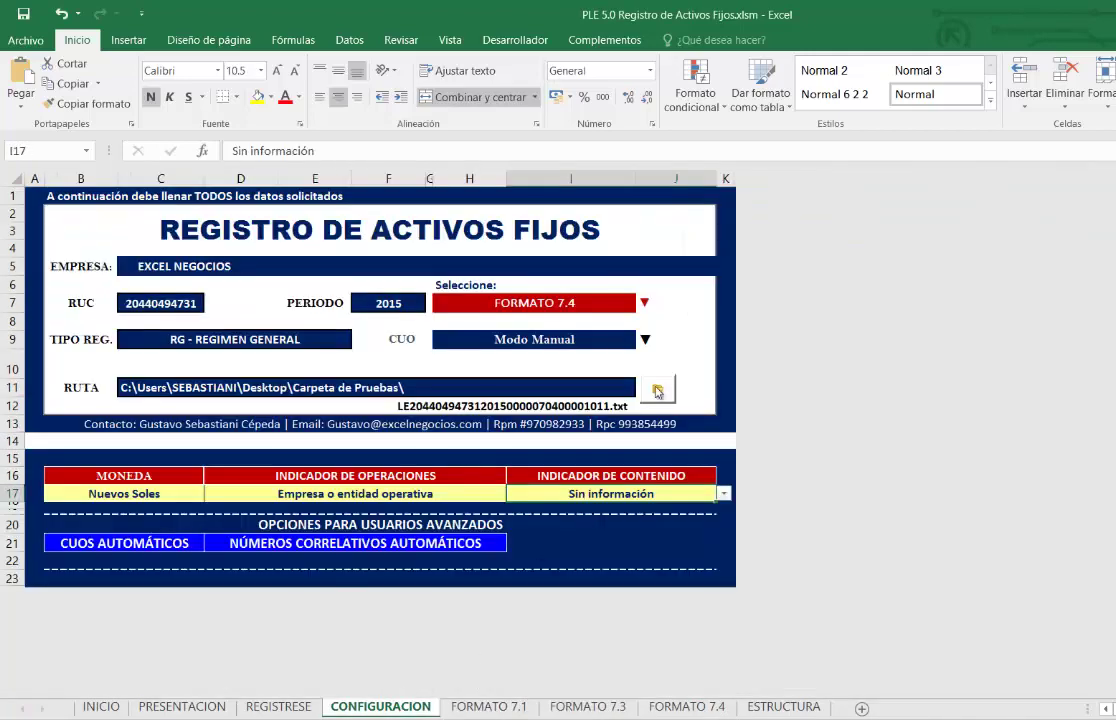
pyautogui.click(619, 298)
pyautogui.click(644, 303)
pyautogui.click(540, 327)
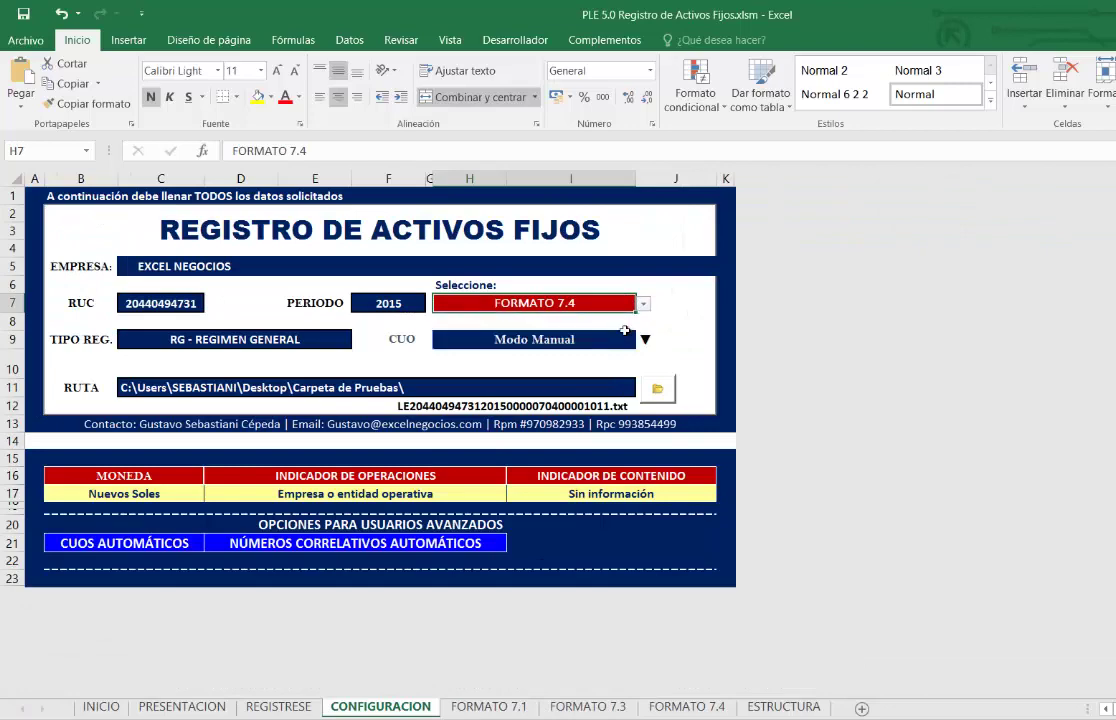
# Generate the no-data FORMATO 7.3 .txt and open it in Notepad to confirm it's empty
pyautogui.click(588, 707)
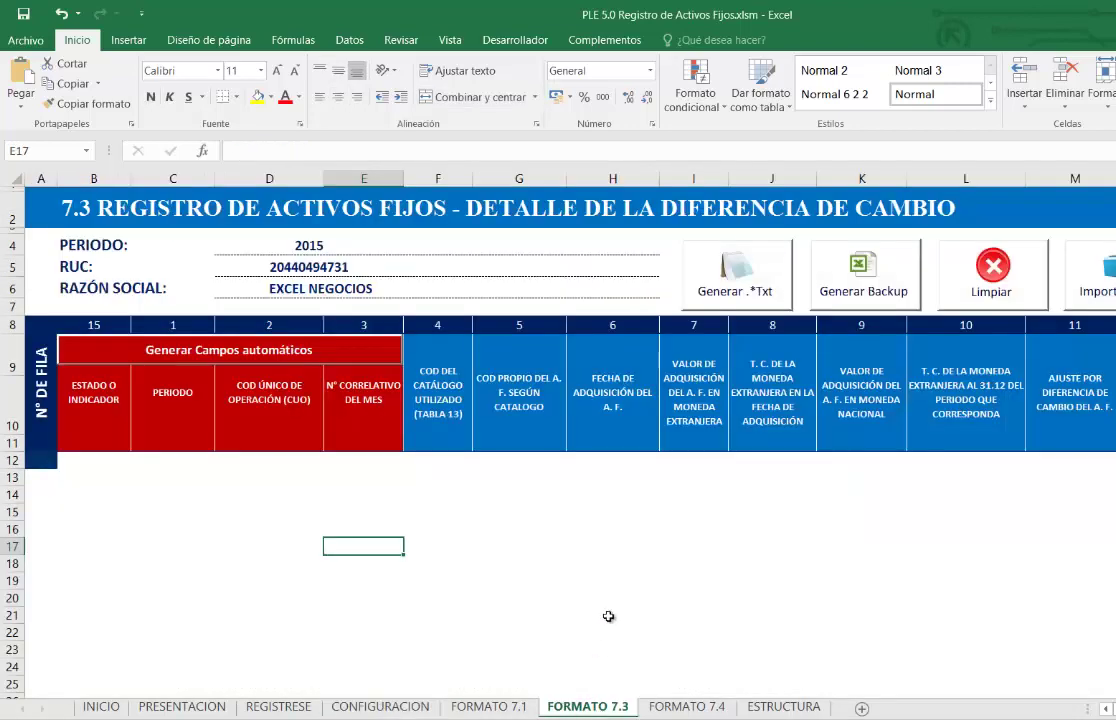
pyautogui.click(736, 275)
pyautogui.click(839, 463)
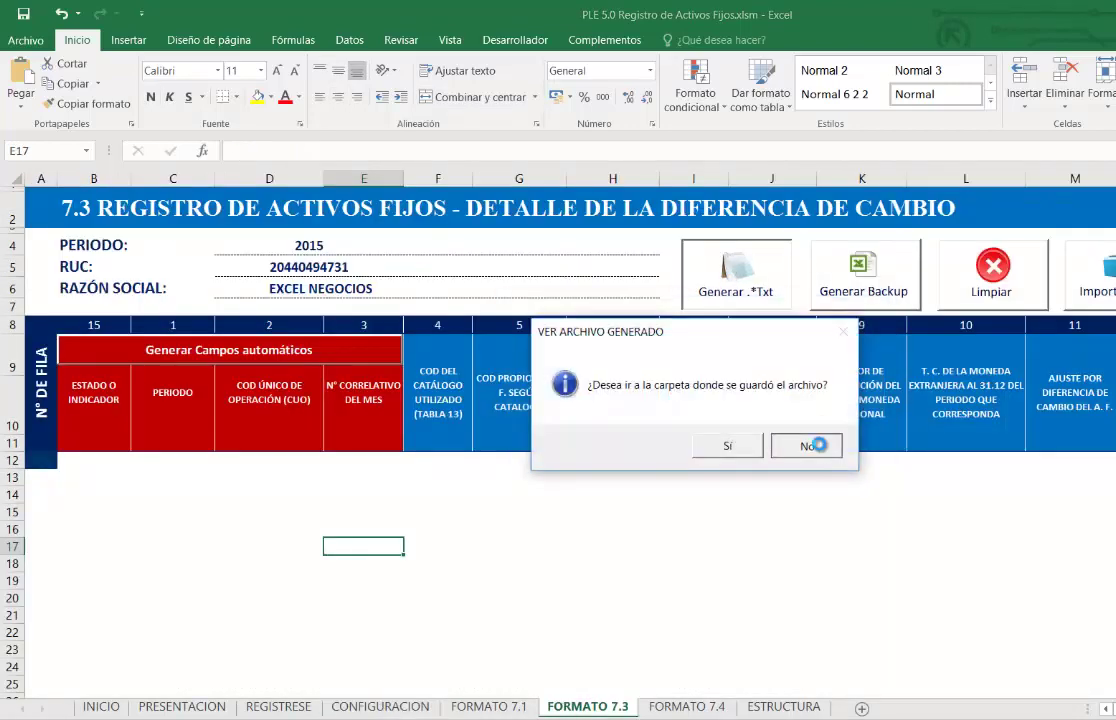
pyautogui.click(812, 446)
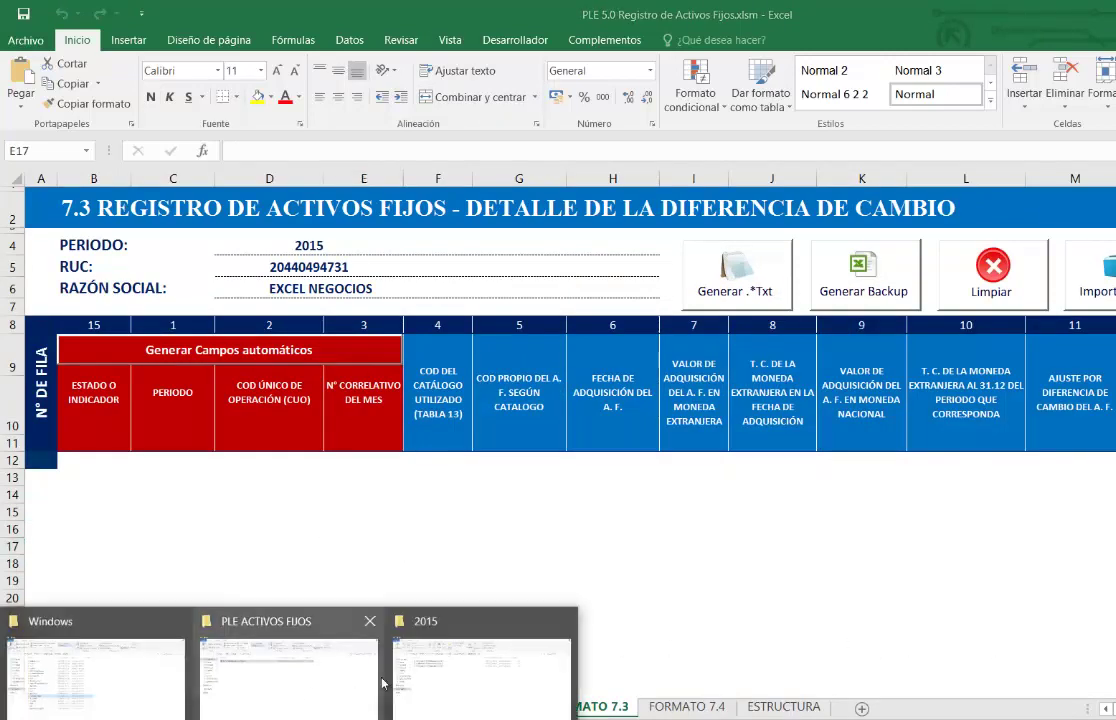
pyautogui.click(482, 670)
pyautogui.doubleClick(310, 214)
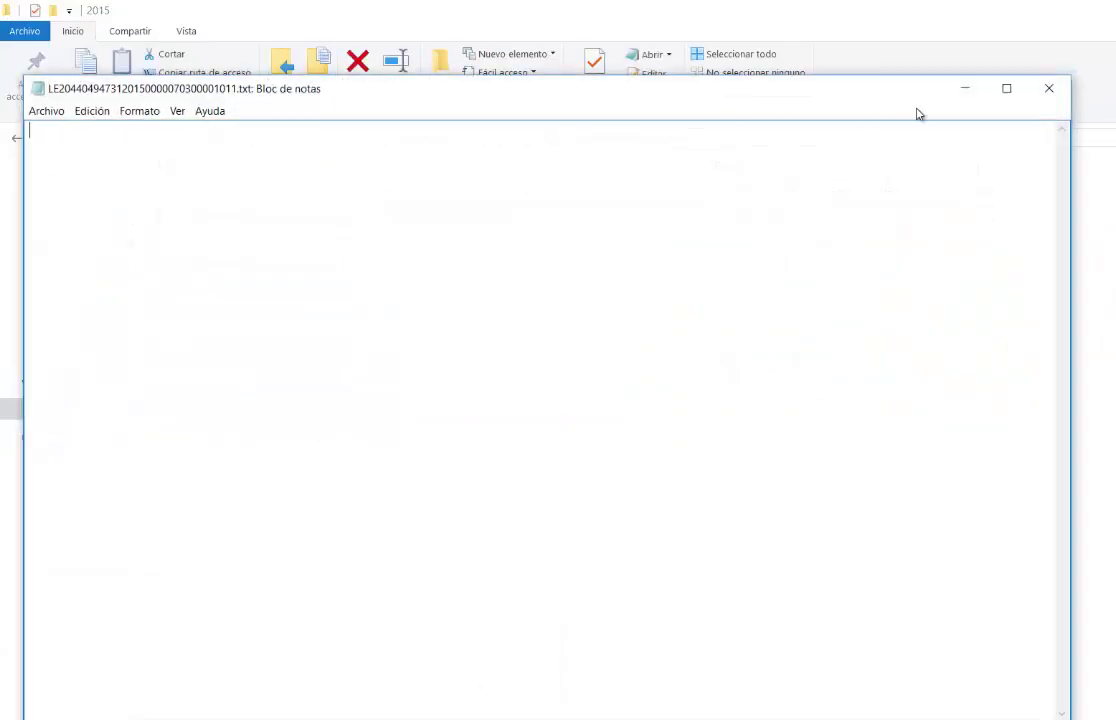
# Validate all three regenerated LE .txt files in PLE, getting 3/3 Sin errores
pyautogui.click(1047, 89)
pyautogui.click(326, 229)
pyautogui.click(1049, 90)
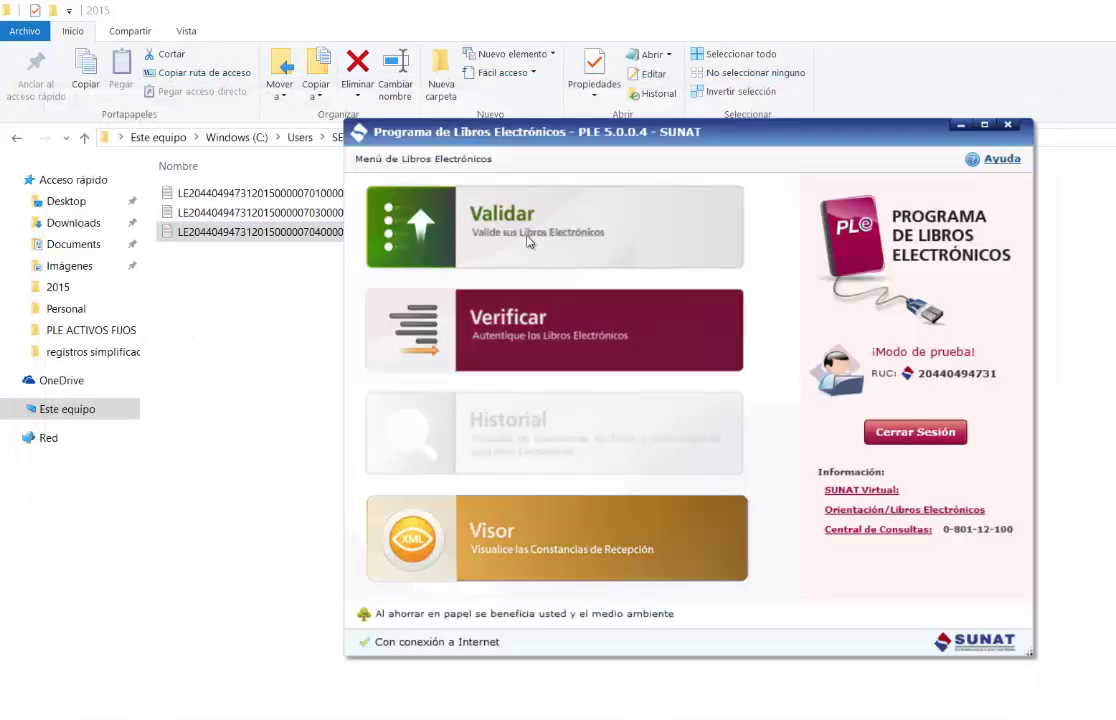
pyautogui.click(568, 224)
pyautogui.click(803, 265)
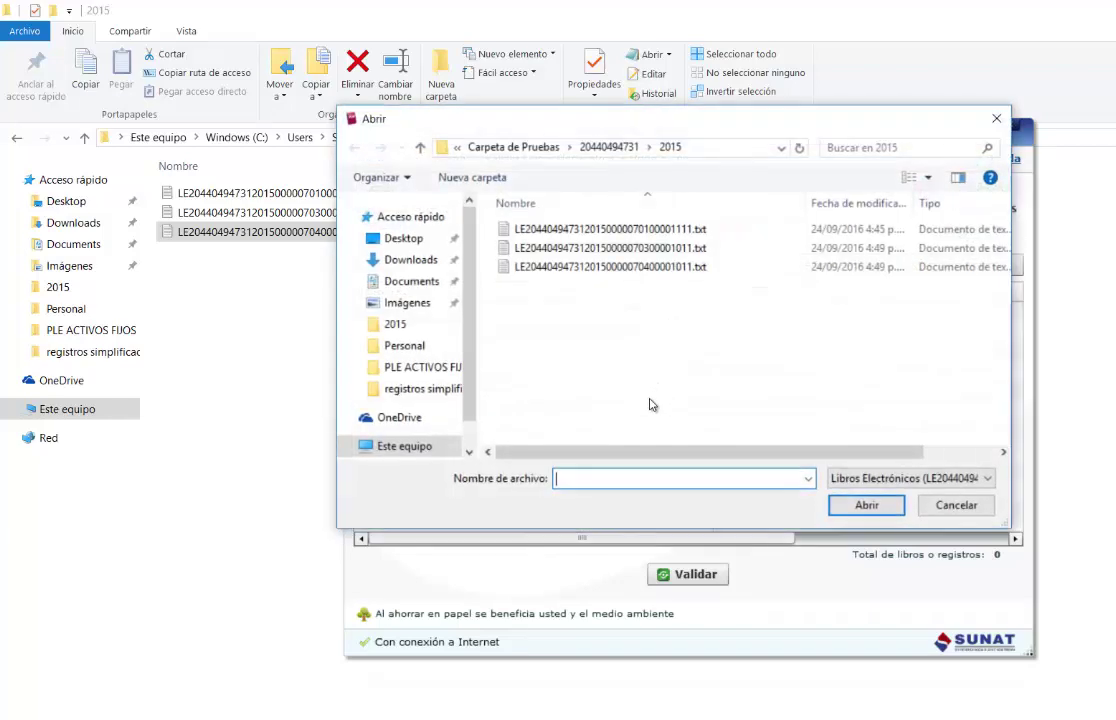
pyautogui.hotkey('ctrl', 'a')
pyautogui.click(852, 501)
pyautogui.click(703, 573)
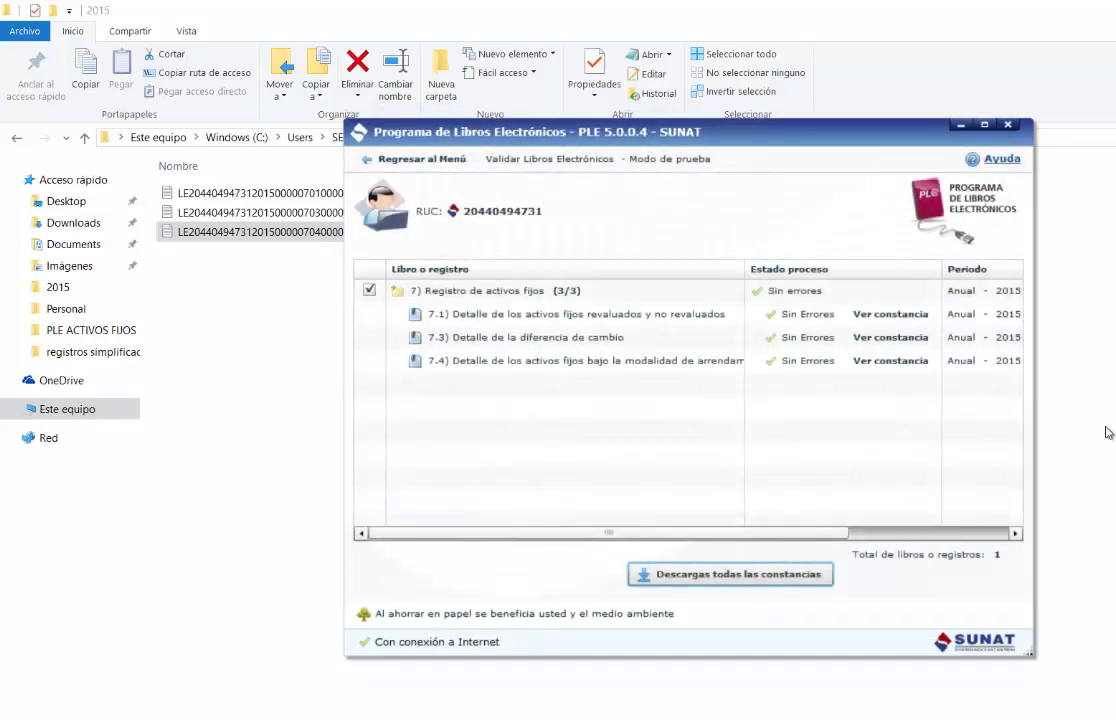
pyautogui.click(284, 312)
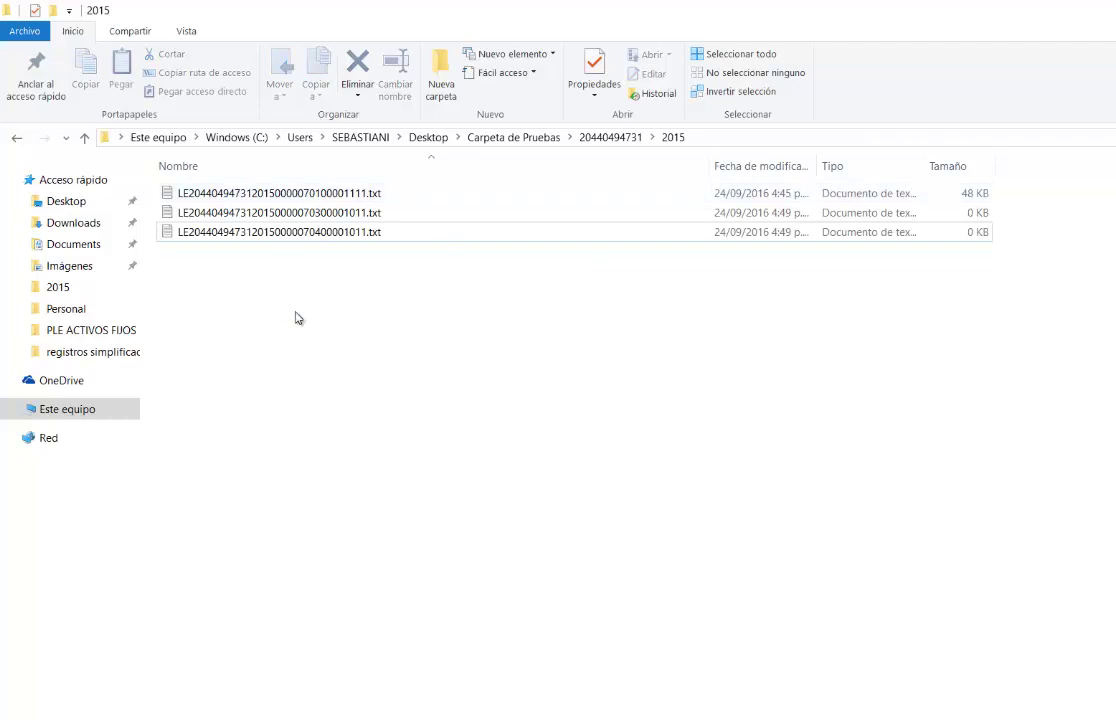
# Delete the two 0 KB .txt files, leaving only the 48 KB 7.1 file
pyautogui.moveTo(351, 305); pyautogui.dragTo(288, 218)
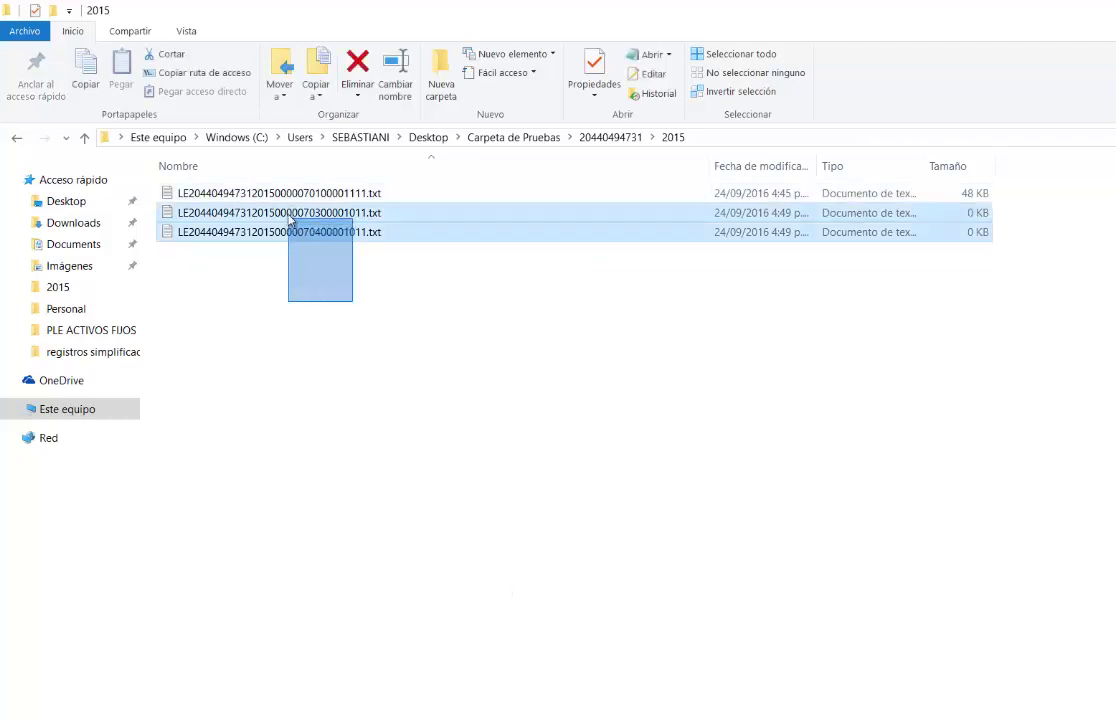
pyautogui.press('Delete')
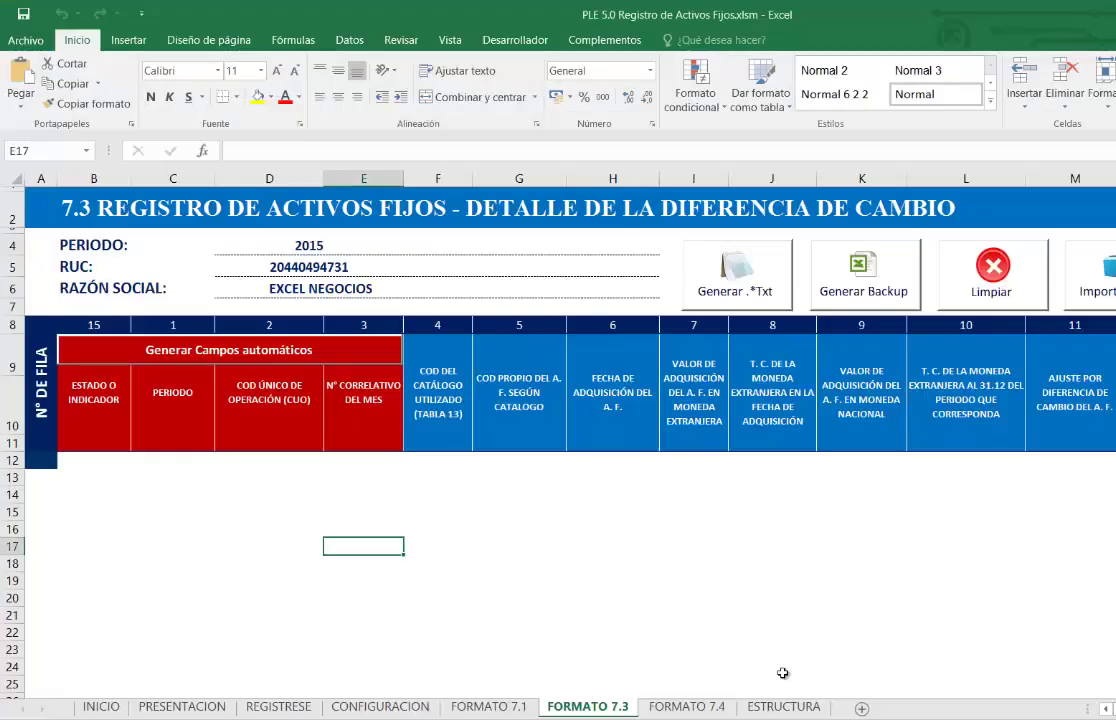
pyautogui.click(687, 706)
# Bring up the FORMATO 7.1 sheet and scroll across its populated 20150000 asset rows
pyautogui.click(588, 706)
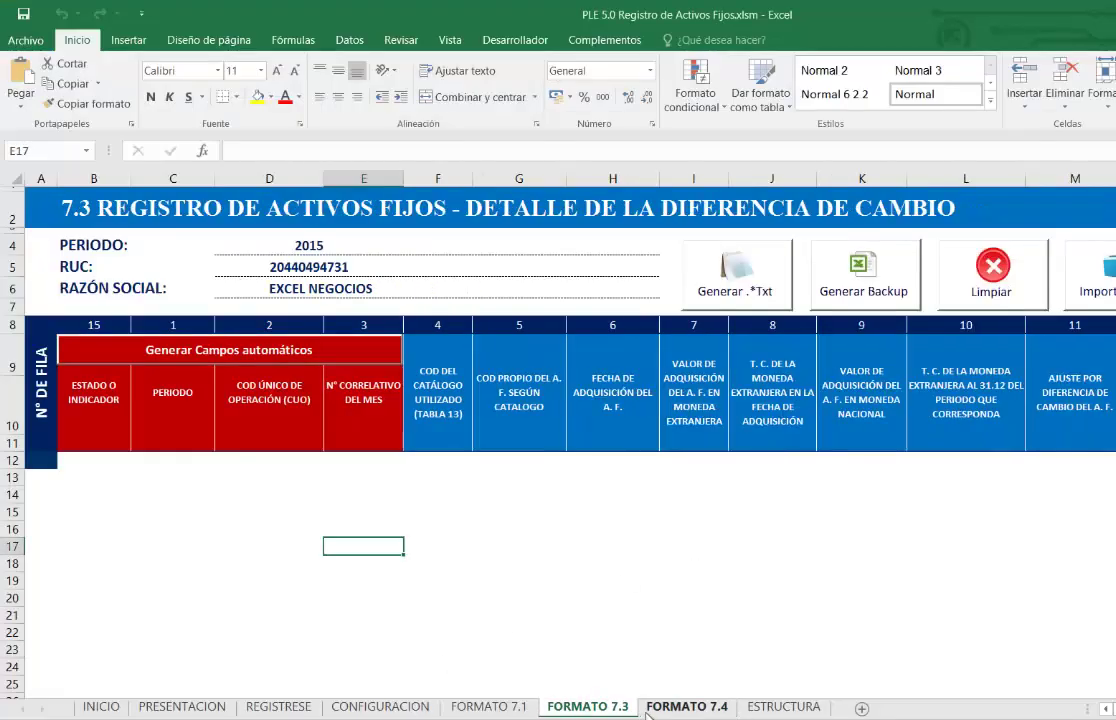
pyautogui.click(673, 708)
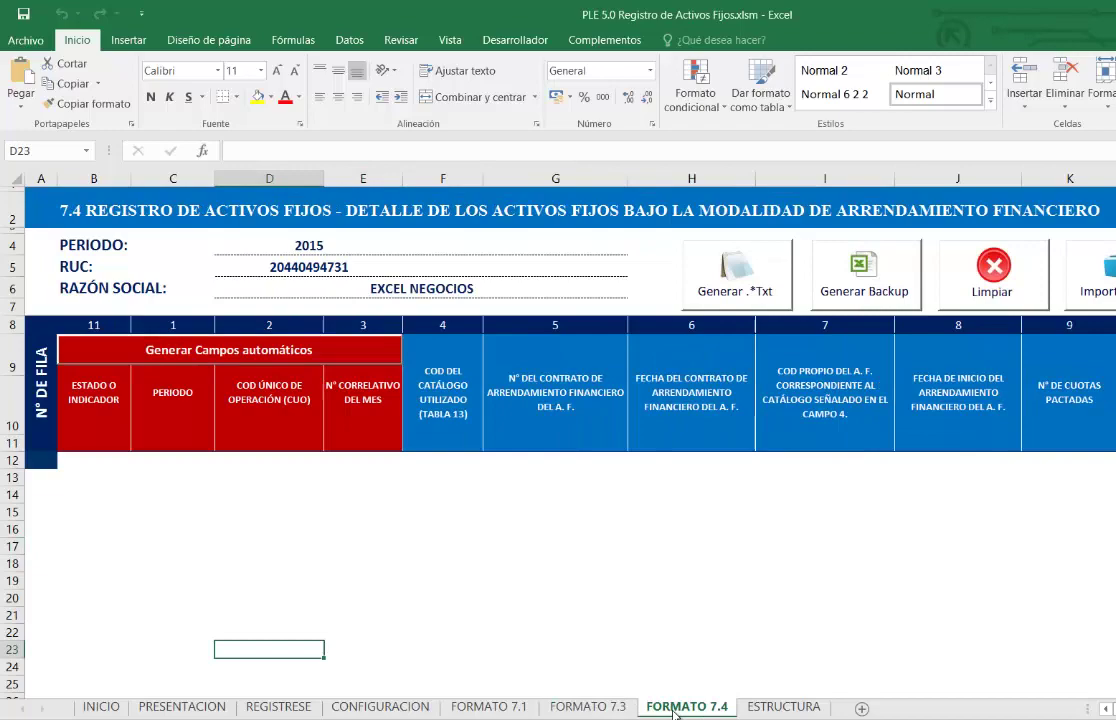
pyautogui.click(588, 706)
pyautogui.click(488, 706)
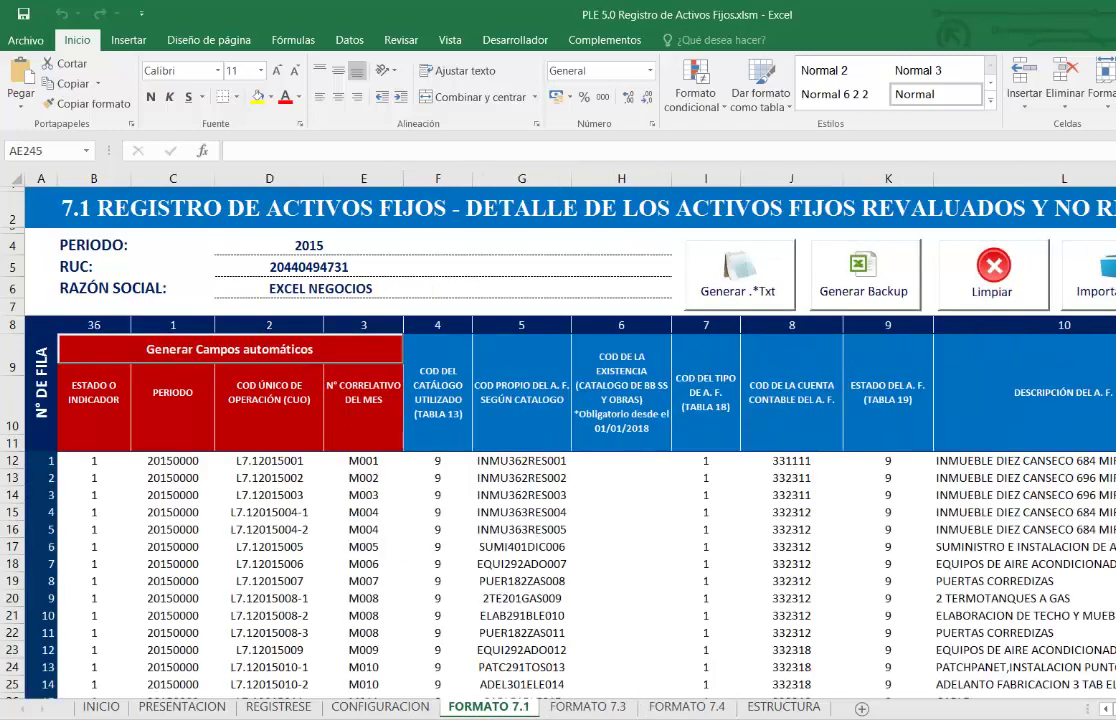
pyautogui.hscroll(1, 558, 440)
pyautogui.hscroll(3, 558, 440)
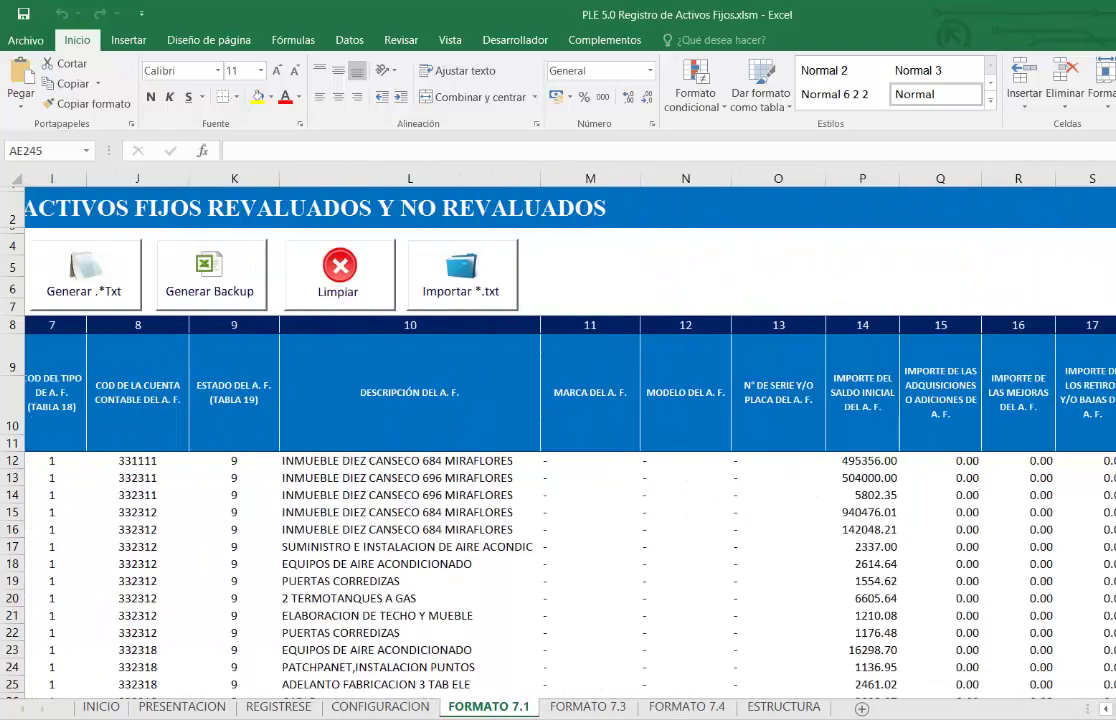
pyautogui.hscroll(4, 558, 440)
pyautogui.hscroll(4, 558, 440)
pyautogui.hscroll(-4, 558, 440)
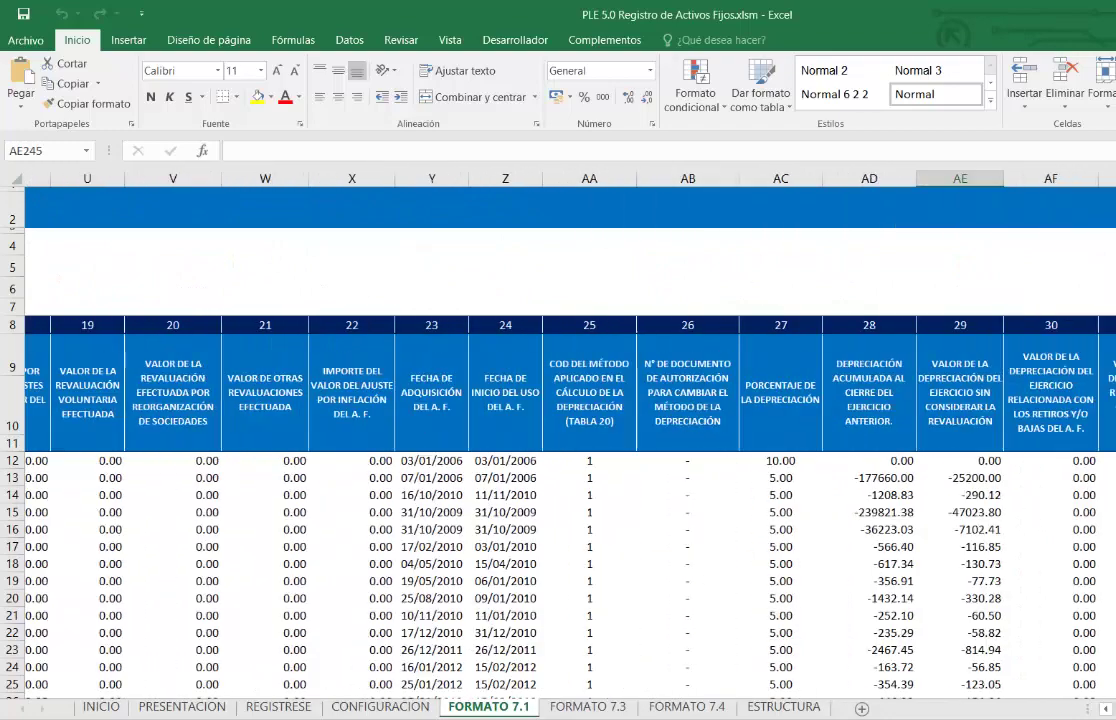
pyautogui.hscroll(-7, 558, 440)
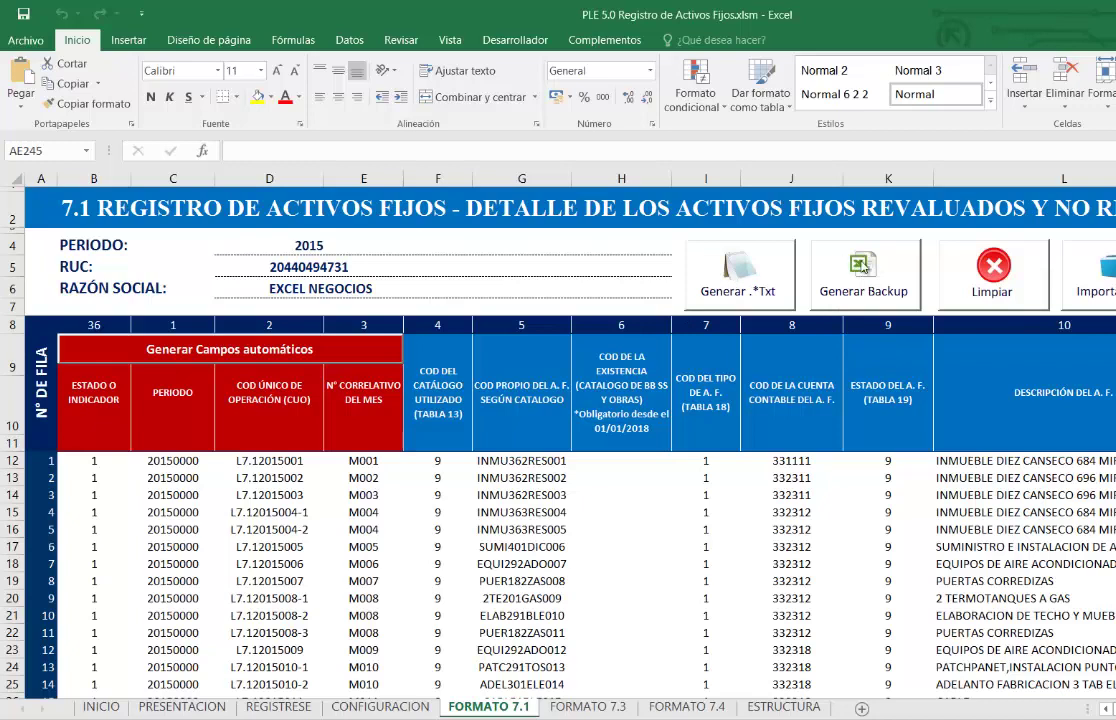
# Generate a backup of the FORMATO 7.1 sheet and acknowledge both confirmation messages
pyautogui.click(862, 267)
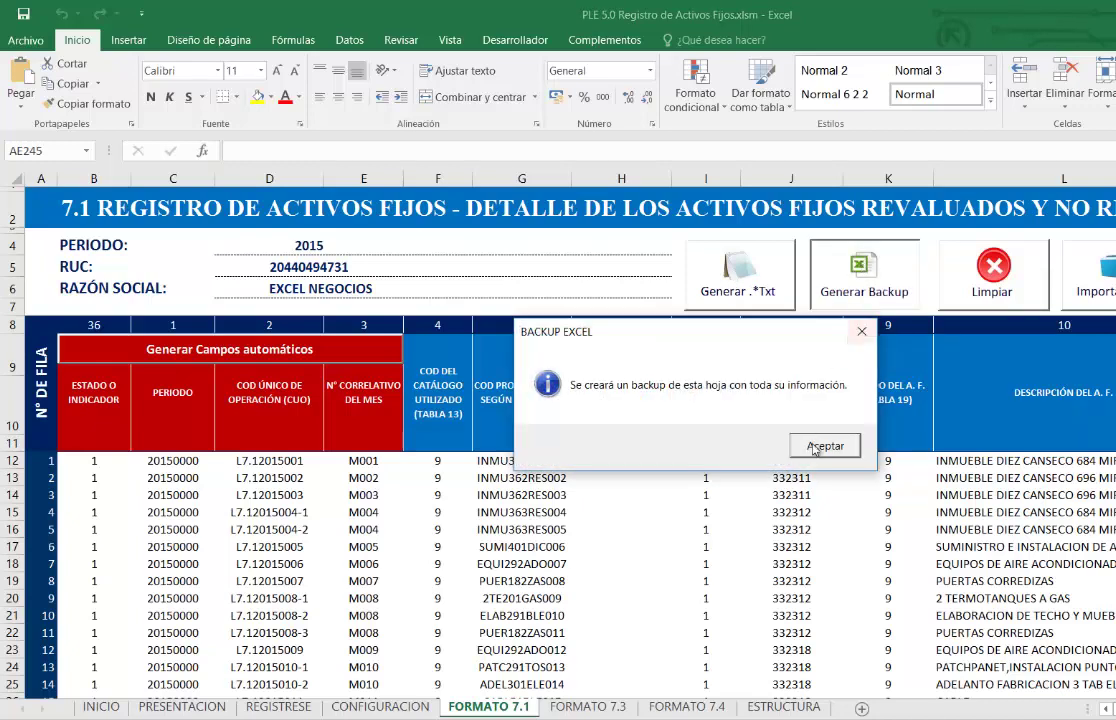
pyautogui.click(812, 446)
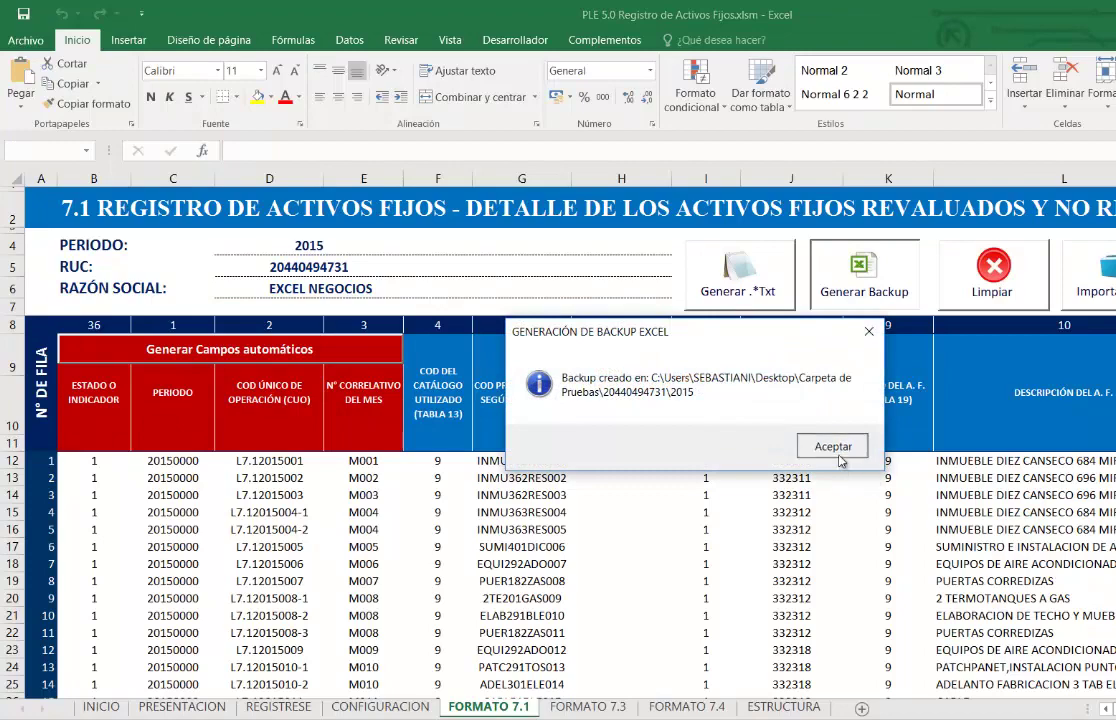
pyautogui.click(840, 454)
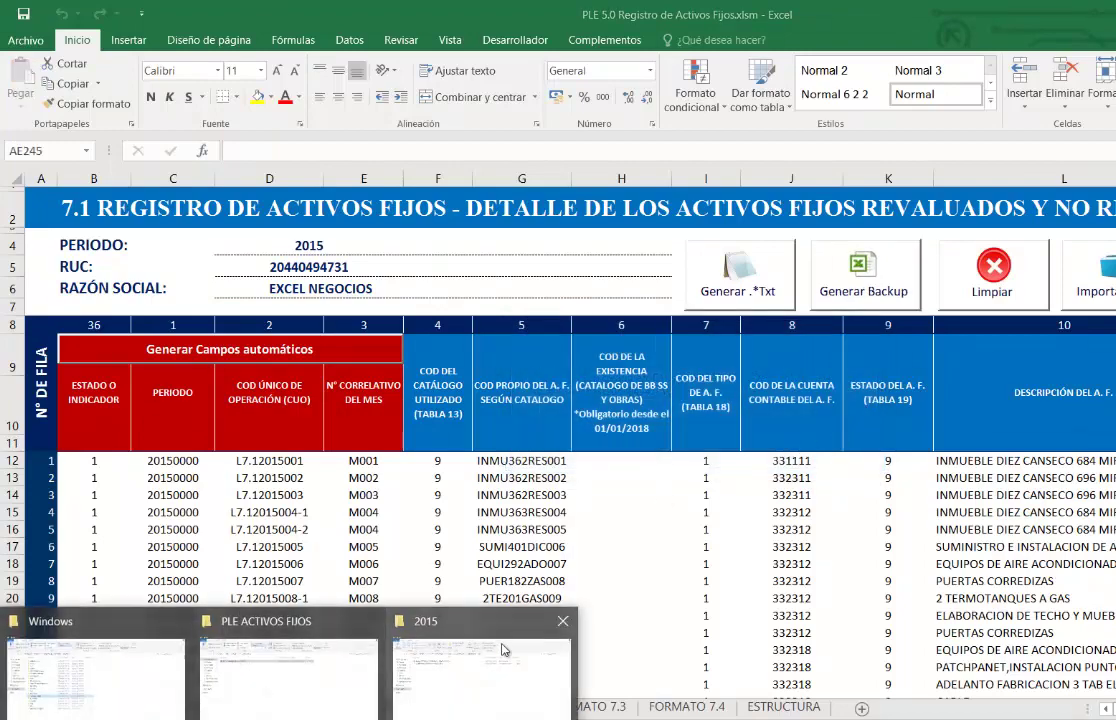
# Open the new Backup_FORMATO .xls from the 2015 folder and scroll through its asset rows
pyautogui.click(490, 660)
pyautogui.click(300, 200)
pyautogui.doubleClick(300, 193)
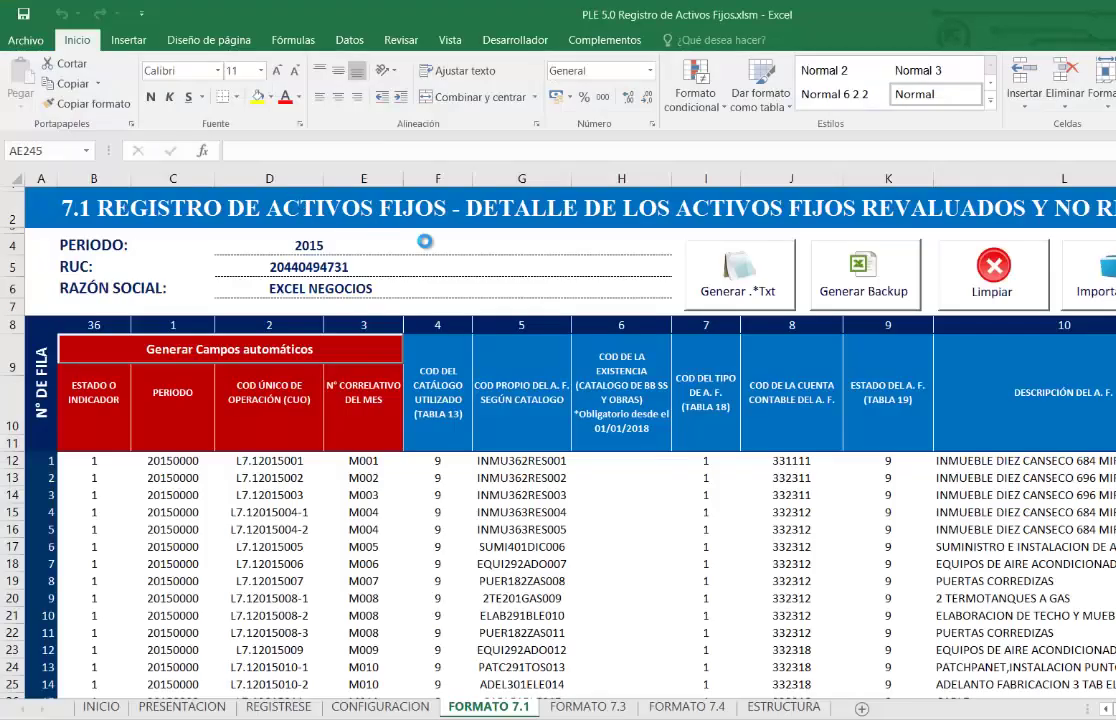
pyautogui.scroll(-3, 560, 440)
pyautogui.scroll(-20, 560, 440)
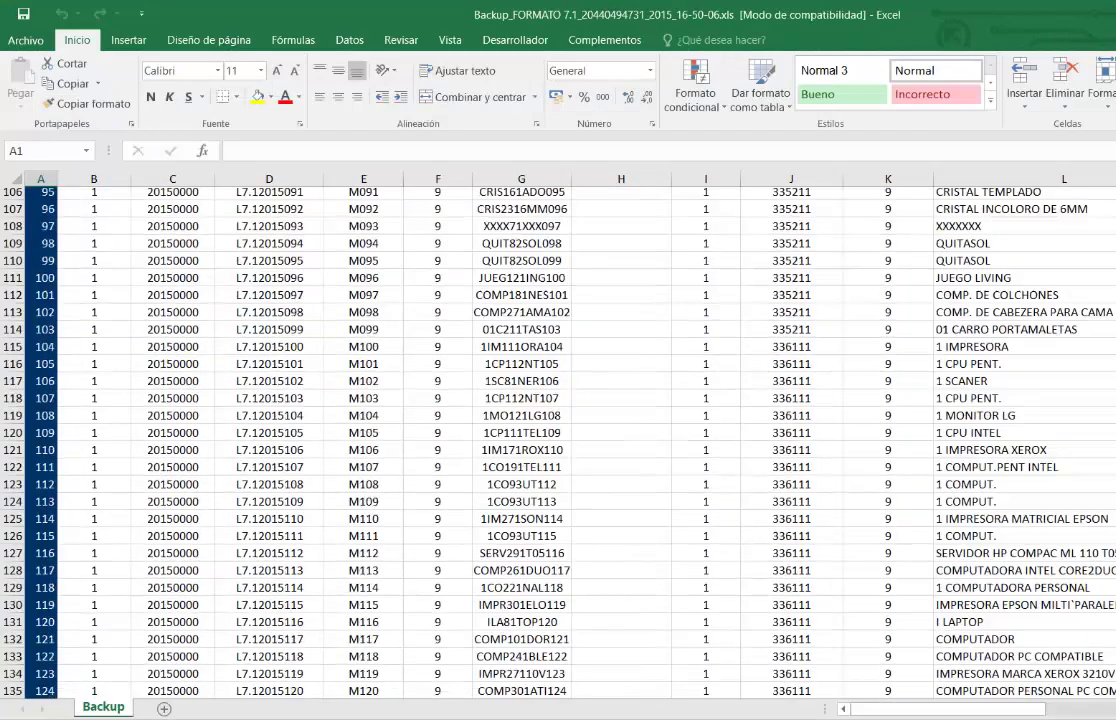
pyautogui.scroll(-20, 560, 440)
pyautogui.scroll(-18, 560, 440)
# Check the backup sheet's columns, then close it to return to the PLE workbook
pyautogui.hotkey('ctrl', 'Home')
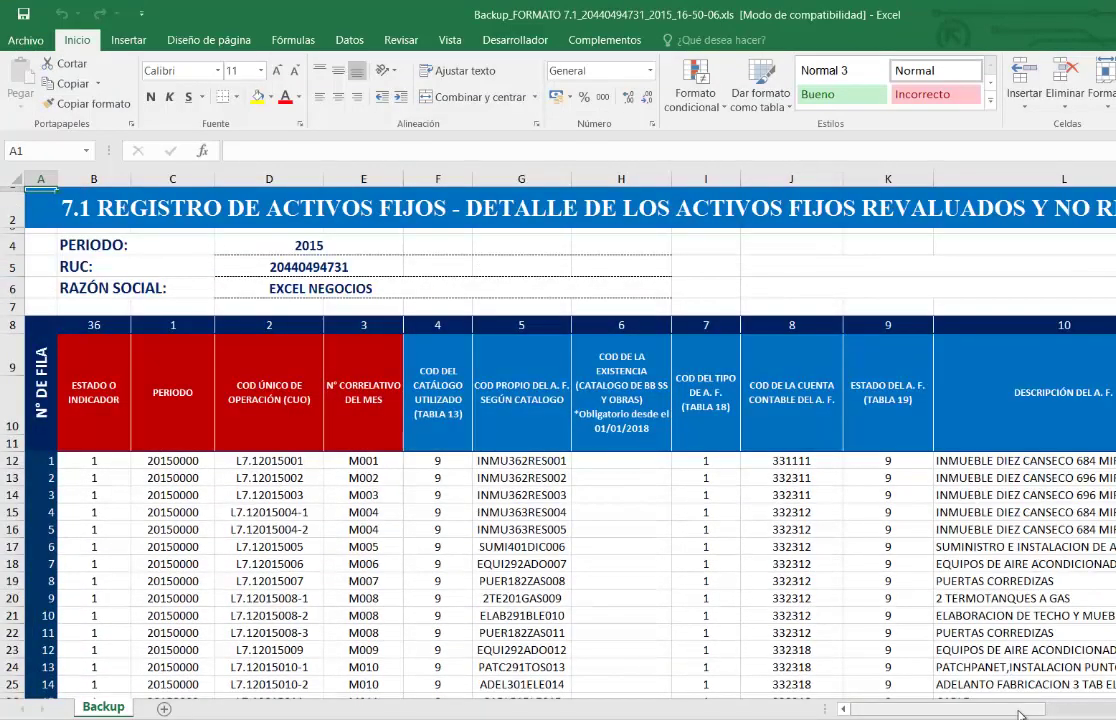
pyautogui.hscroll(5, 1077, 688)
pyautogui.hscroll(10, 1077, 688)
pyautogui.hscroll(-2, 1077, 688)
pyautogui.hotkey('ctrl', 'Home')
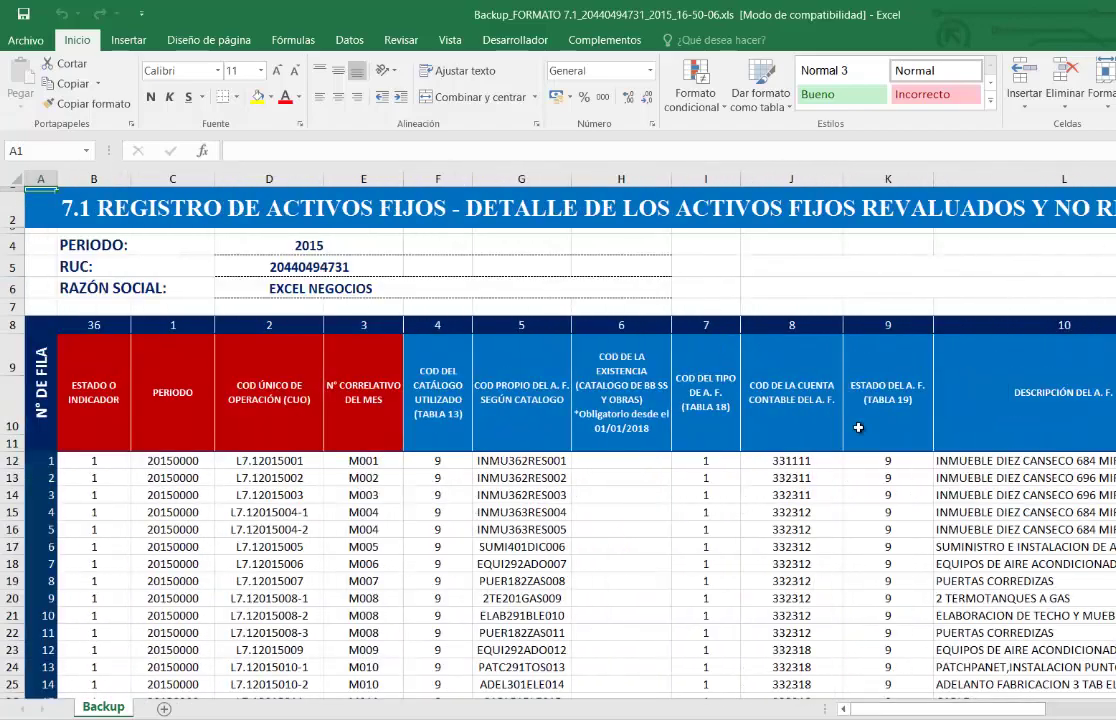
pyautogui.hotkey('ctrl', 'w')
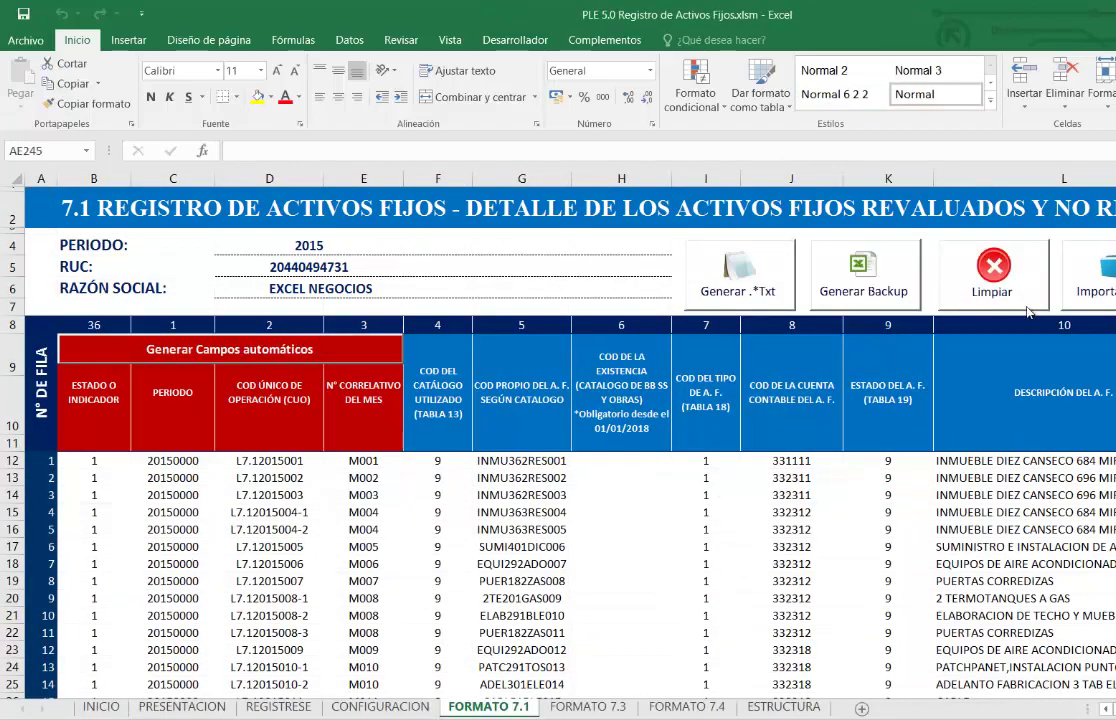
# Clear all FORMATO 7.1 records with Limpiar, answering Sí to delete every record
pyautogui.click(1020, 297)
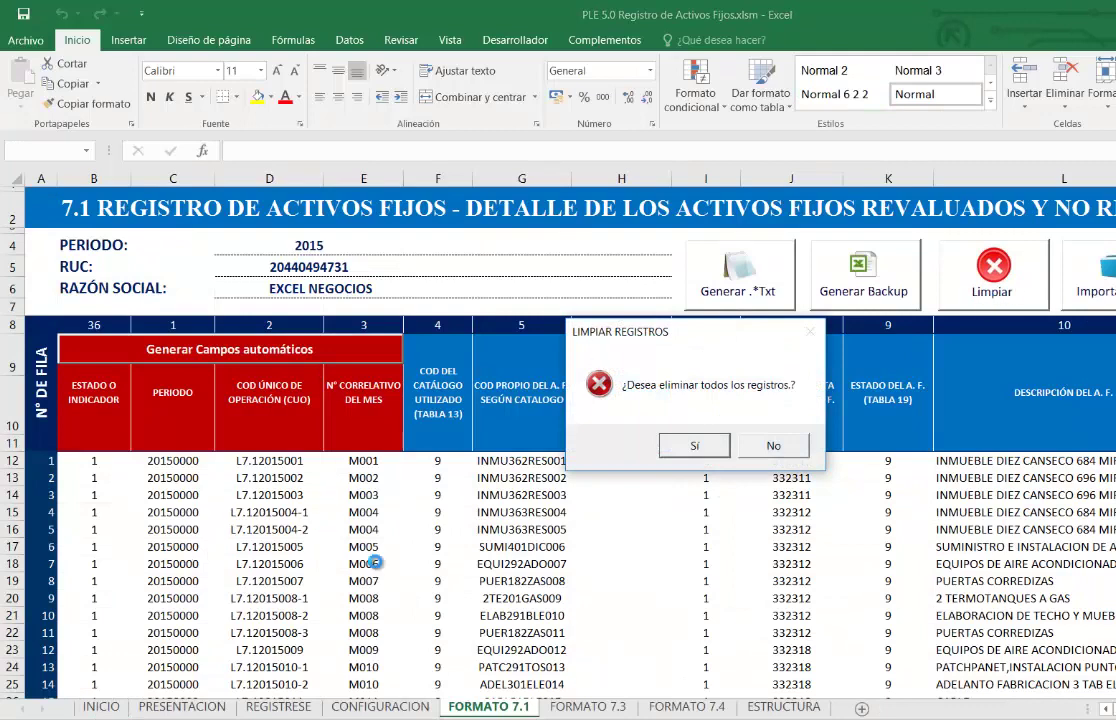
pyautogui.click(695, 446)
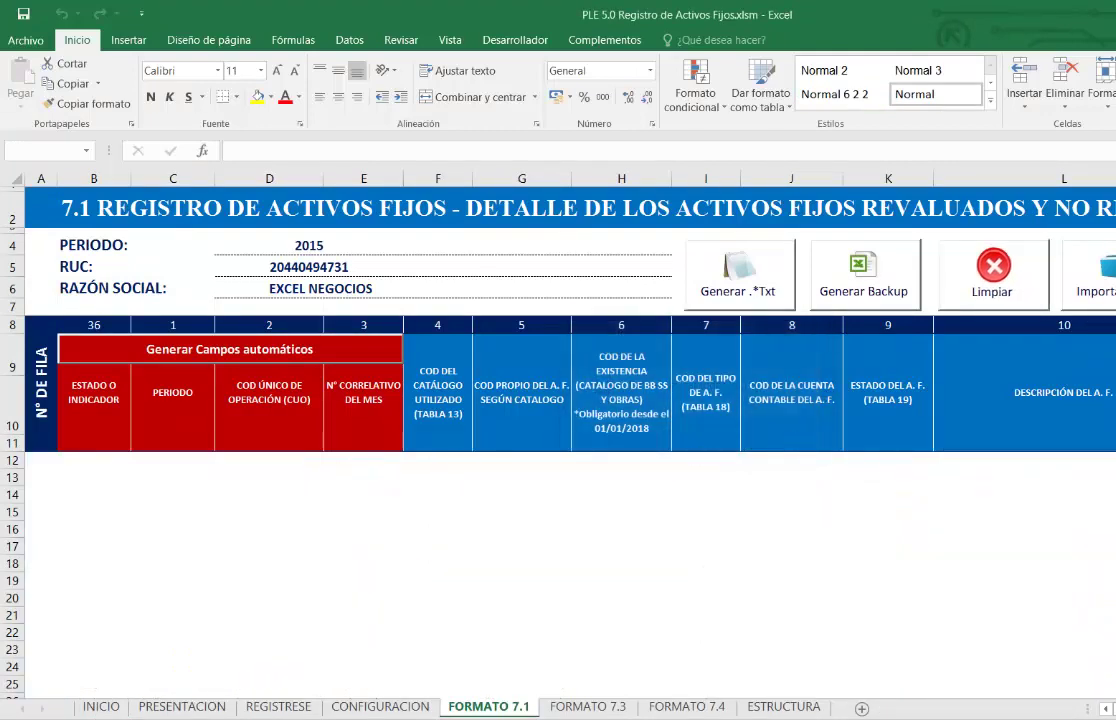
pyautogui.hscroll(3, 910, 274)
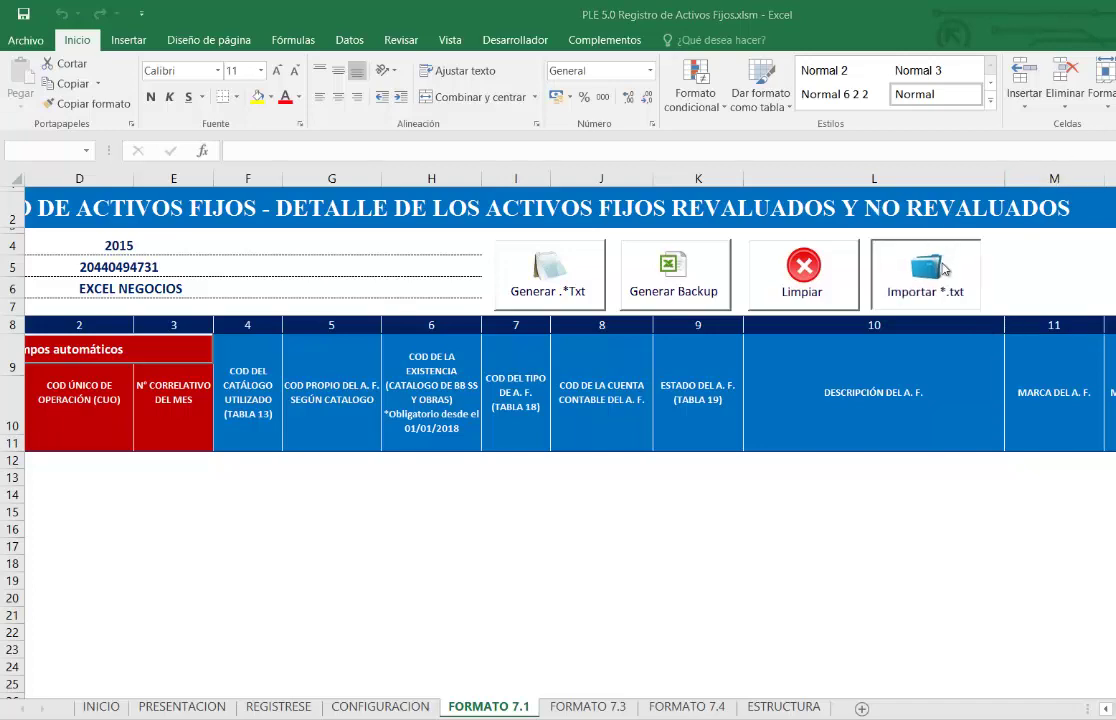
# Import the LE….txt file from Desktop > Carpeta de Pruebas > company folder > 2015 into FORMATO 7.1
pyautogui.click(925, 275)
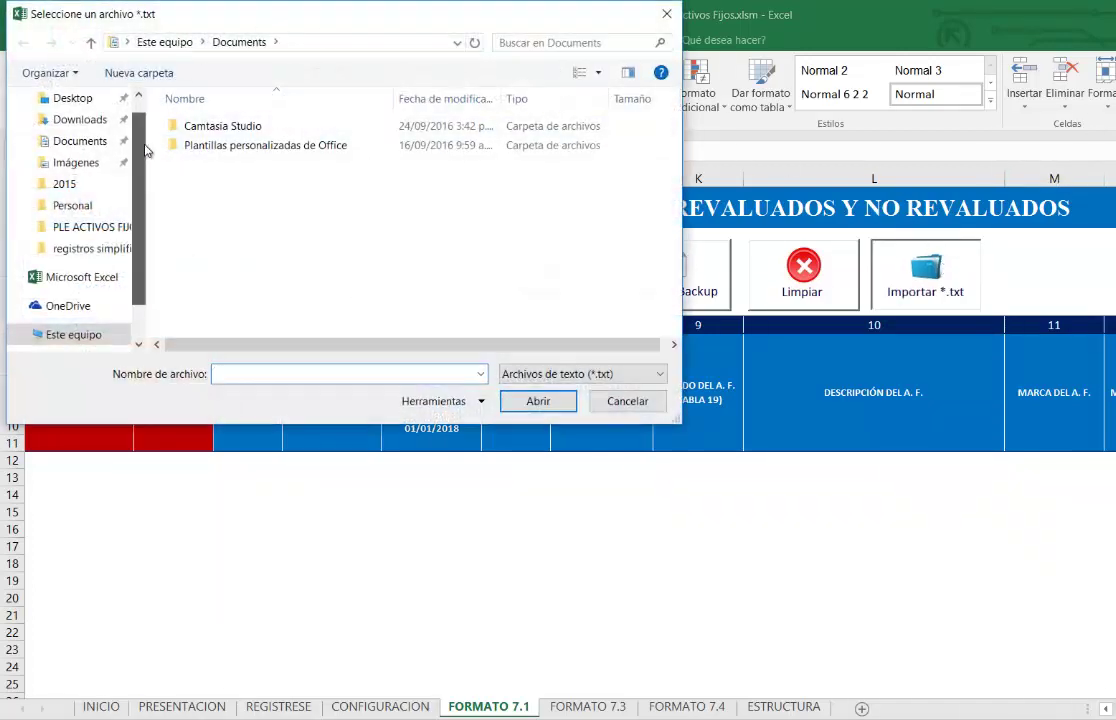
pyautogui.scroll(1, 100, 140)
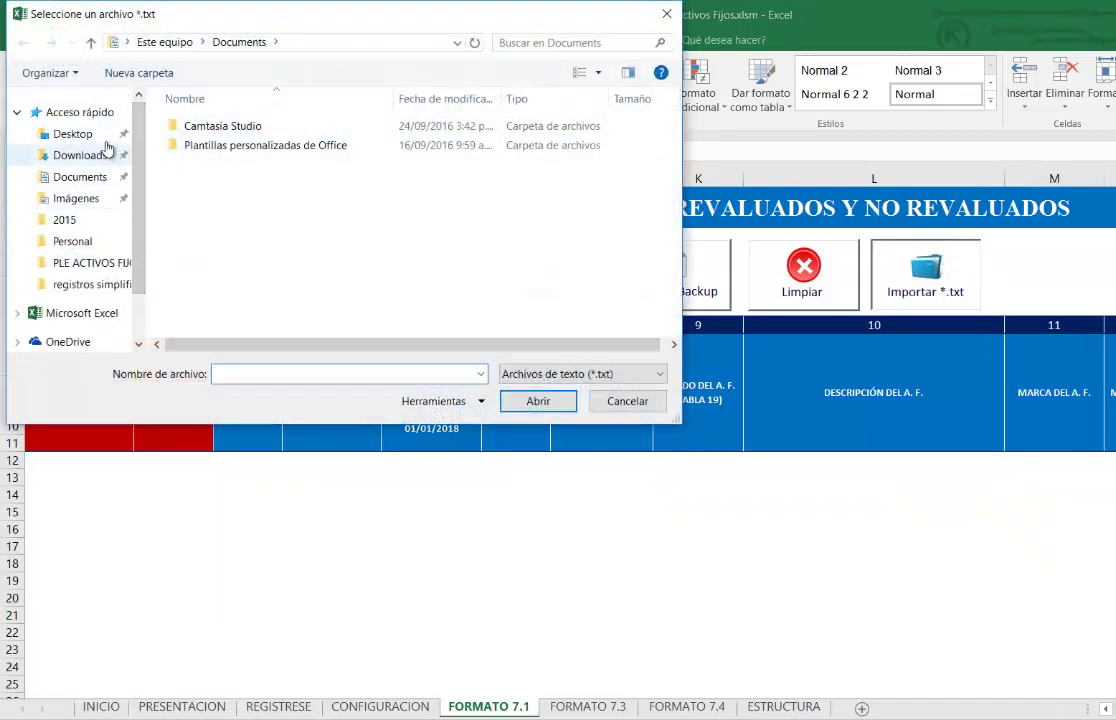
pyautogui.click(92, 135)
pyautogui.doubleClick(237, 143)
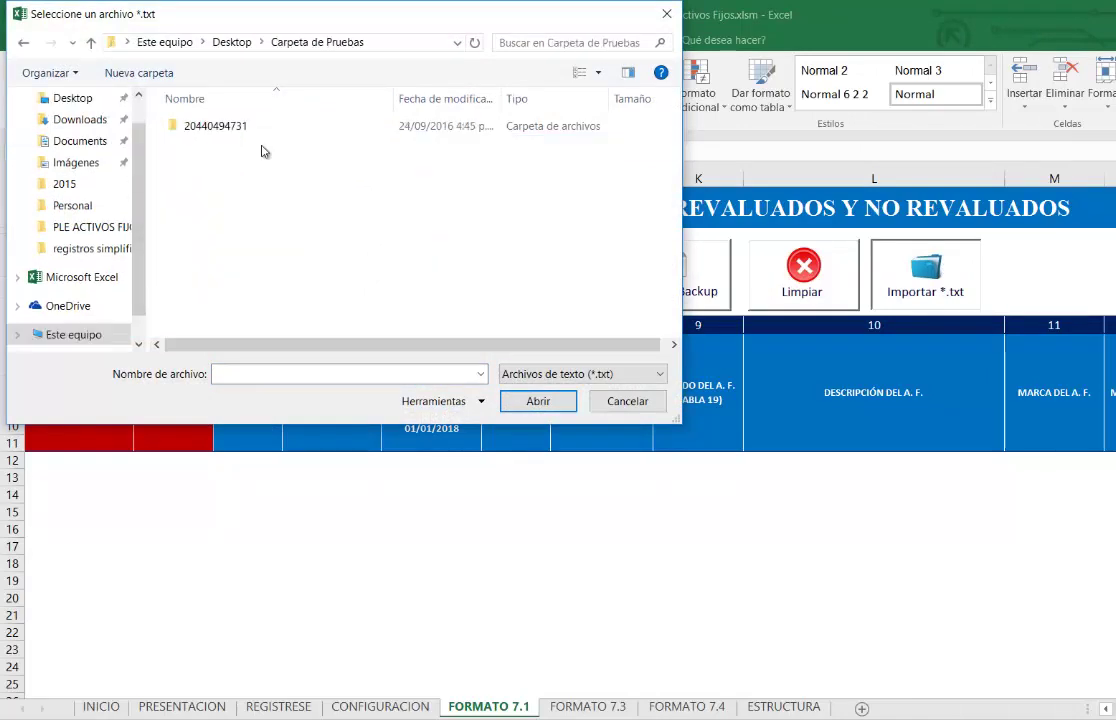
pyautogui.doubleClick(233, 132)
pyautogui.doubleClick(233, 130)
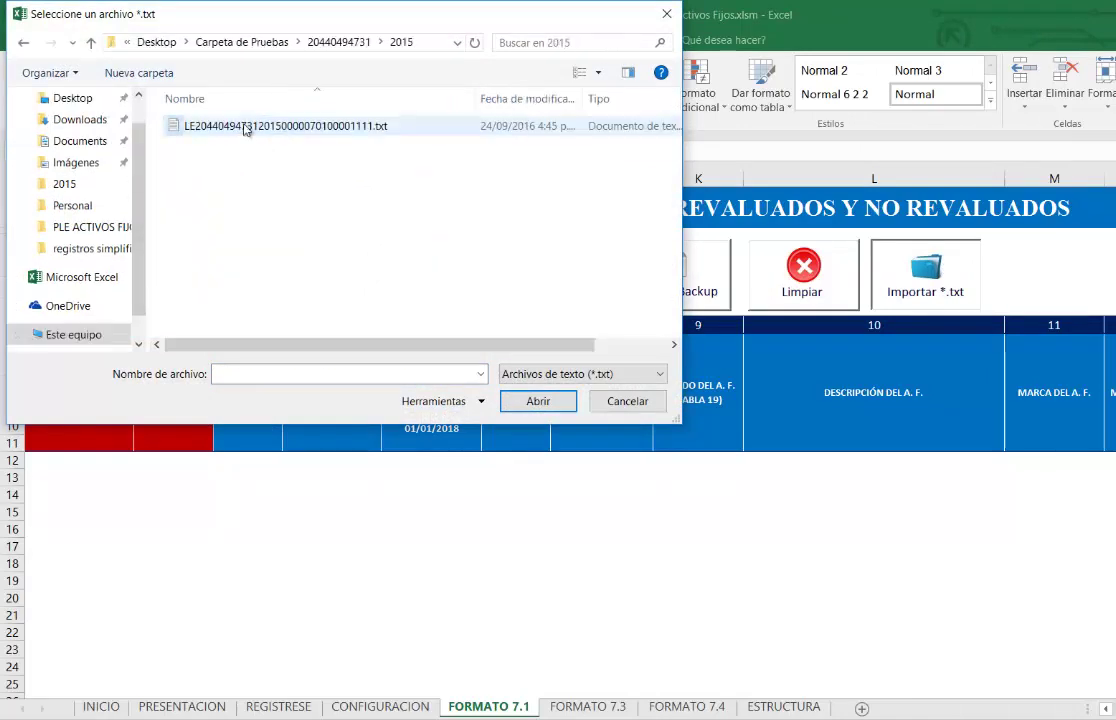
pyautogui.click(245, 125)
pyautogui.click(538, 401)
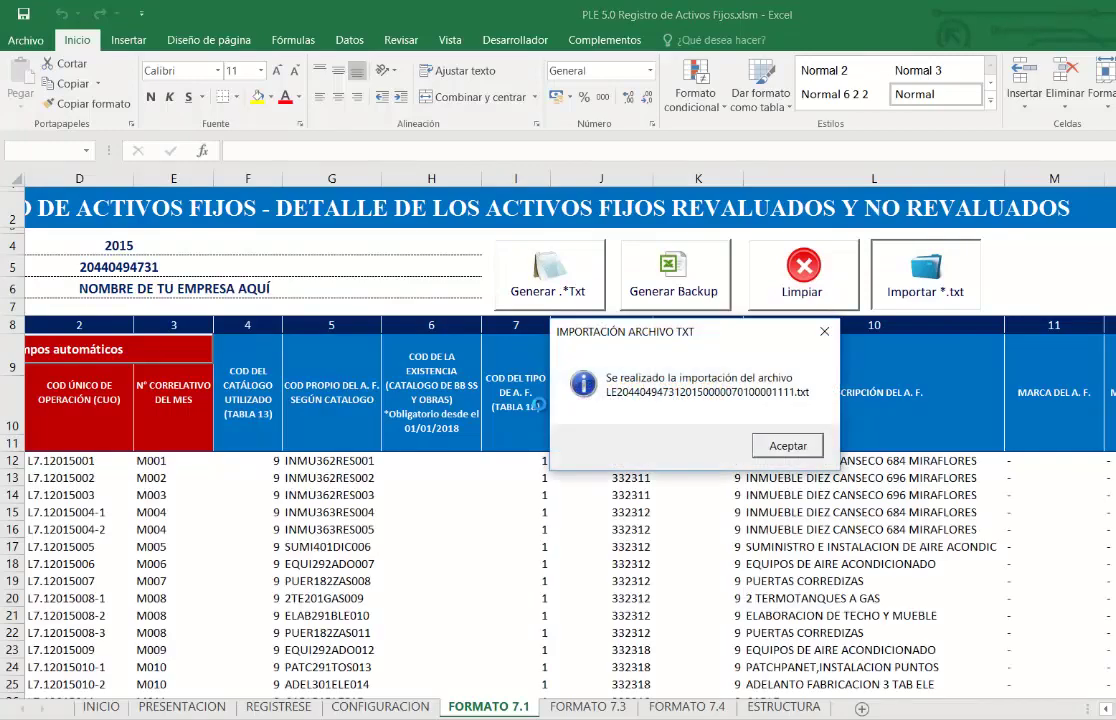
pyautogui.click(714, 513)
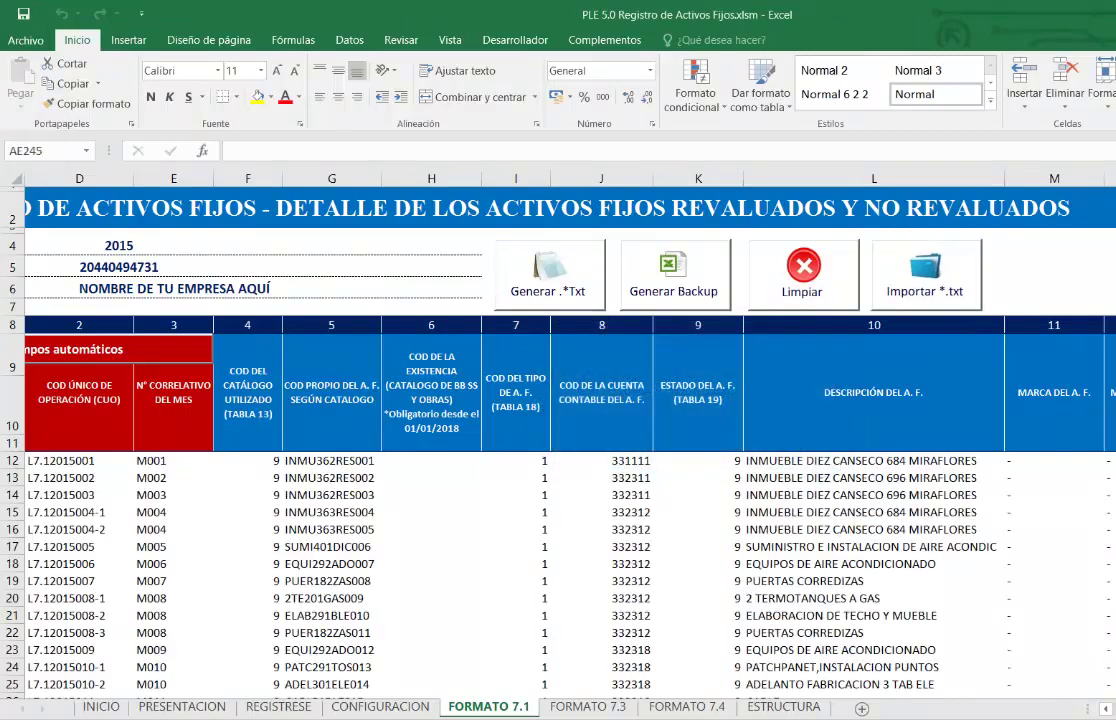
pyautogui.scroll(-3, 677, 511)
pyautogui.scroll(-3, 677, 511)
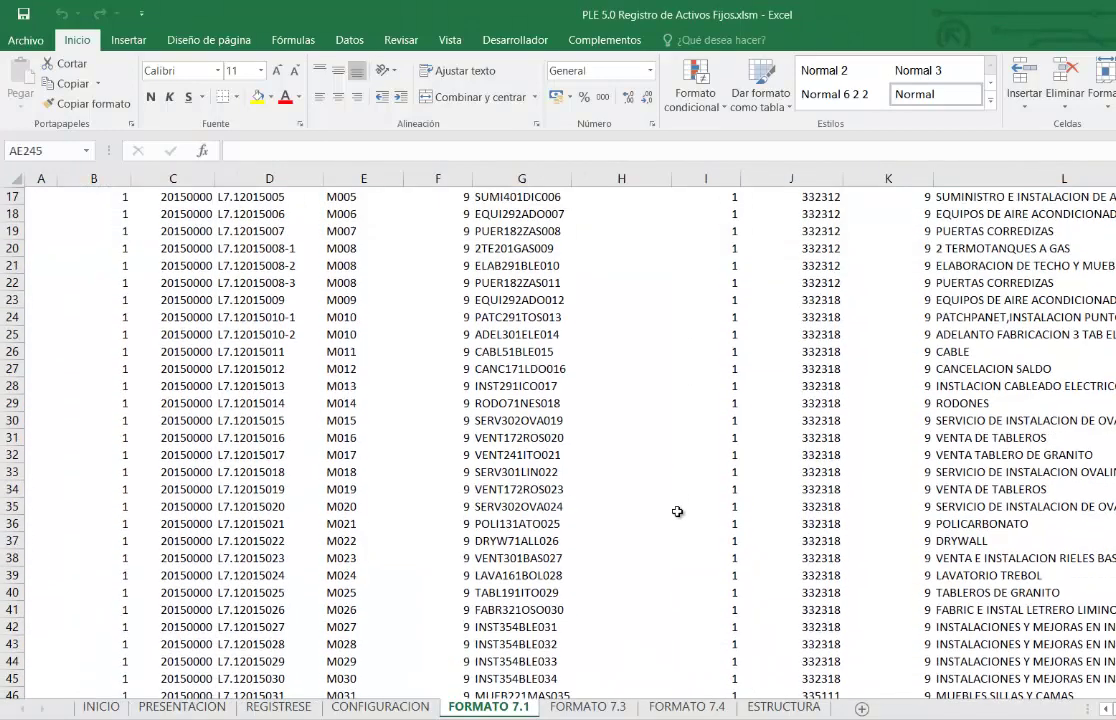
pyautogui.scroll(5, 677, 511)
pyautogui.hscroll(3, 677, 511)
pyautogui.hscroll(3, 677, 511)
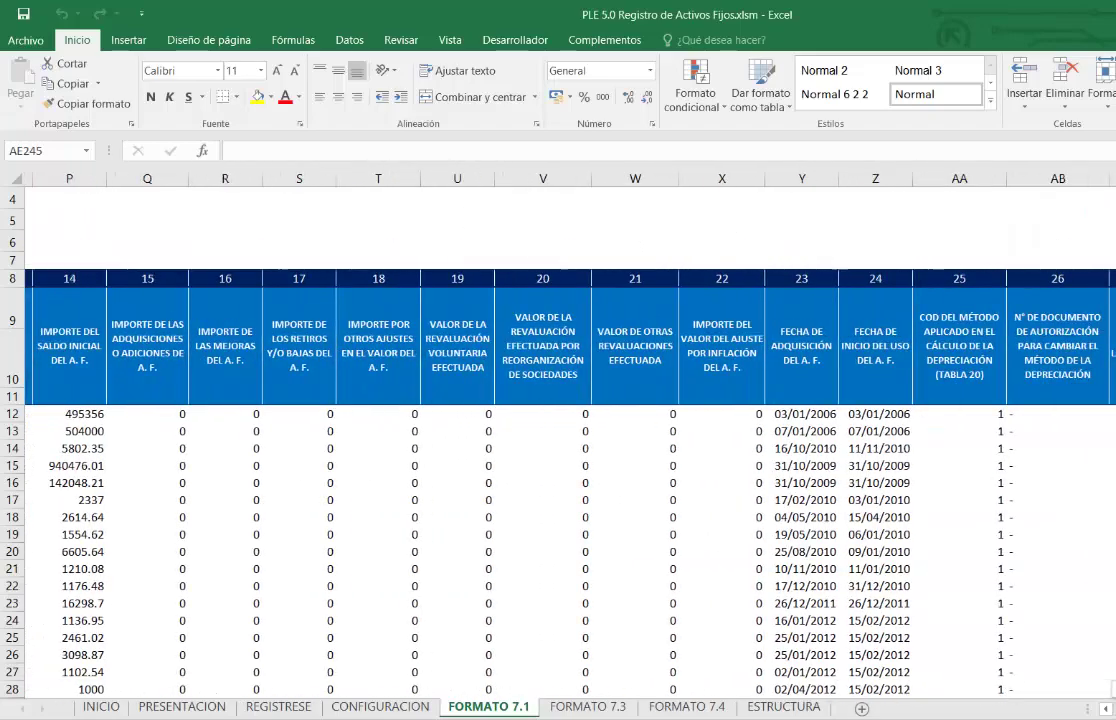
pyautogui.hscroll(4, 723, 617)
pyautogui.hscroll(2, 723, 617)
pyautogui.hscroll(-10, 723, 617)
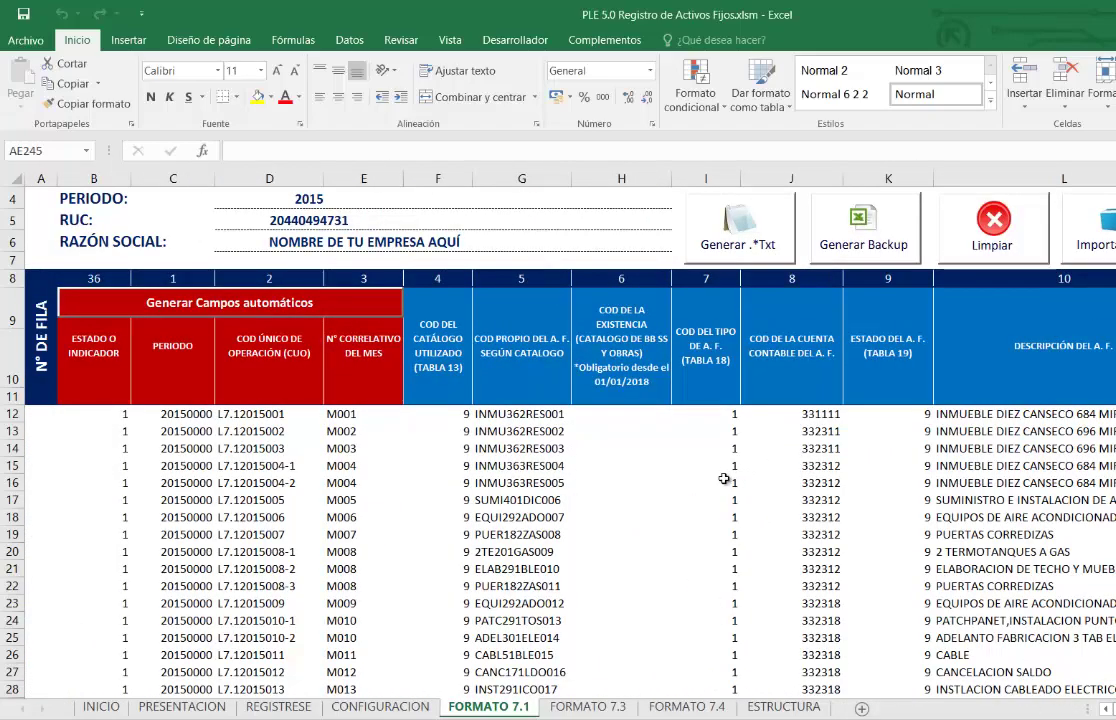
pyautogui.scroll(-5, 724, 479)
pyautogui.scroll(6, 727, 488)
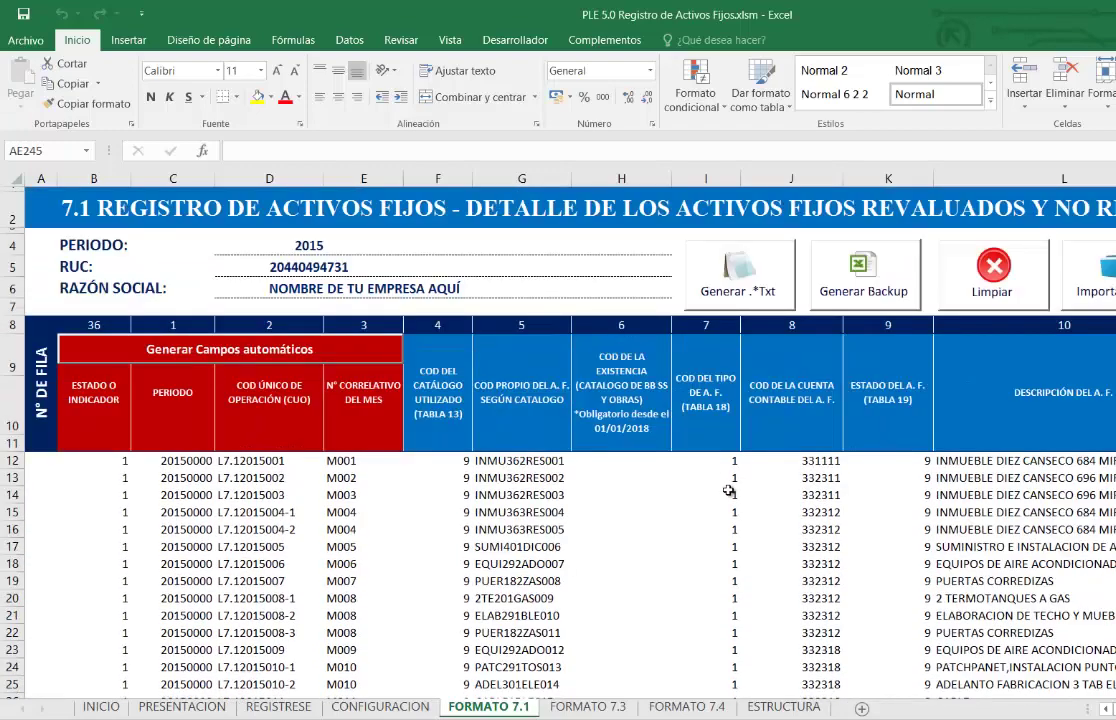